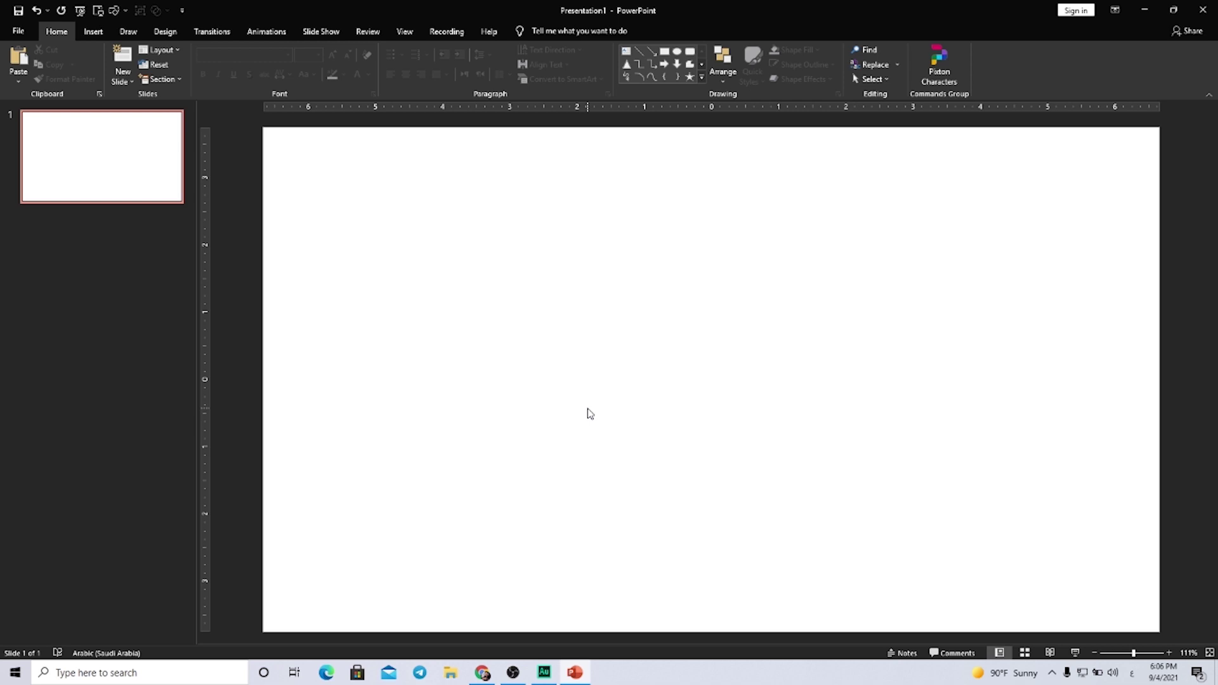
- Draw a rectangle covering most of the slide
click(93, 32)
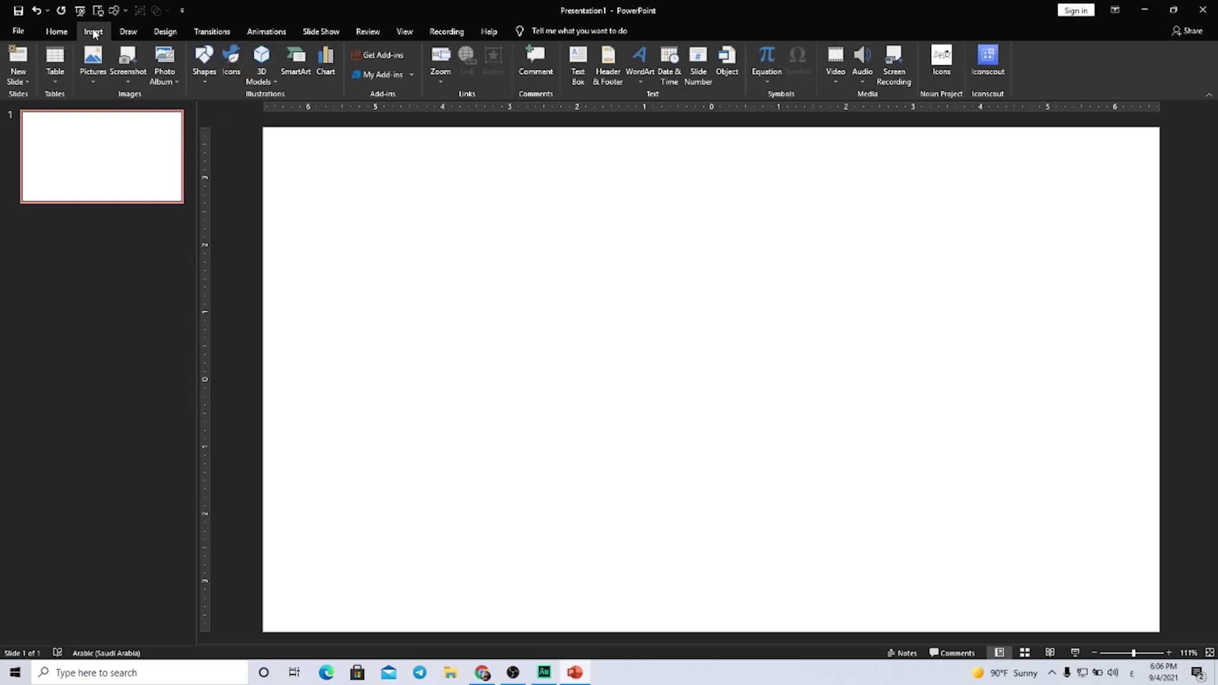
click(215, 83)
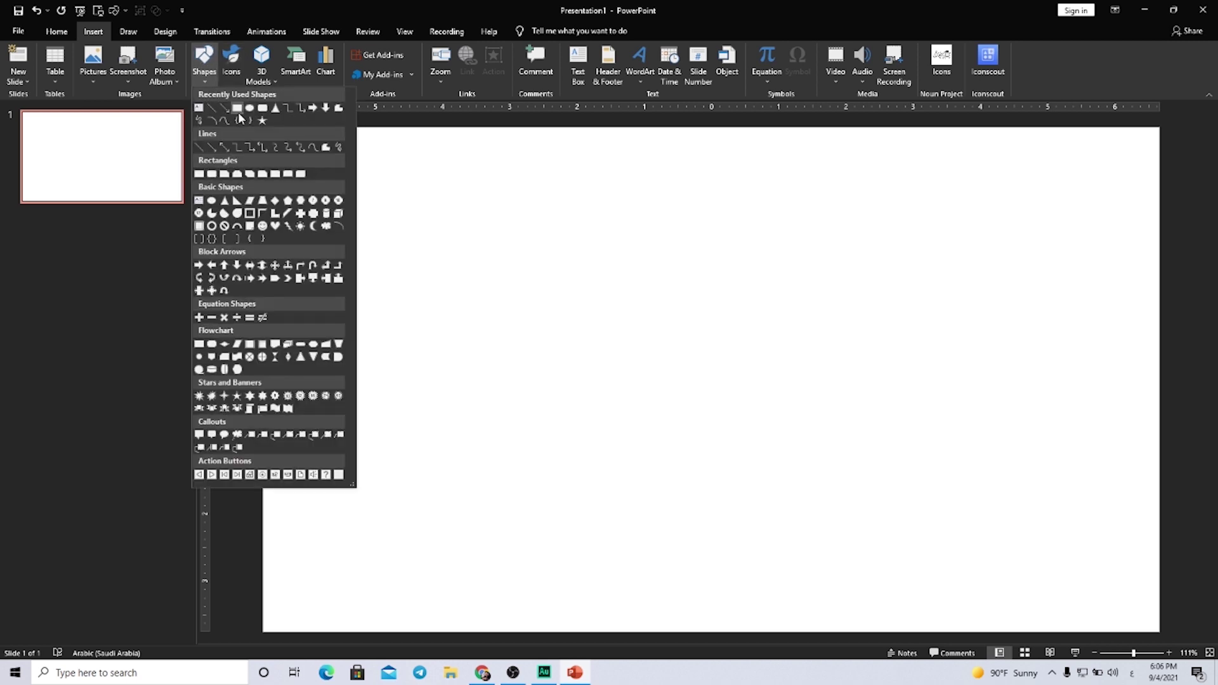
click(237, 108)
drag(333, 181, 1114, 601)
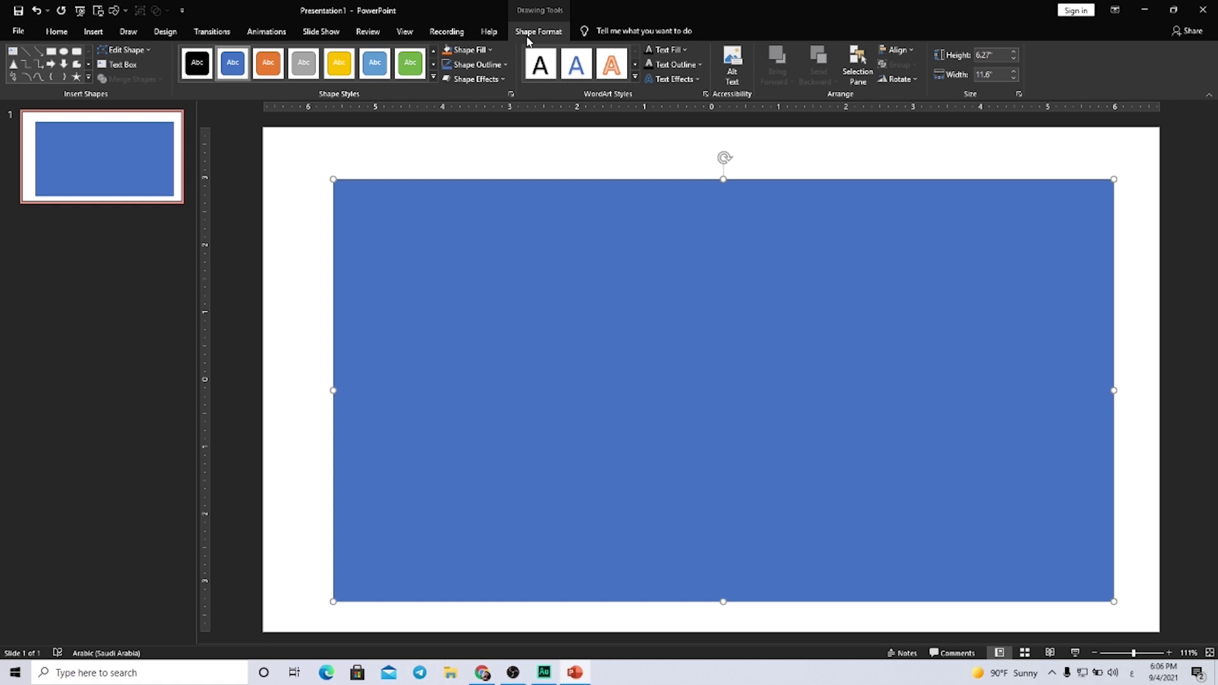
- Centre the rectangle horizontally and vertically on the slide
click(915, 51)
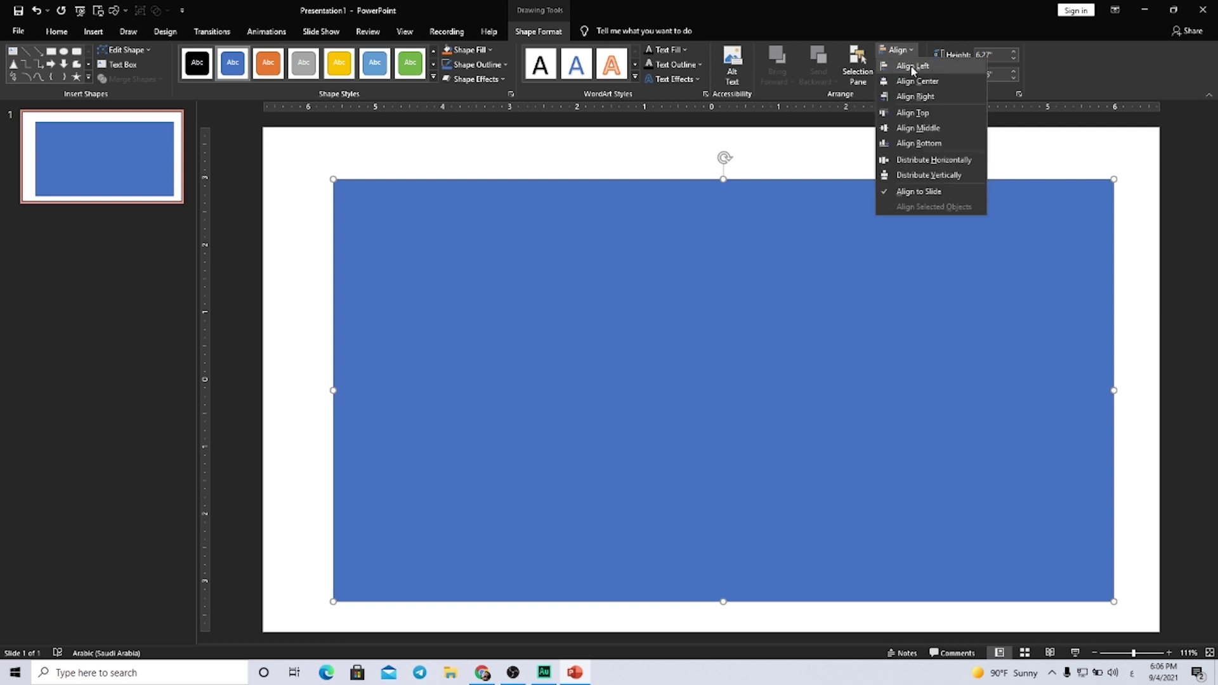
click(906, 78)
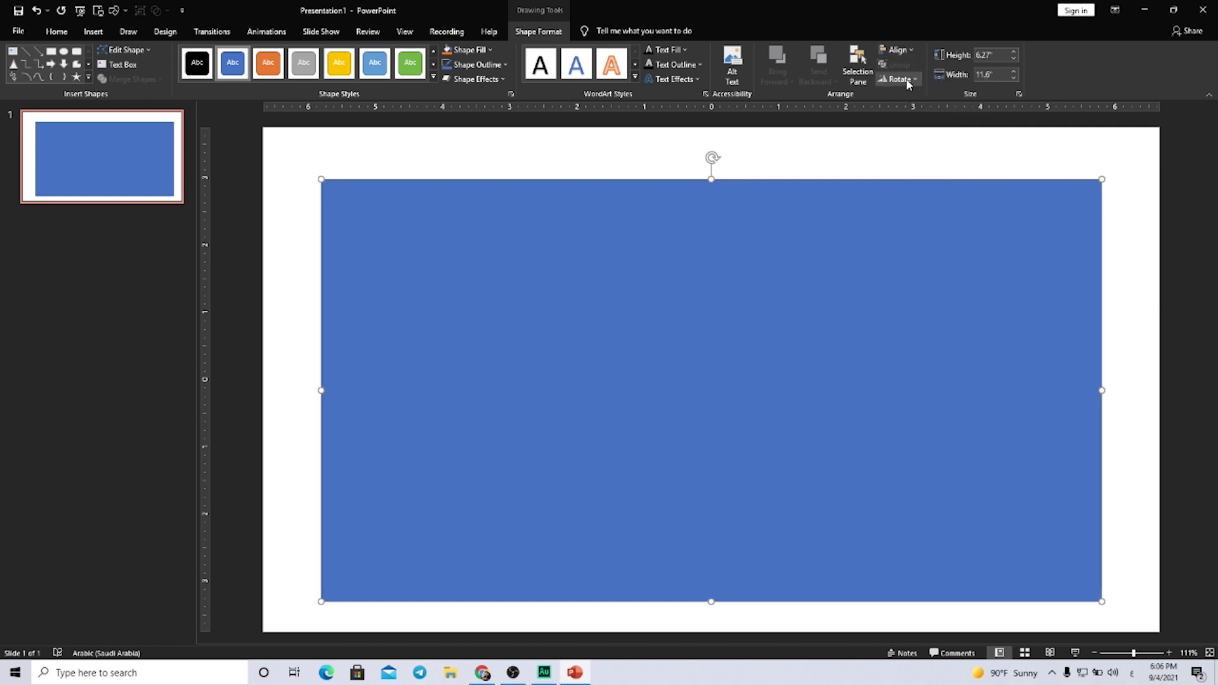
click(912, 45)
click(915, 128)
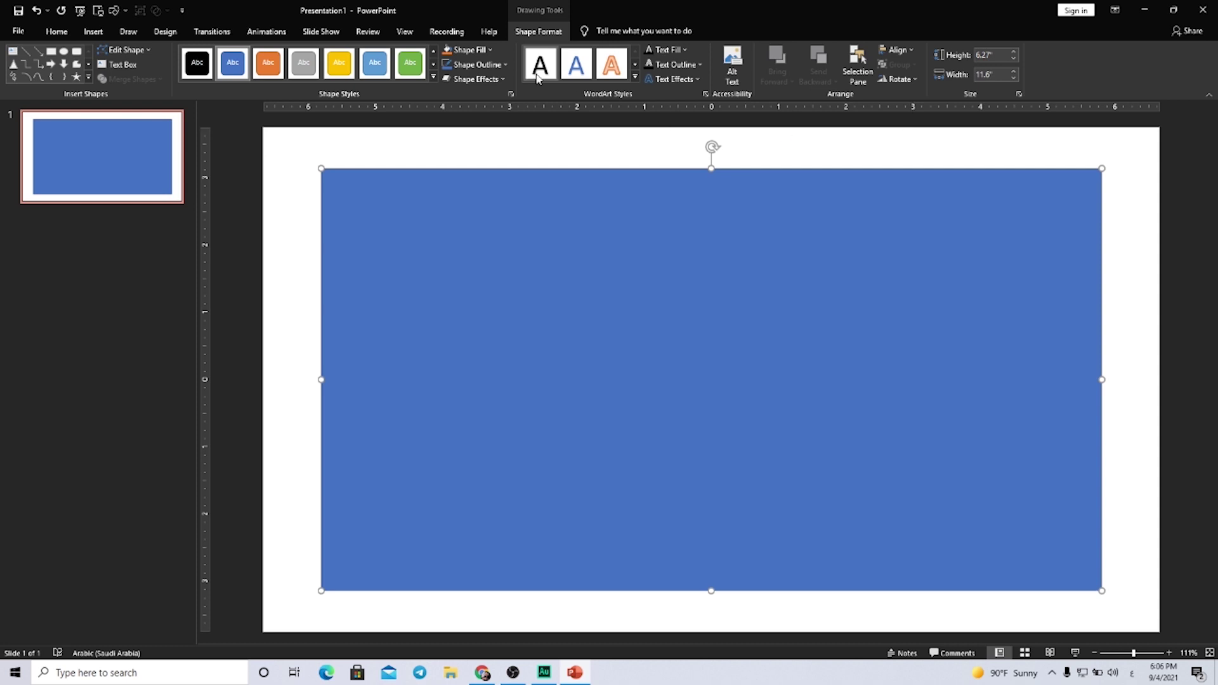
- Remove the rectangle's outline and fill it with Blue, Accent 5, Lighter 80%
click(482, 66)
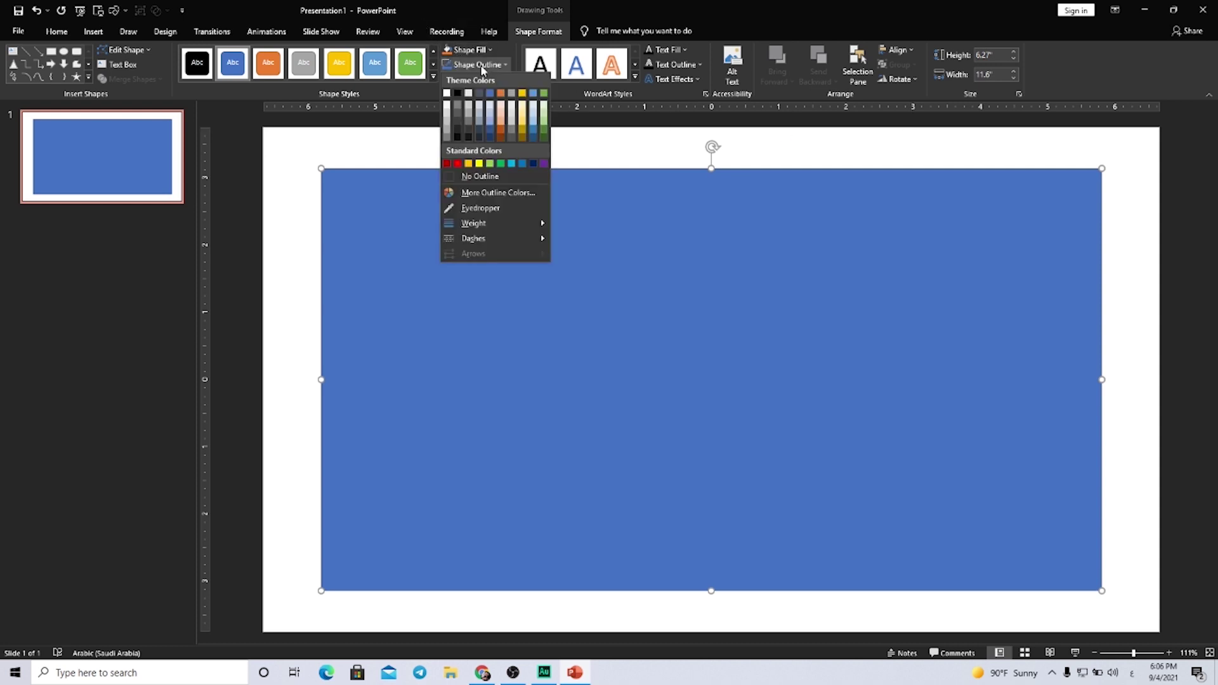
click(467, 177)
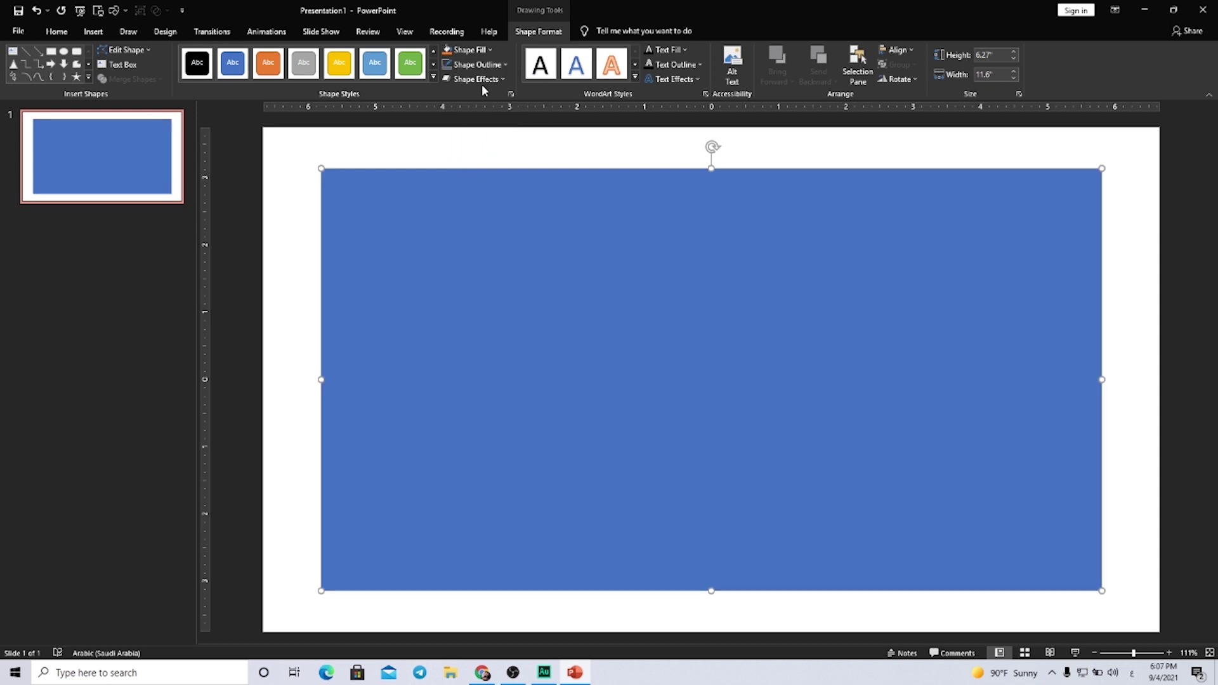
click(488, 50)
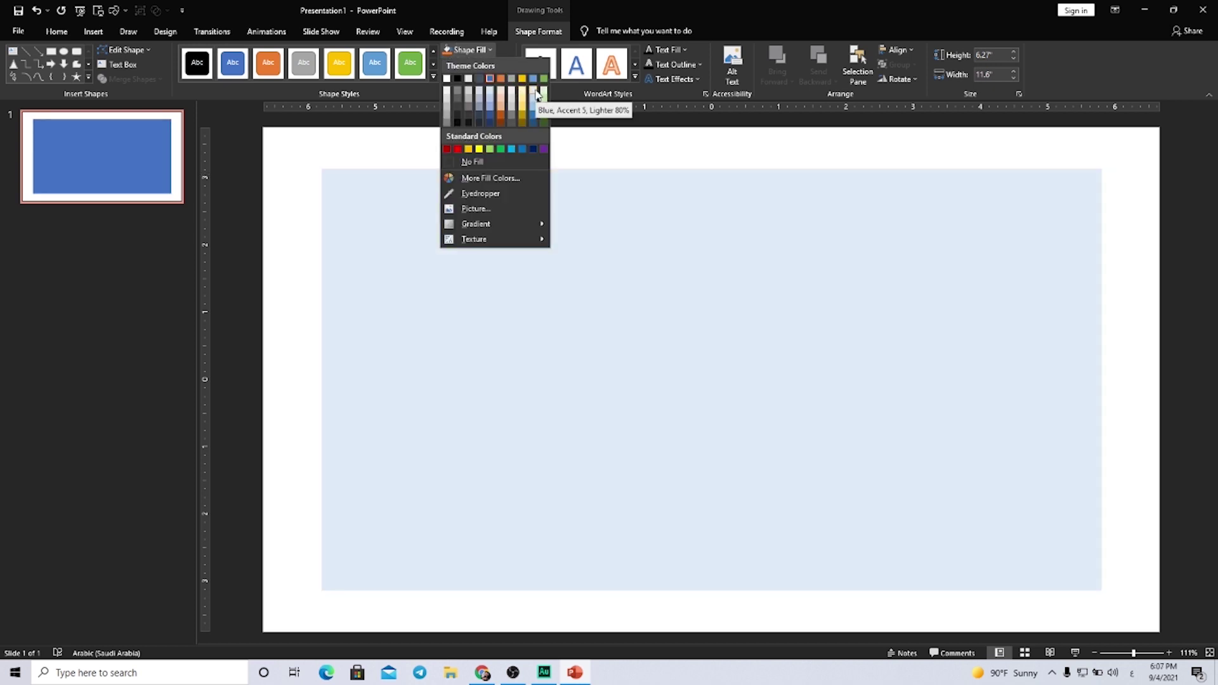
click(536, 94)
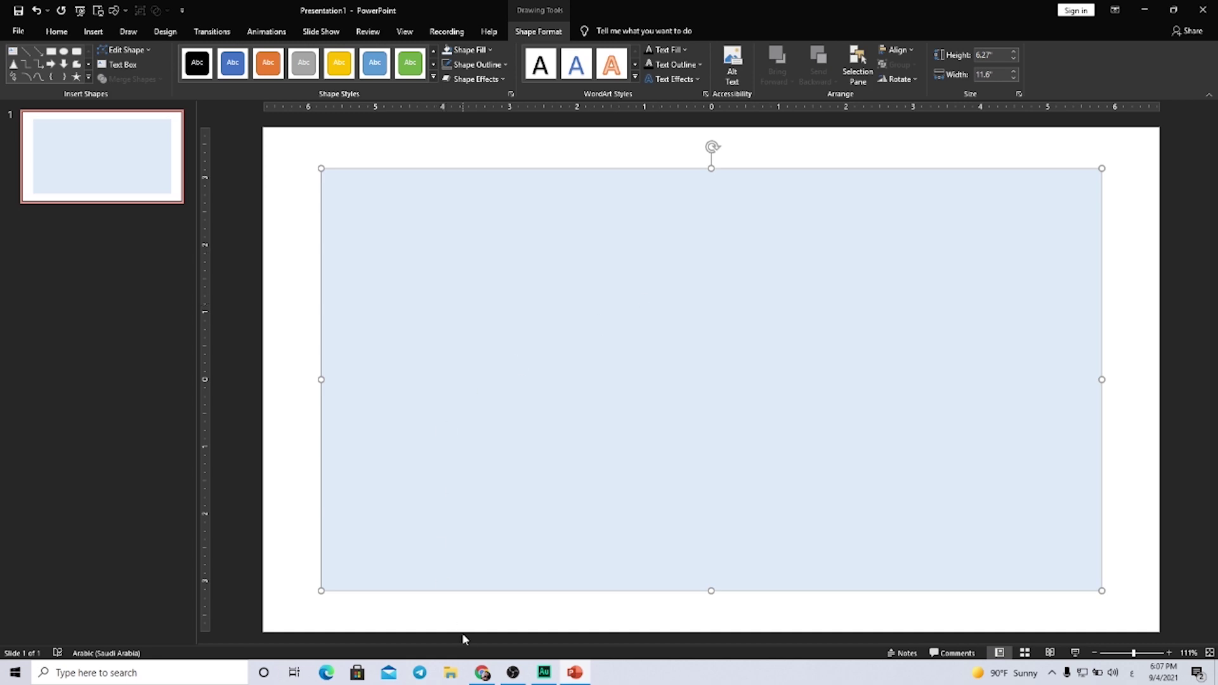
- Switch to Pixabay in Chrome and scroll down through the image gallery
click(482, 672)
scroll(615, 387, down, 1)
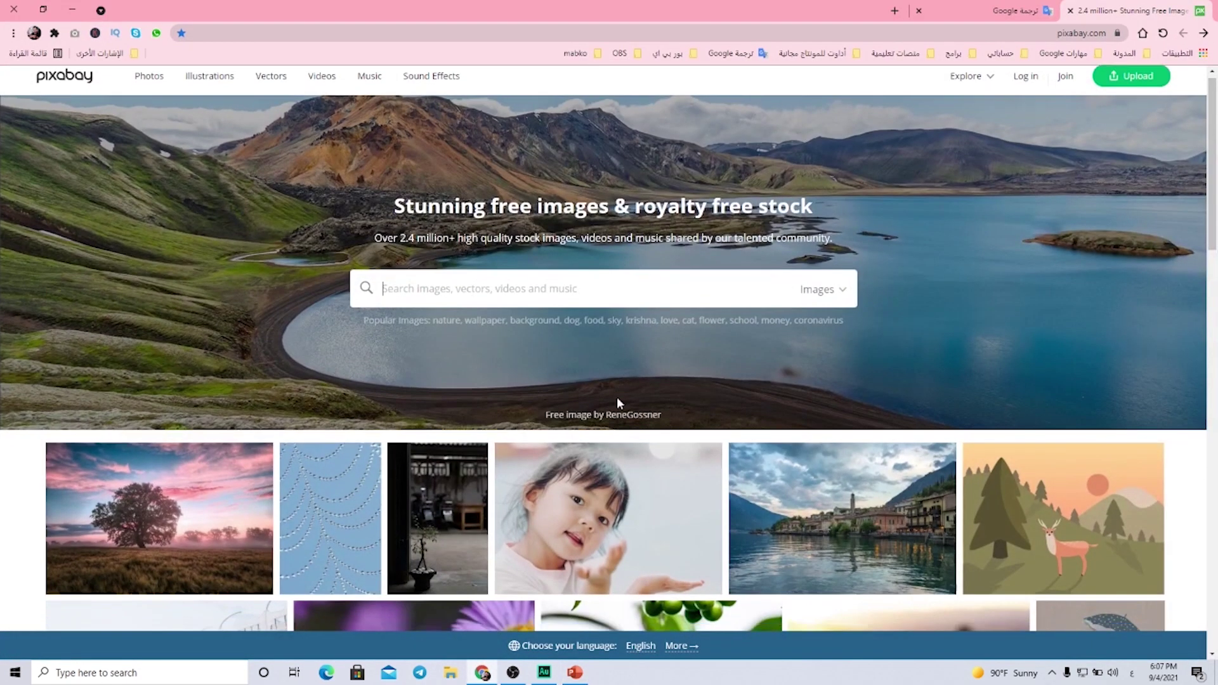
scroll(618, 402, down, 3)
scroll(618, 402, down, 2)
scroll(618, 402, down, 1)
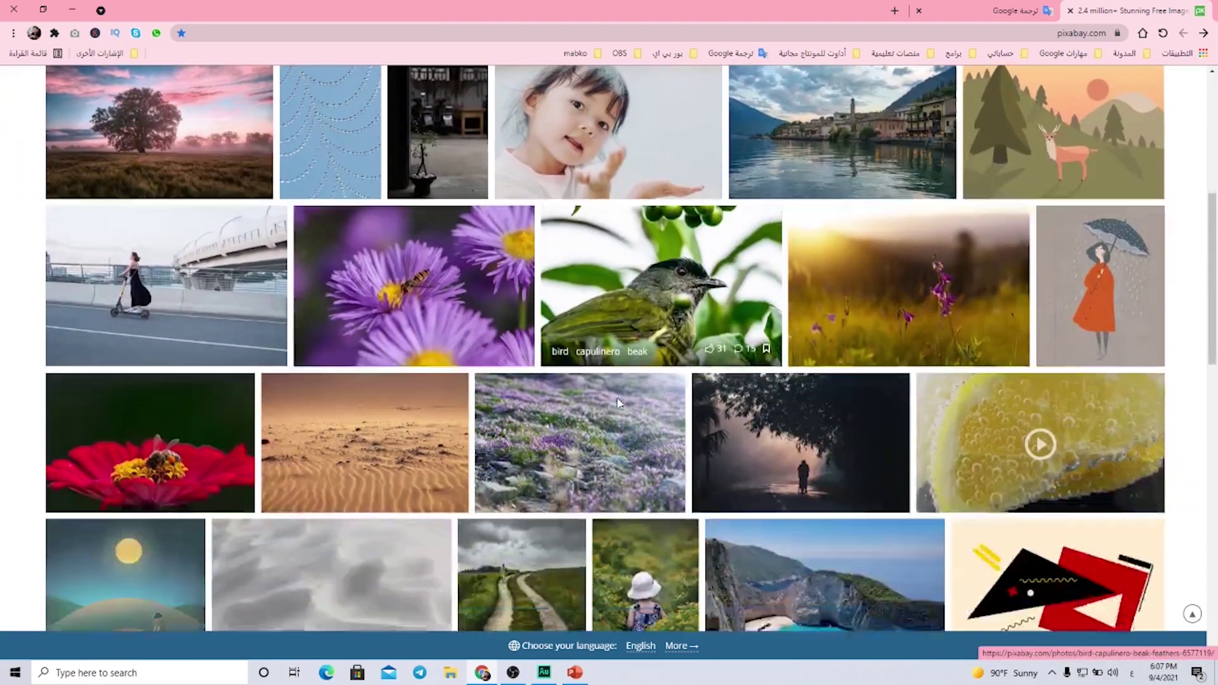
scroll(619, 403, down, 2)
scroll(618, 403, down, 2)
scroll(619, 405, down, 1)
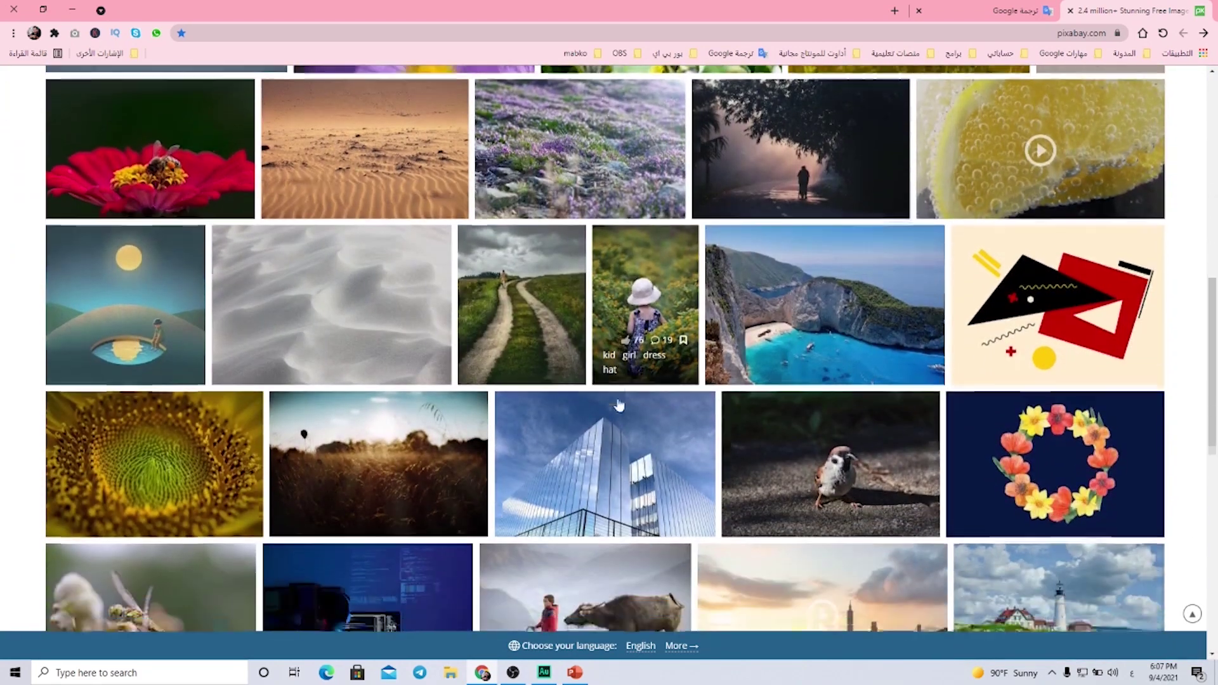
scroll(619, 404, down, 2)
scroll(618, 405, down, 2)
scroll(619, 404, down, 1)
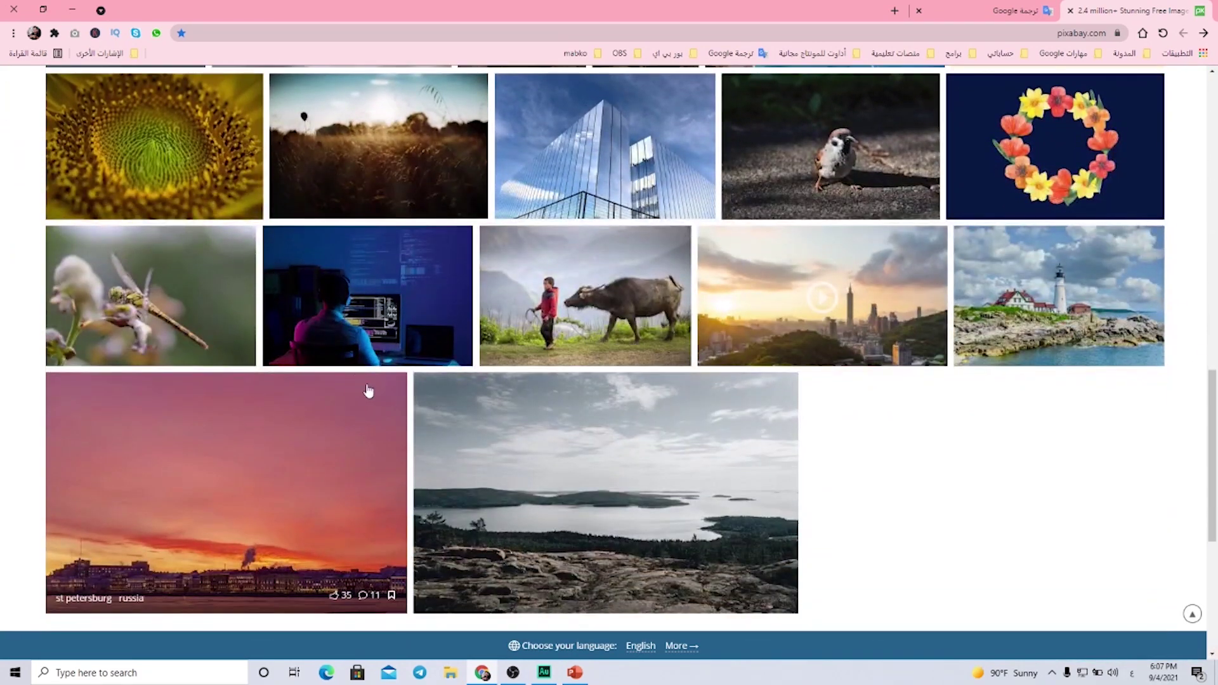
- Open the Software Developer photo's page and copy the image
right_click(325, 307)
click(366, 292)
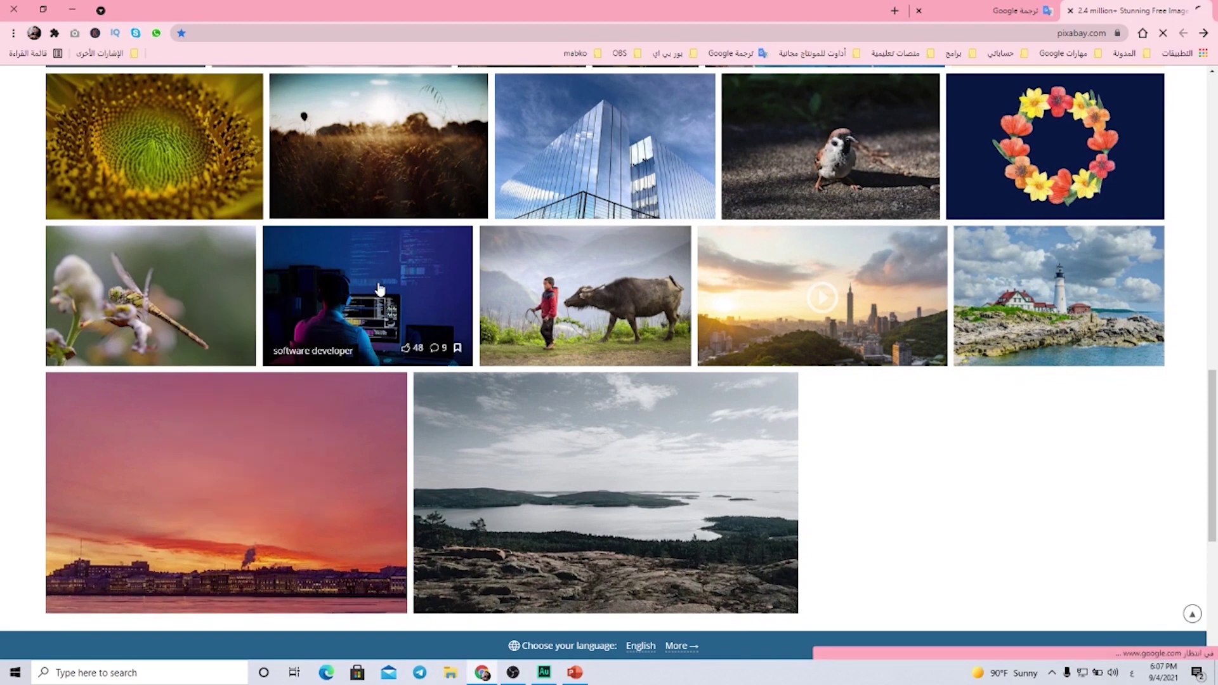
right_click(559, 260)
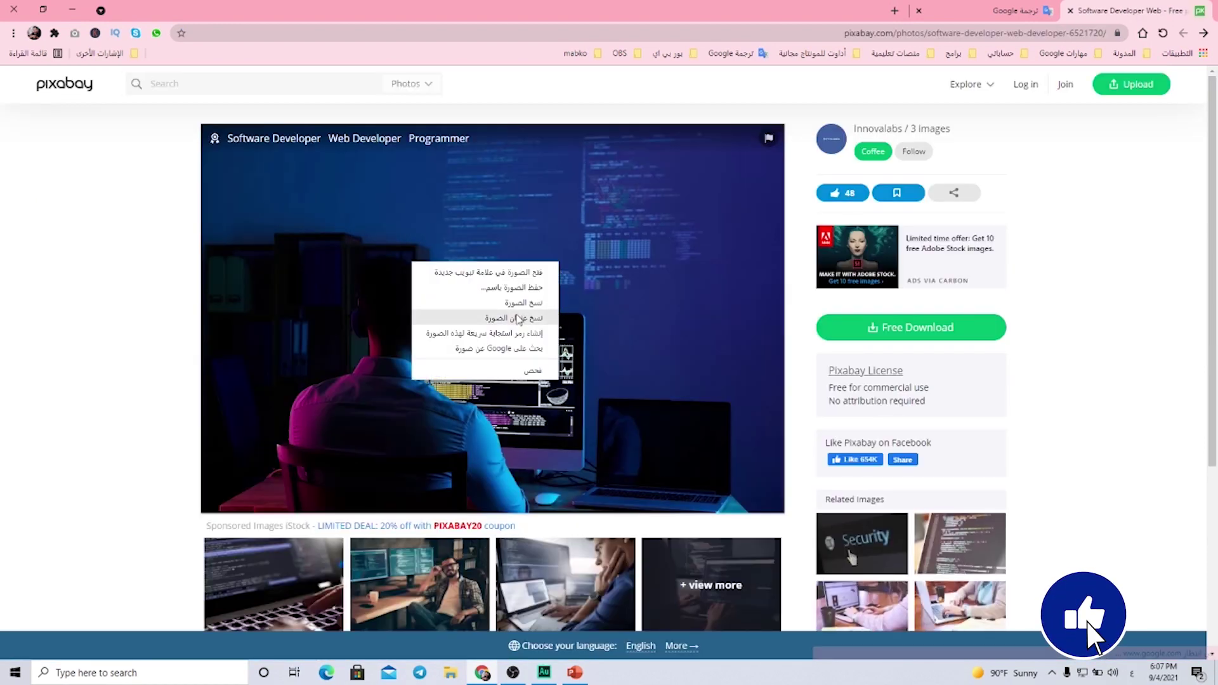
click(515, 308)
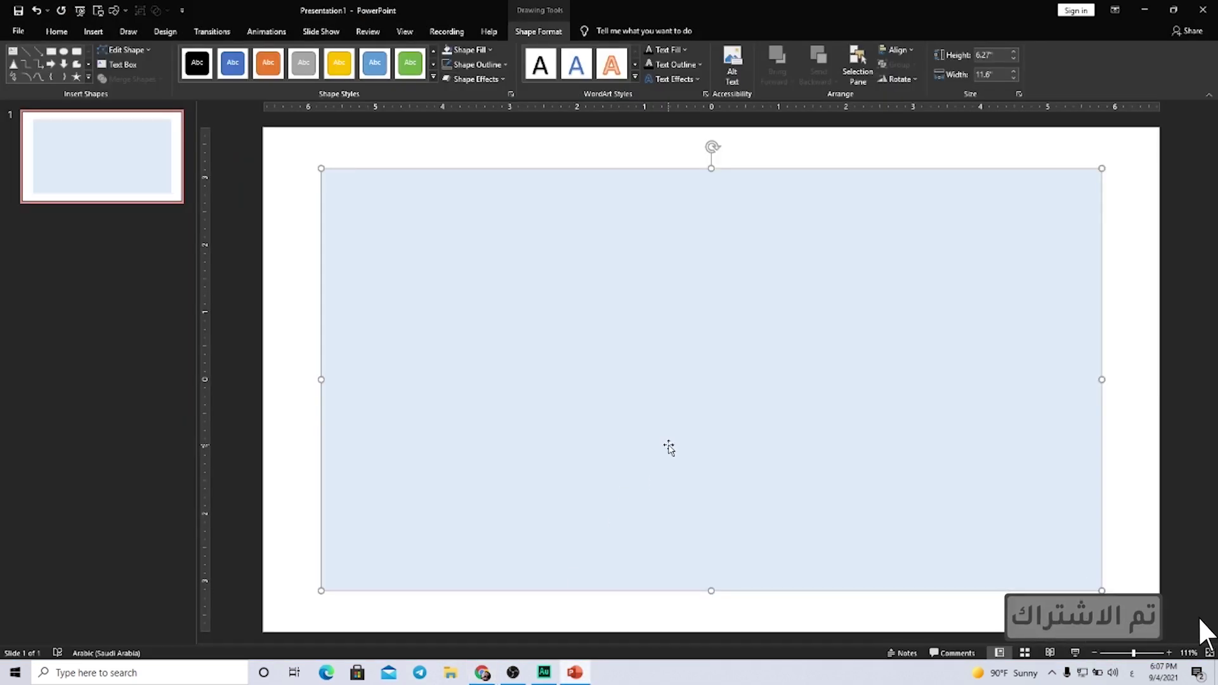
- Paste the developer photo and crop its left, right and top into a portrait around the person
key(ctrl+v)
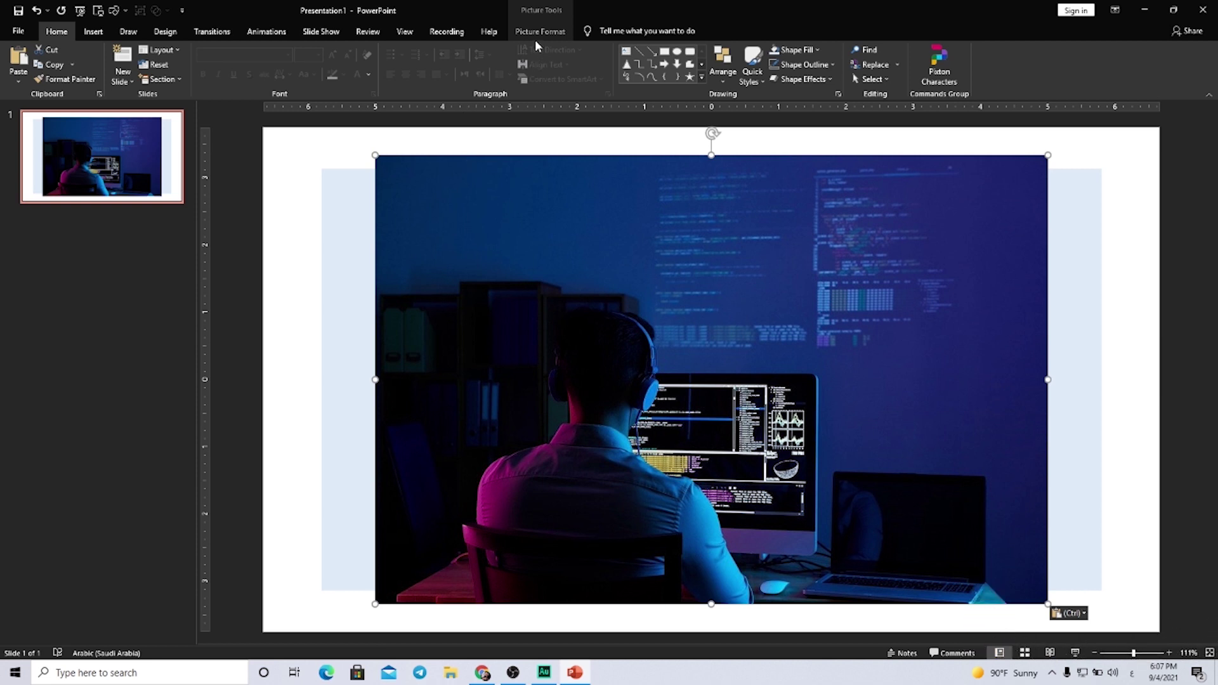
click(529, 33)
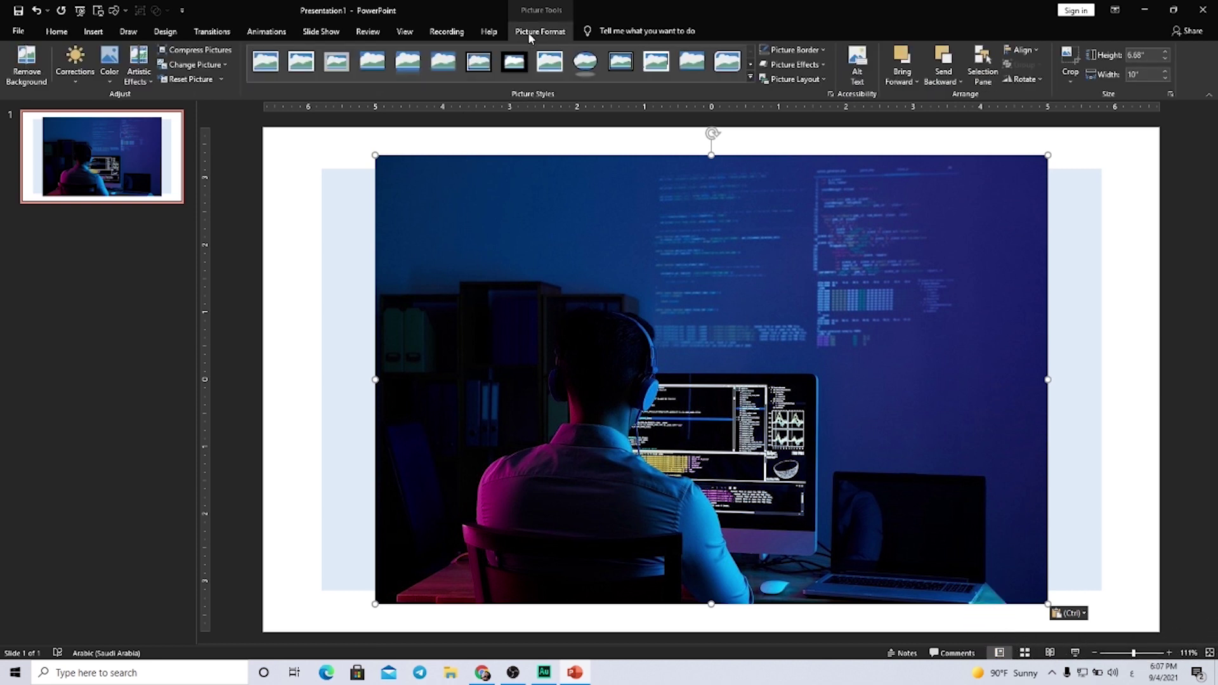
click(1071, 60)
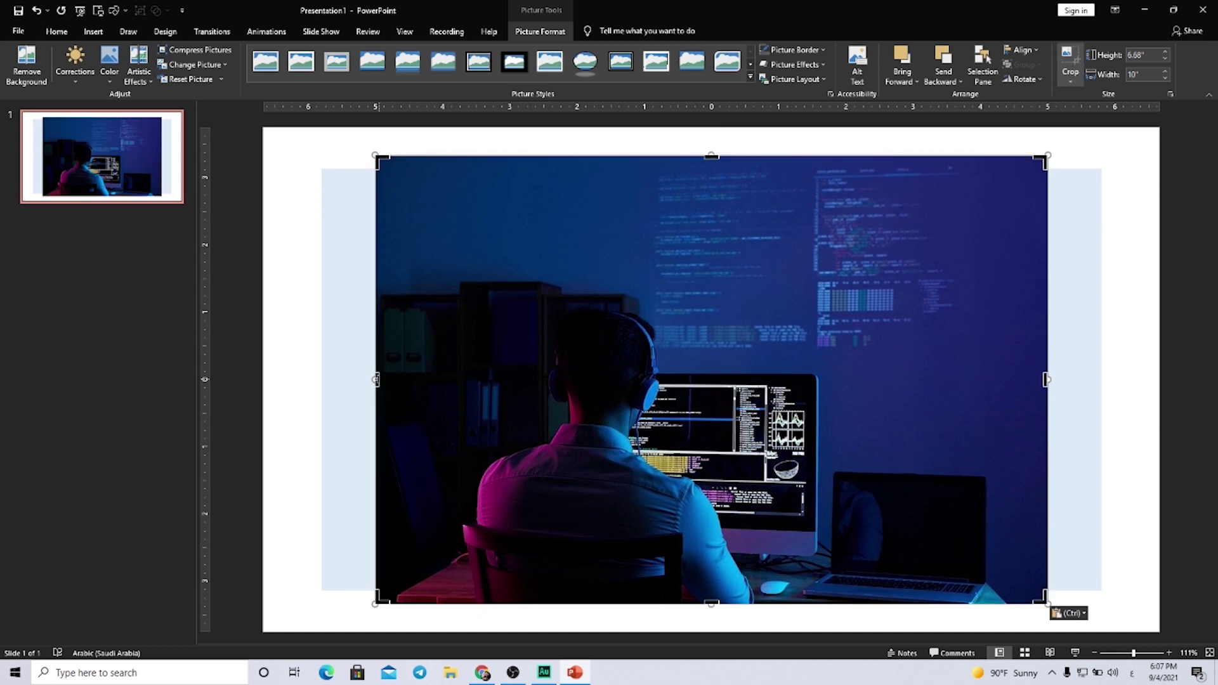
drag(376, 379, 410, 379)
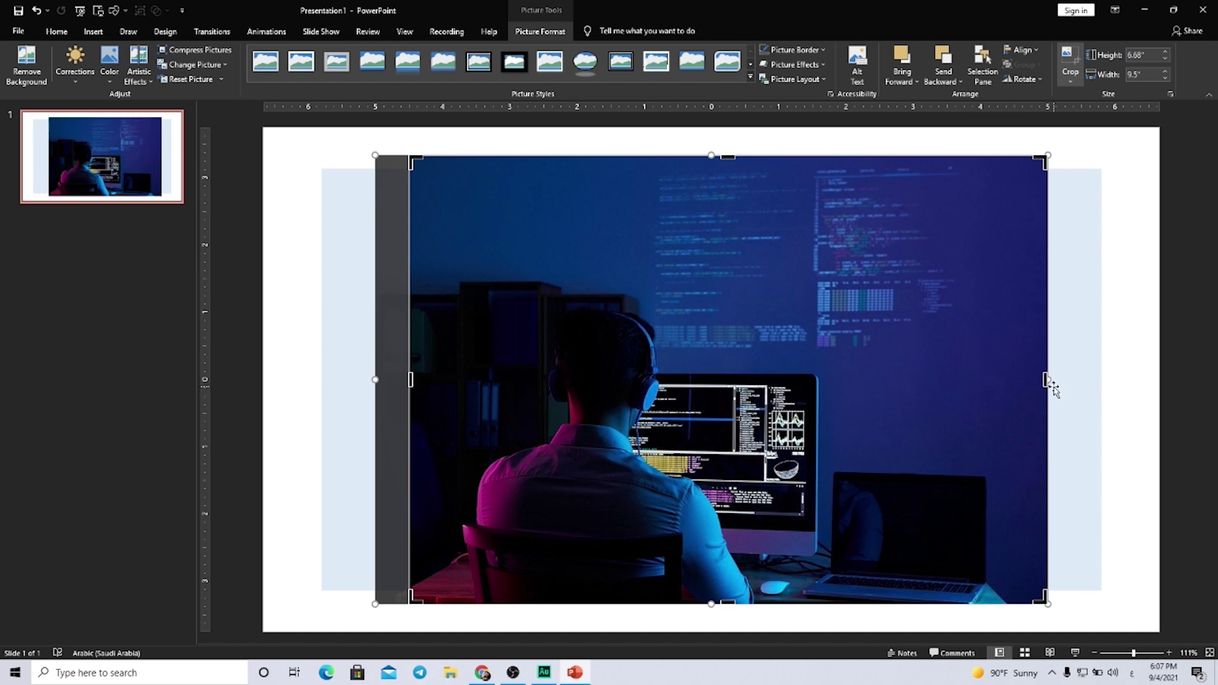
drag(1046, 379, 820, 379)
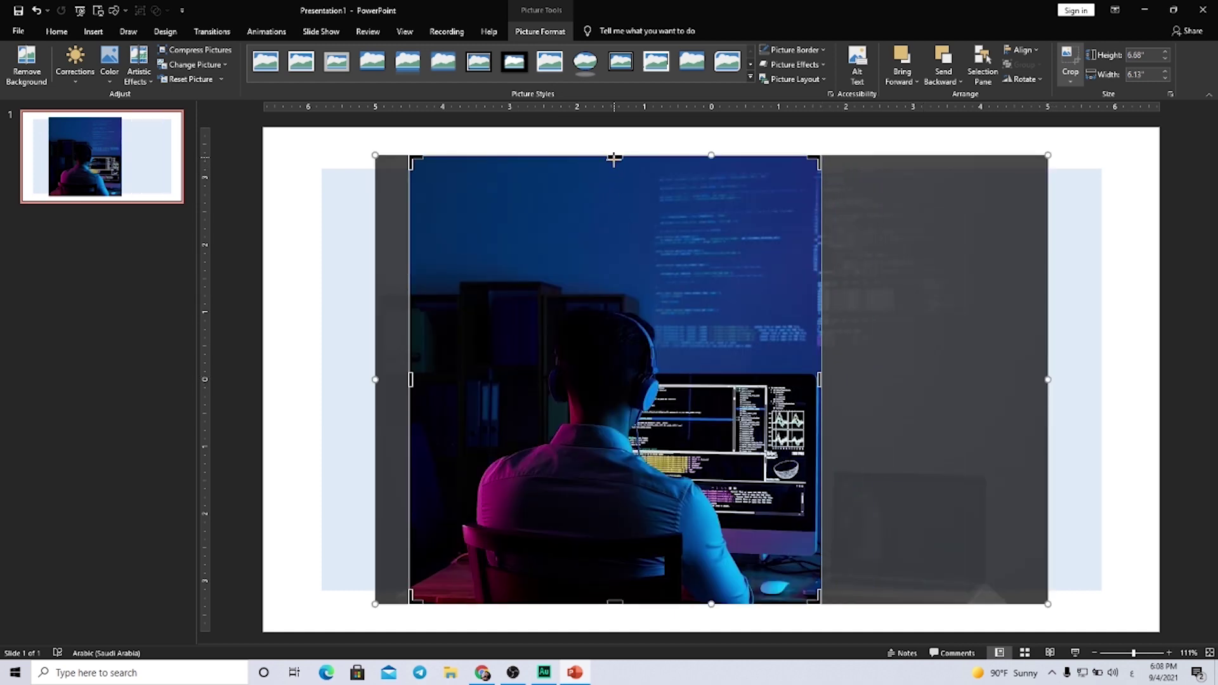
drag(614, 158, 613, 208)
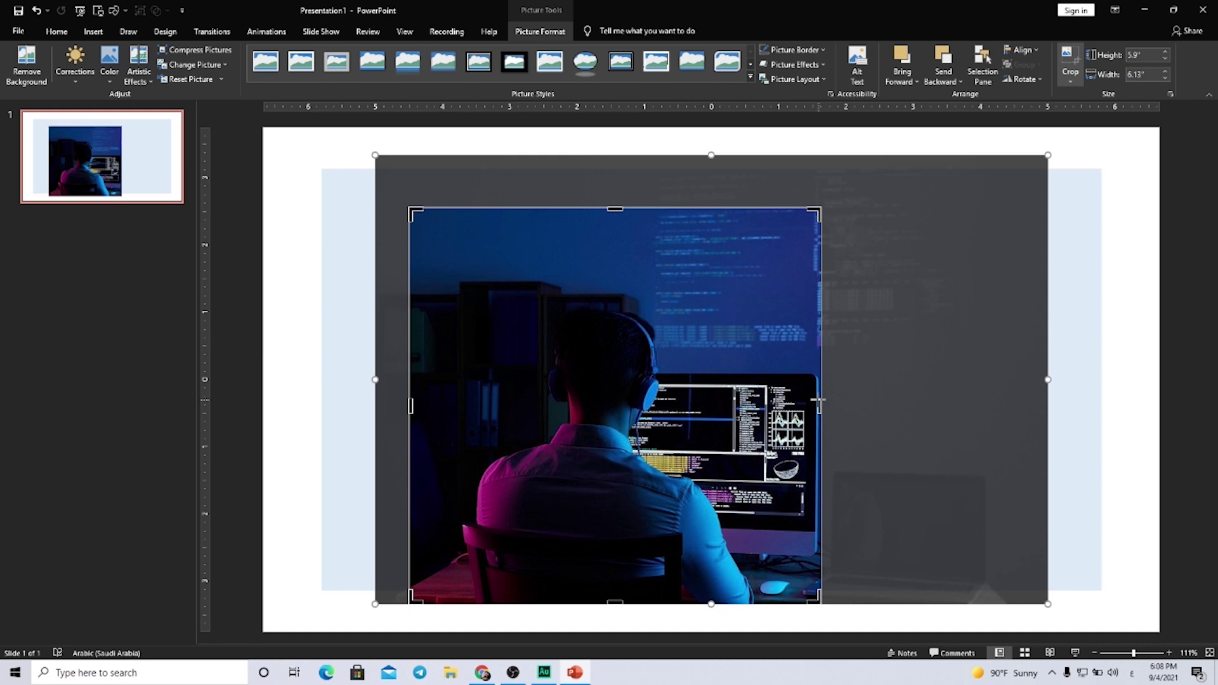
drag(818, 401, 802, 401)
- Move the photo to the rectangle's right end, match its height, and crop to 6.27" by 5.2"
click(694, 150)
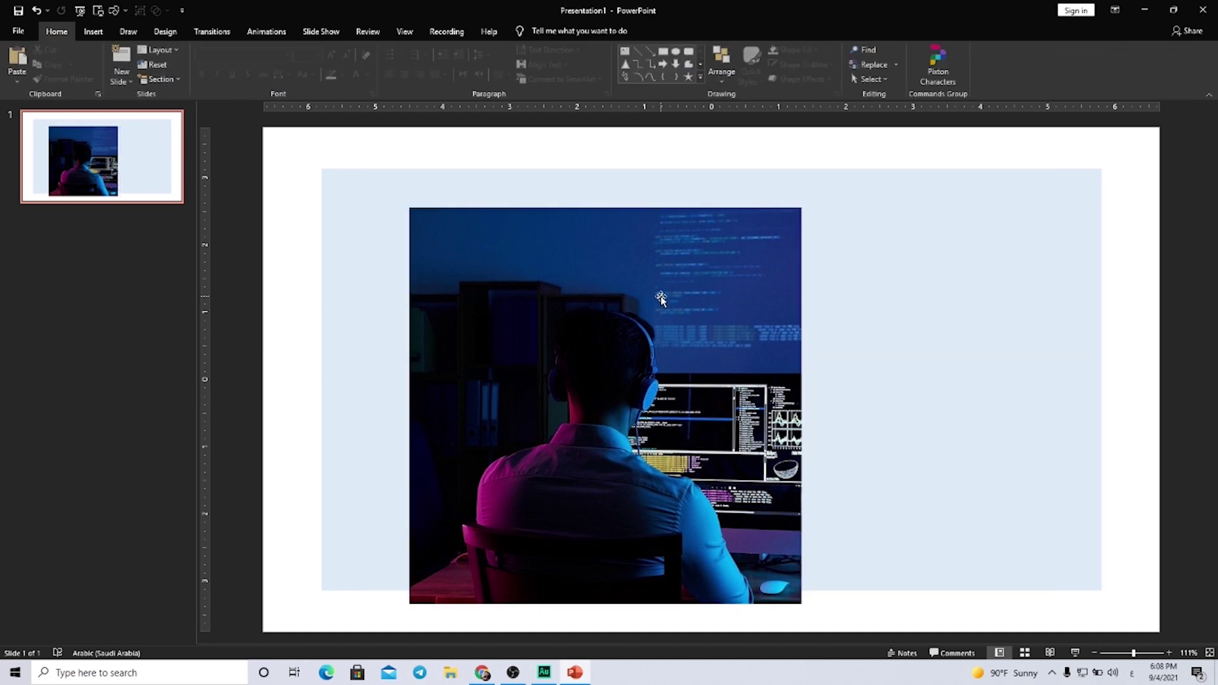
drag(660, 298, 959, 259)
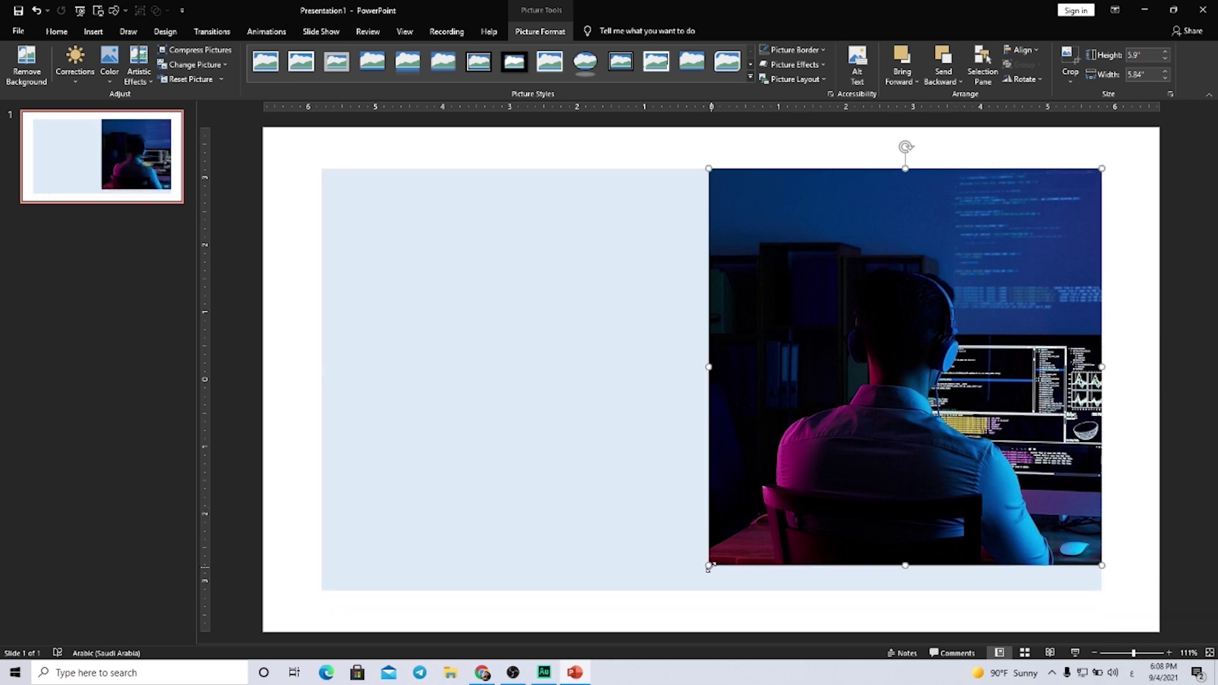
drag(709, 565, 685, 566)
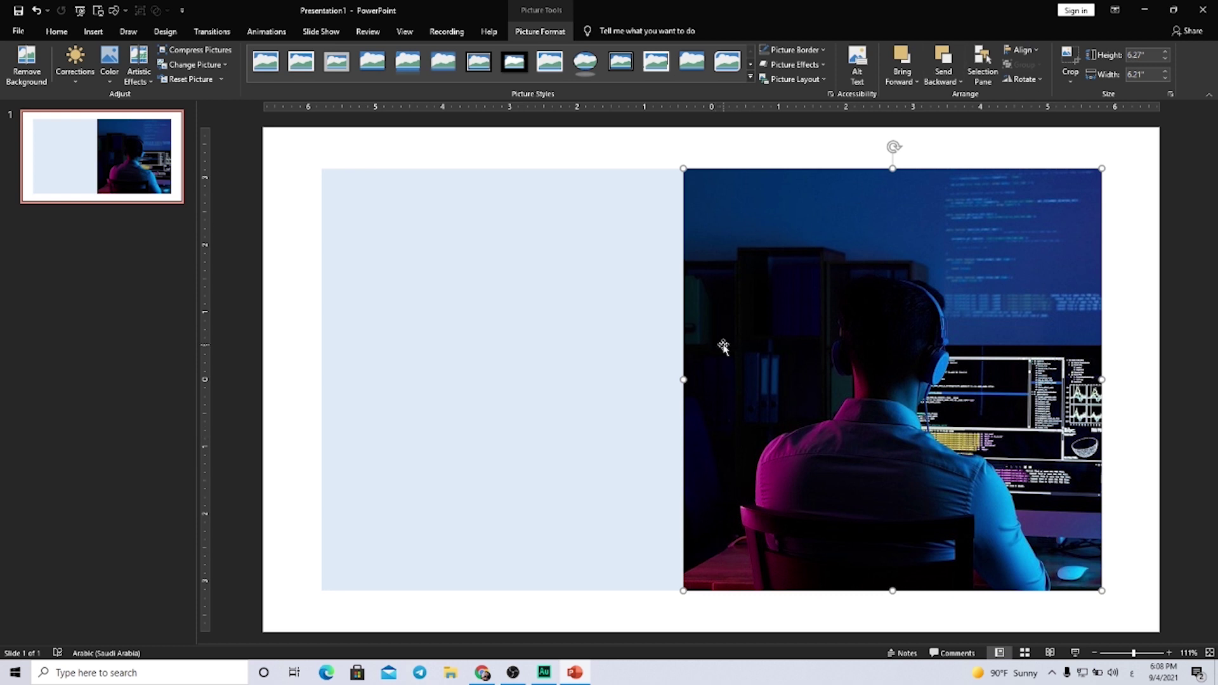
click(1069, 60)
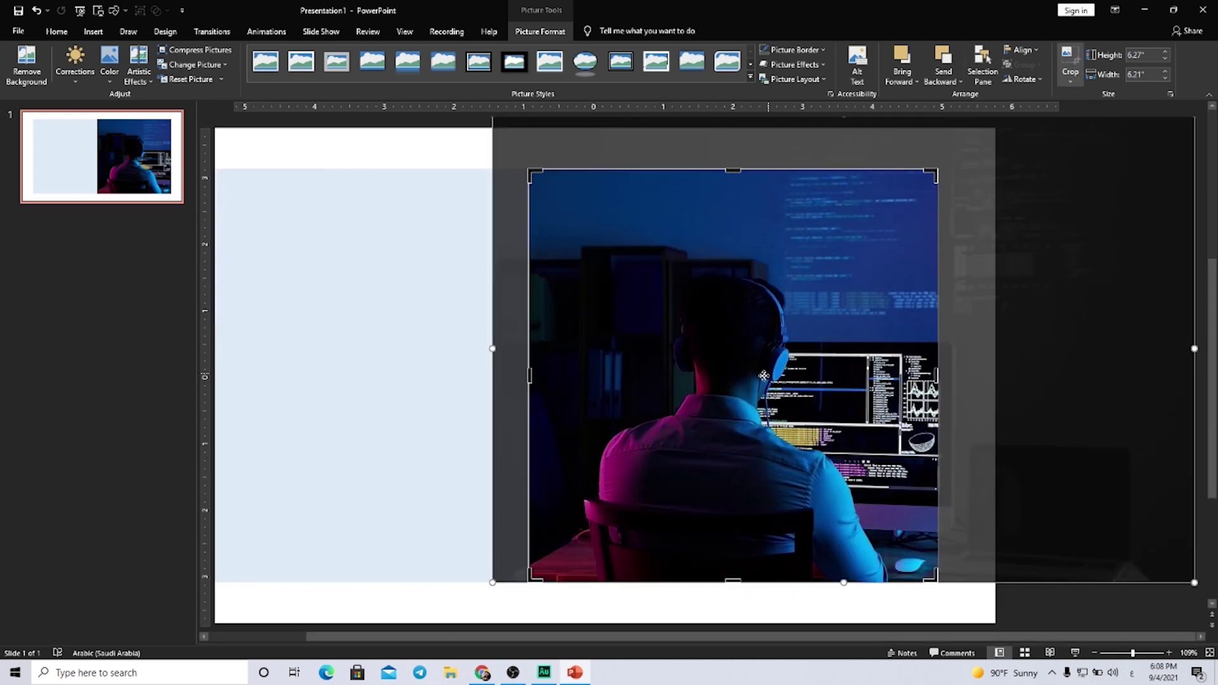
drag(529, 375, 751, 386)
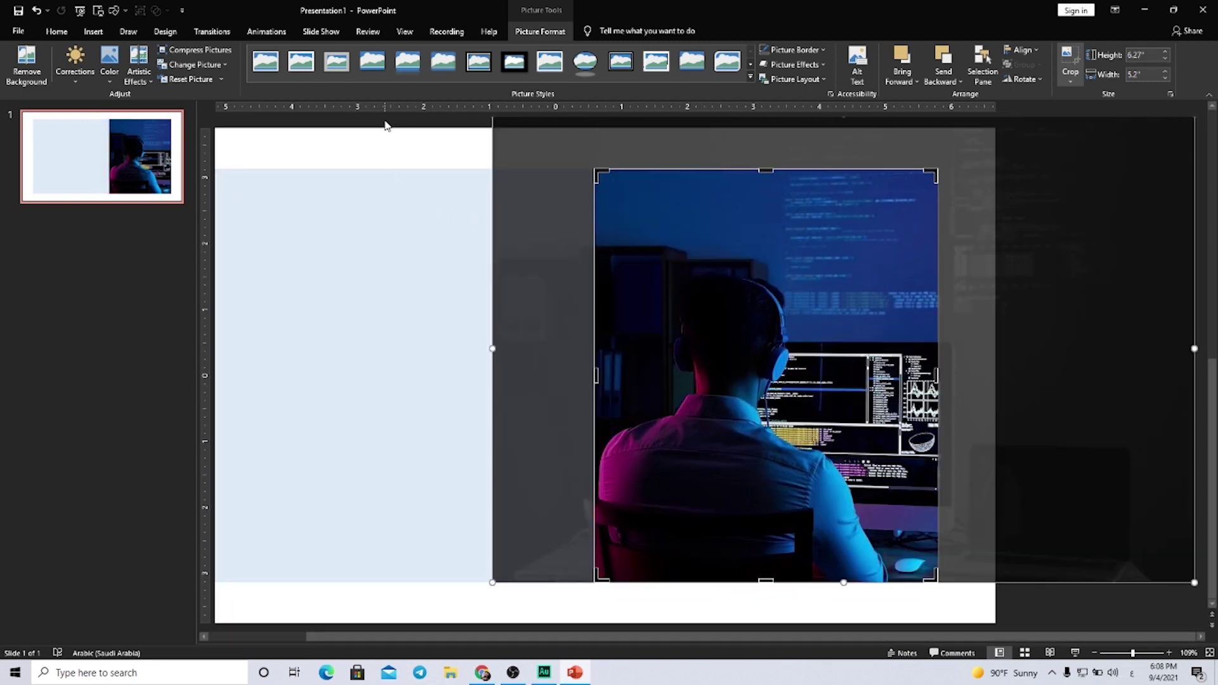
click(385, 125)
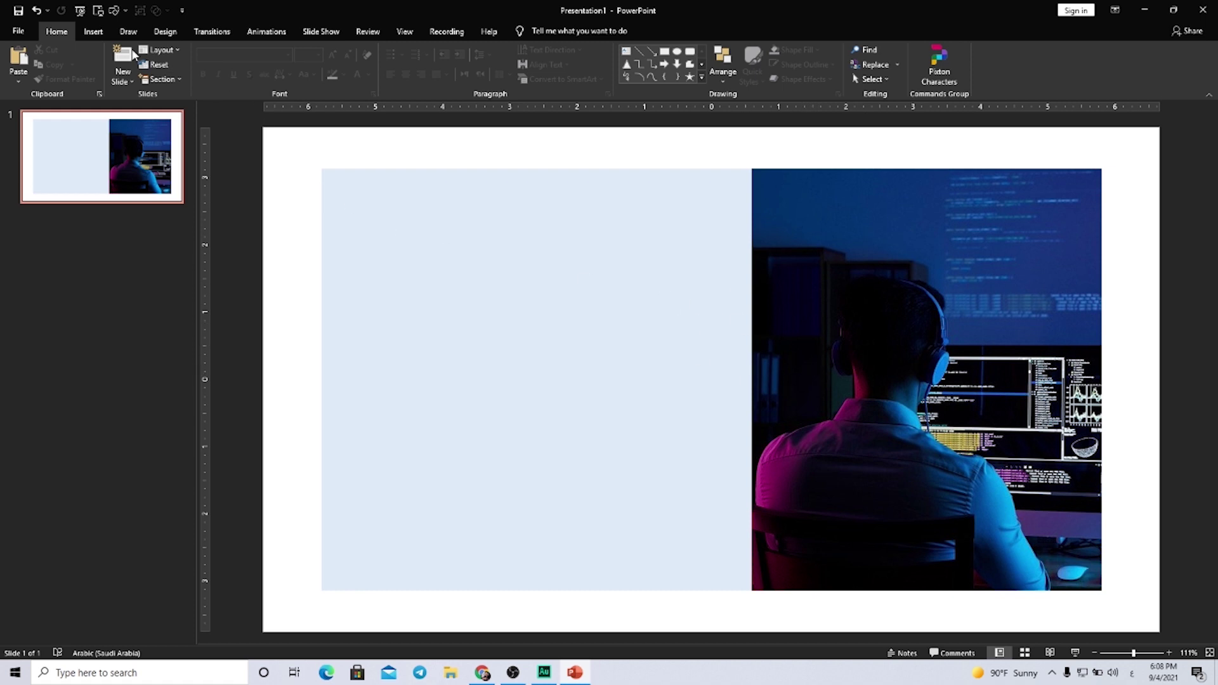
- Draw a 2.26" circle over the panel/photo boundary, vertically centred on the slide
click(95, 31)
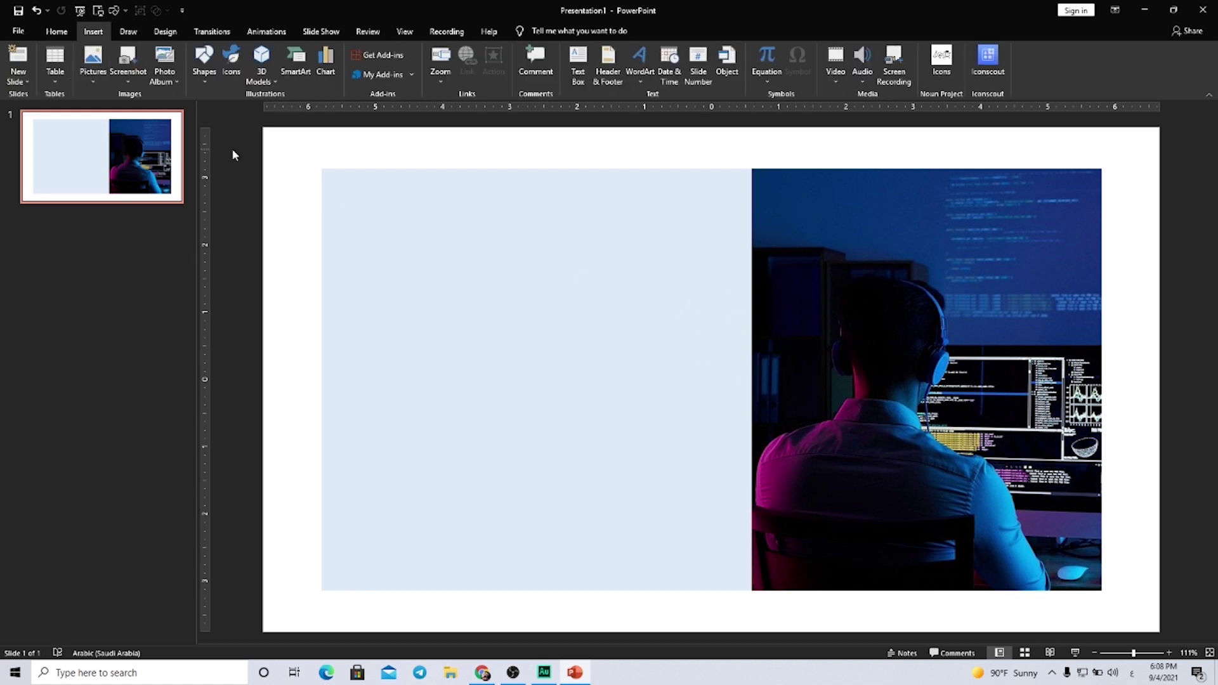
click(204, 63)
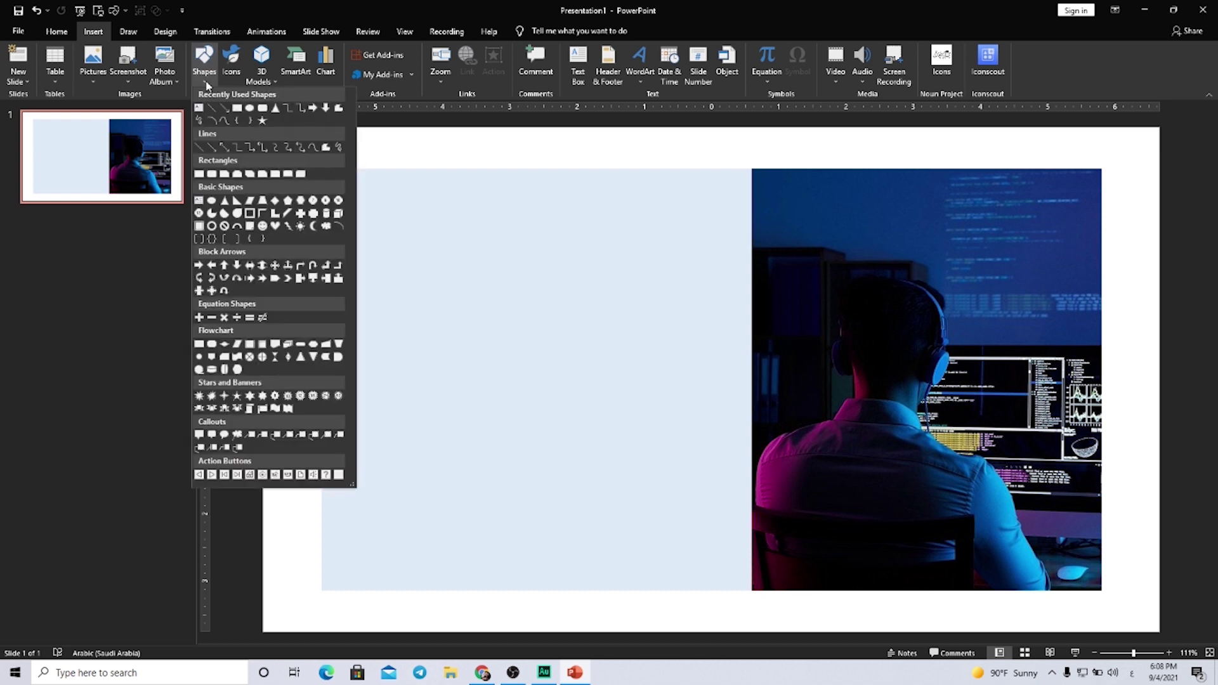
click(250, 110)
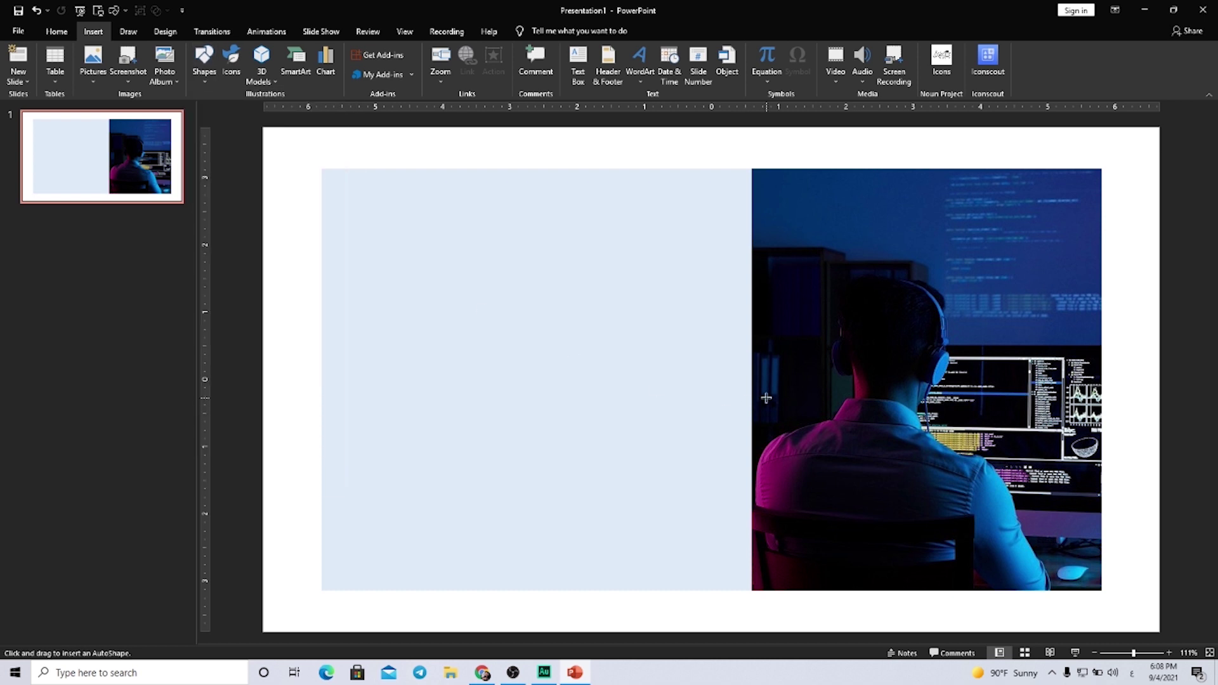
drag(676, 334, 789, 481)
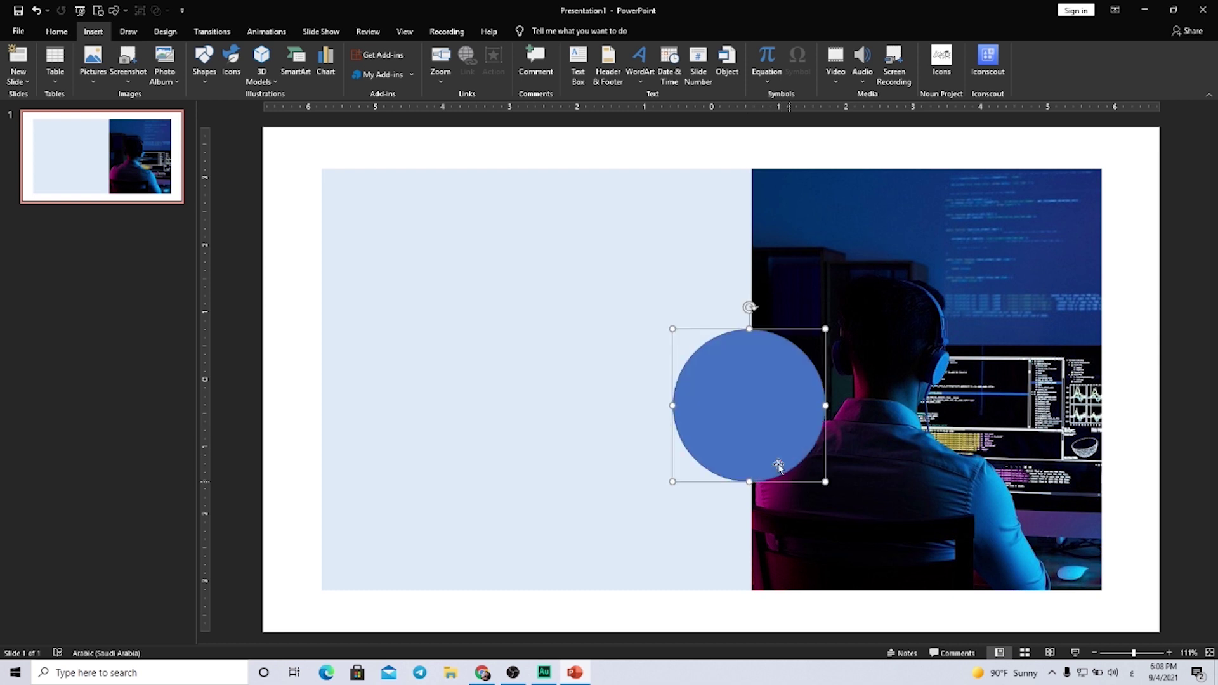
mouse_move(750, 388)
mouse_down()
mouse_move(751, 364)
mouse_move(756, 384)
mouse_up()
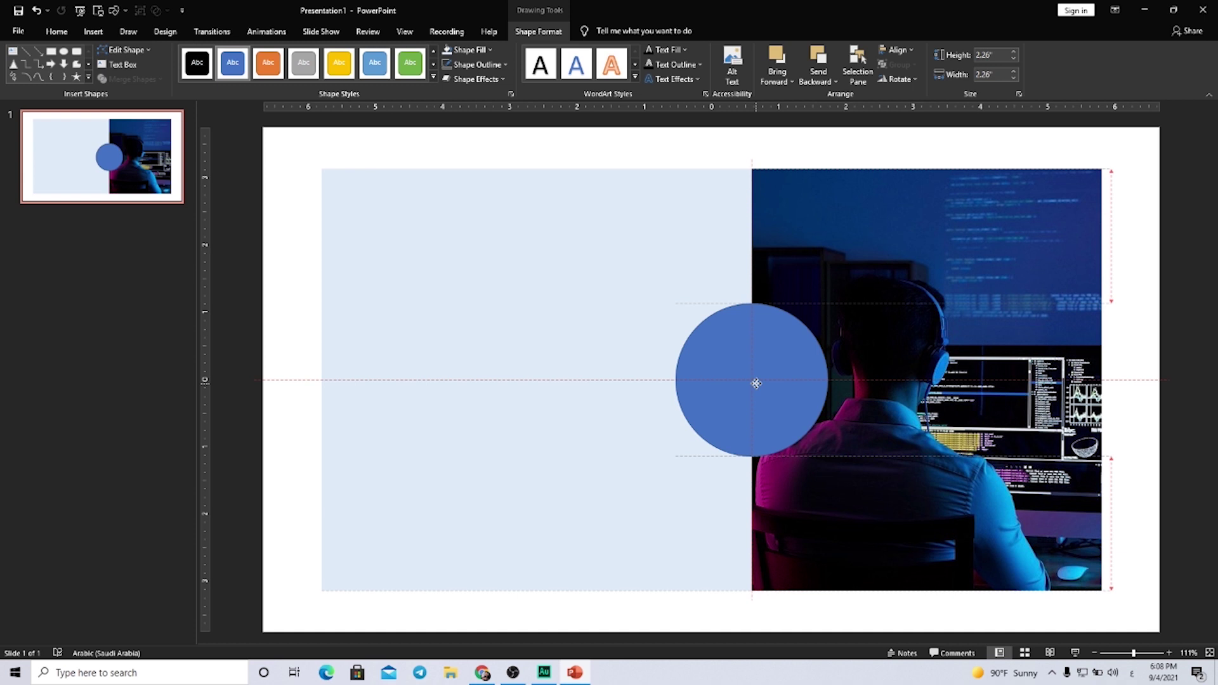
drag(757, 383, 756, 384)
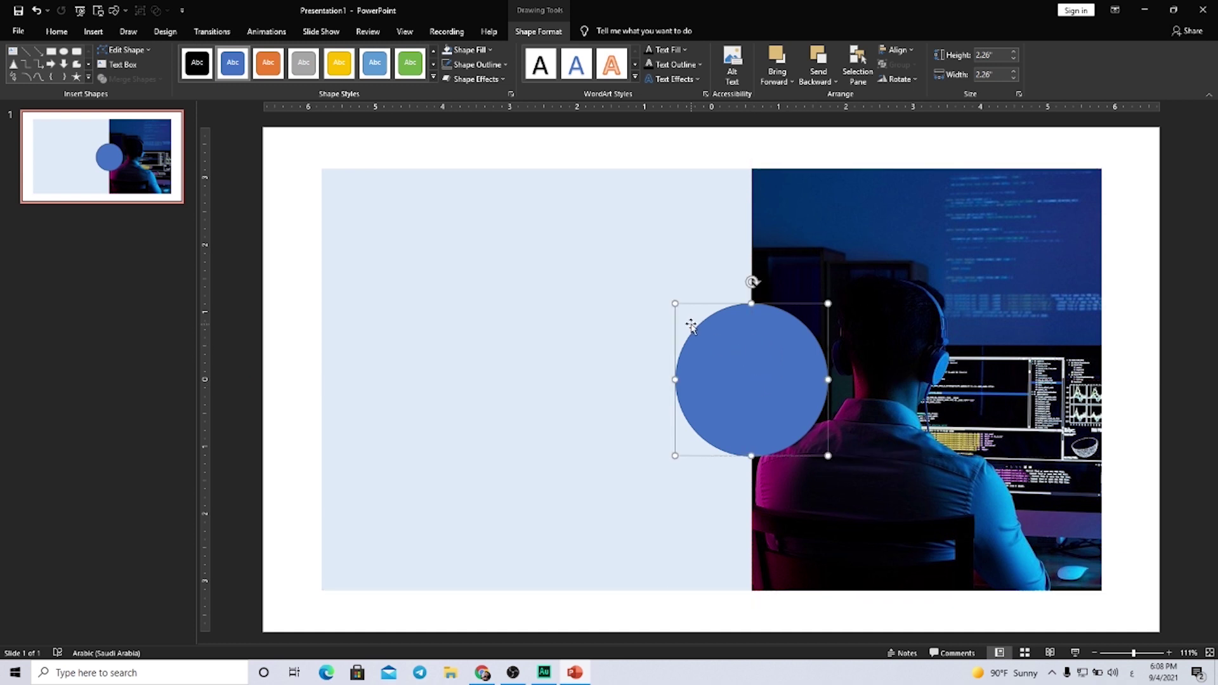
- Fill the circle with the panel's light blue via eyedropper and set 44% transparency
click(475, 64)
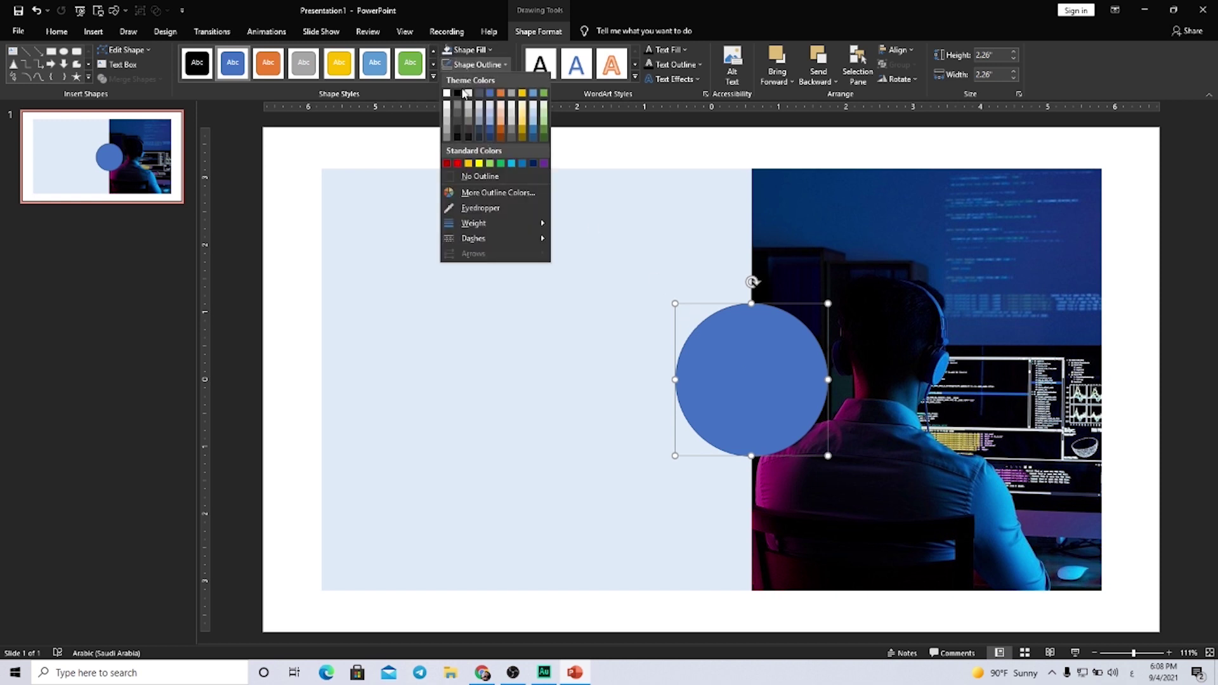
click(480, 175)
click(482, 49)
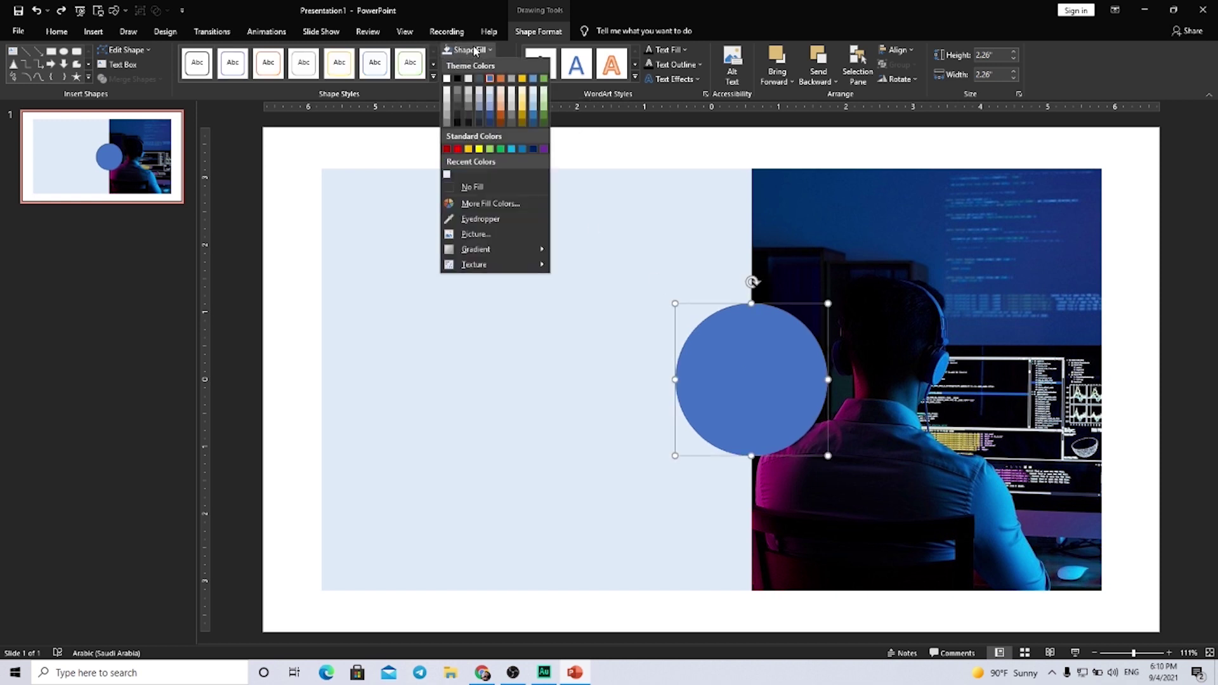
click(480, 219)
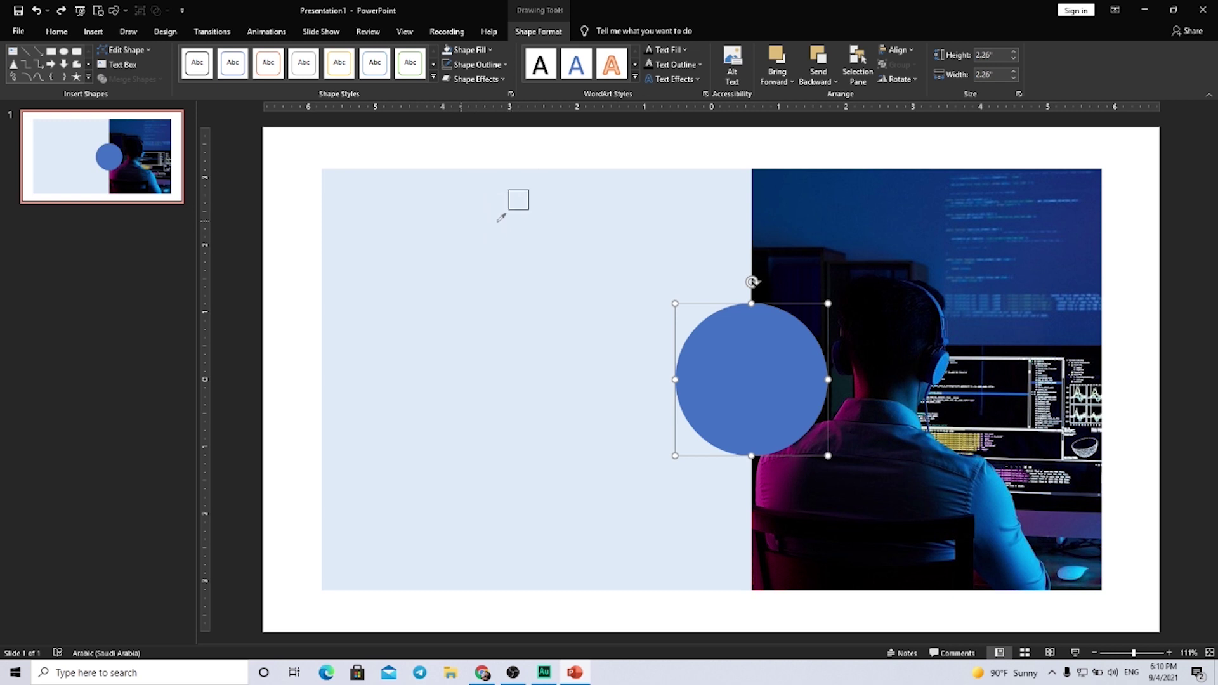
click(498, 220)
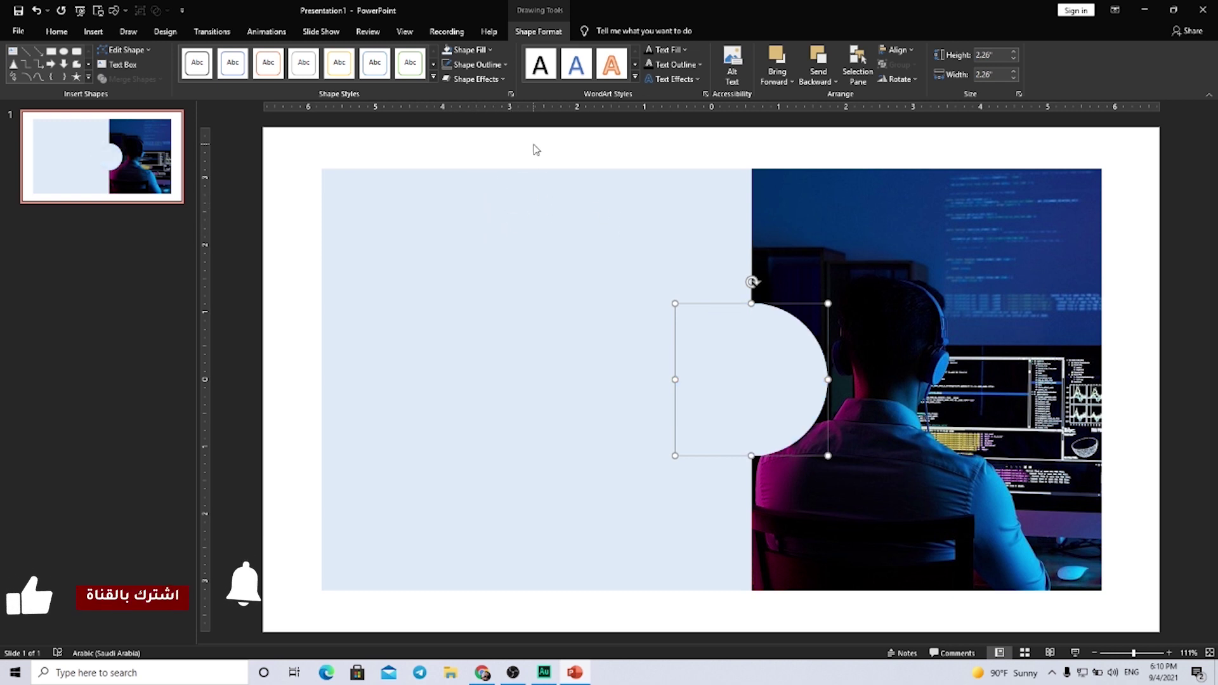
right_click(785, 346)
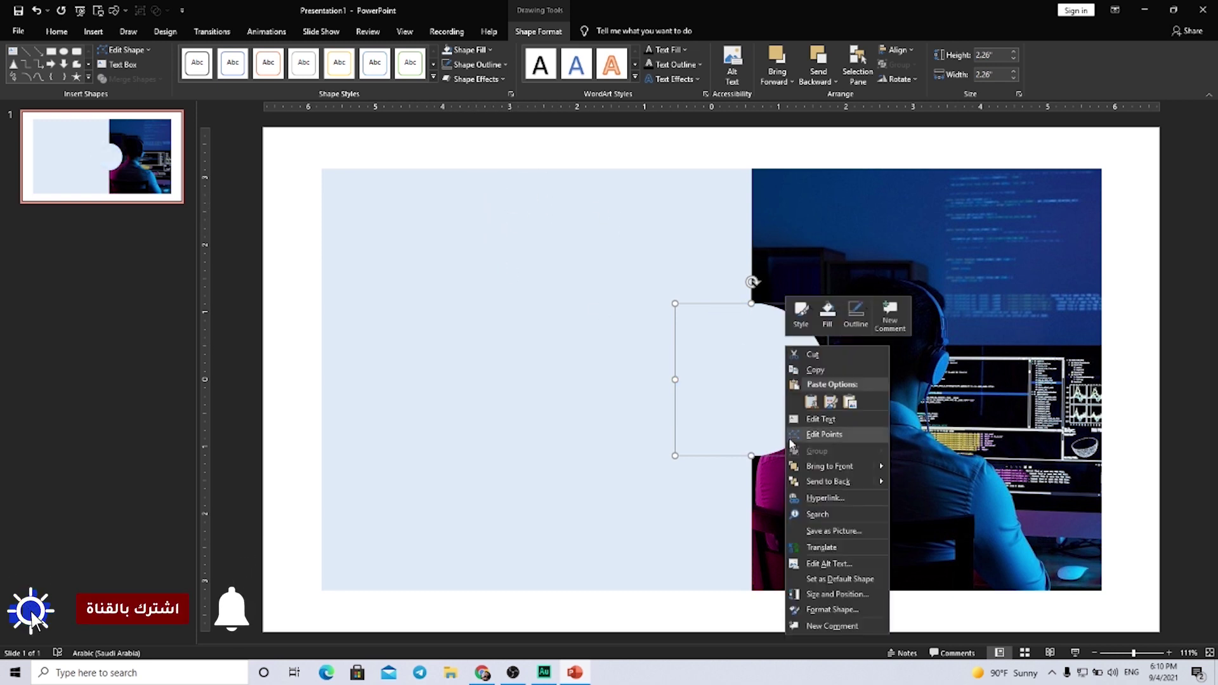
click(825, 609)
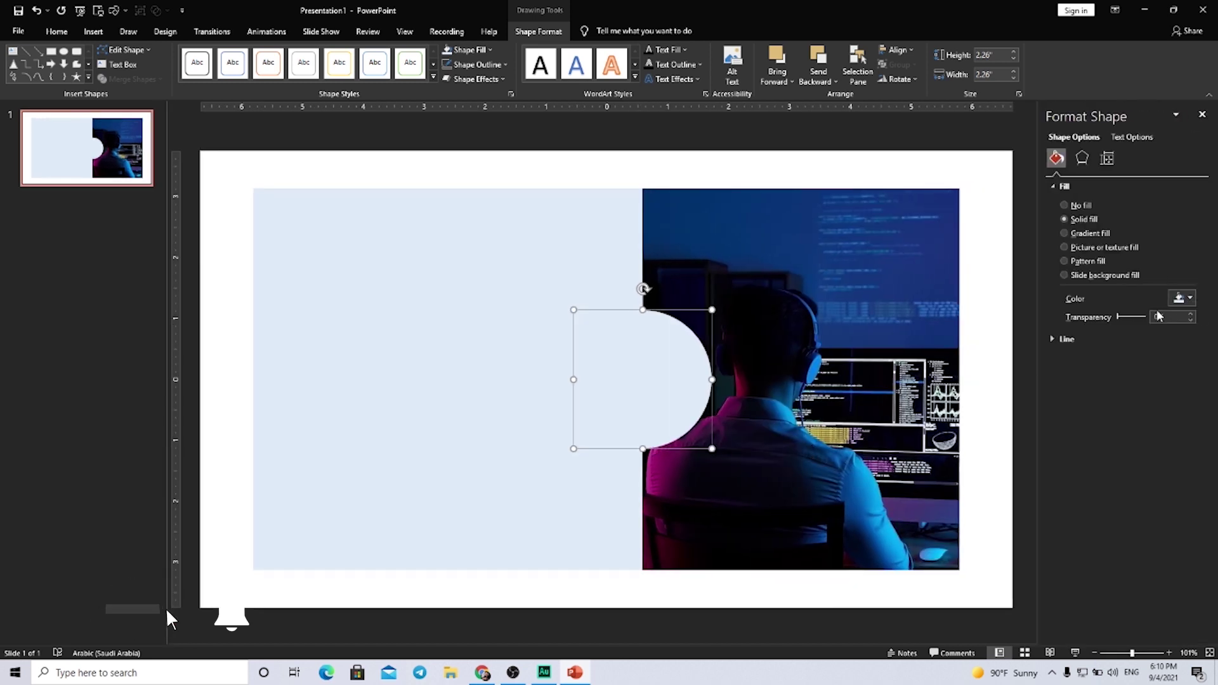
drag(1116, 317, 1130, 319)
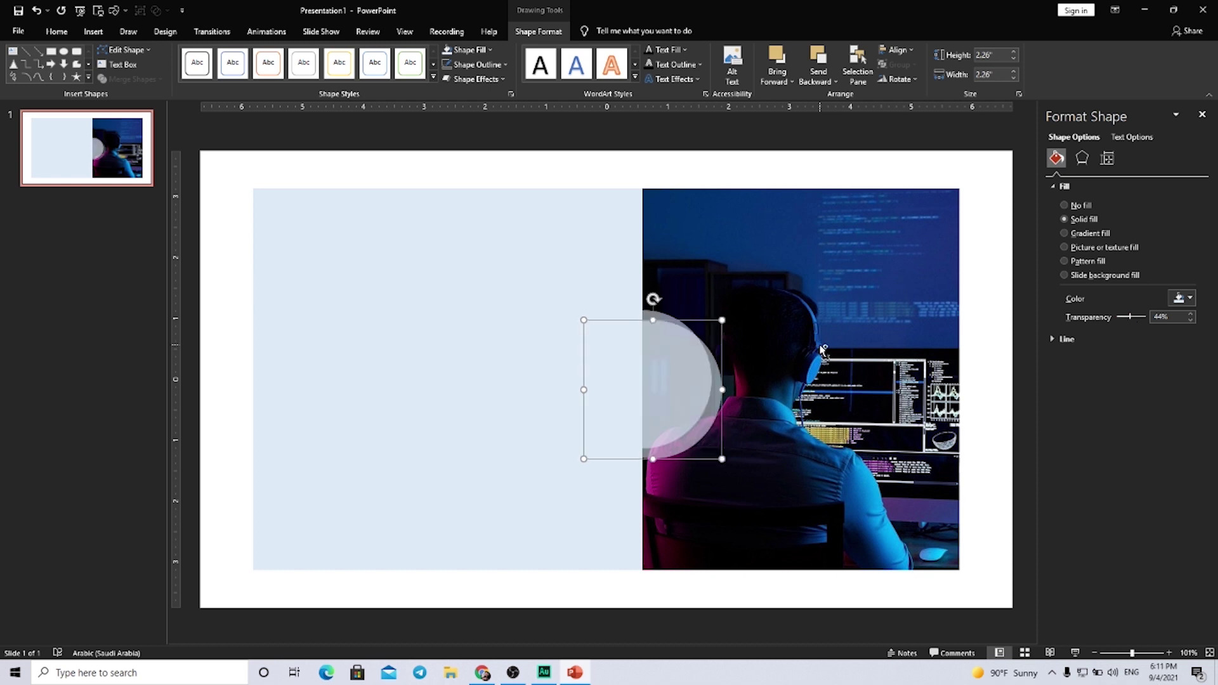
- Duplicate the circle, shrink the copy to 1.56", and make it fully opaque
drag(704, 388, 698, 380)
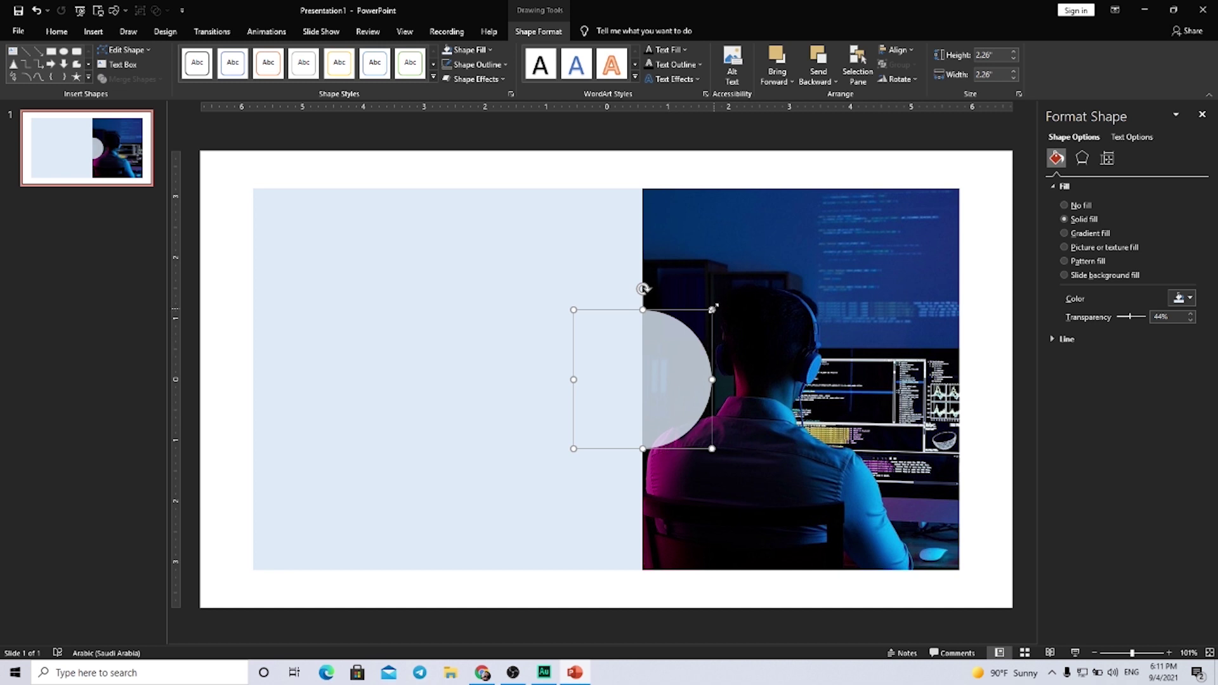
drag(713, 309, 695, 327)
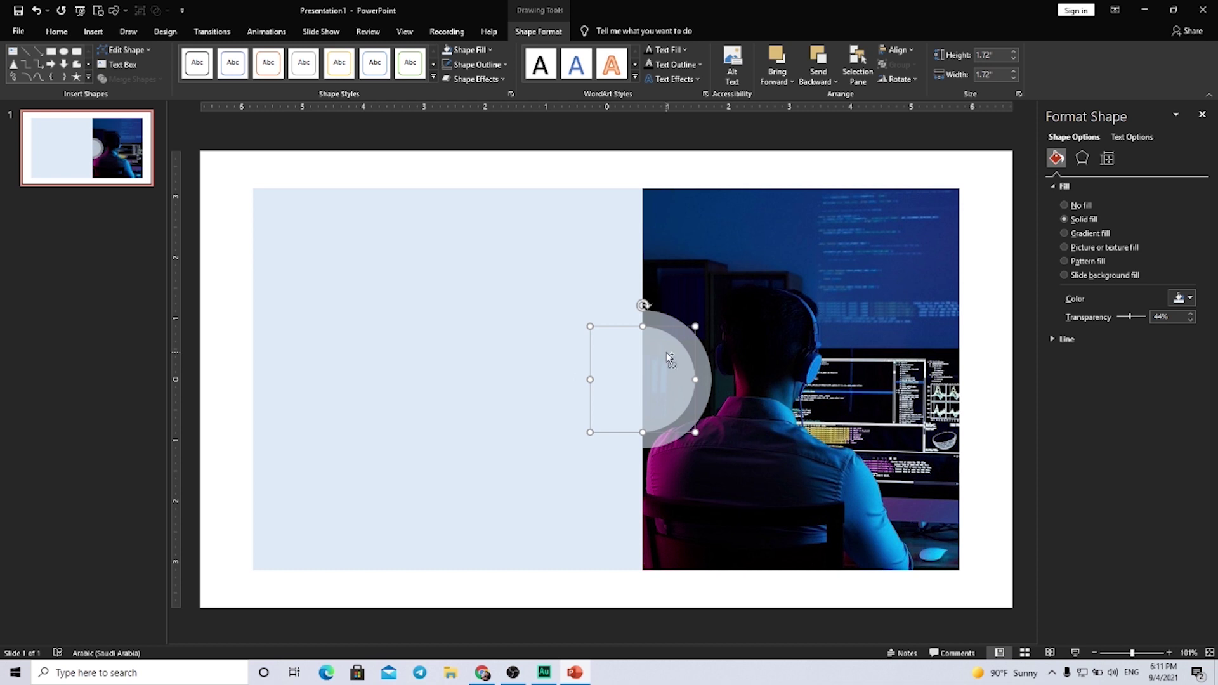
drag(695, 327, 690, 331)
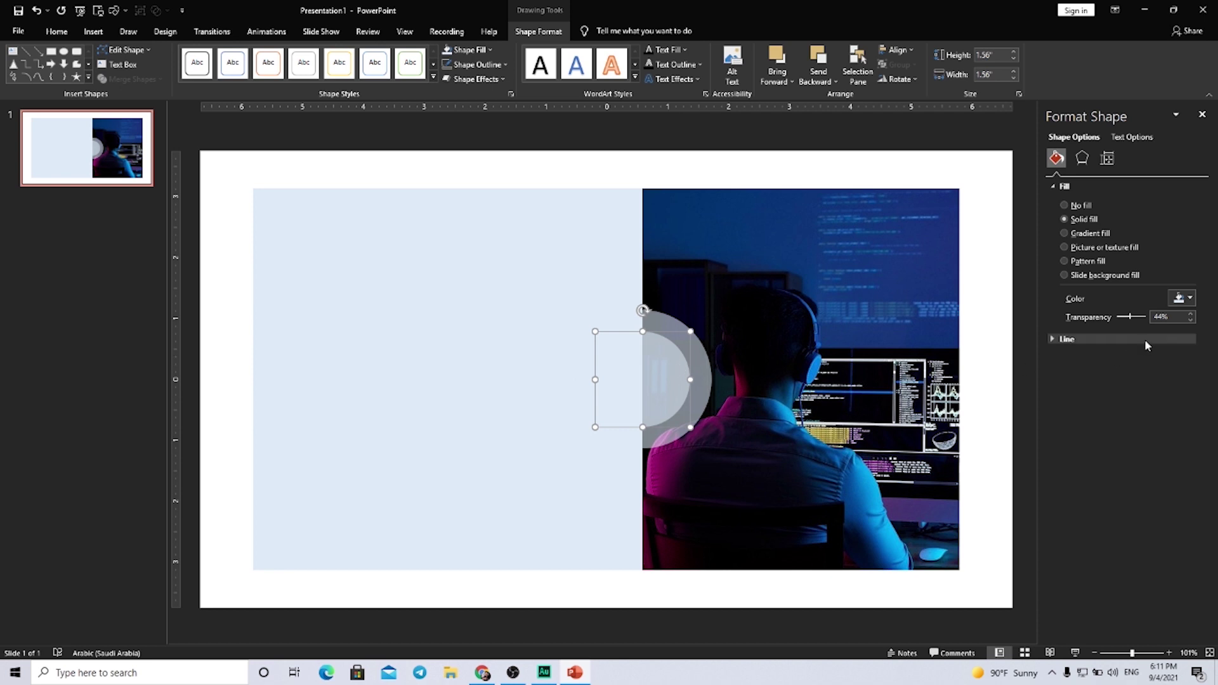
drag(1132, 317, 1113, 317)
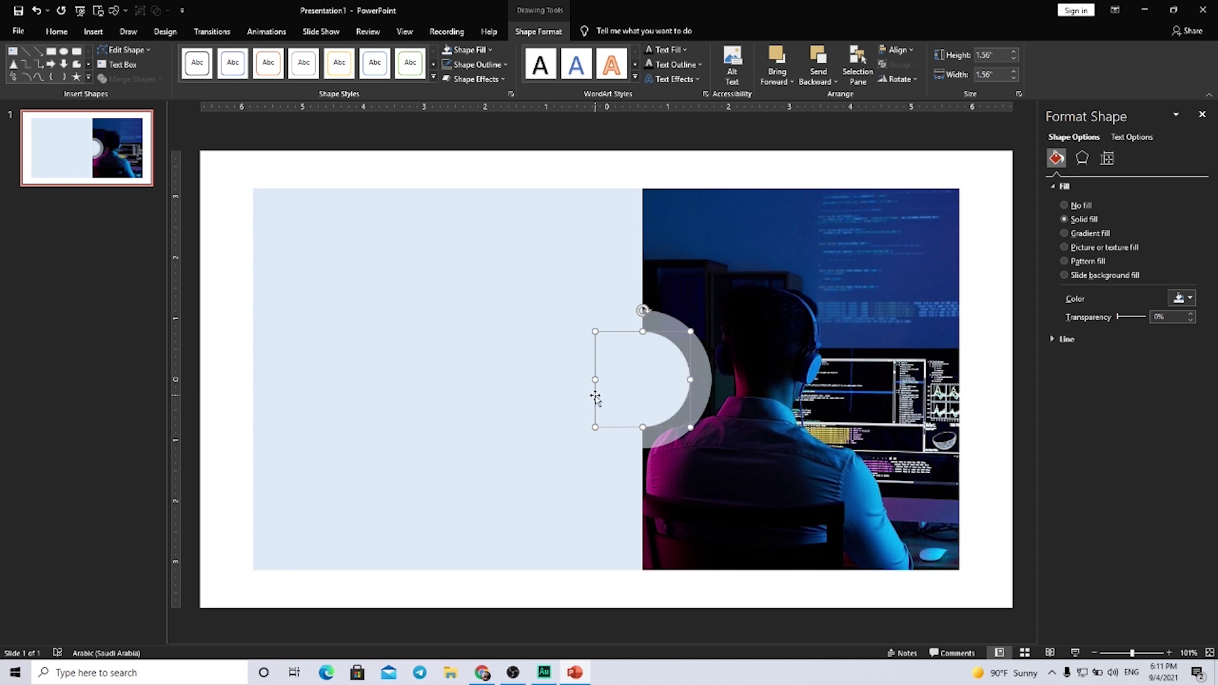
click(520, 419)
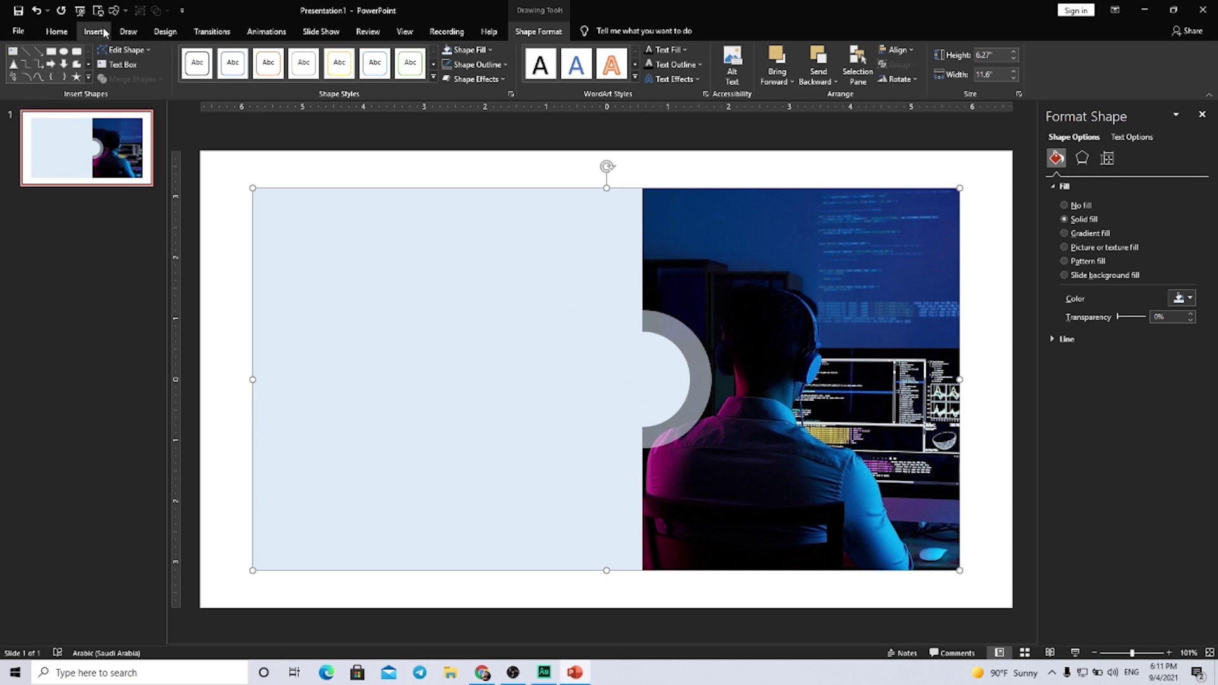
click(97, 31)
- Insert the Analytics line-chart icon, centred inside the ring and sized 0.56"
click(227, 75)
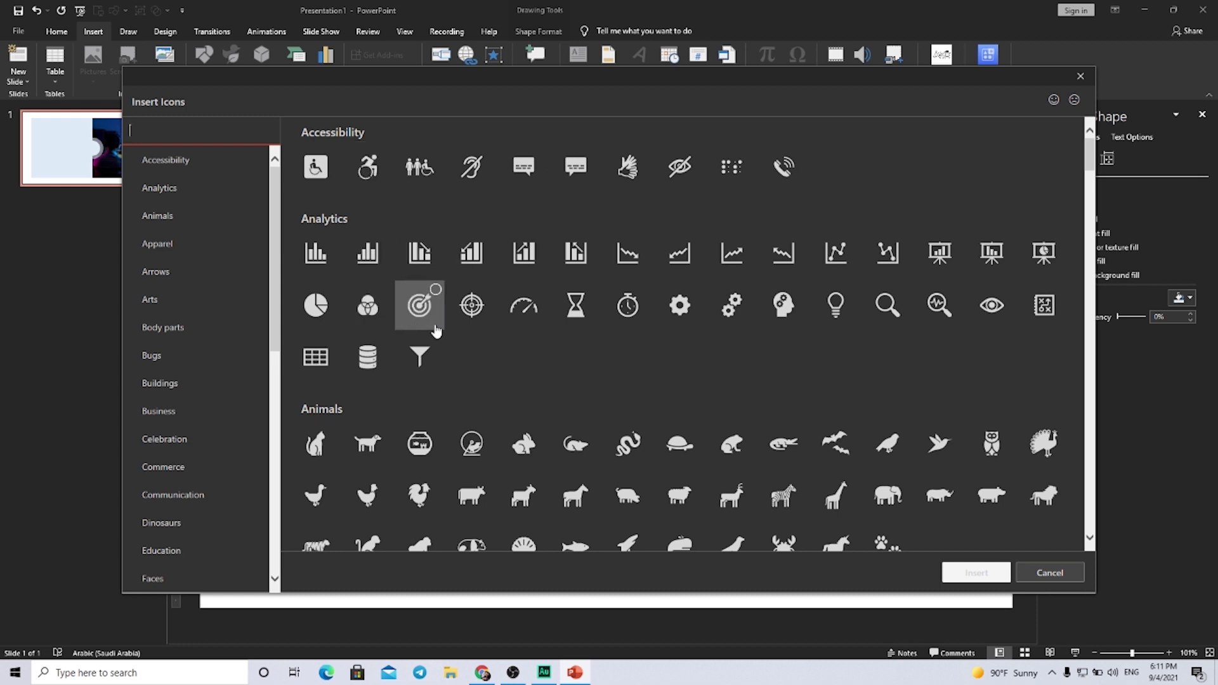
click(852, 243)
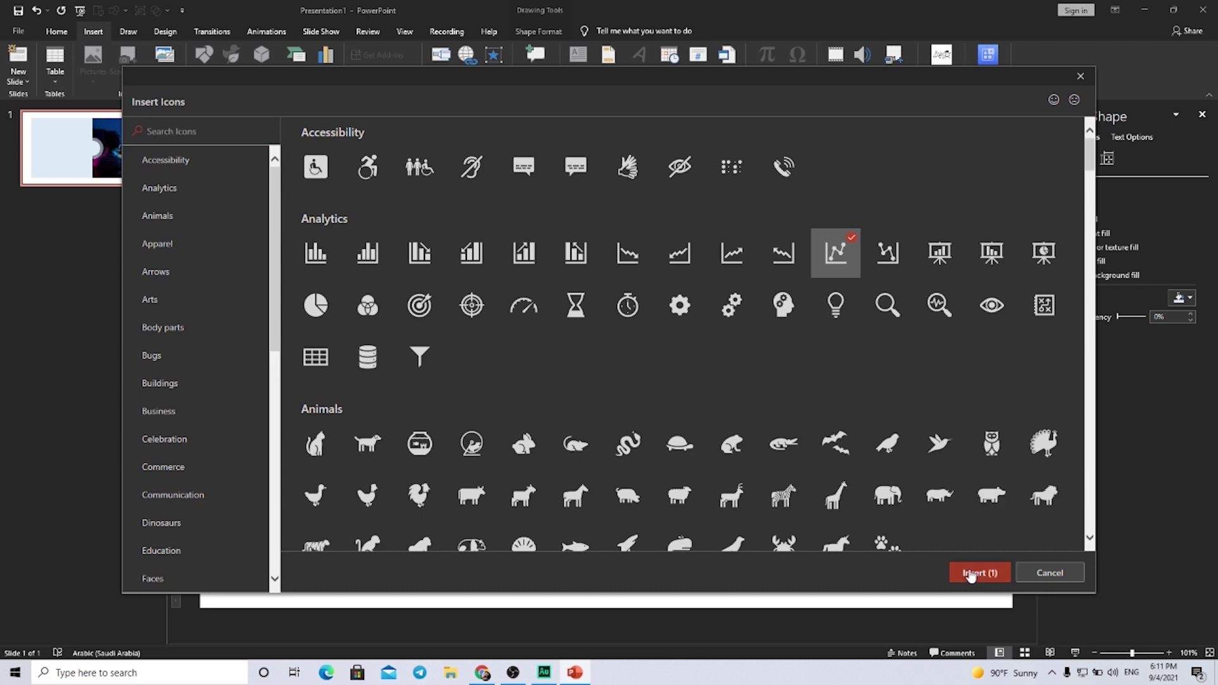
click(974, 572)
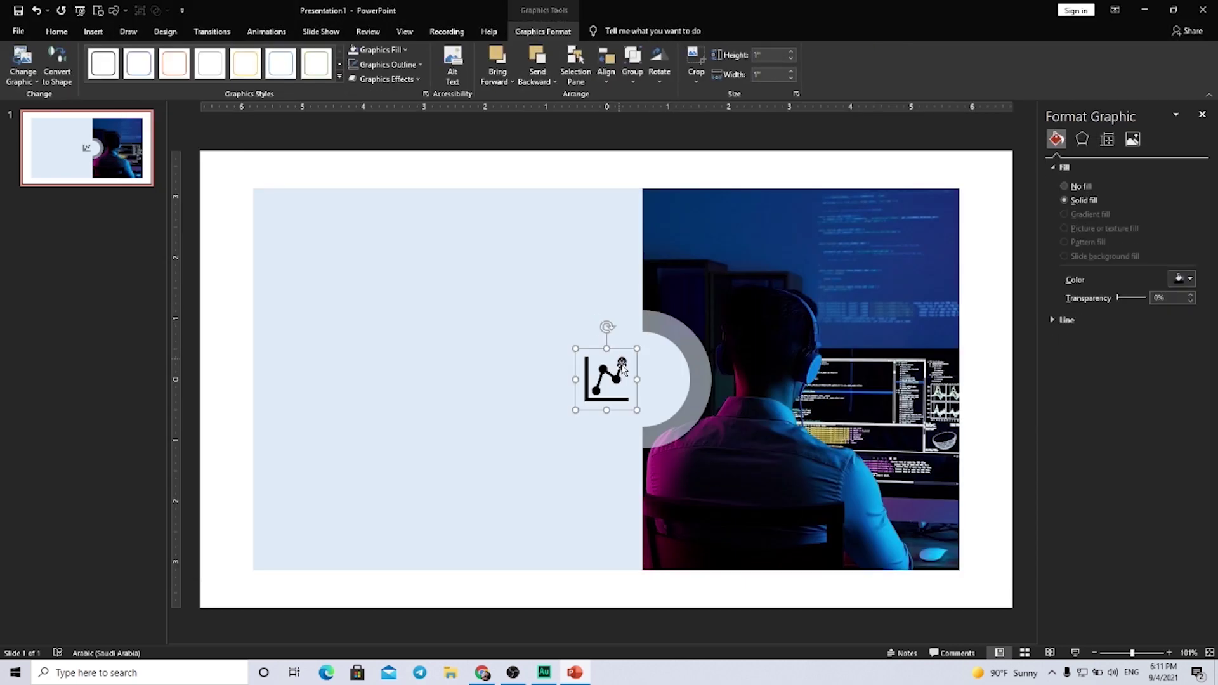
drag(605, 370, 651, 366)
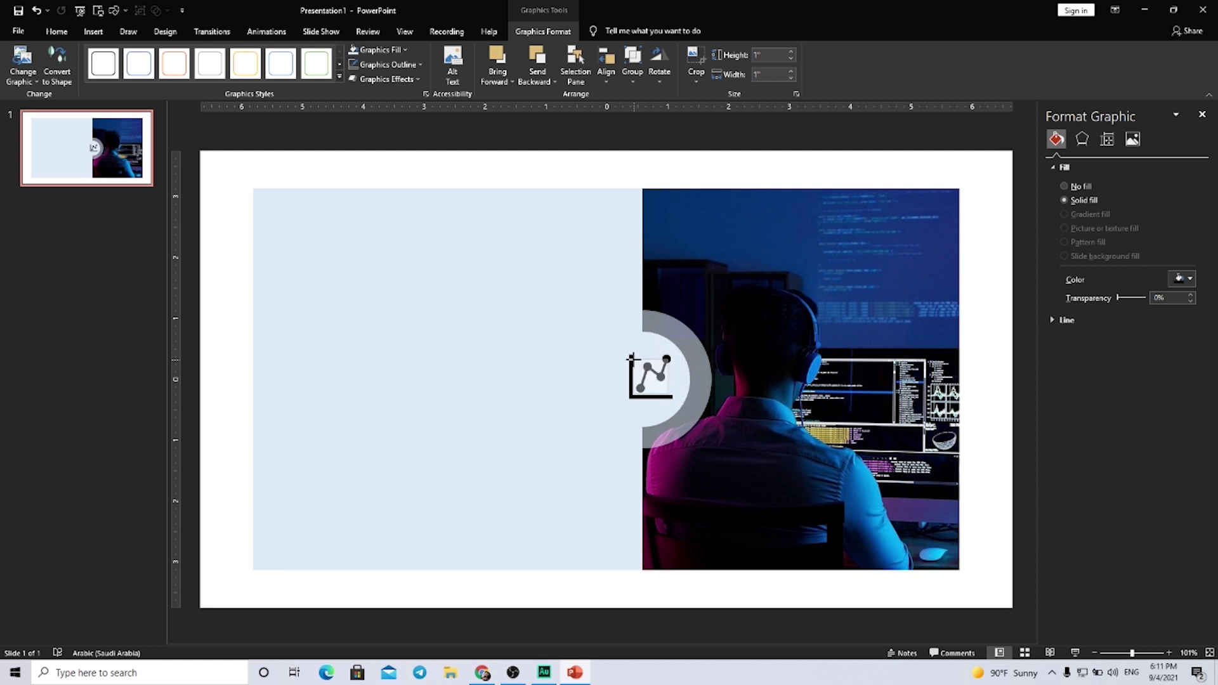
mouse_move(619, 345)
mouse_down()
mouse_move(639, 362)
mouse_move(637, 393)
mouse_up()
click(535, 356)
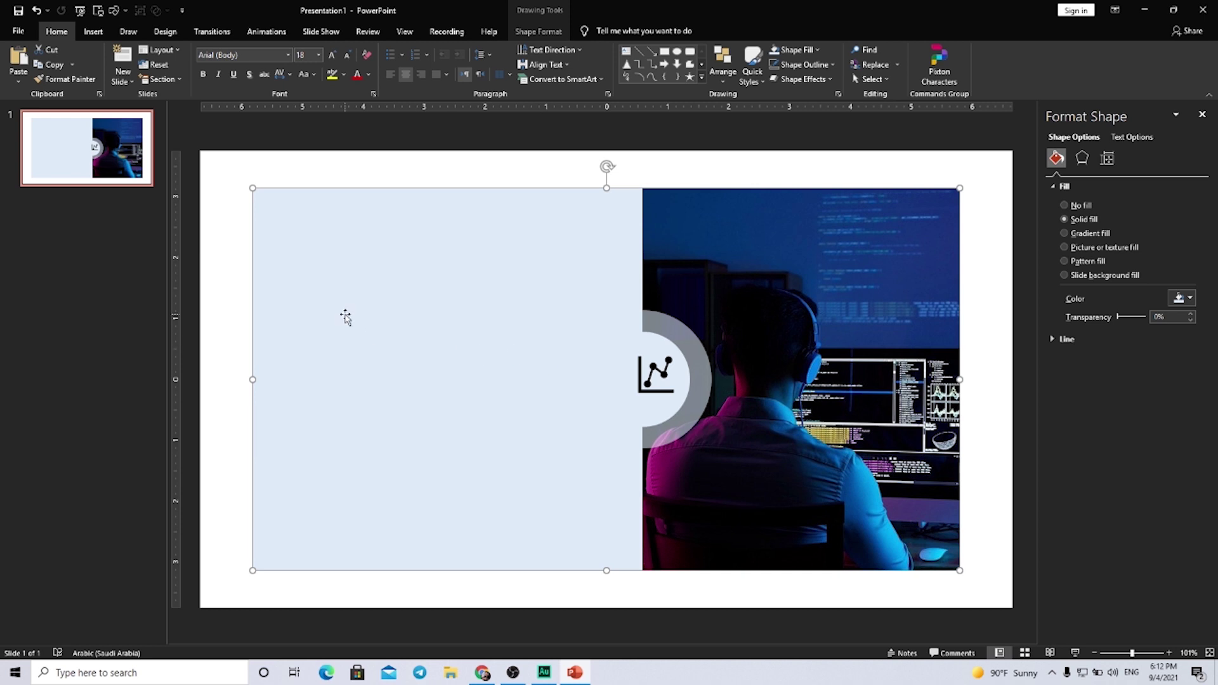
- Draw an outline-free rectangle covering the whole developer photo
click(88, 39)
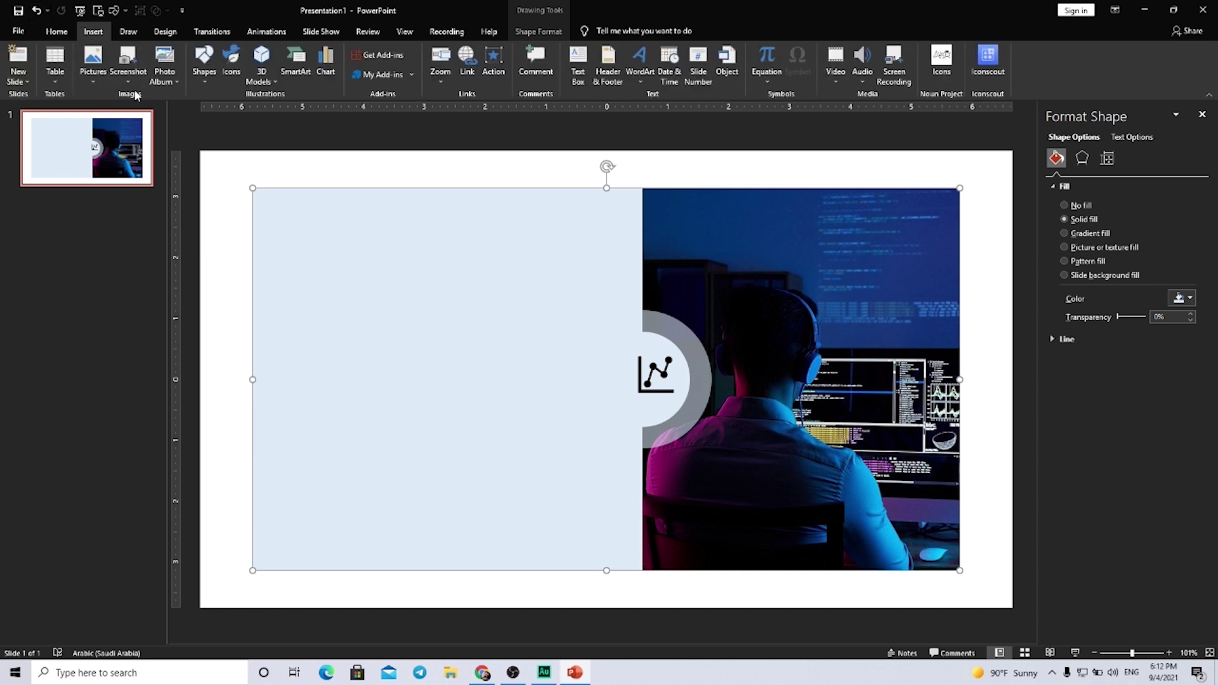
click(203, 64)
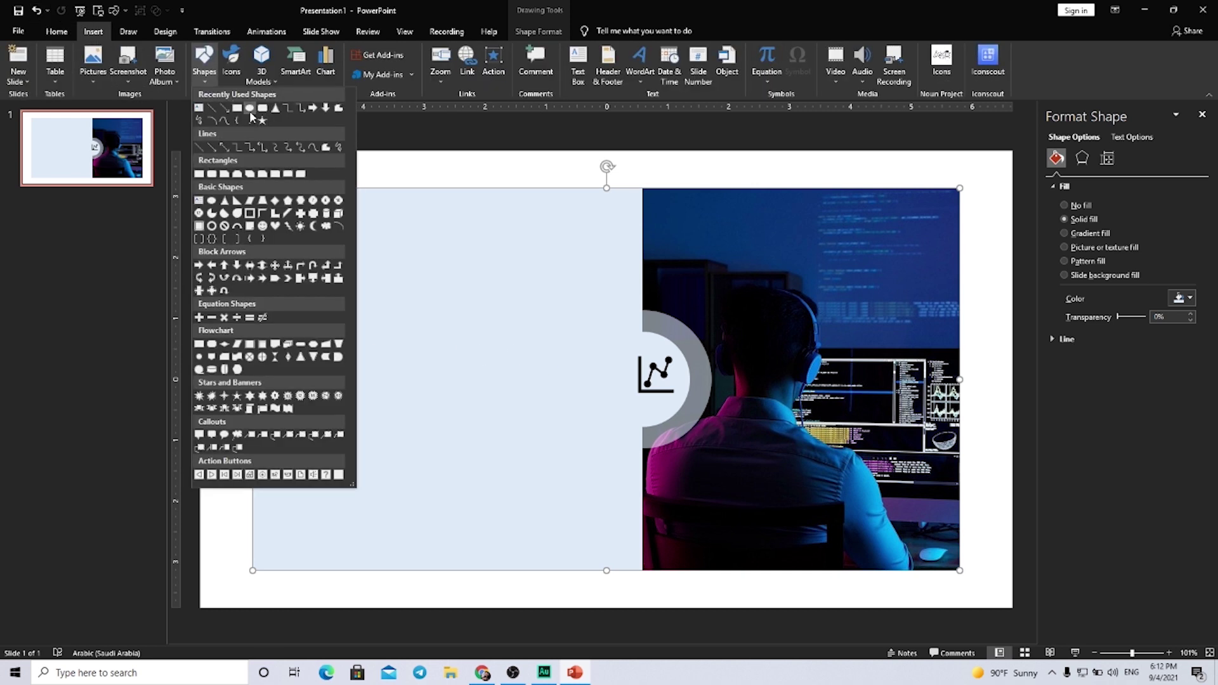
click(236, 109)
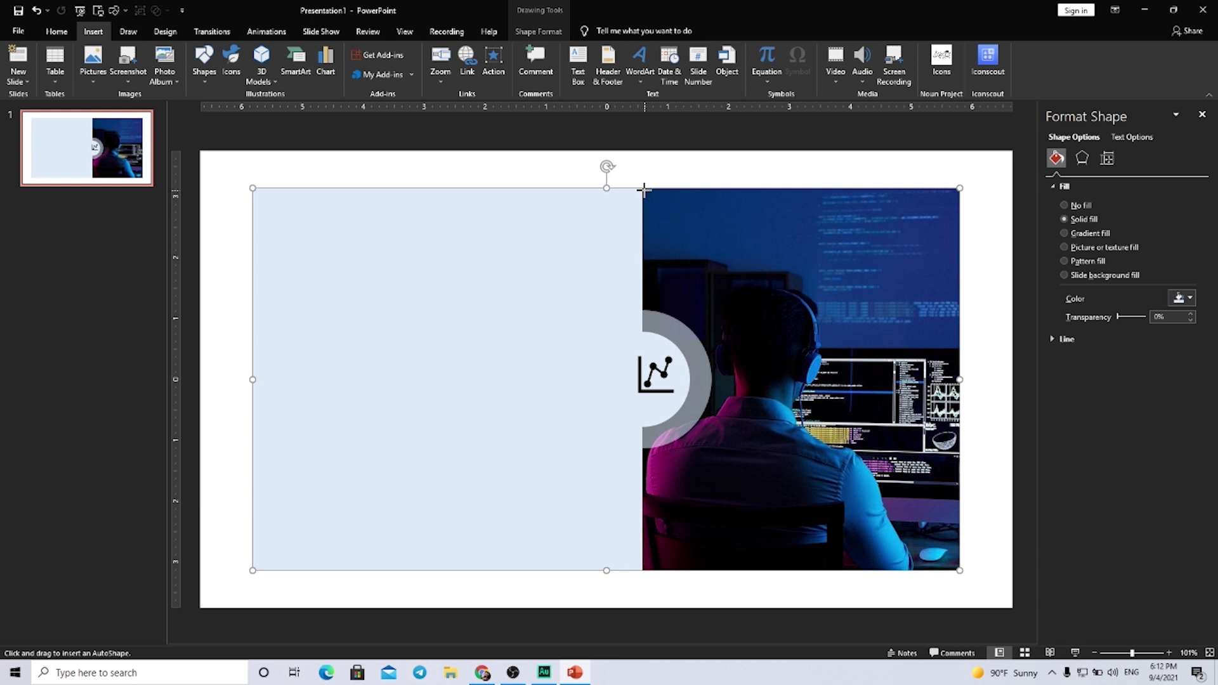
drag(643, 189, 959, 570)
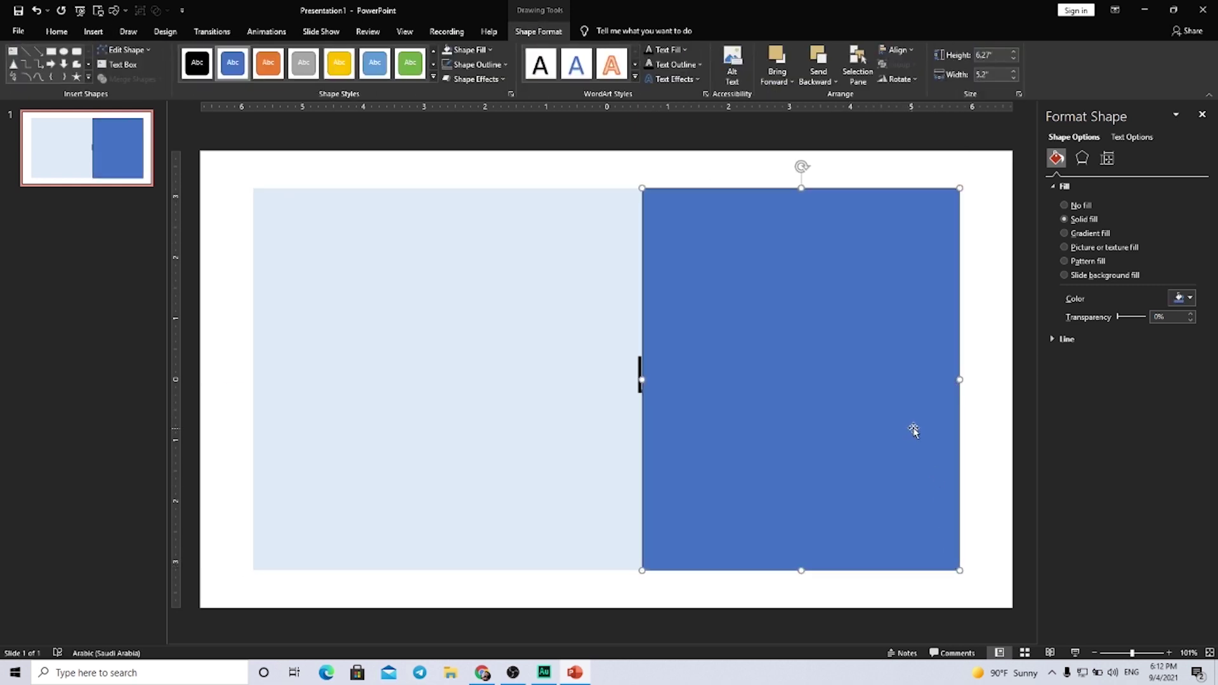
click(1071, 341)
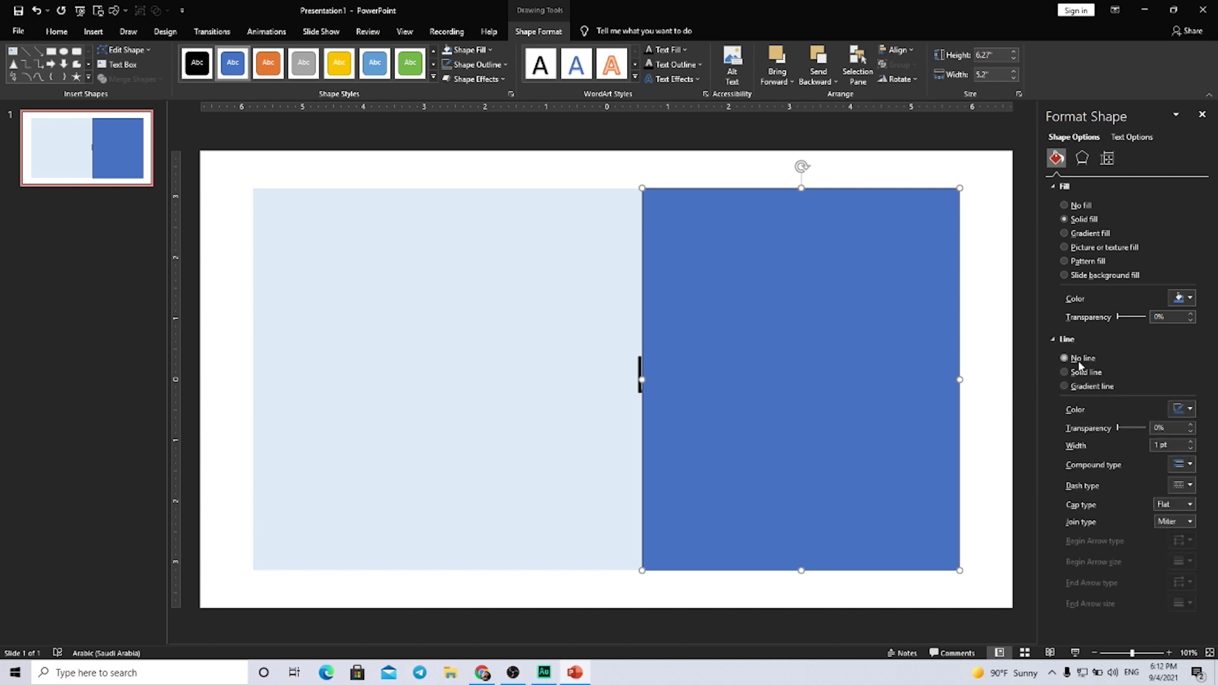
click(1080, 366)
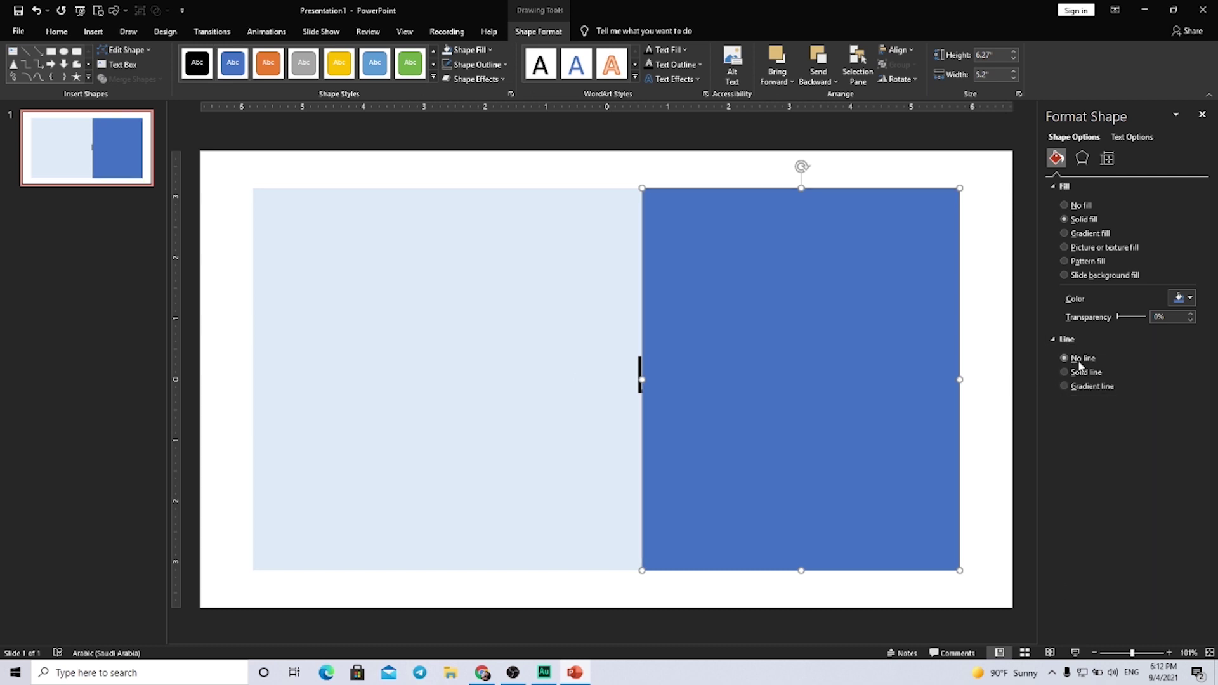
- Give the rectangle a two-stop gold-to-white gradient fill at a 270° direction
click(1081, 235)
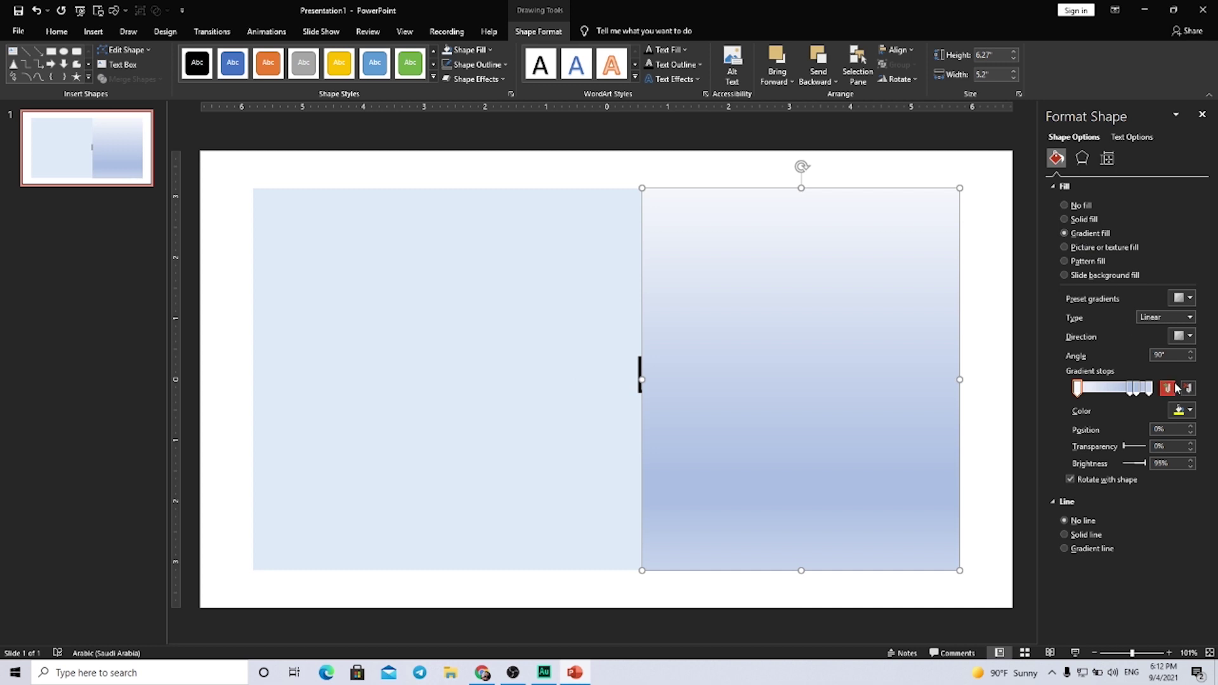
click(1187, 388)
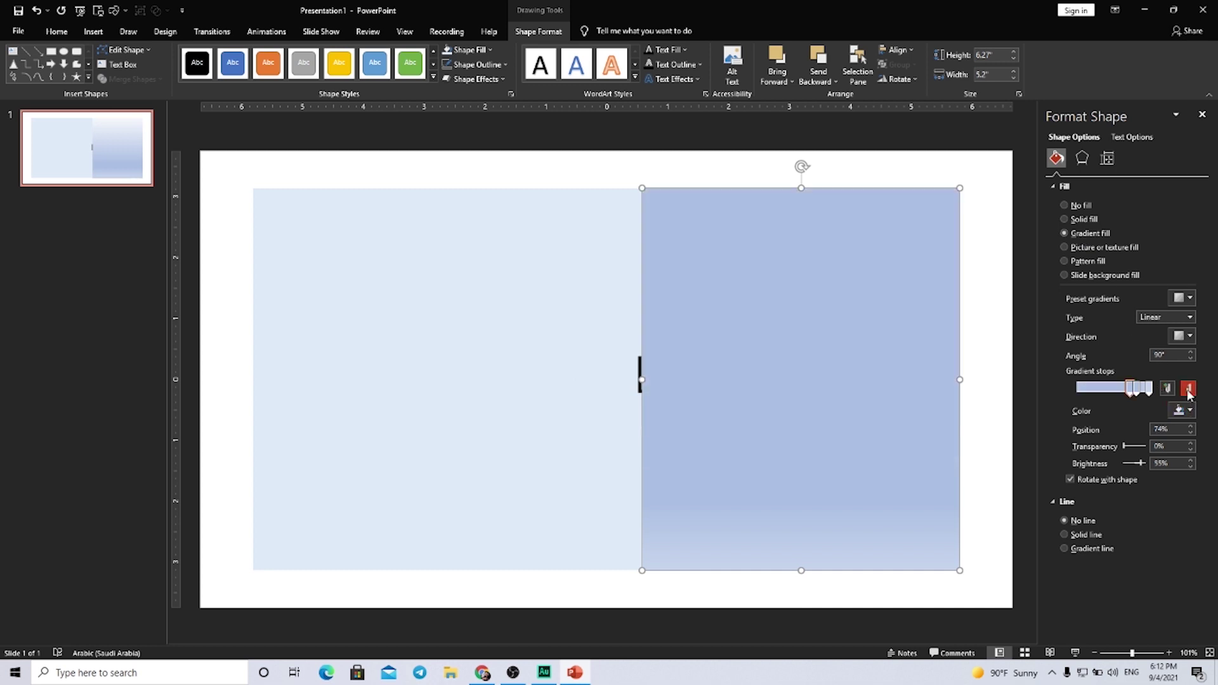
drag(1130, 393, 1077, 389)
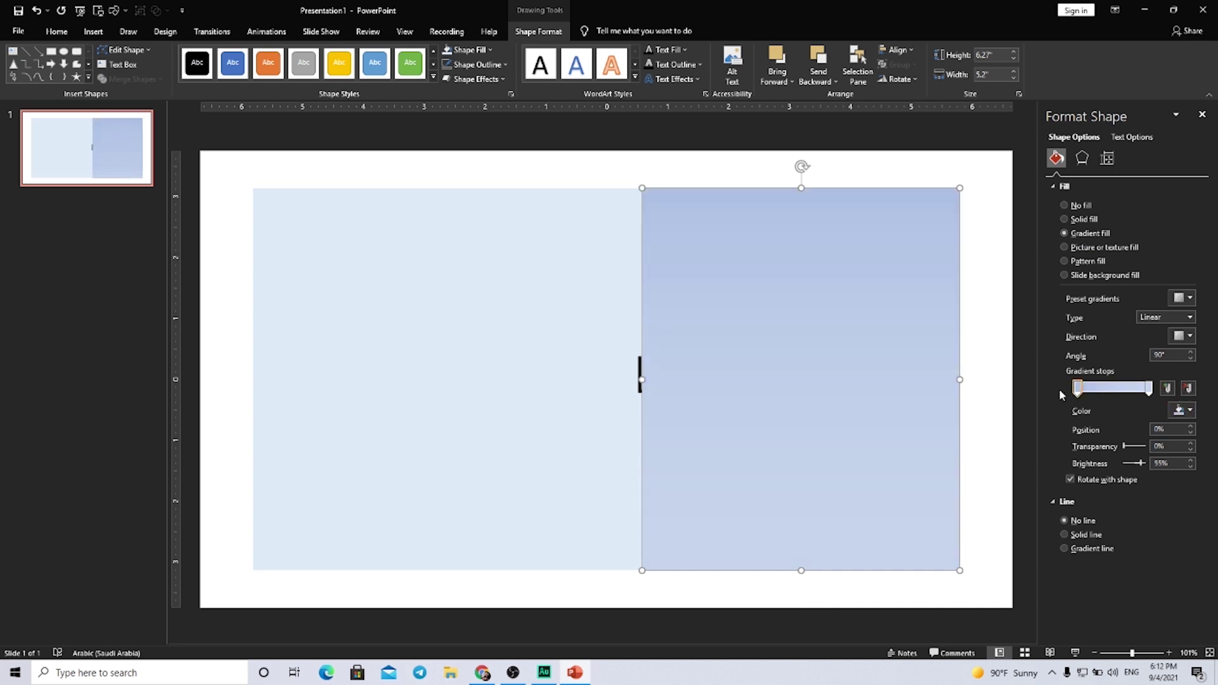
click(1186, 412)
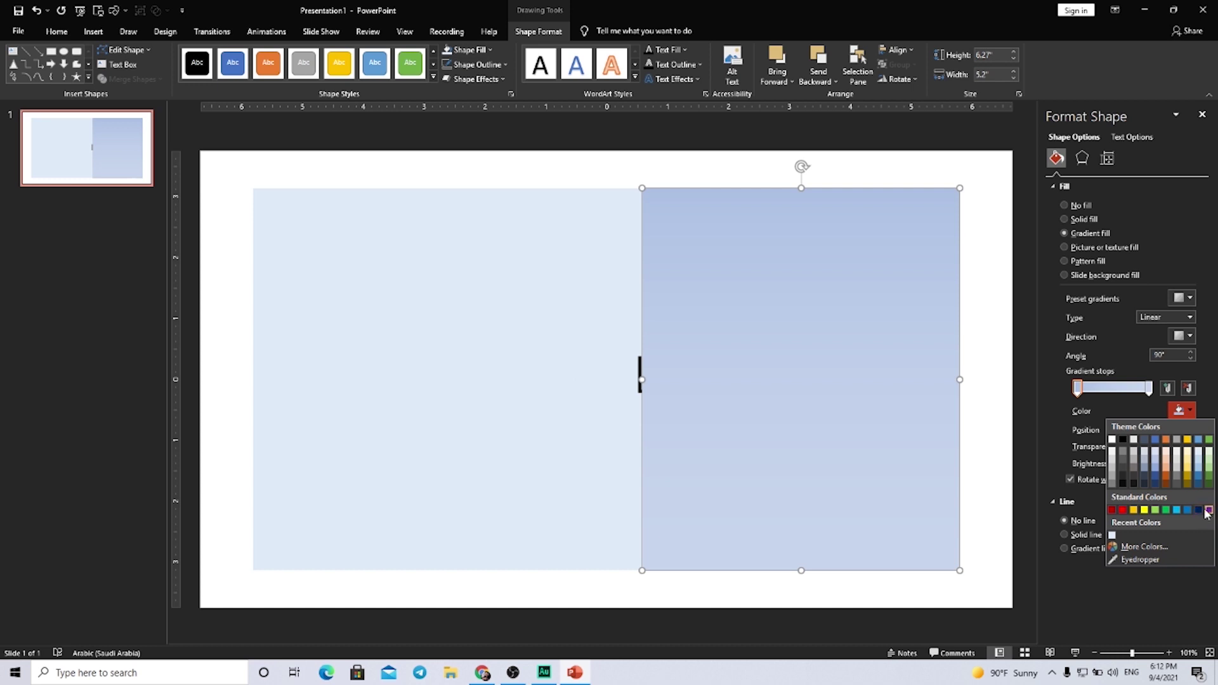
click(1134, 510)
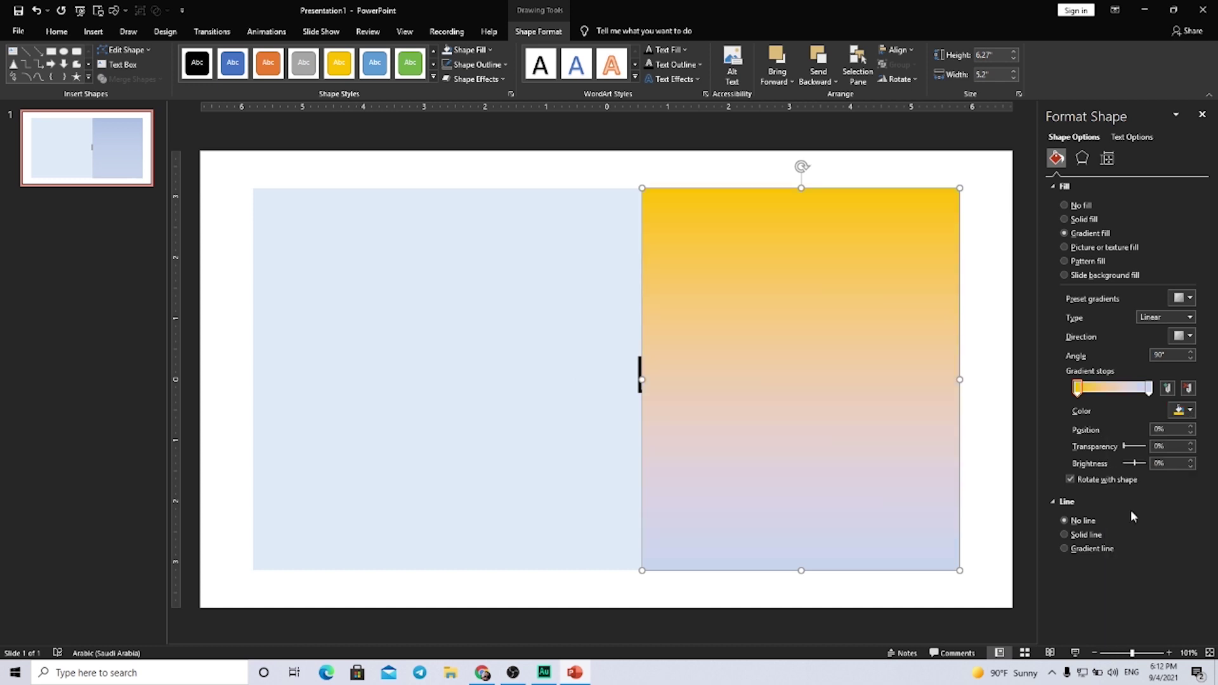
click(1149, 388)
click(1184, 411)
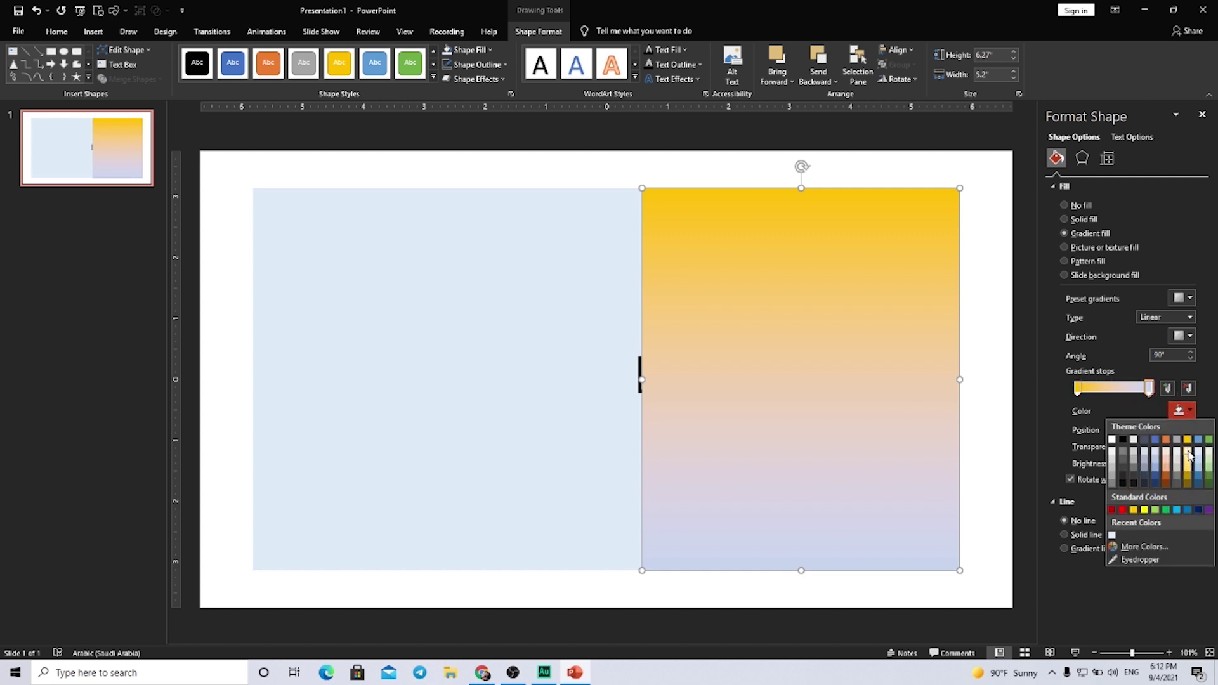
click(1112, 448)
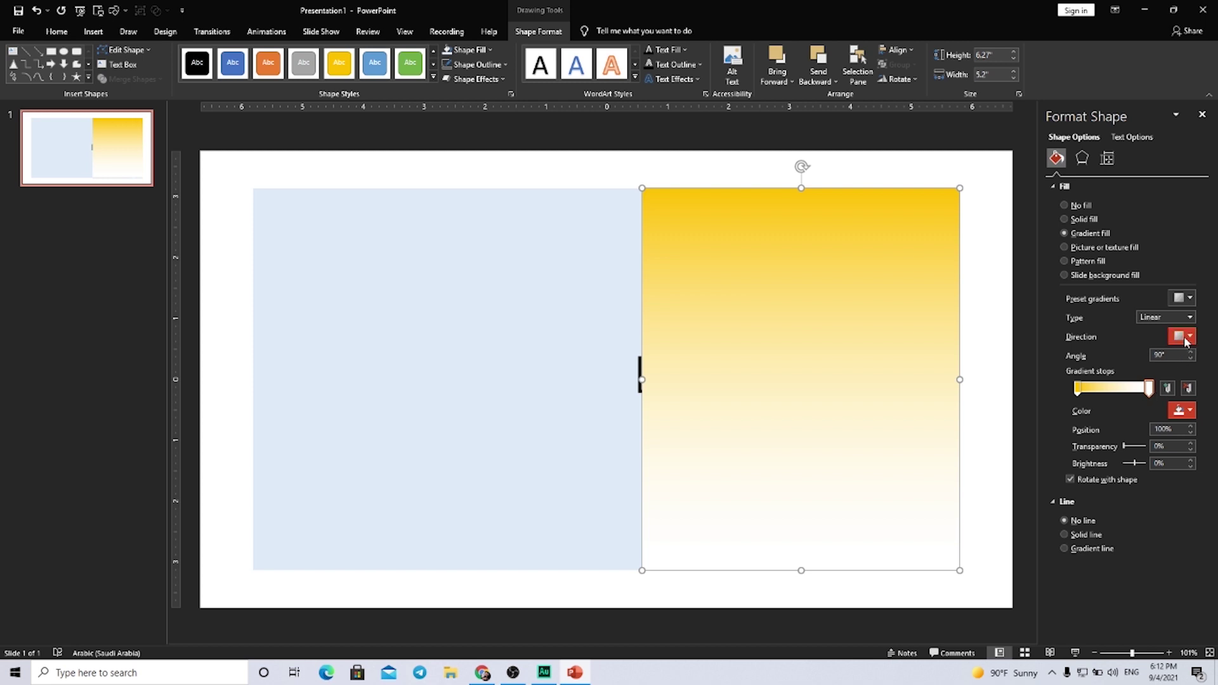
click(1183, 336)
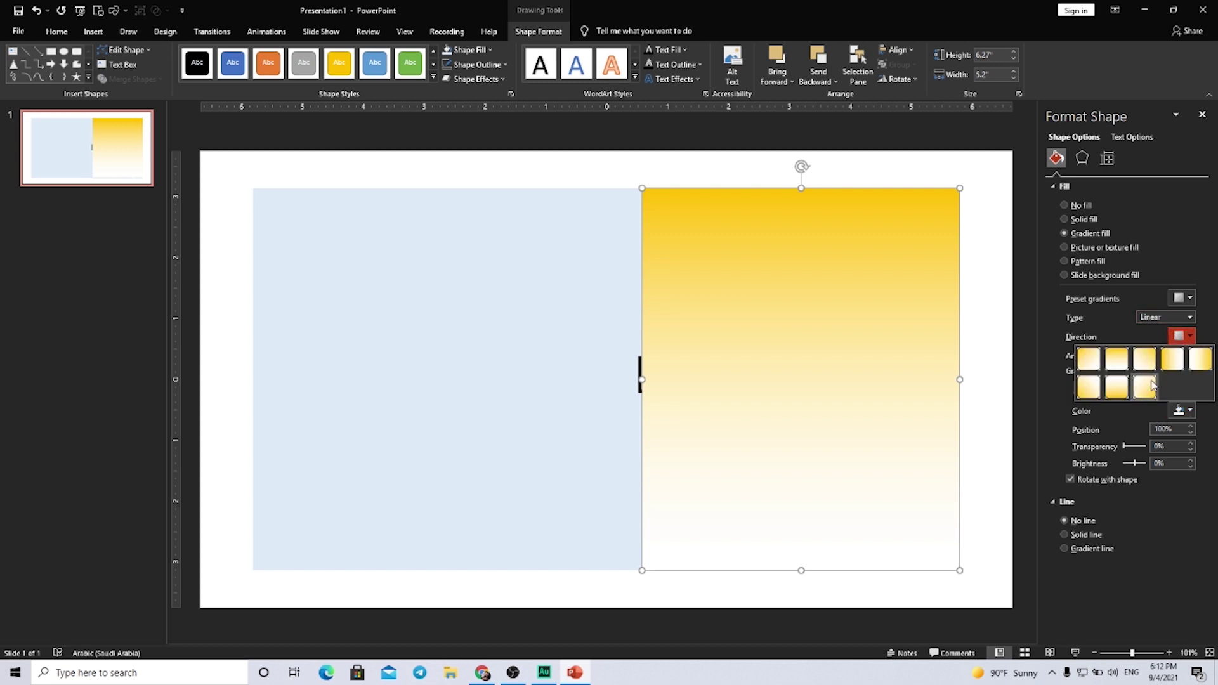
click(1118, 387)
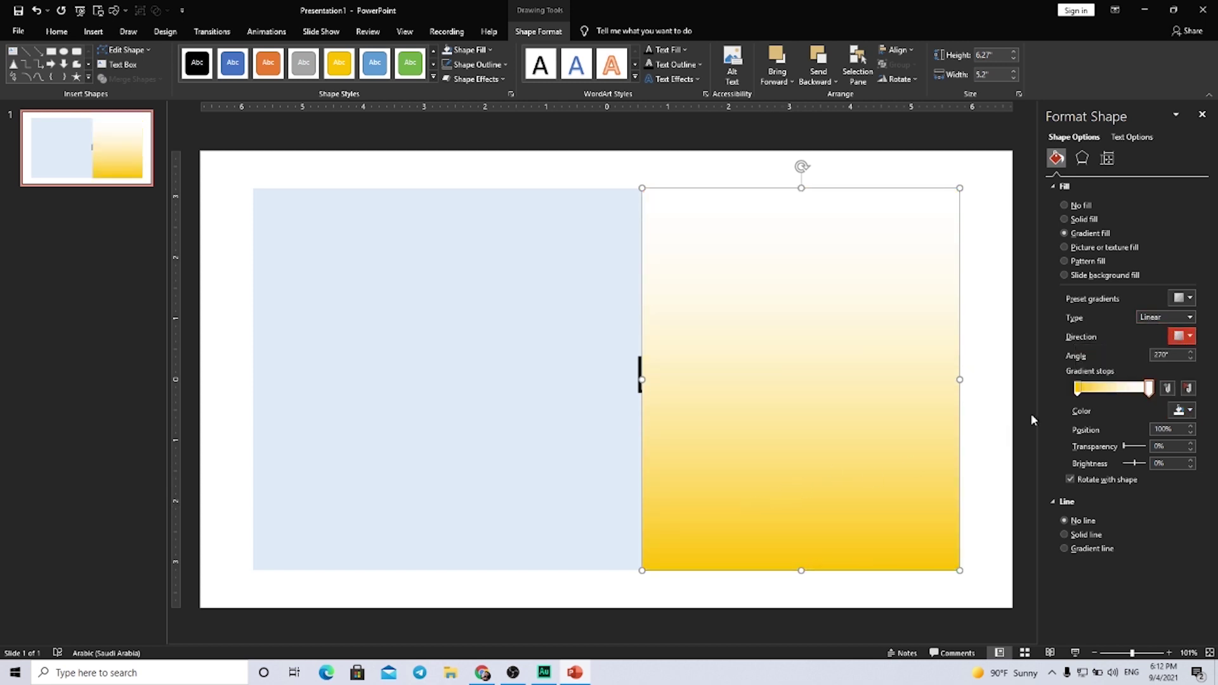
- Make the white stop 100% and gold stop 26% transparent, then send the overlay backward
click(1149, 388)
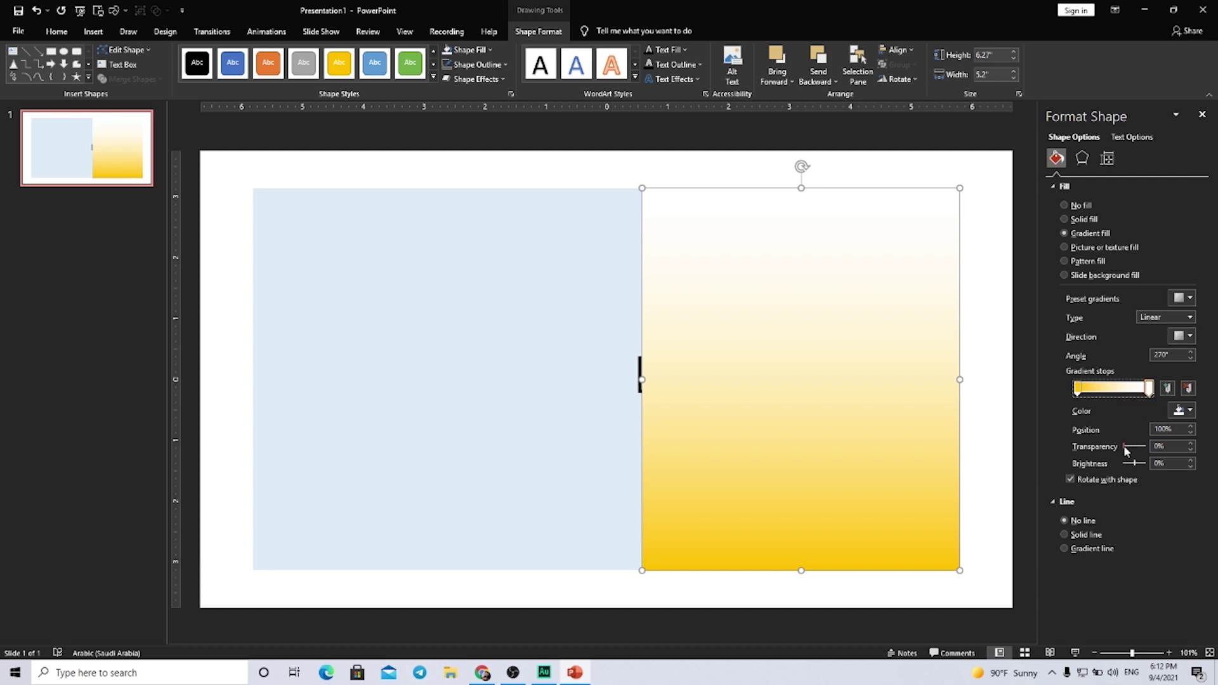
drag(1125, 446, 1149, 447)
click(1079, 389)
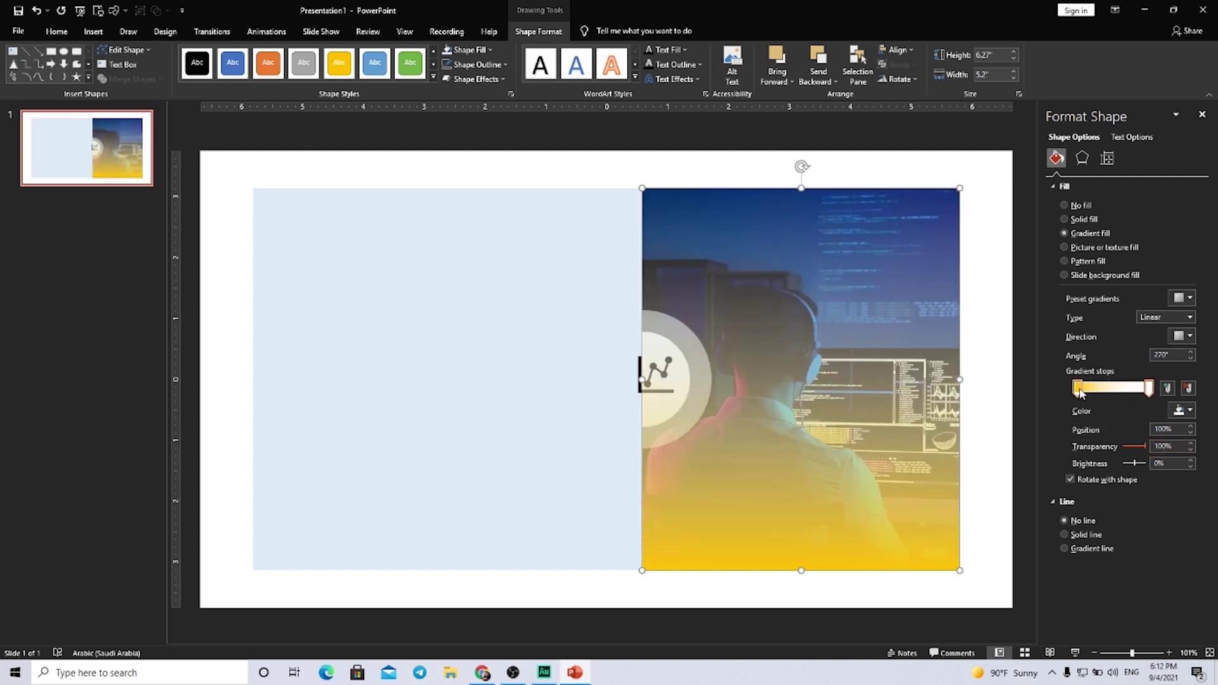
drag(1125, 448, 1131, 448)
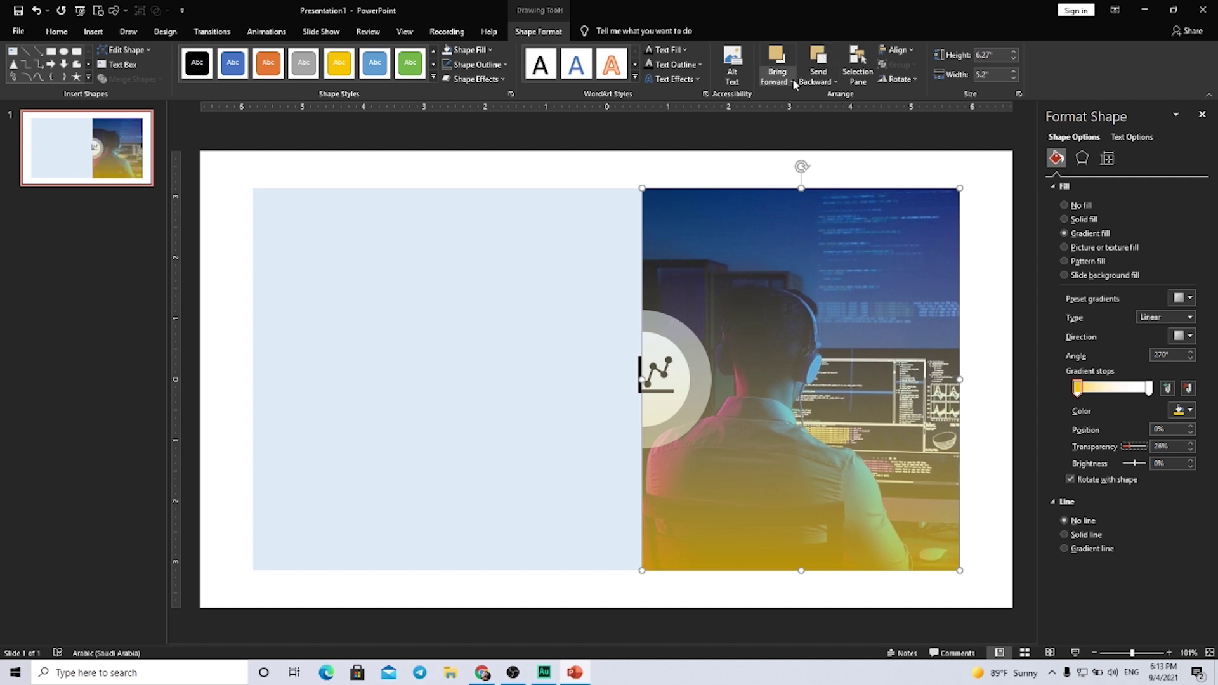
click(822, 59)
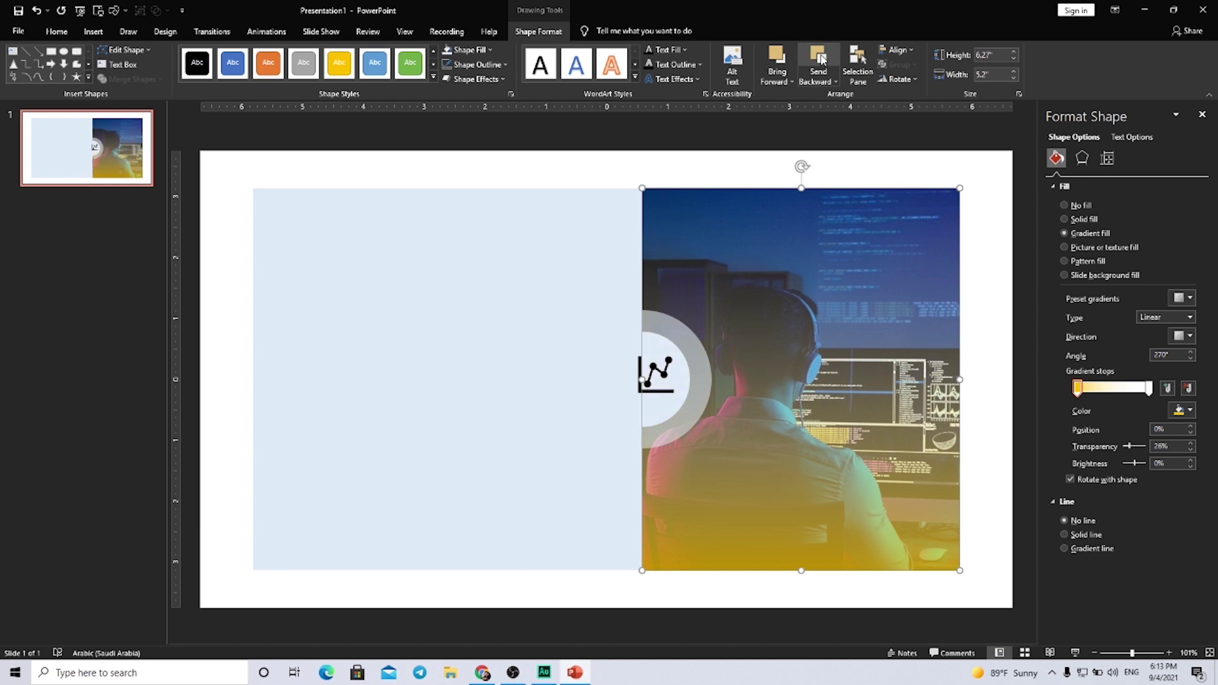
- Deselect everything on the slide and close the Format Background pane
click(676, 334)
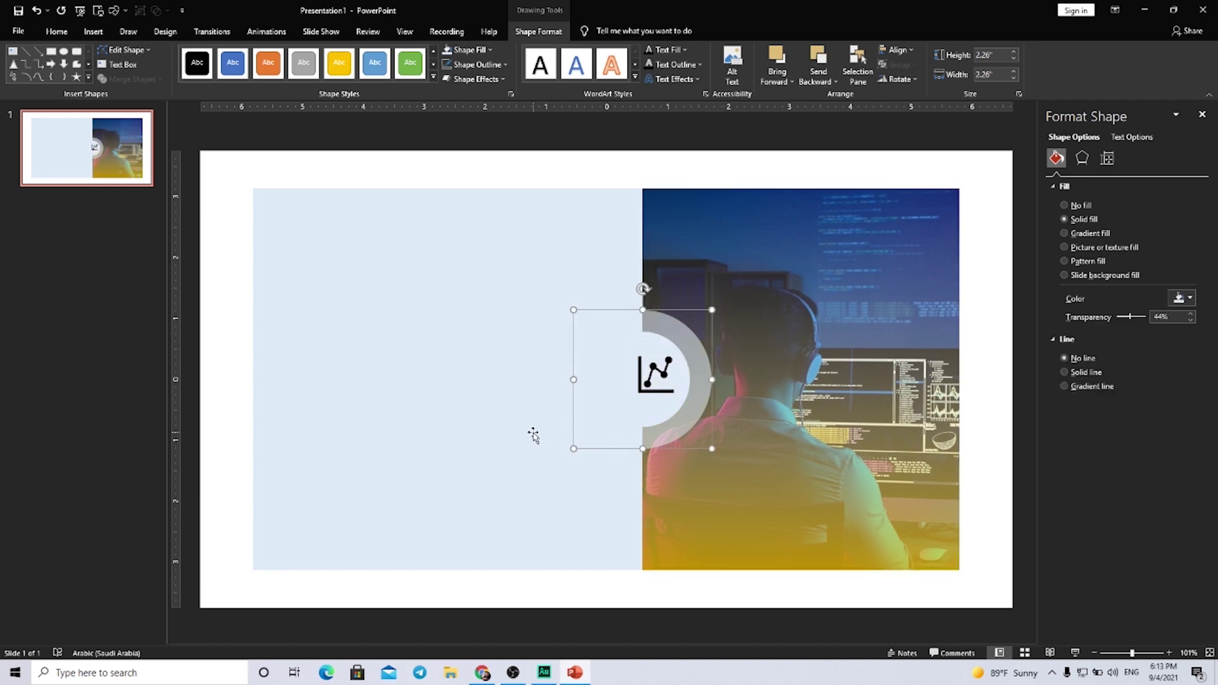
click(667, 178)
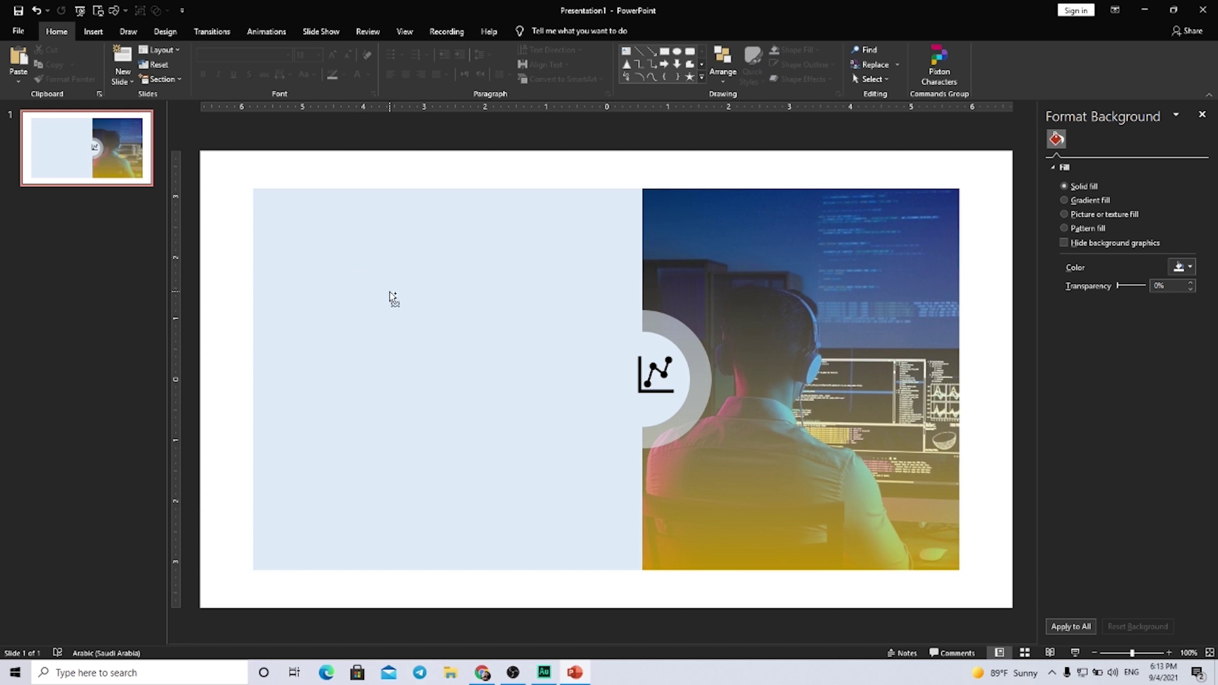
scroll(389, 291, down, 3)
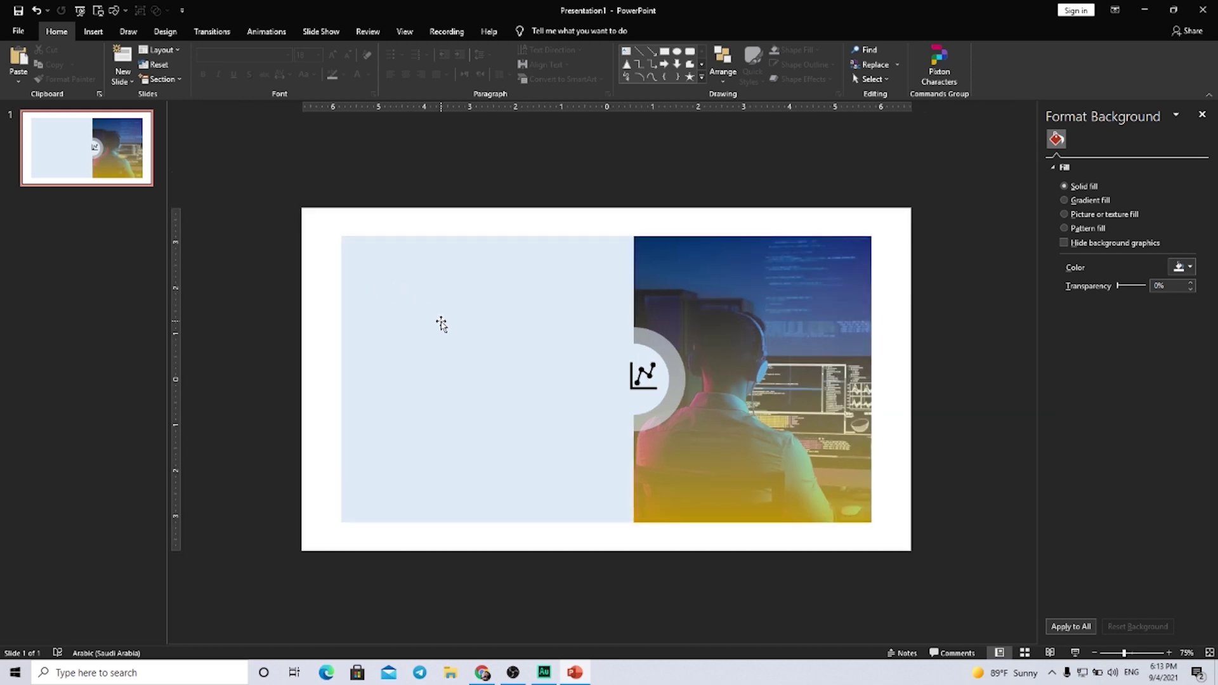
click(1201, 114)
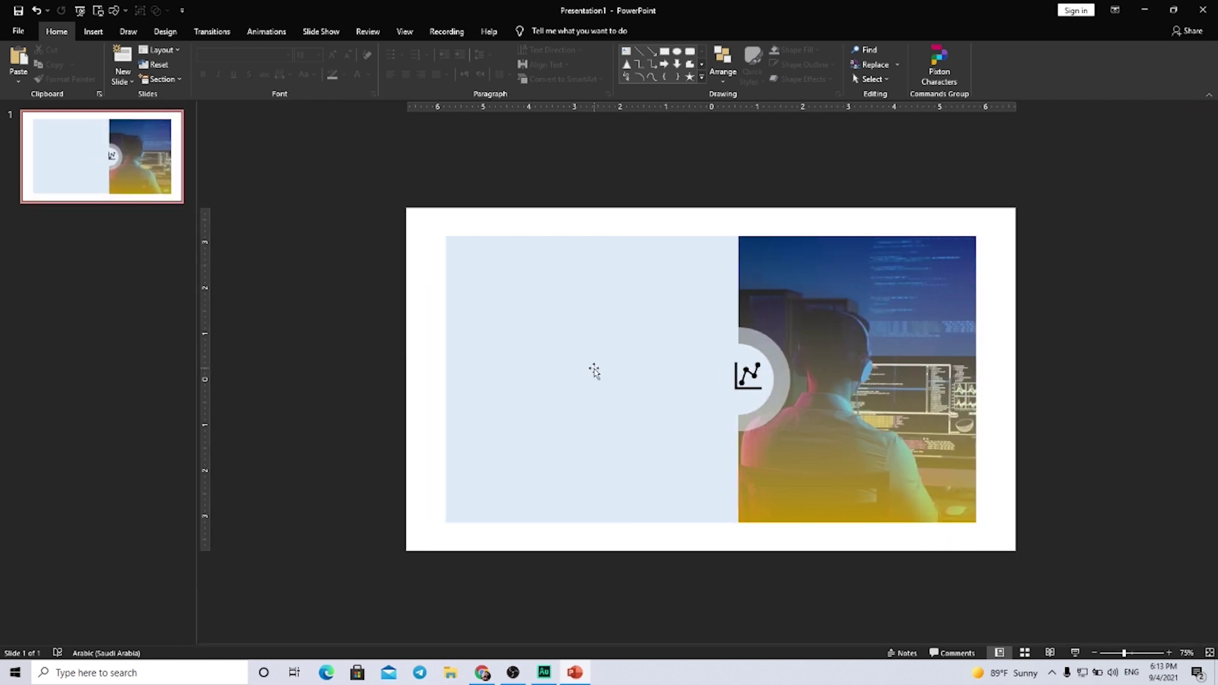
- Draw a thin light-blue rectangle bar with no outline, and place a copy directly below it
click(90, 32)
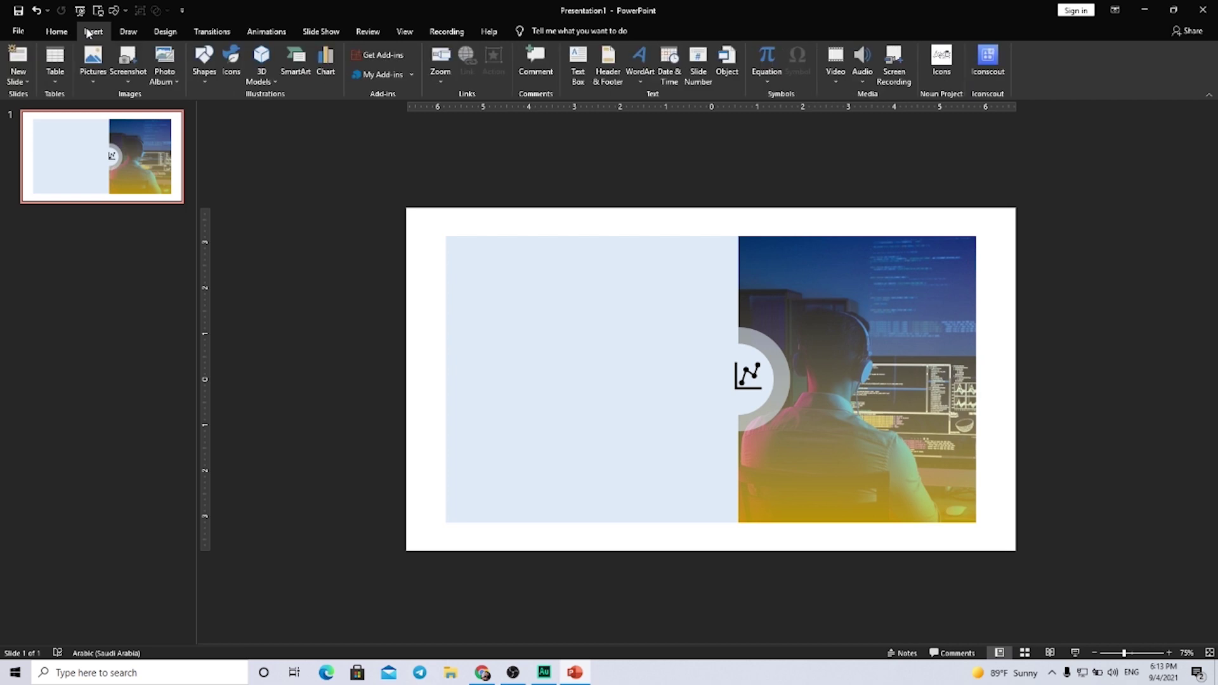
click(202, 67)
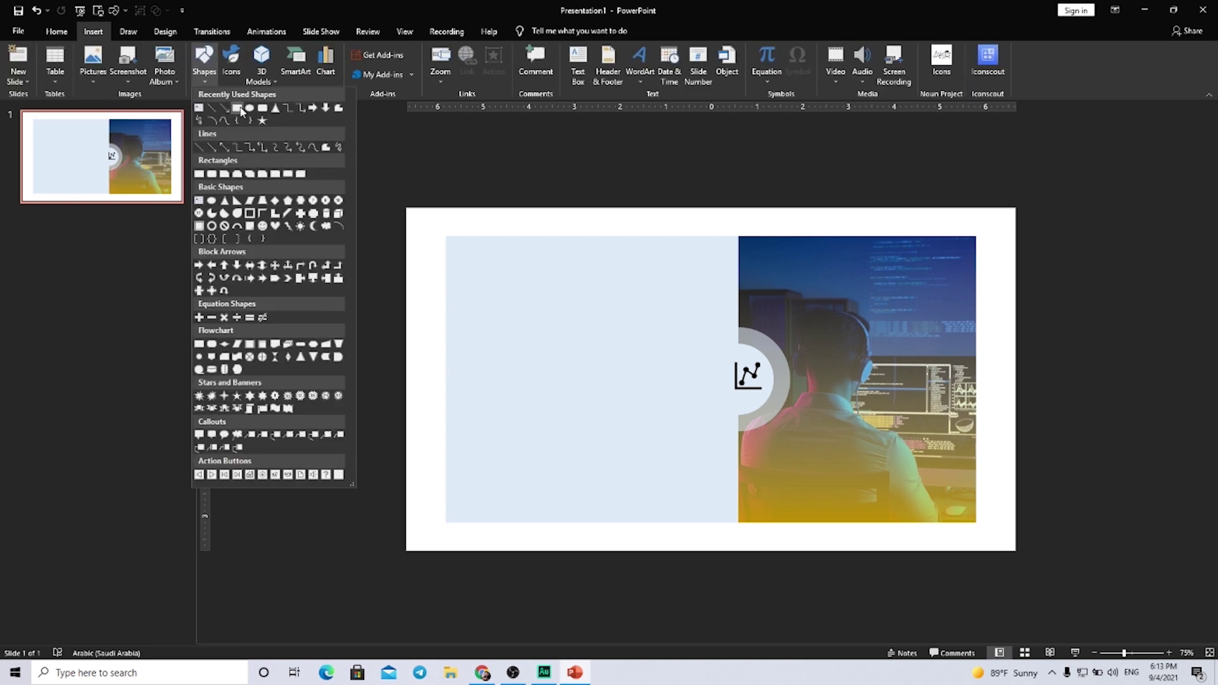
click(241, 110)
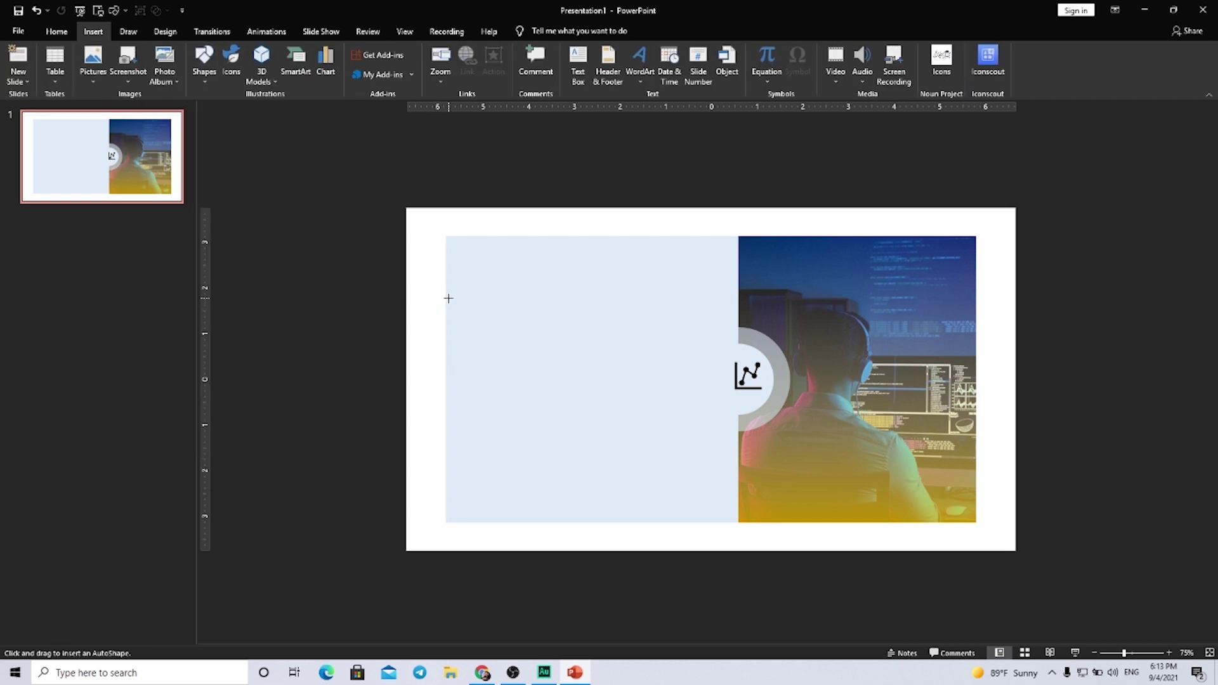
drag(447, 297, 646, 310)
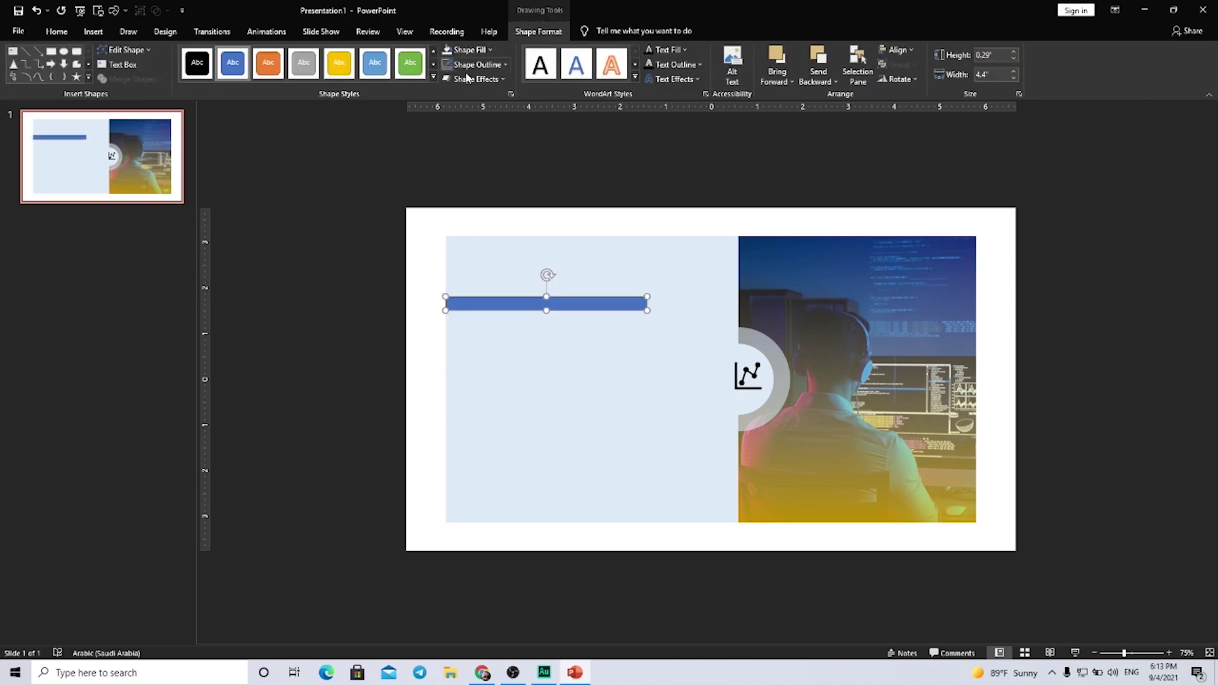
click(473, 65)
click(477, 200)
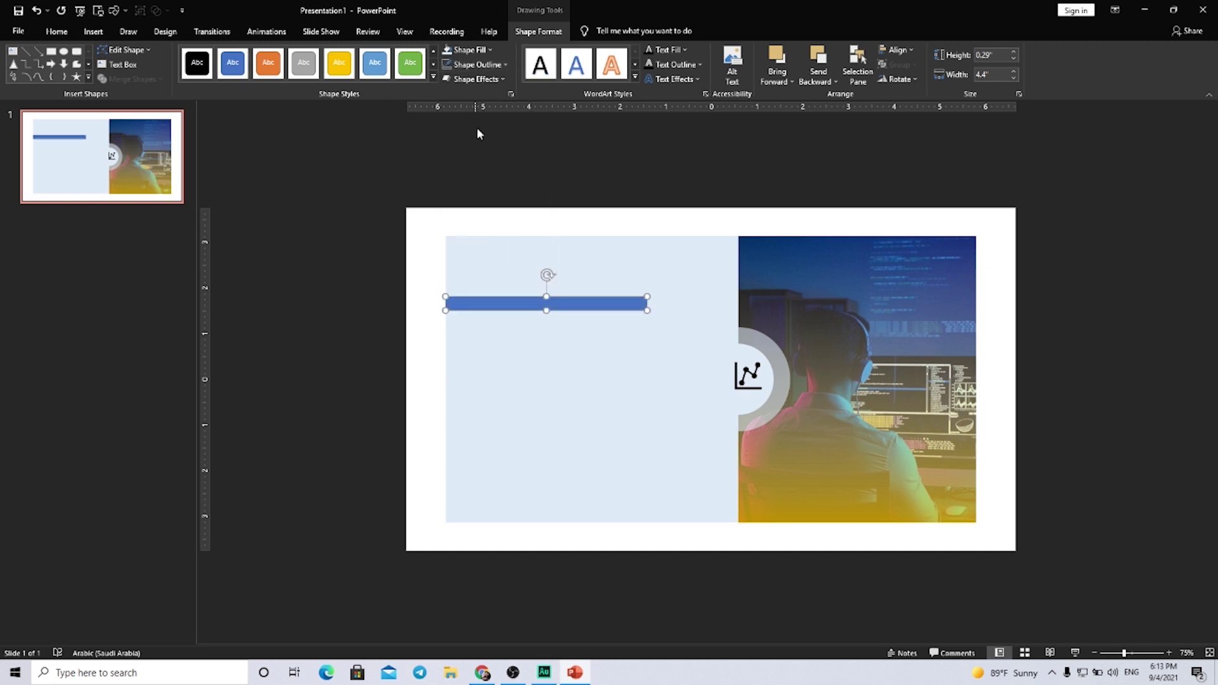
click(473, 50)
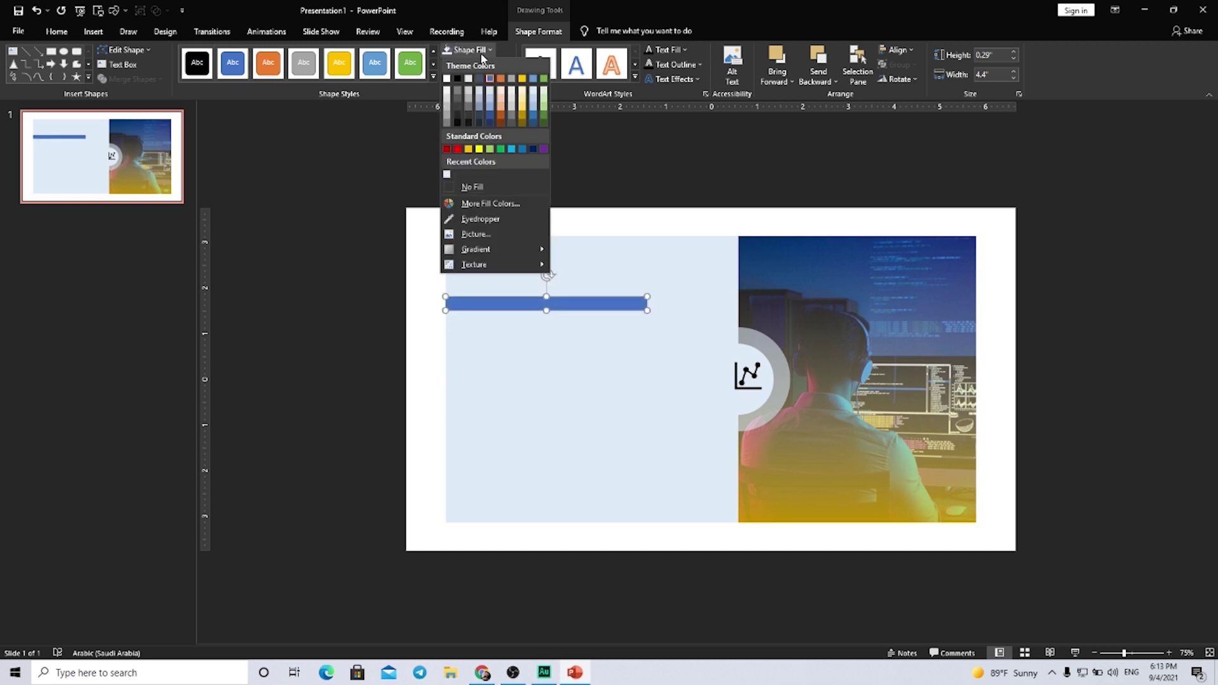
click(534, 108)
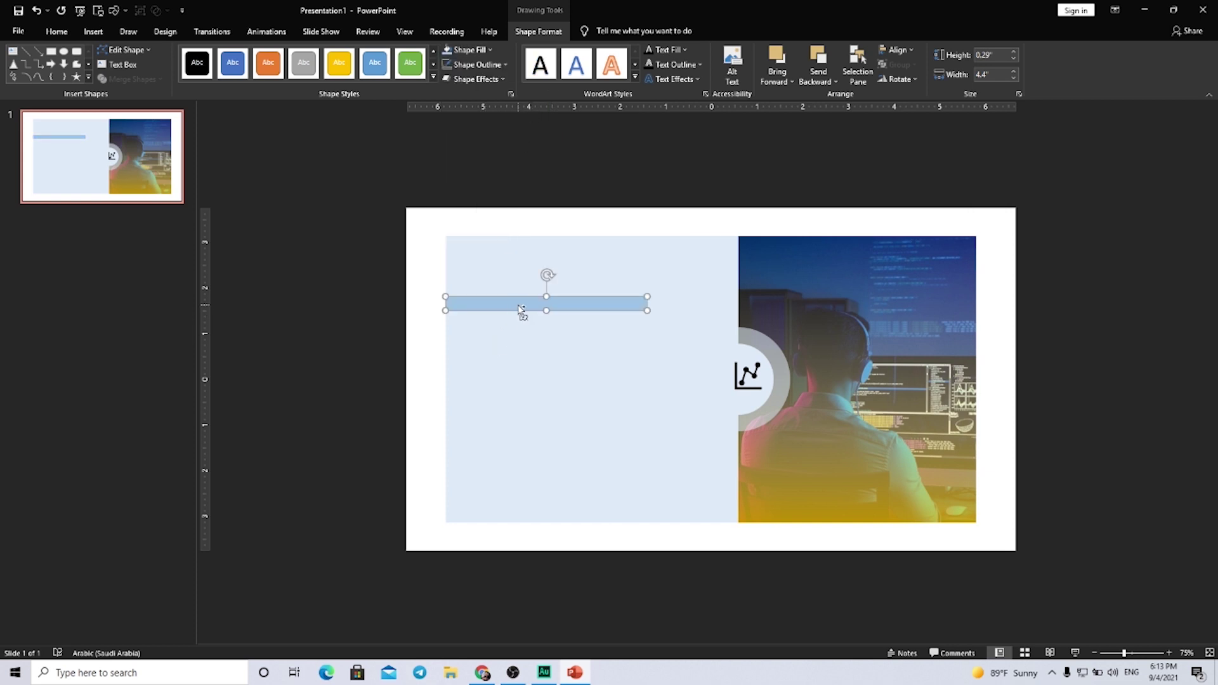
drag(519, 310, 496, 413)
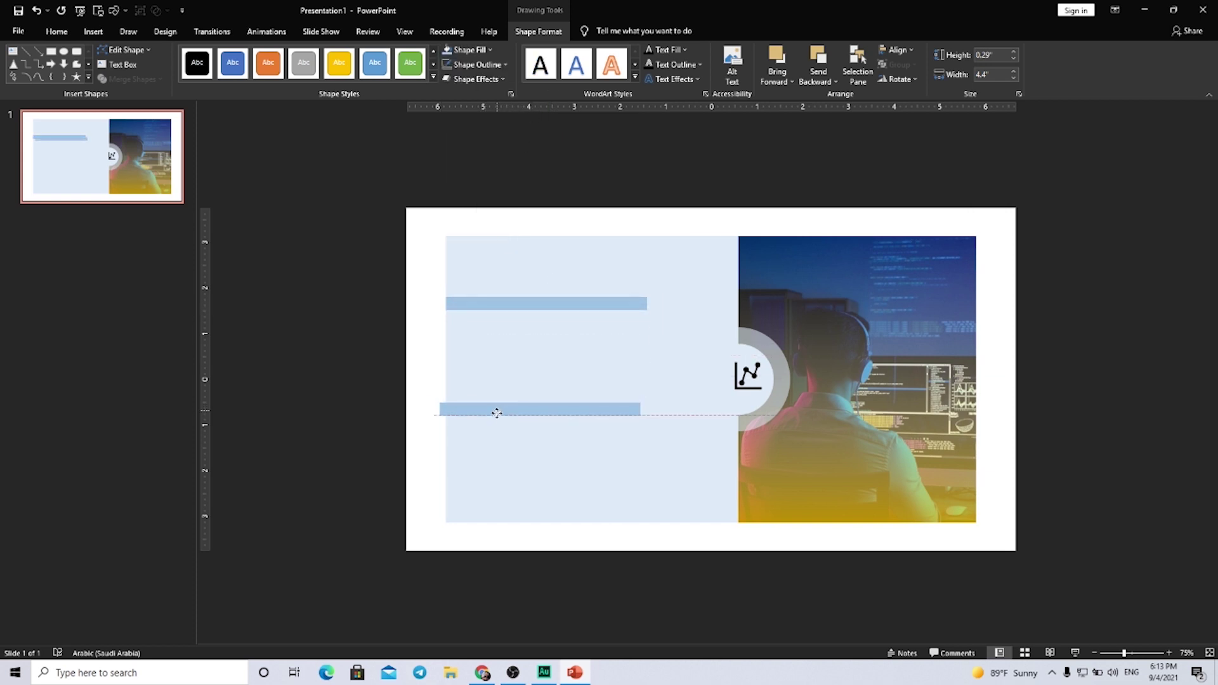
drag(496, 413, 503, 422)
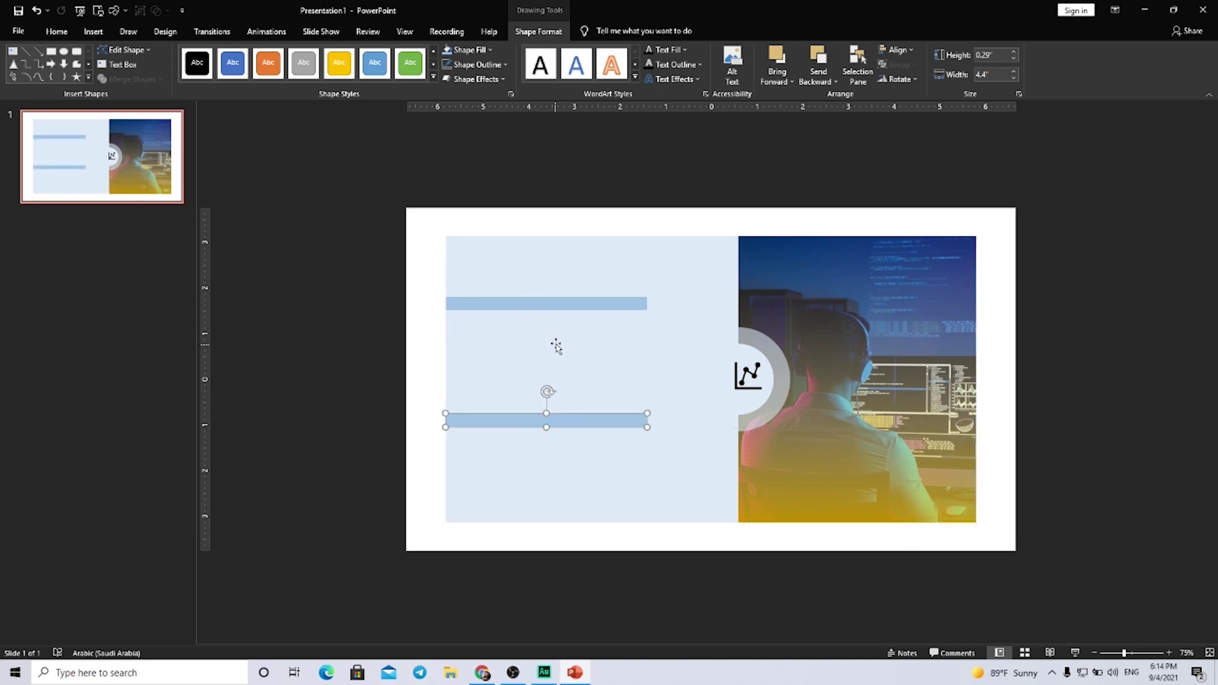
- Duplicate the top bar and shrink the copy to 3.1 inches wide with light-blue fill
click(559, 309)
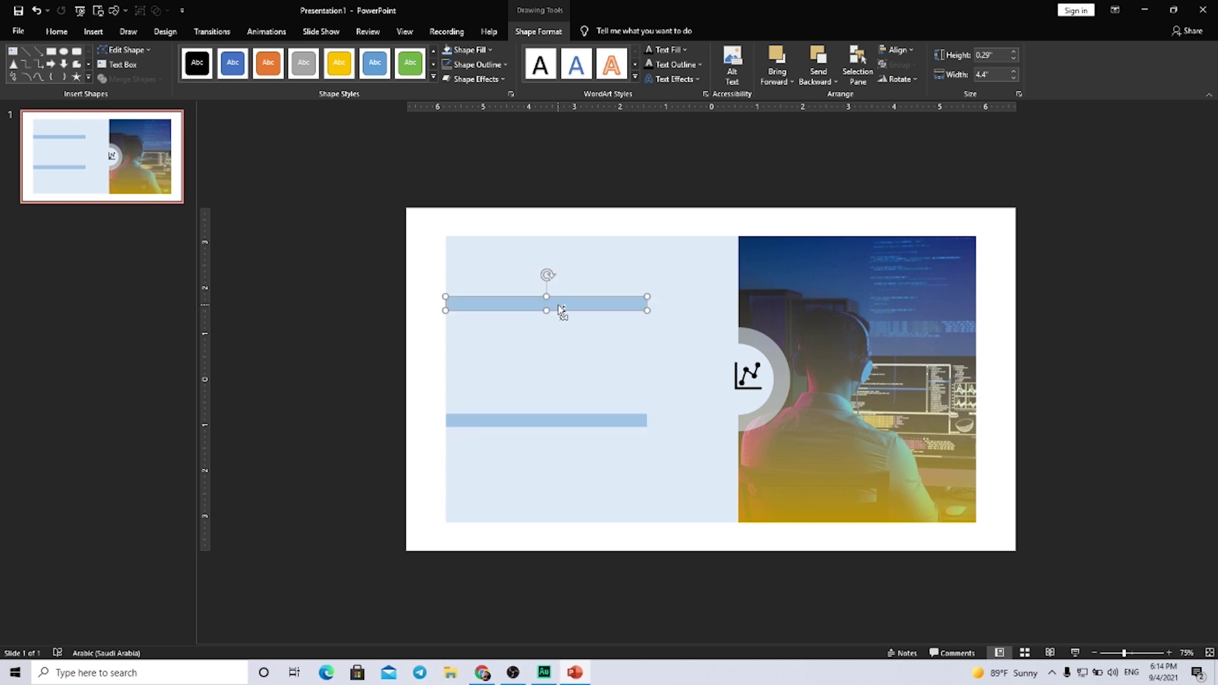
key(ctrl+d)
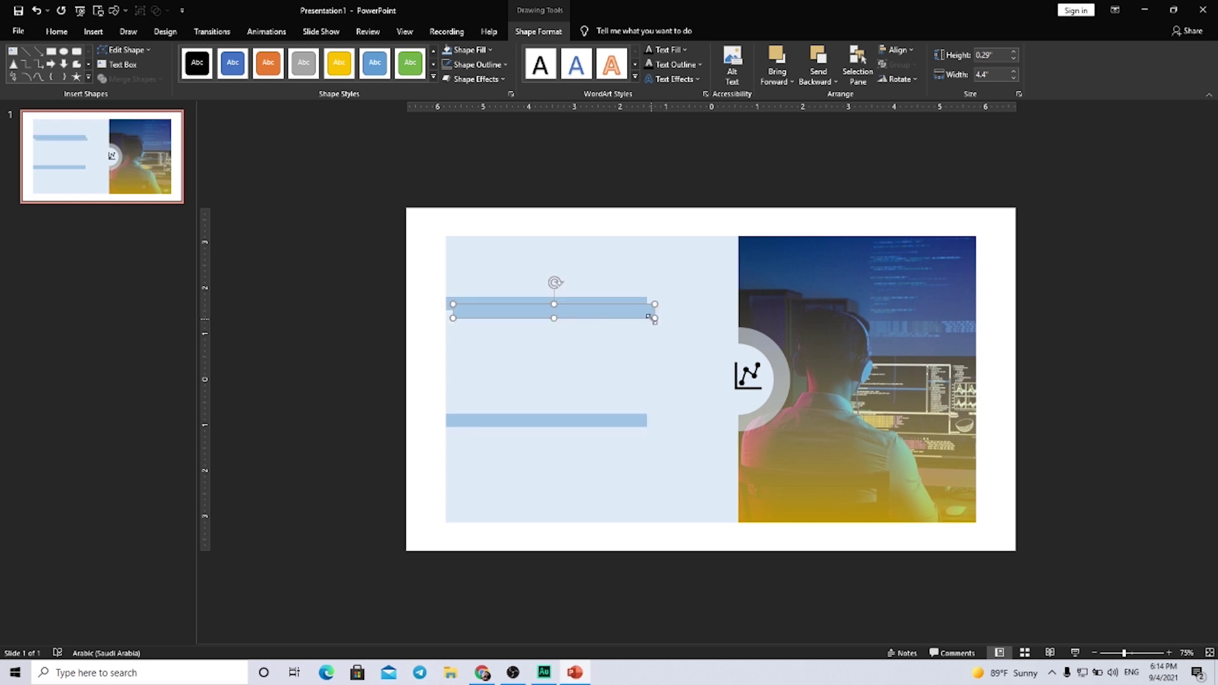
click(1014, 77)
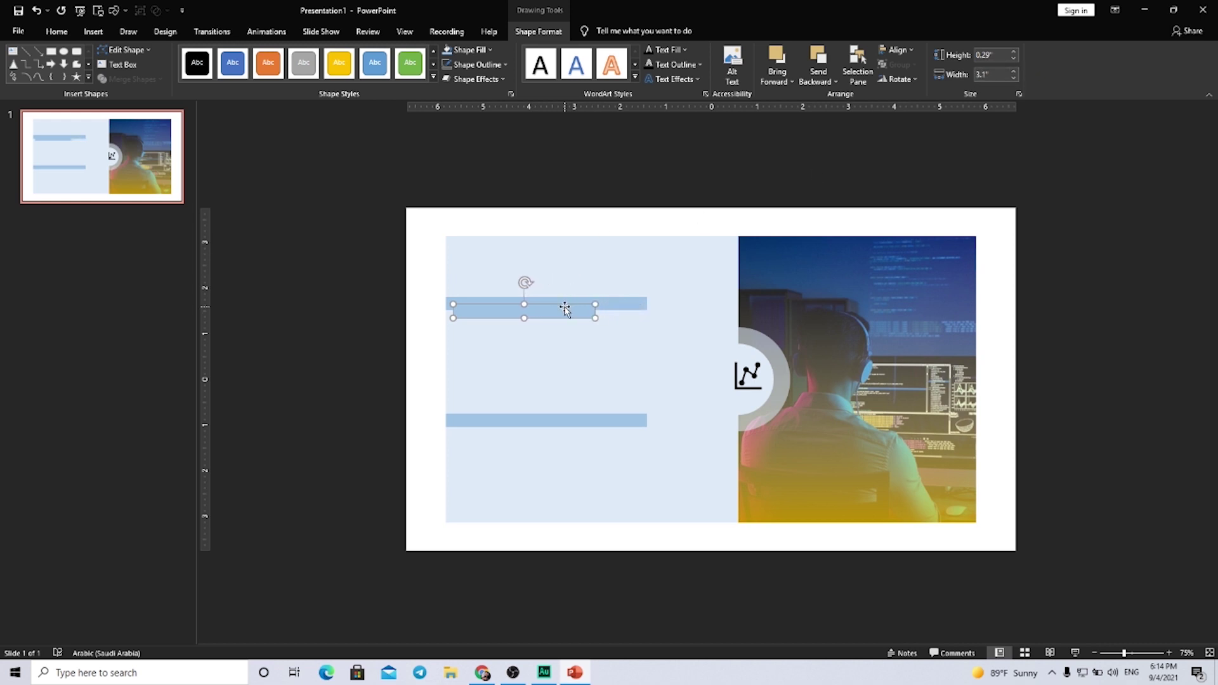
drag(562, 309, 555, 324)
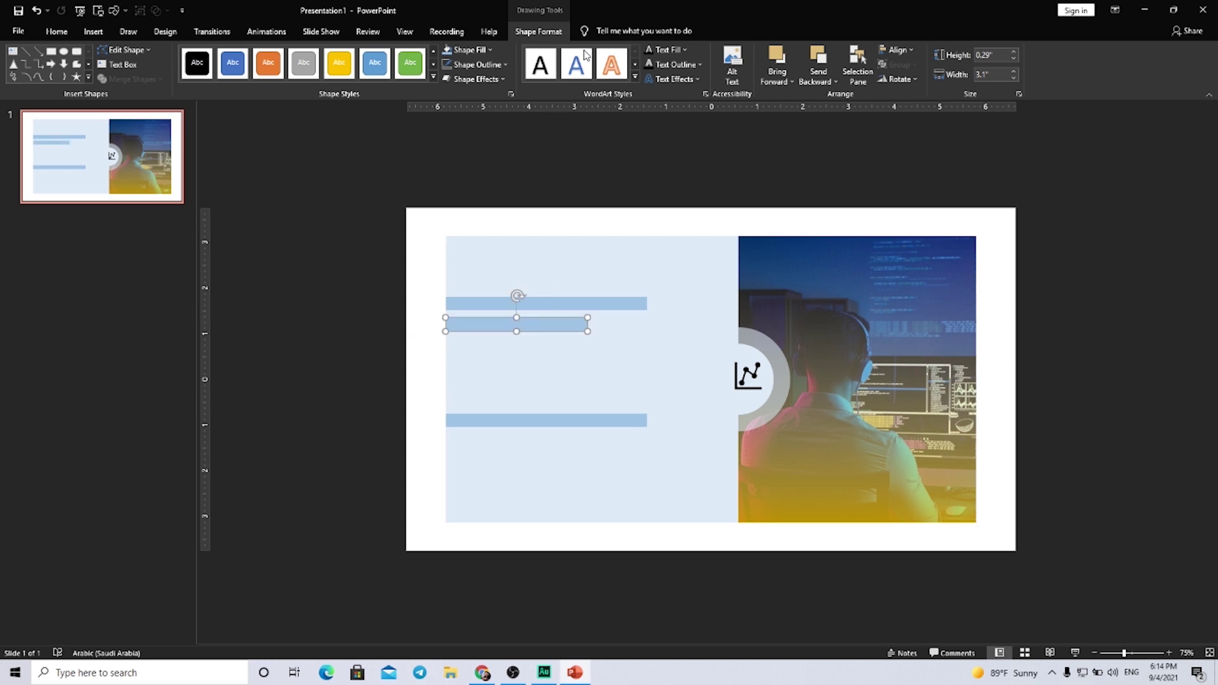
click(463, 50)
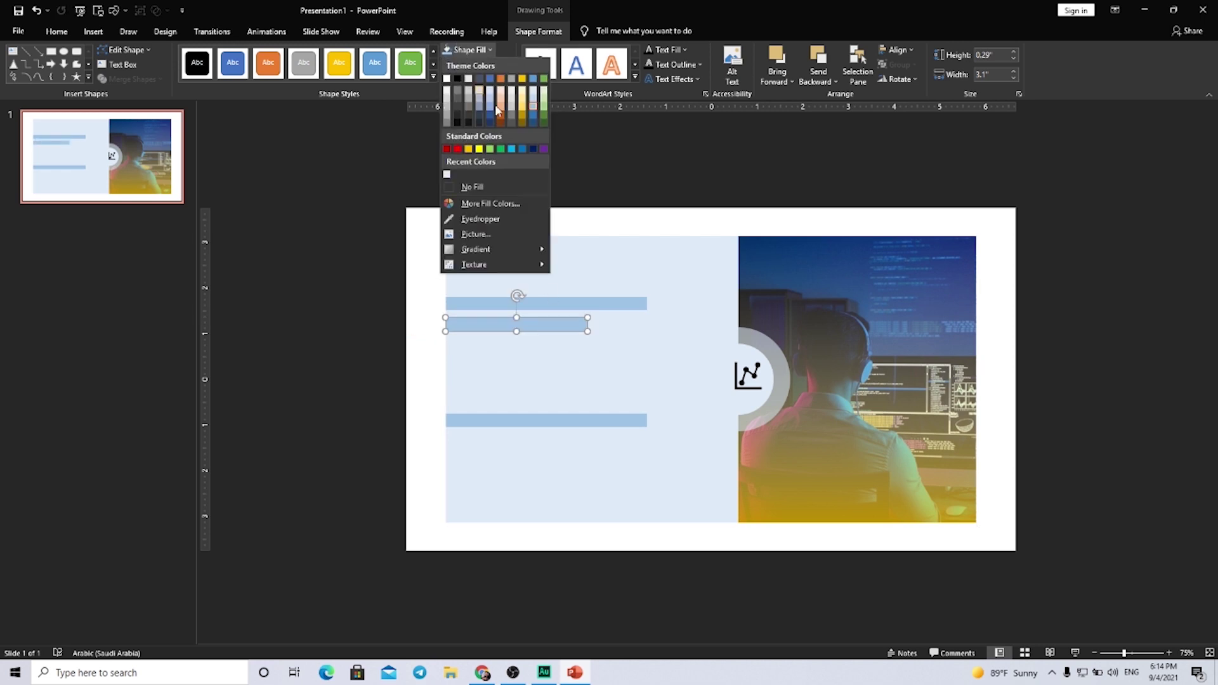
click(512, 150)
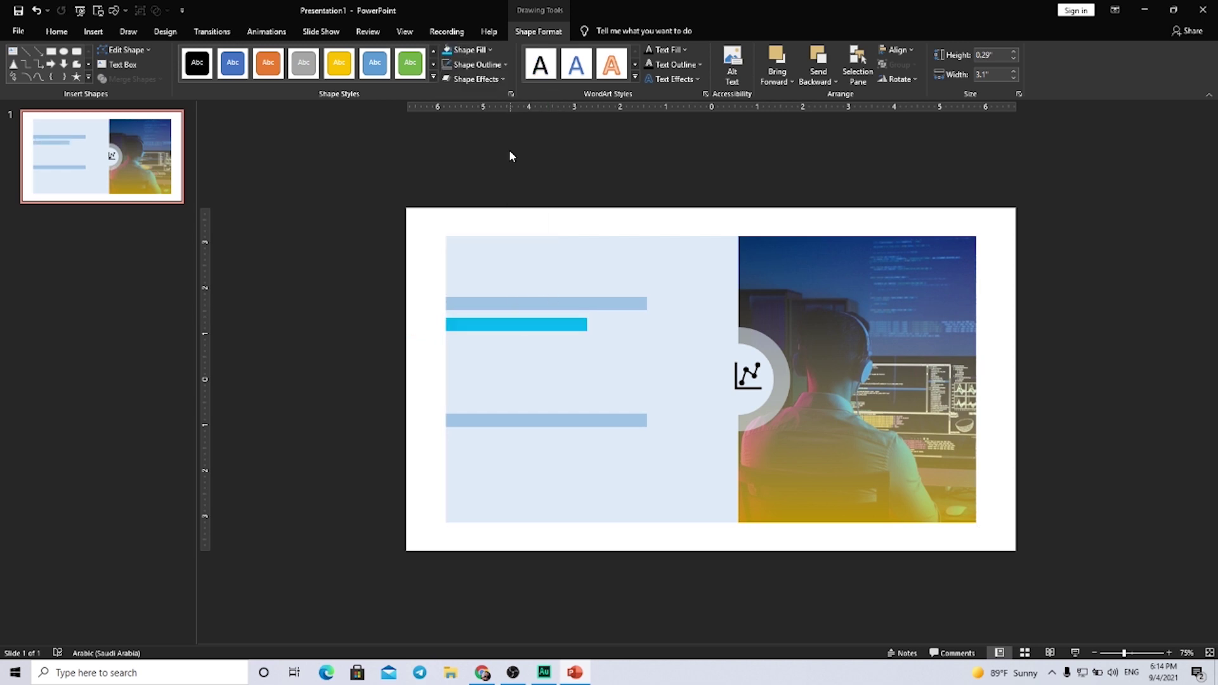
- Give the shorter bar a dark navy fill using a custom darker blue
right_click(534, 327)
click(586, 590)
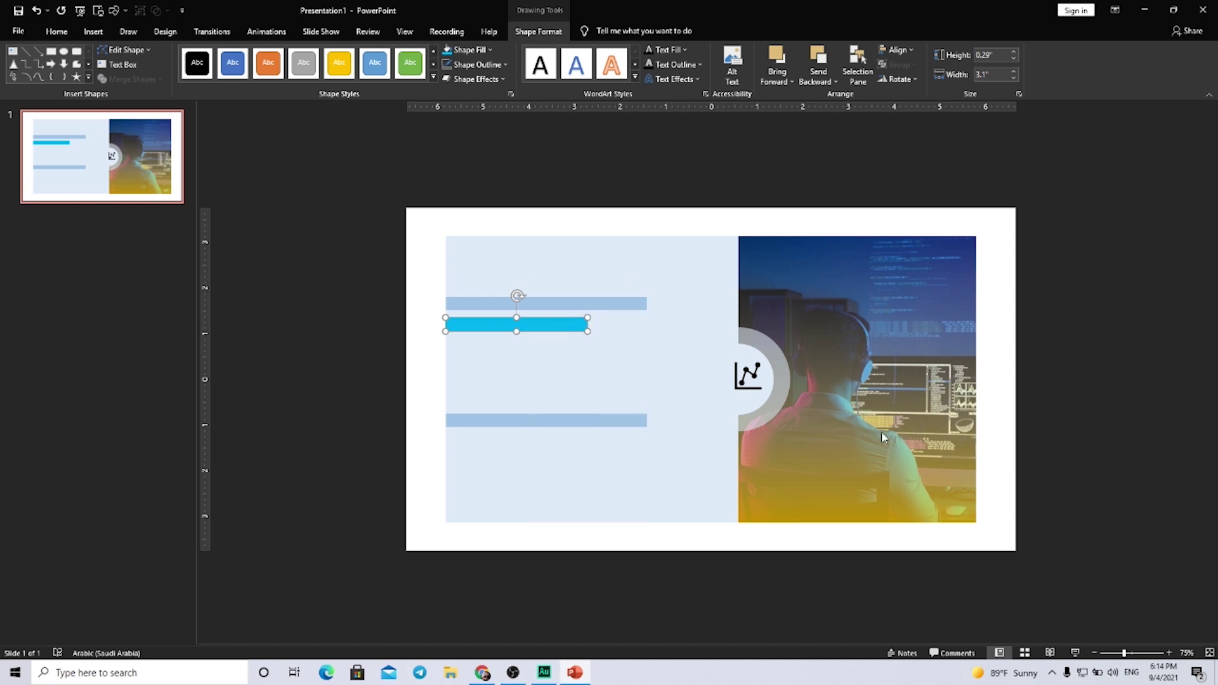
click(1181, 298)
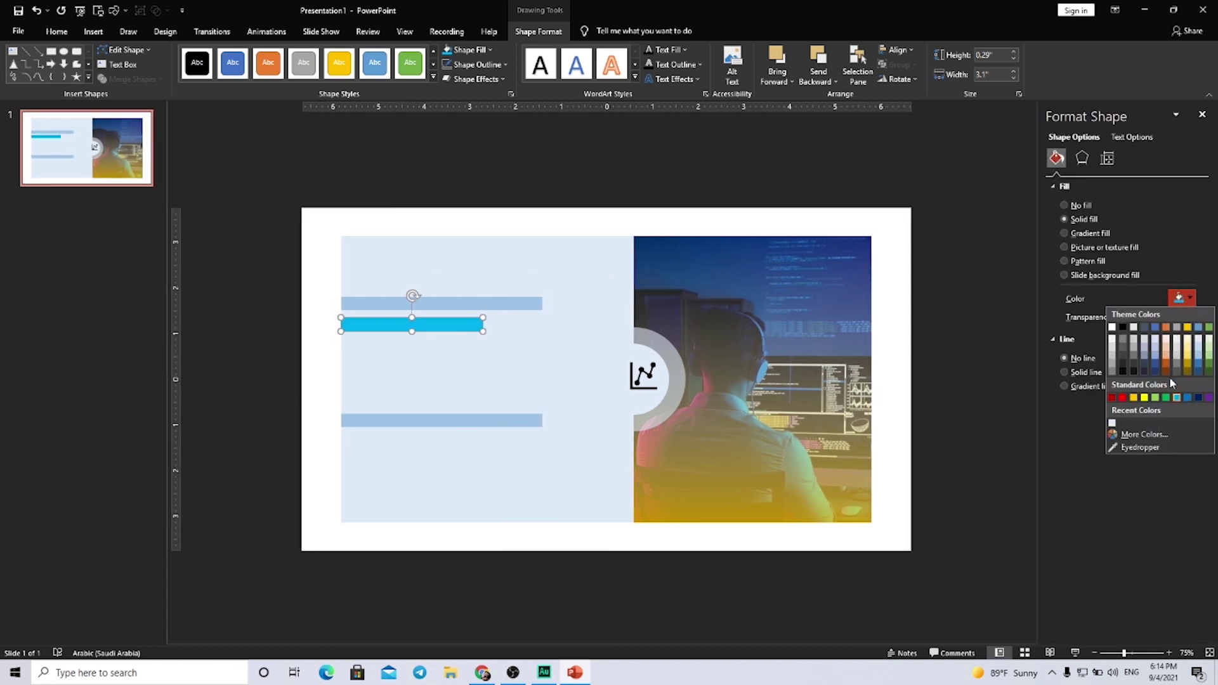
click(1144, 434)
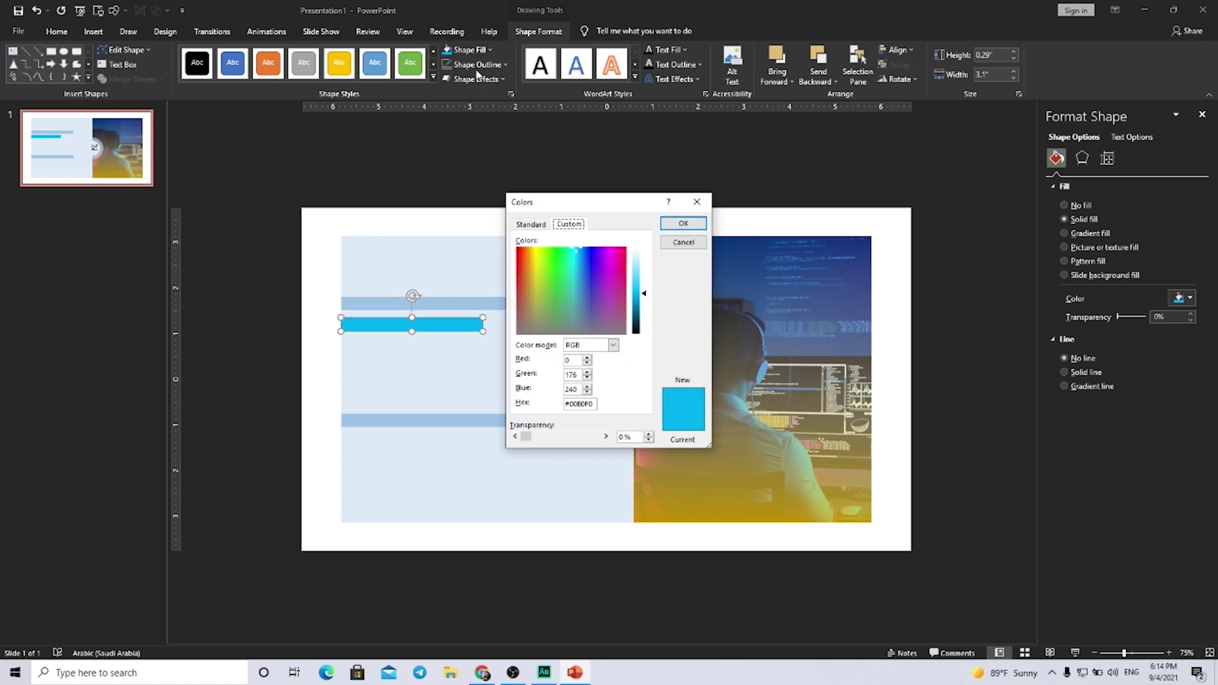
drag(646, 297, 646, 308)
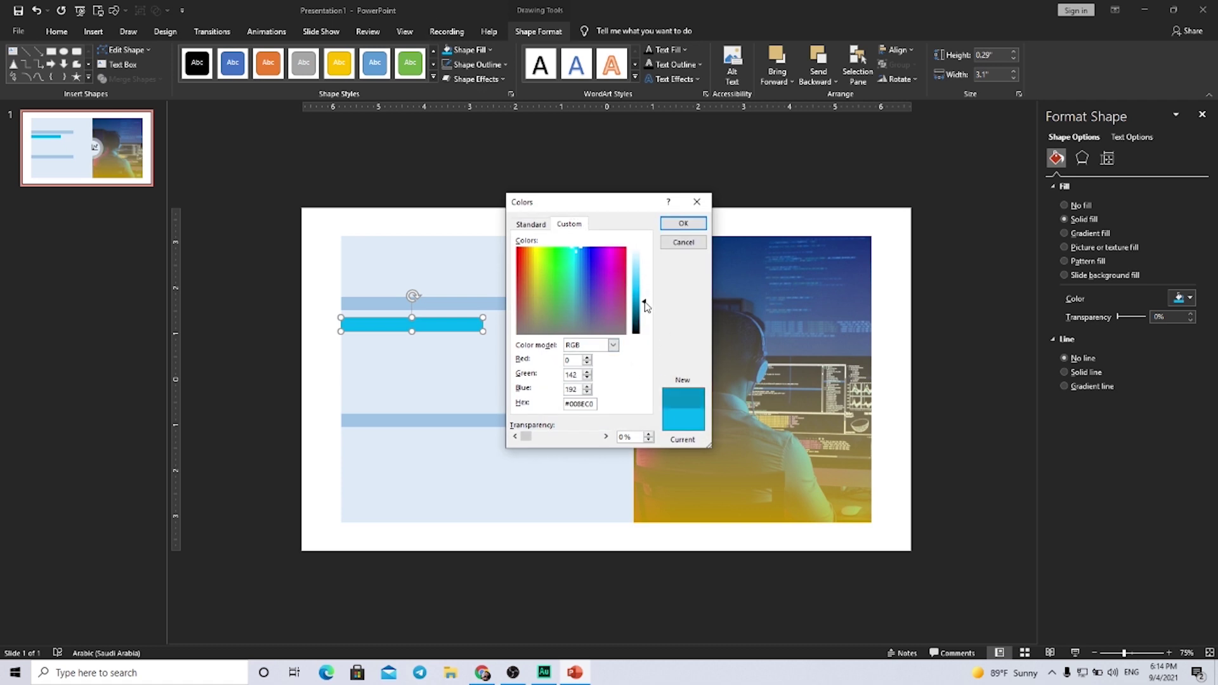
click(683, 223)
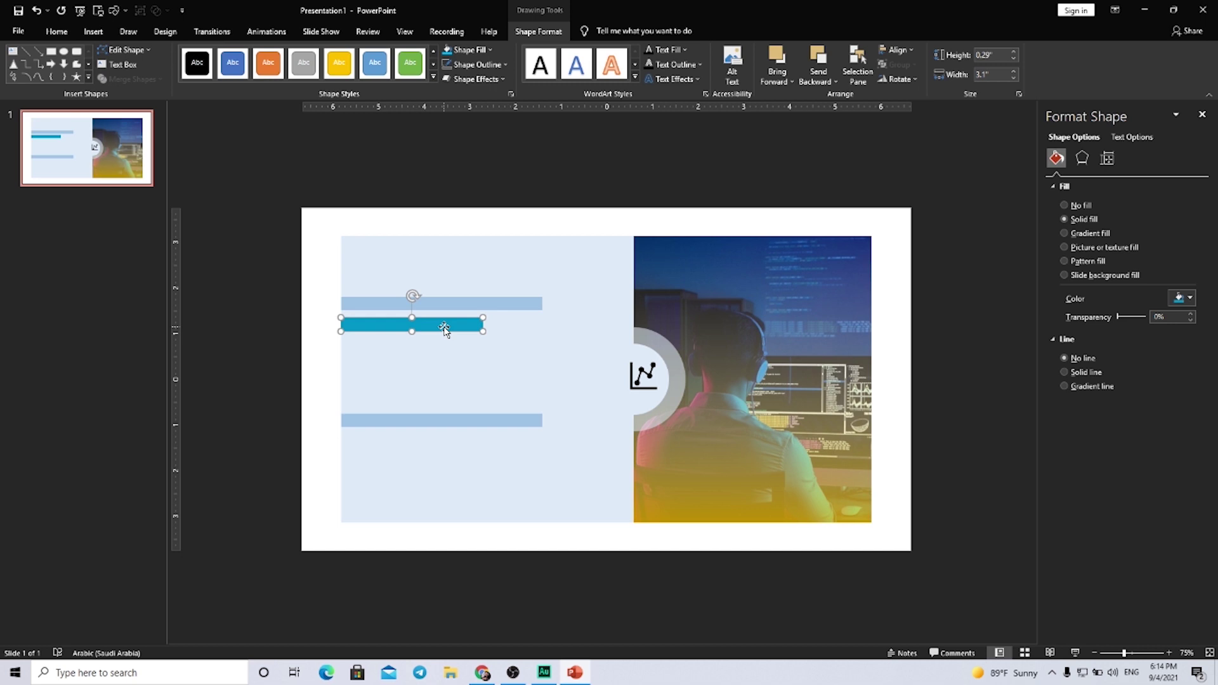
click(472, 49)
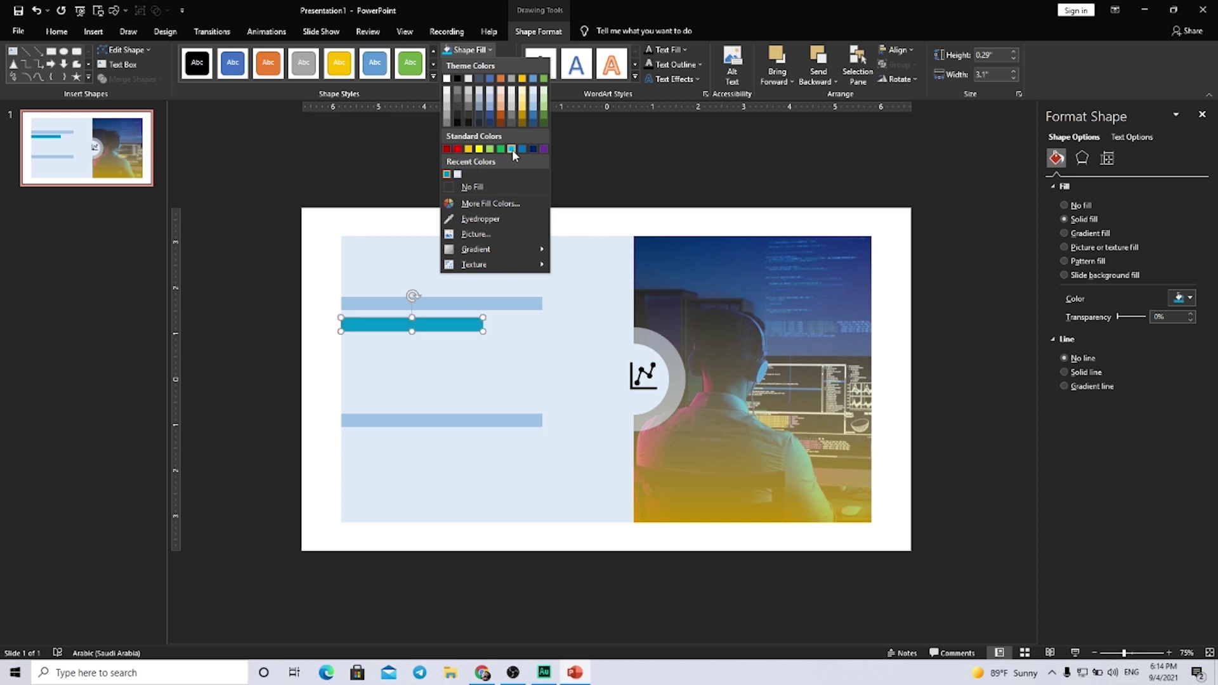
click(532, 149)
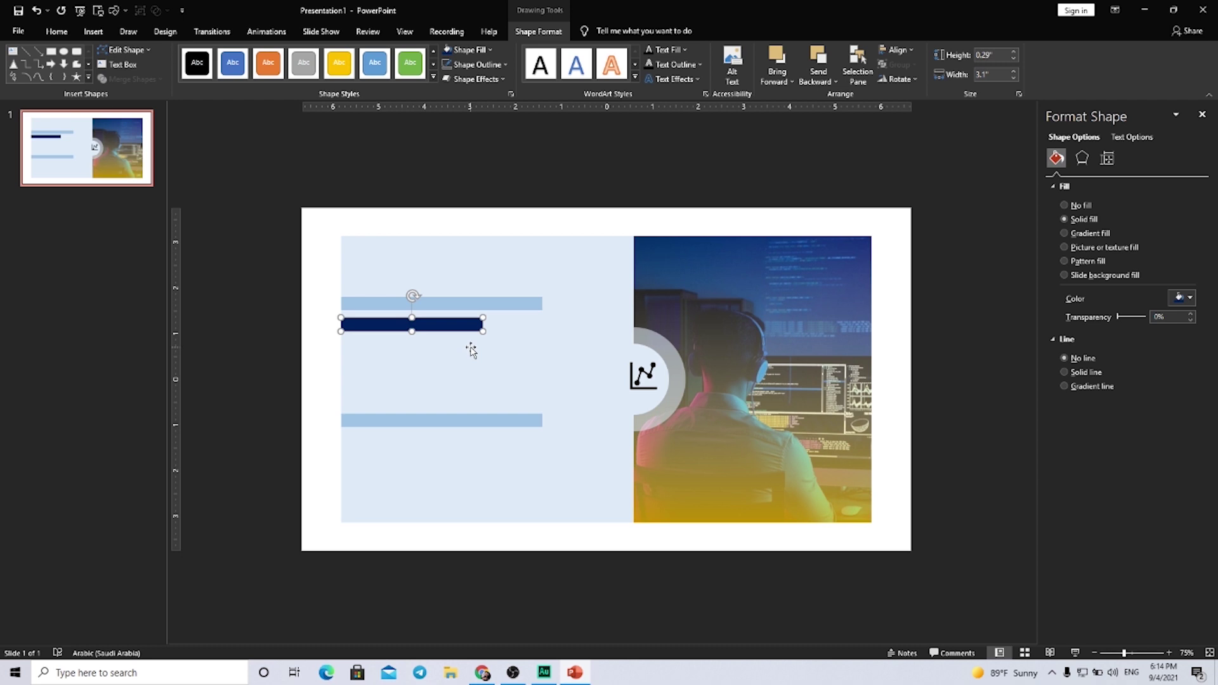
- Copy the navy bar onto the lower track and set its width to 3.6 inches
drag(455, 318, 454, 397)
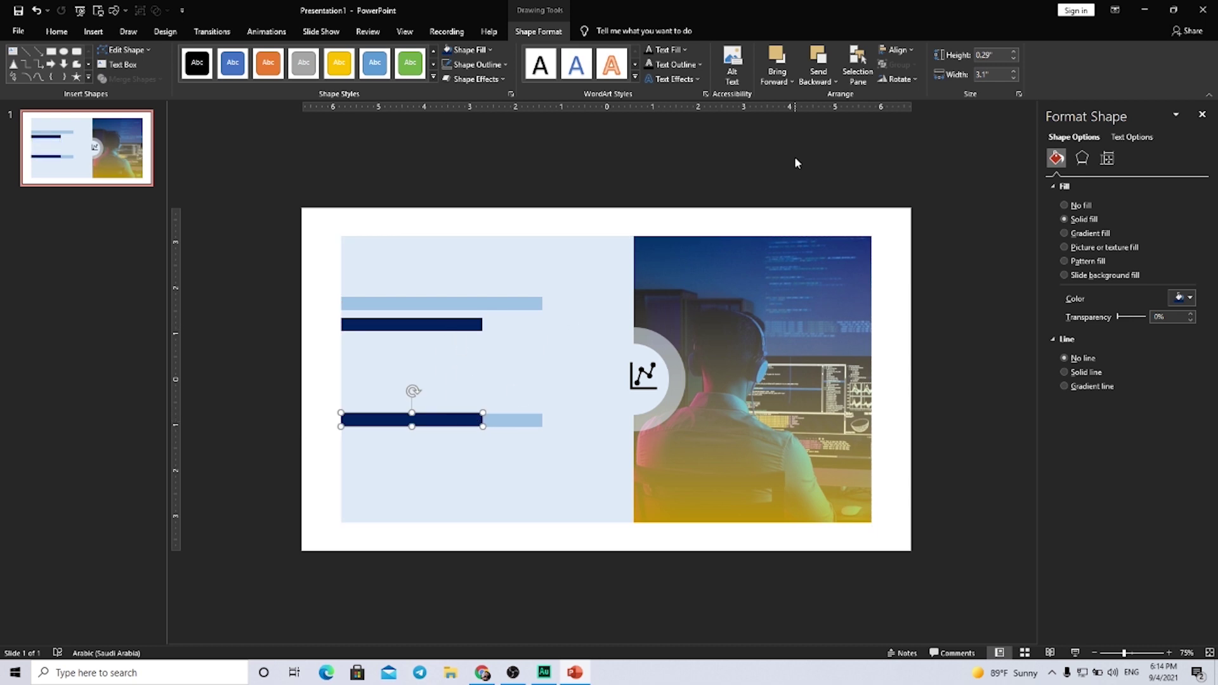
click(1014, 71)
click(1013, 71)
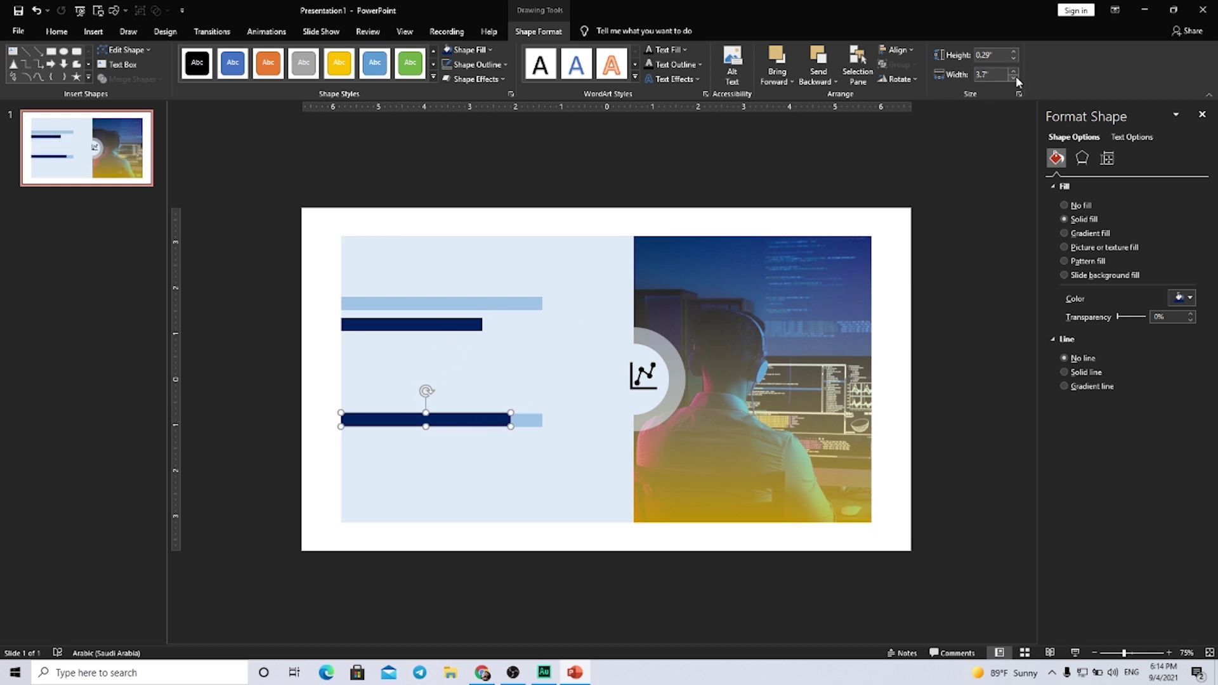
click(1015, 76)
- Align the upper navy bar on its track, then move both navy bars off the slide's left edge
drag(421, 324, 416, 305)
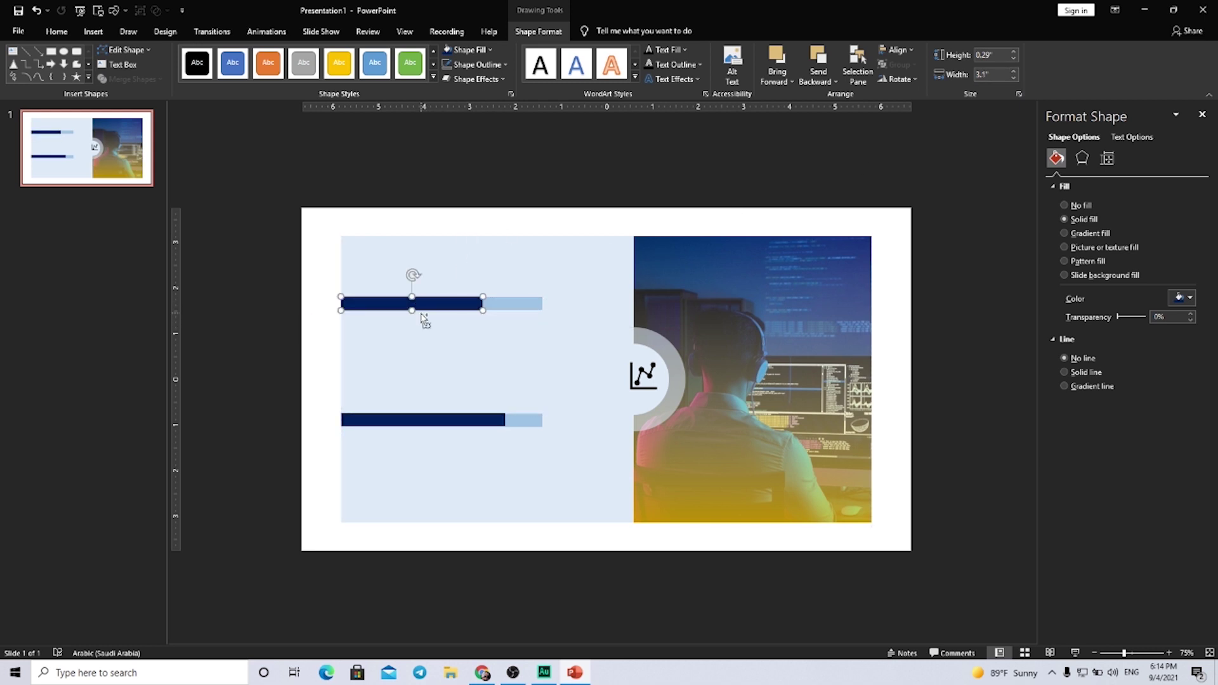
shift+click(415, 421)
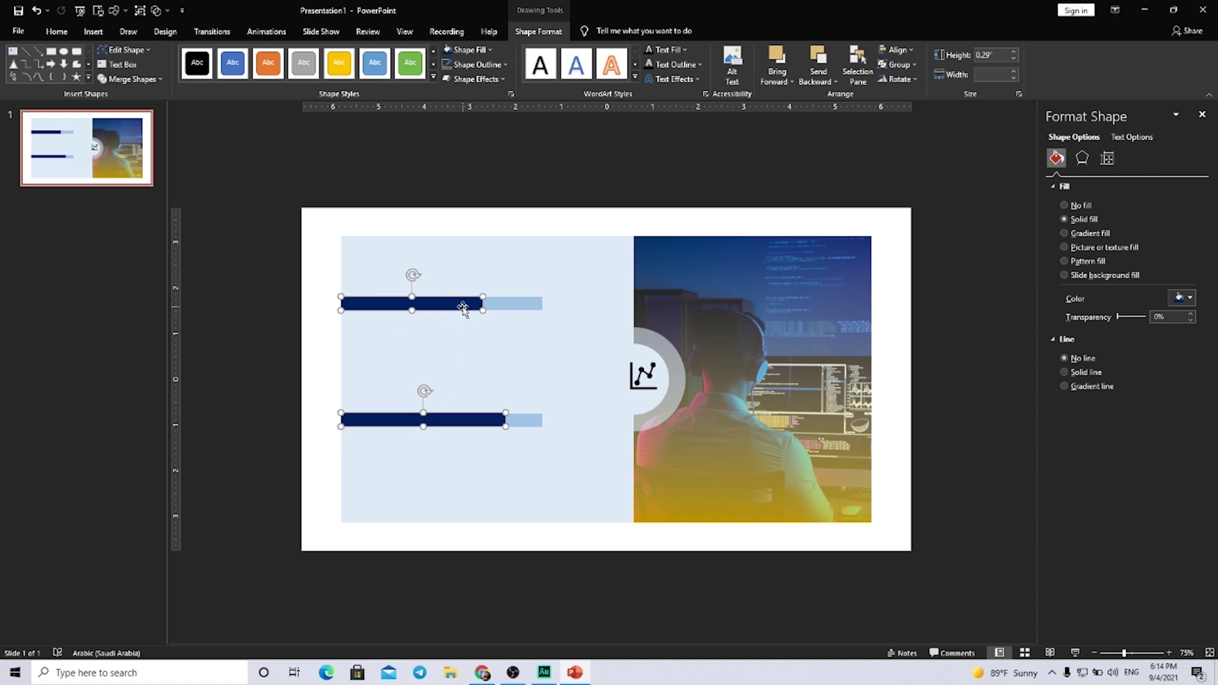
drag(463, 308, 250, 299)
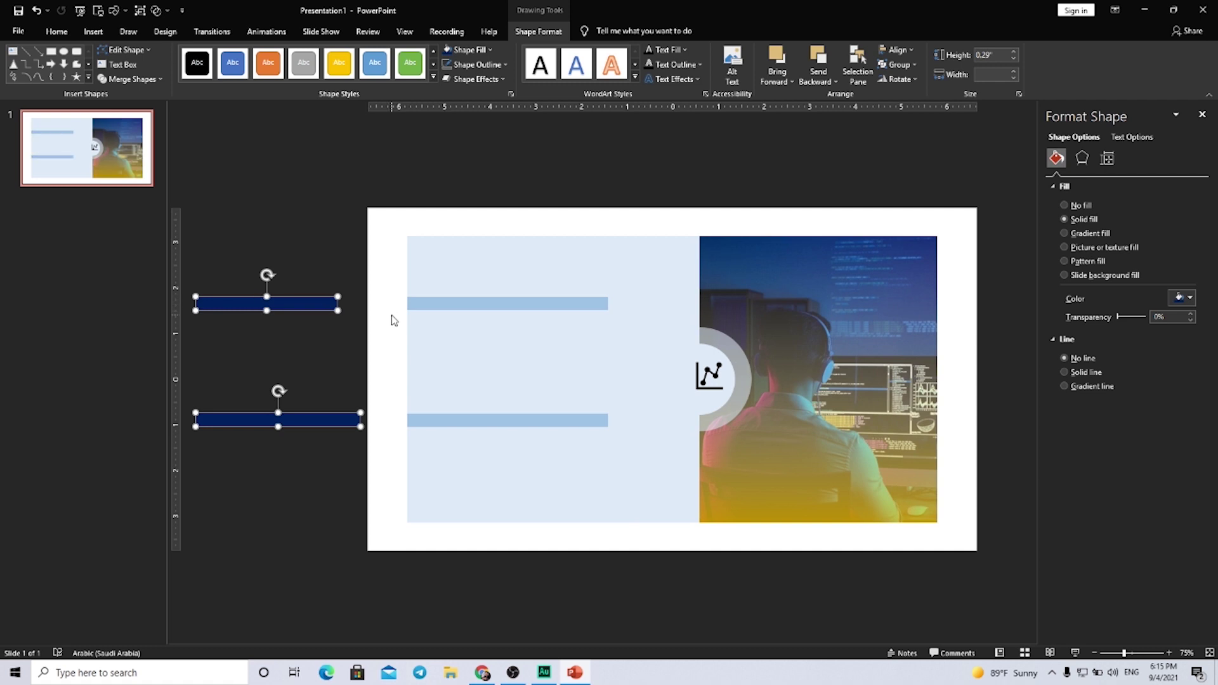
click(301, 180)
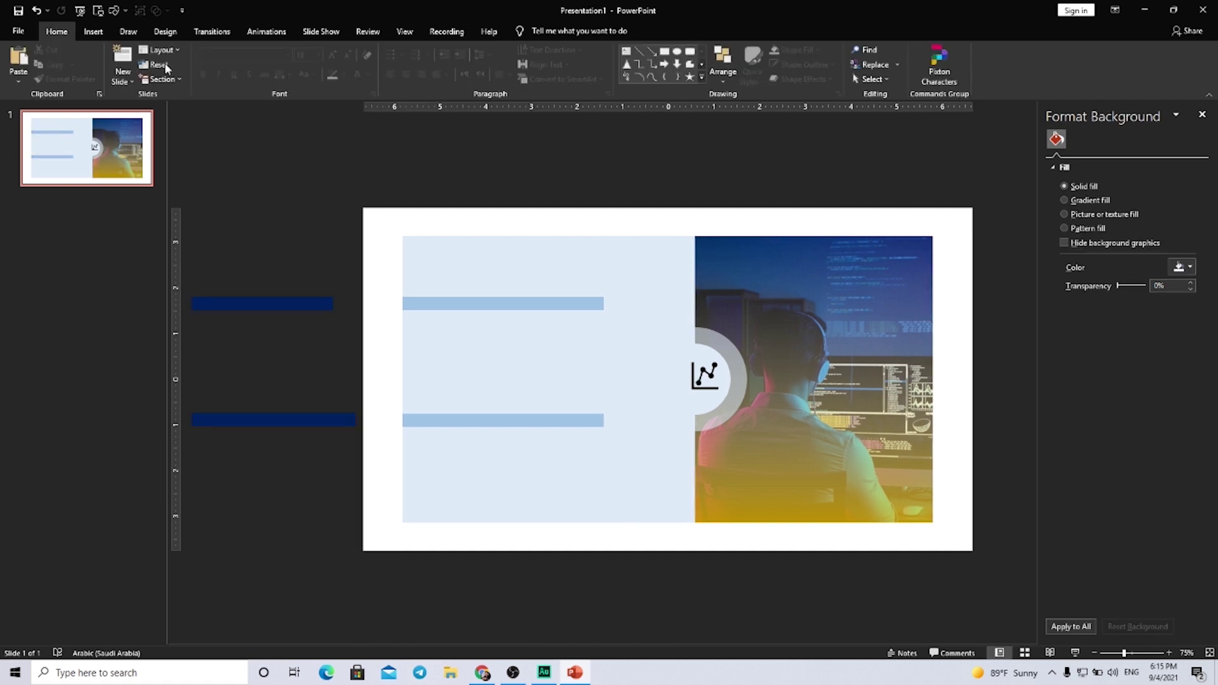
- Draw a small rounded square above the upper bar with no outline and navy fill
click(95, 31)
click(208, 81)
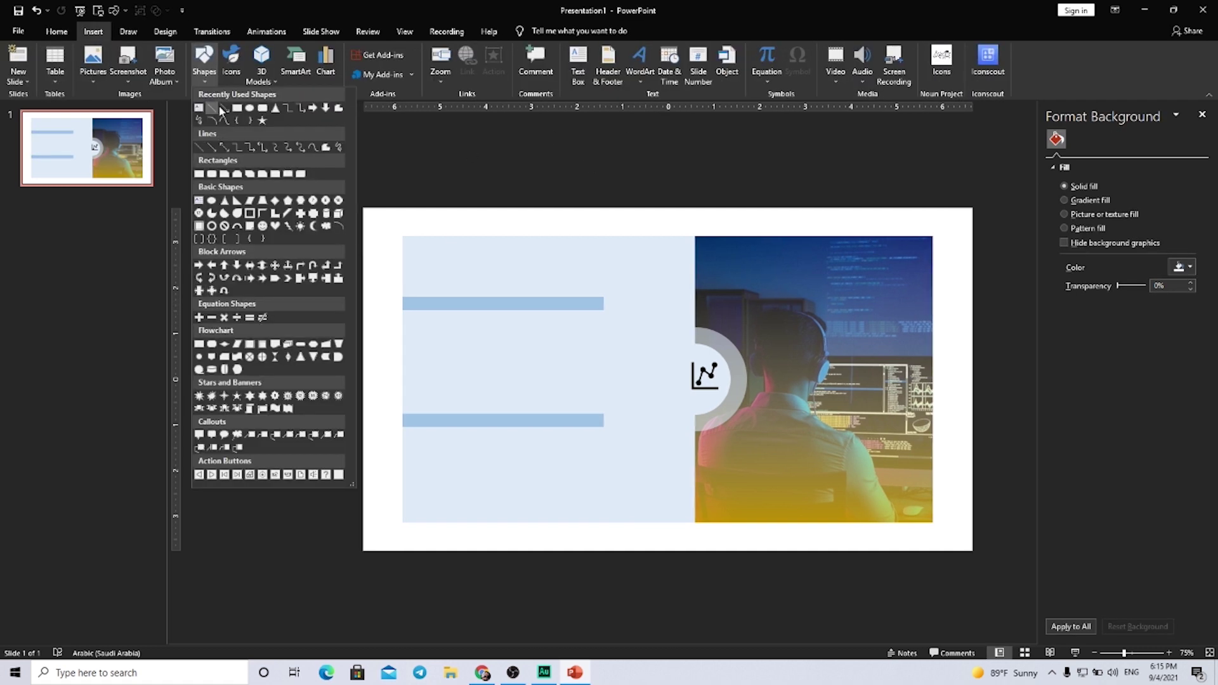
click(263, 111)
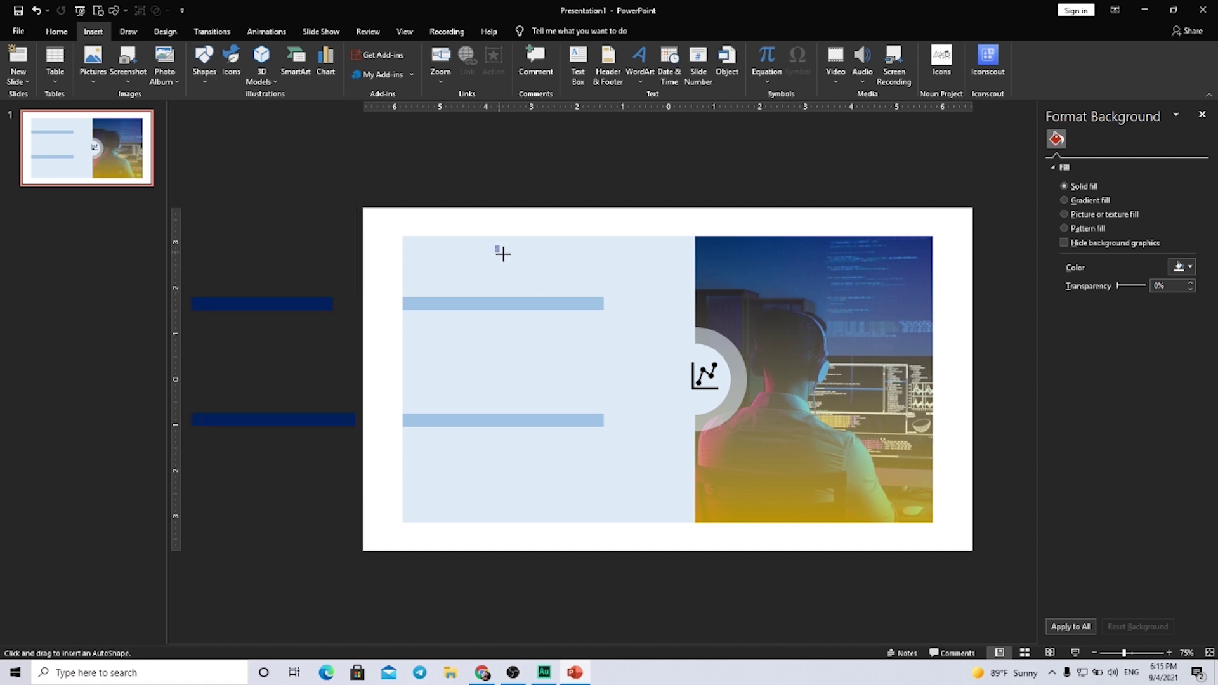
drag(503, 254, 522, 273)
drag(522, 273, 529, 277)
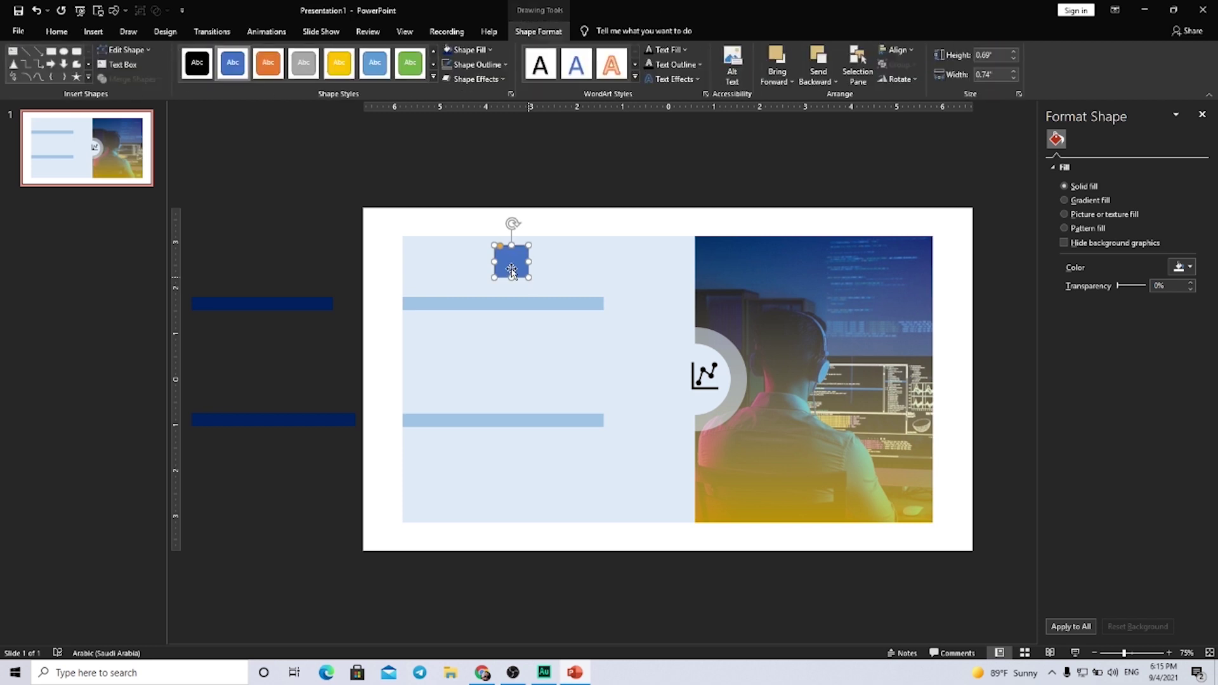
ctrl+scroll(512, 272, up, 5)
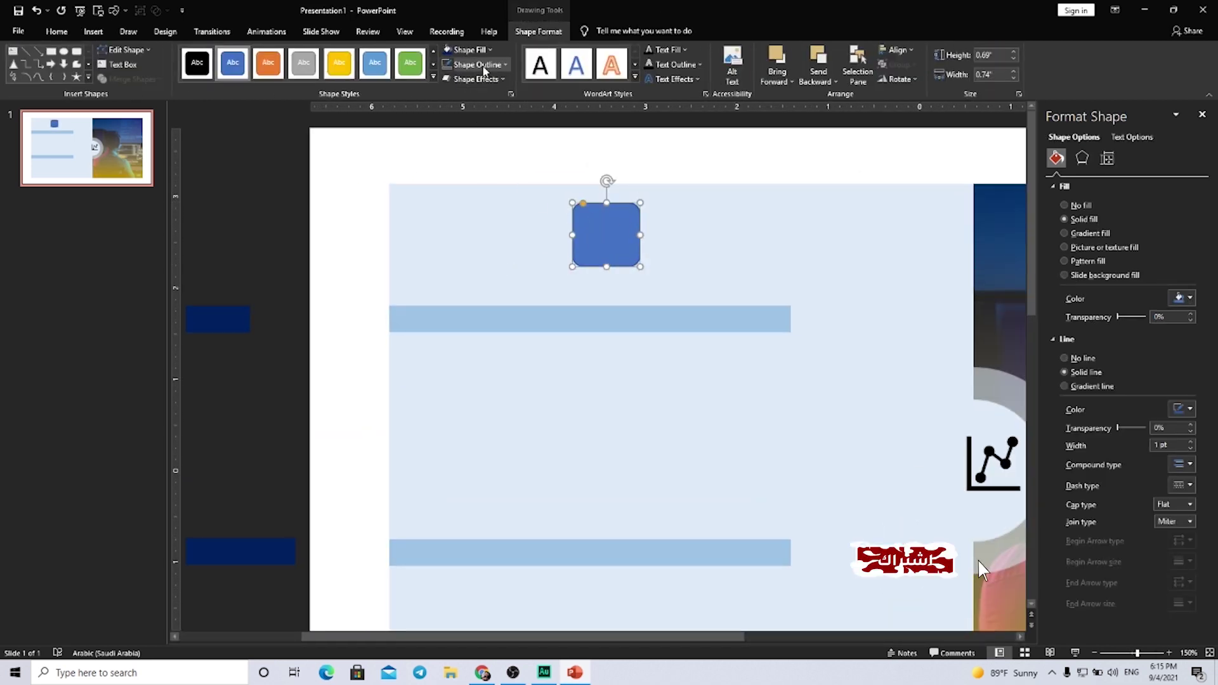
click(483, 66)
click(482, 201)
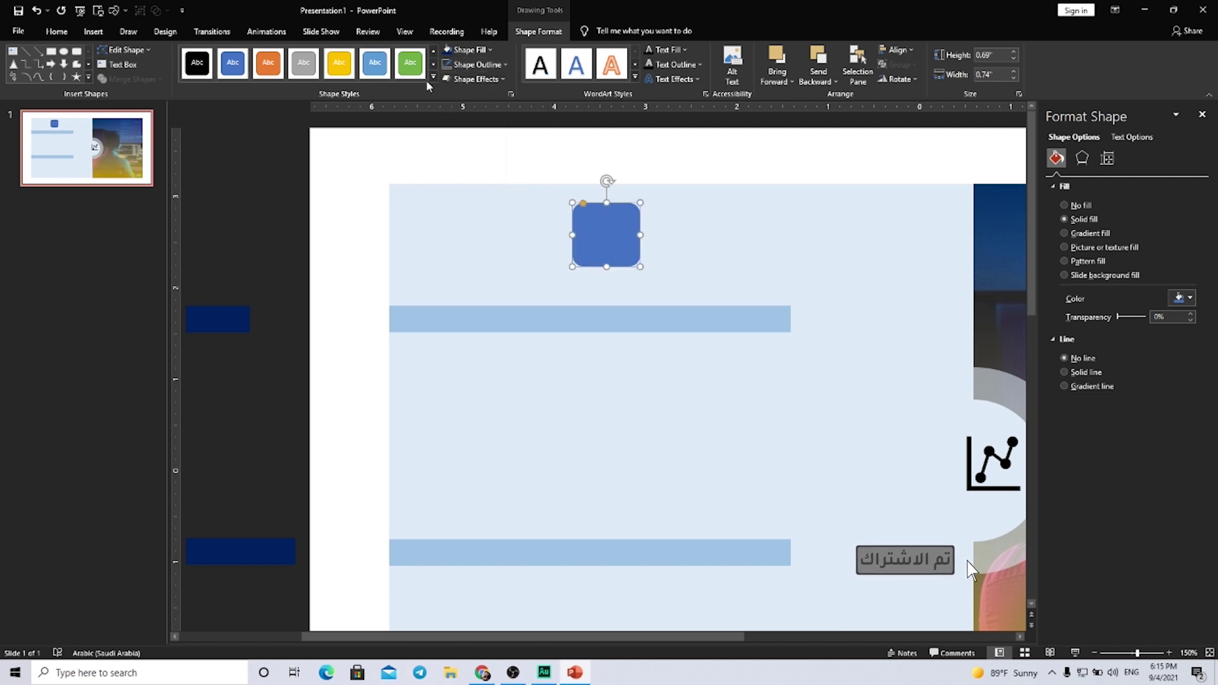
click(477, 50)
click(531, 148)
click(535, 155)
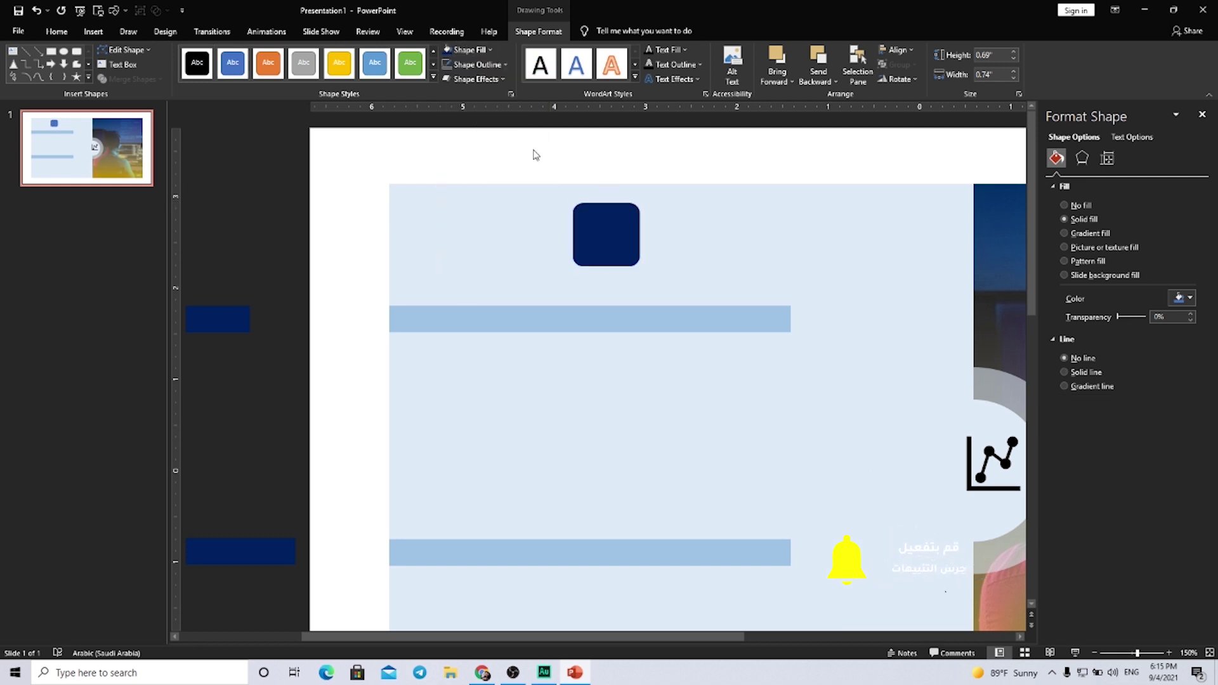
click(606, 235)
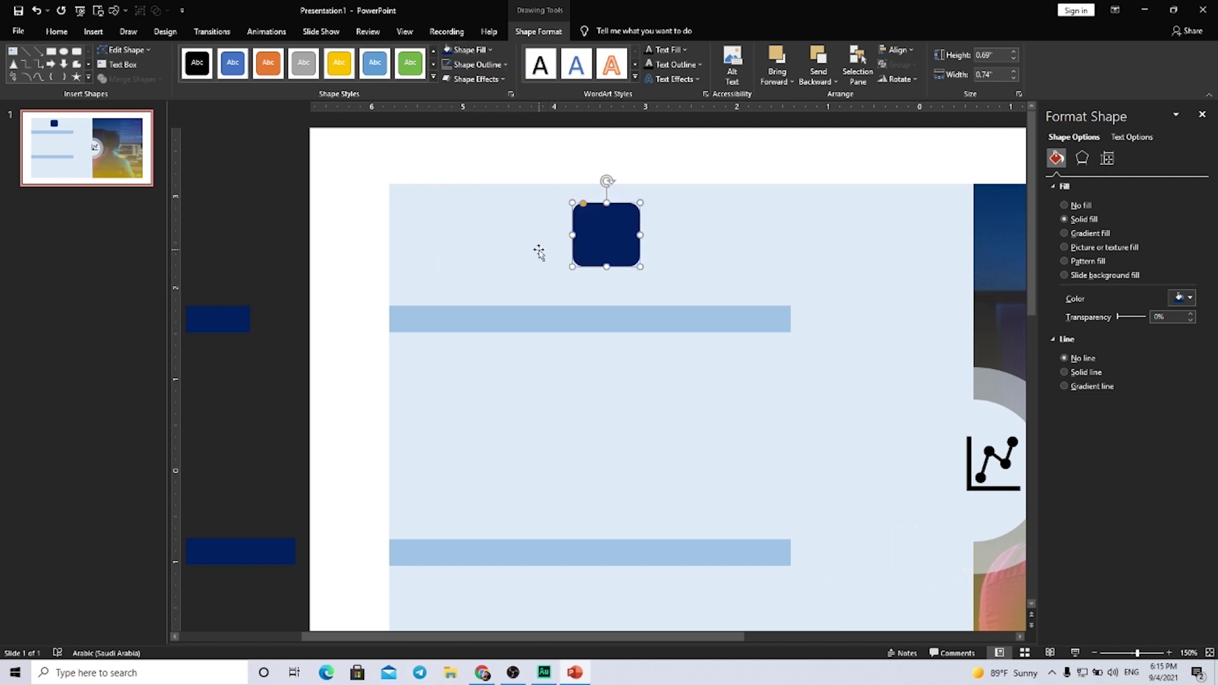
- Add a navy, outline-free triangle, flip it vertically, and set it as a small point under the square
click(94, 31)
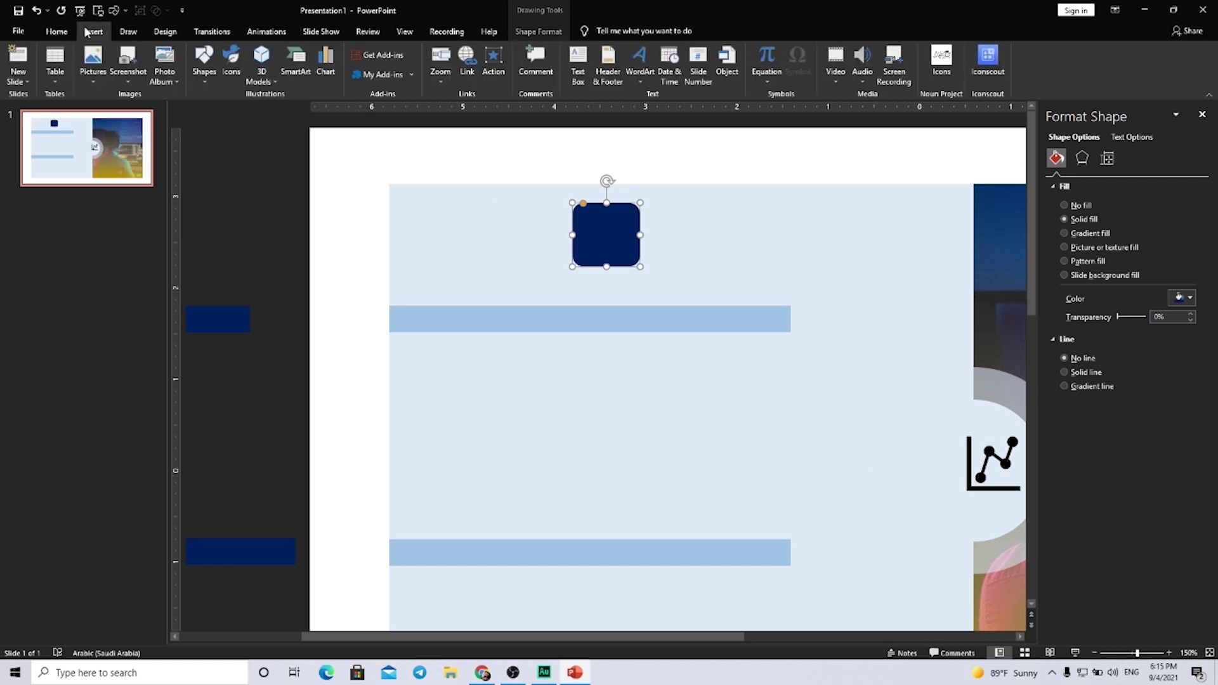
click(193, 77)
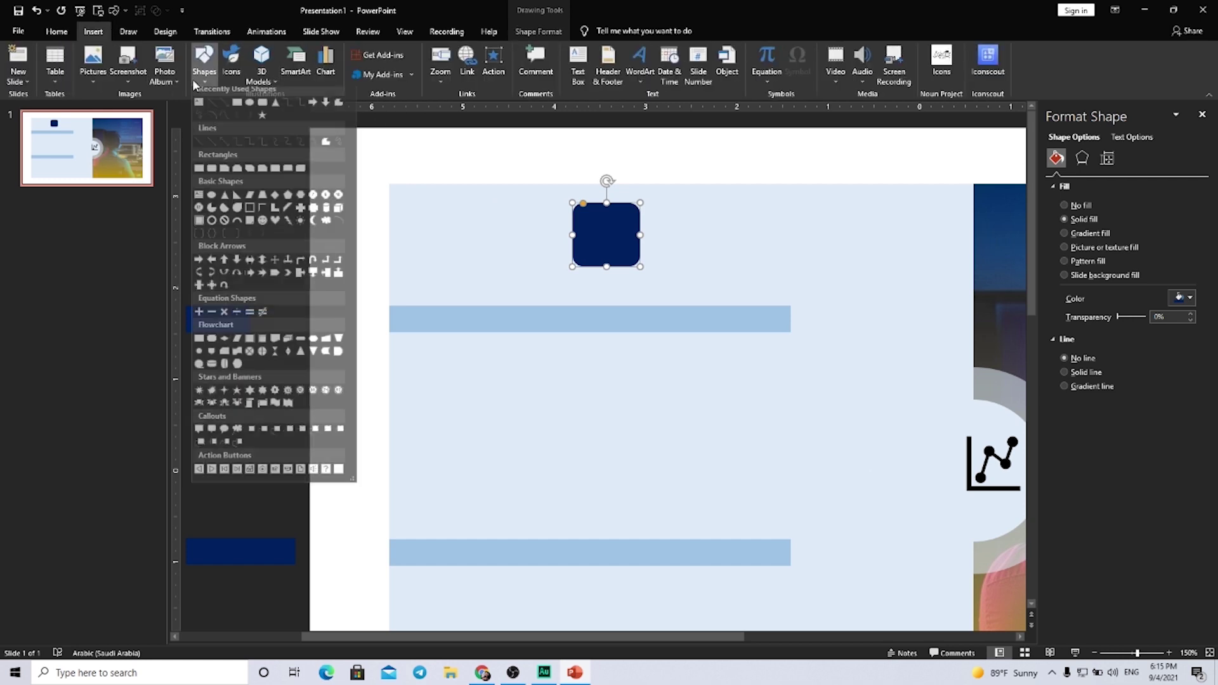
click(276, 109)
drag(540, 256, 573, 286)
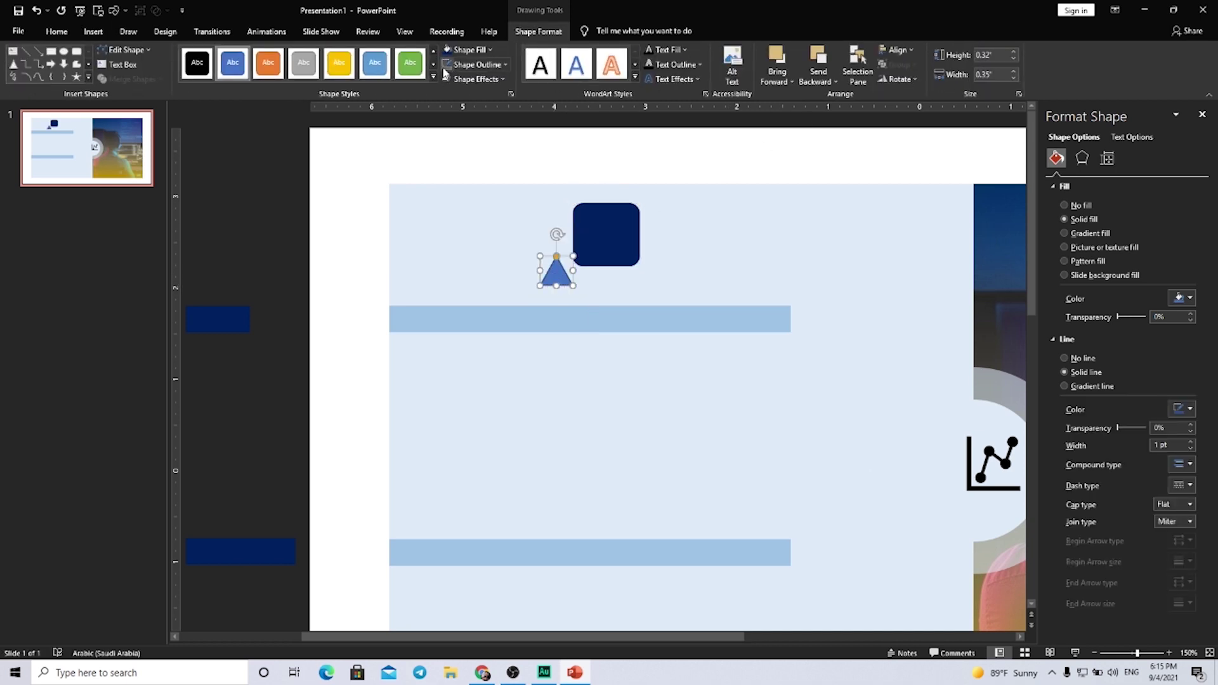
click(447, 64)
click(447, 49)
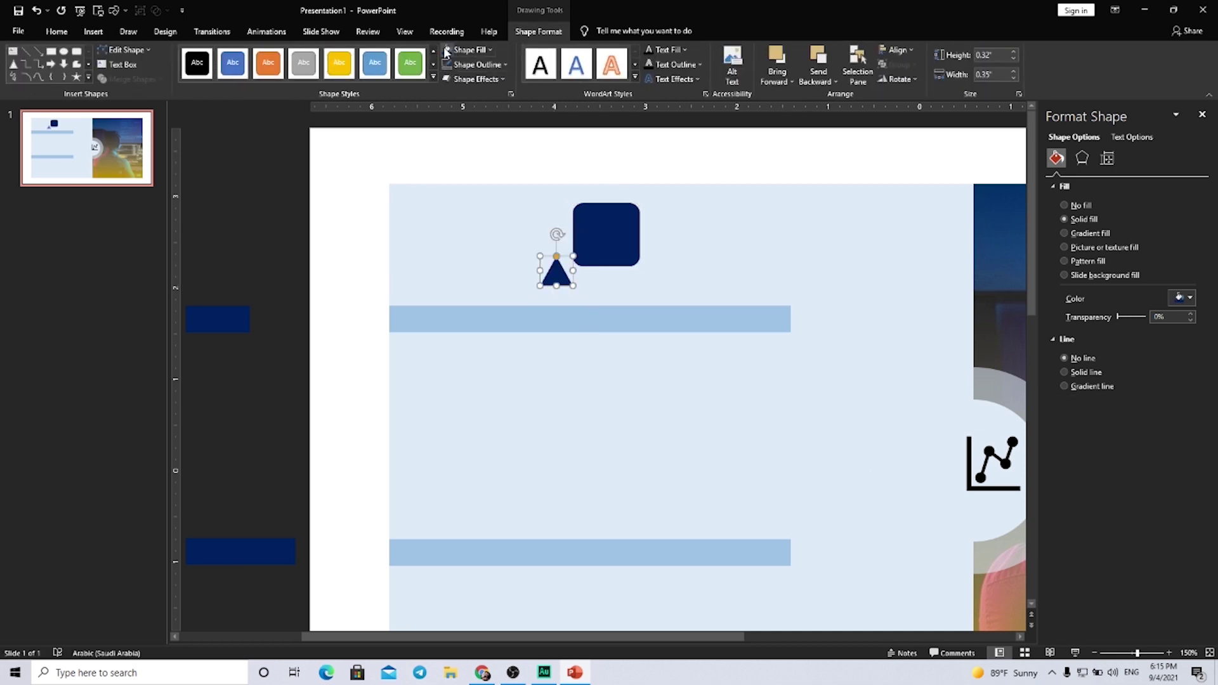
click(898, 79)
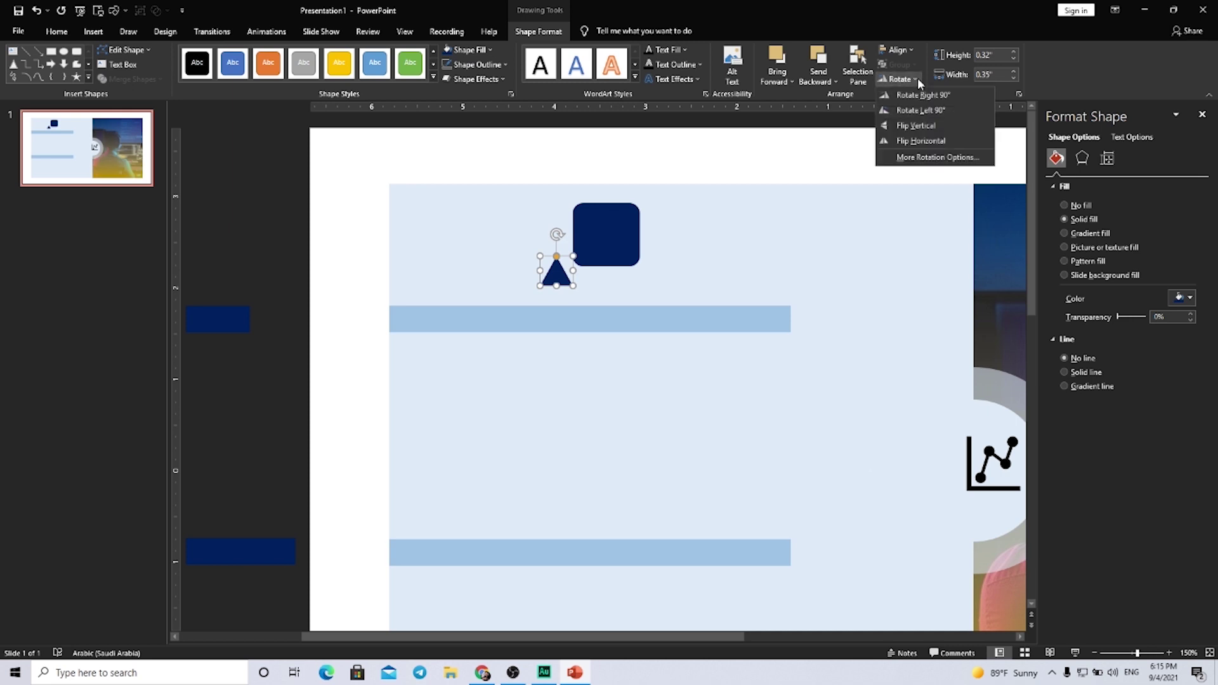
click(918, 126)
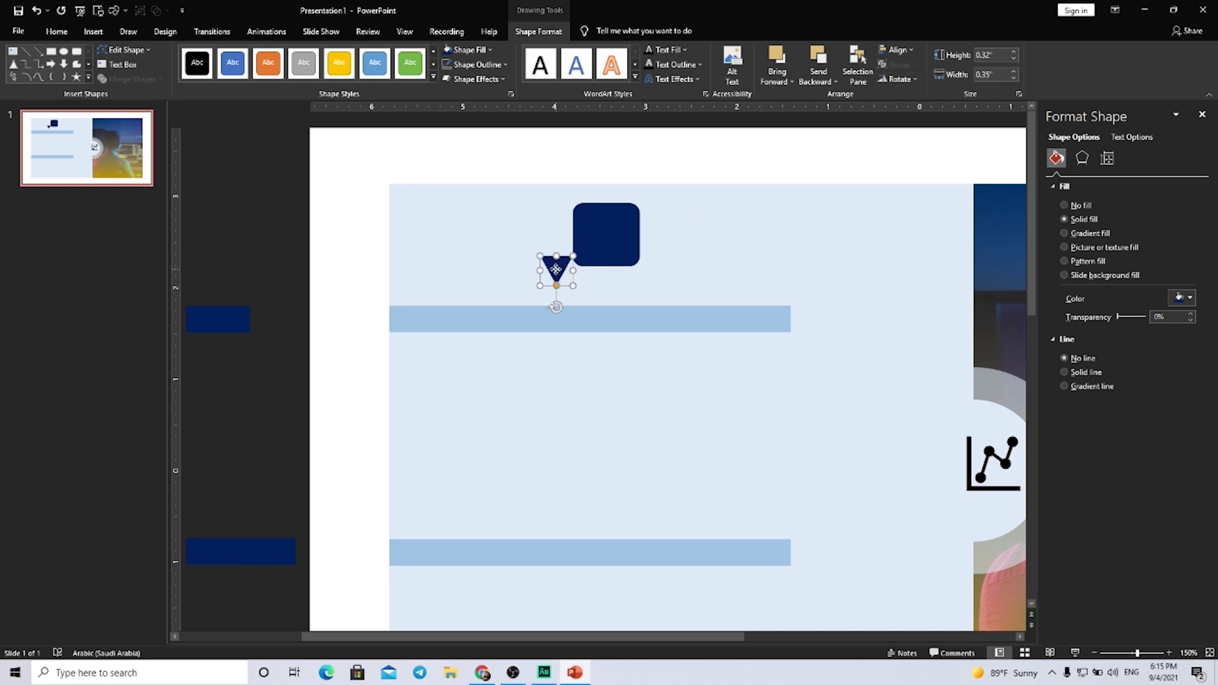
drag(555, 270, 611, 287)
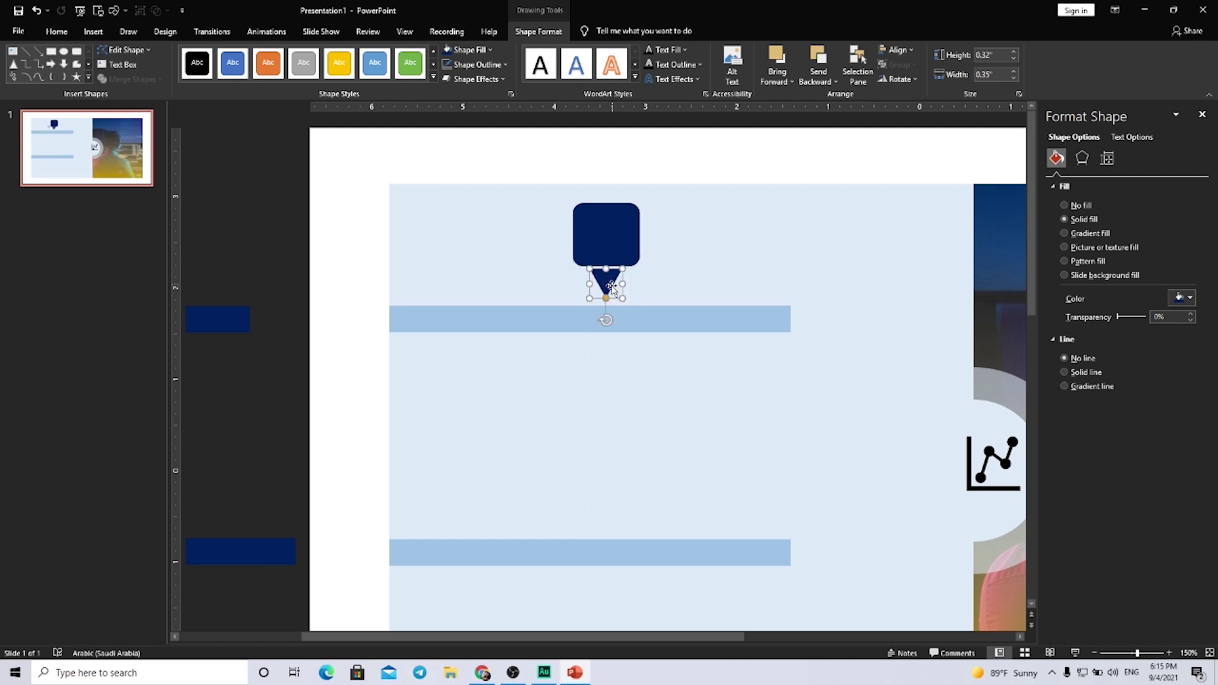
drag(607, 269, 604, 273)
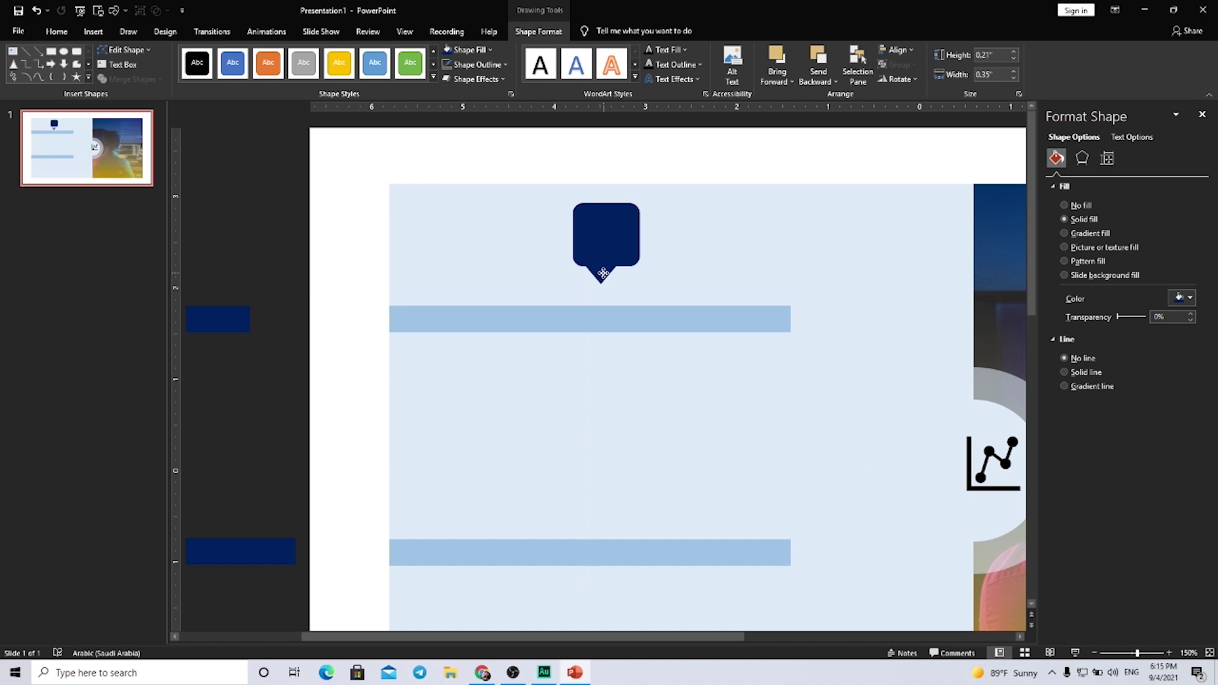
shift+click(609, 241)
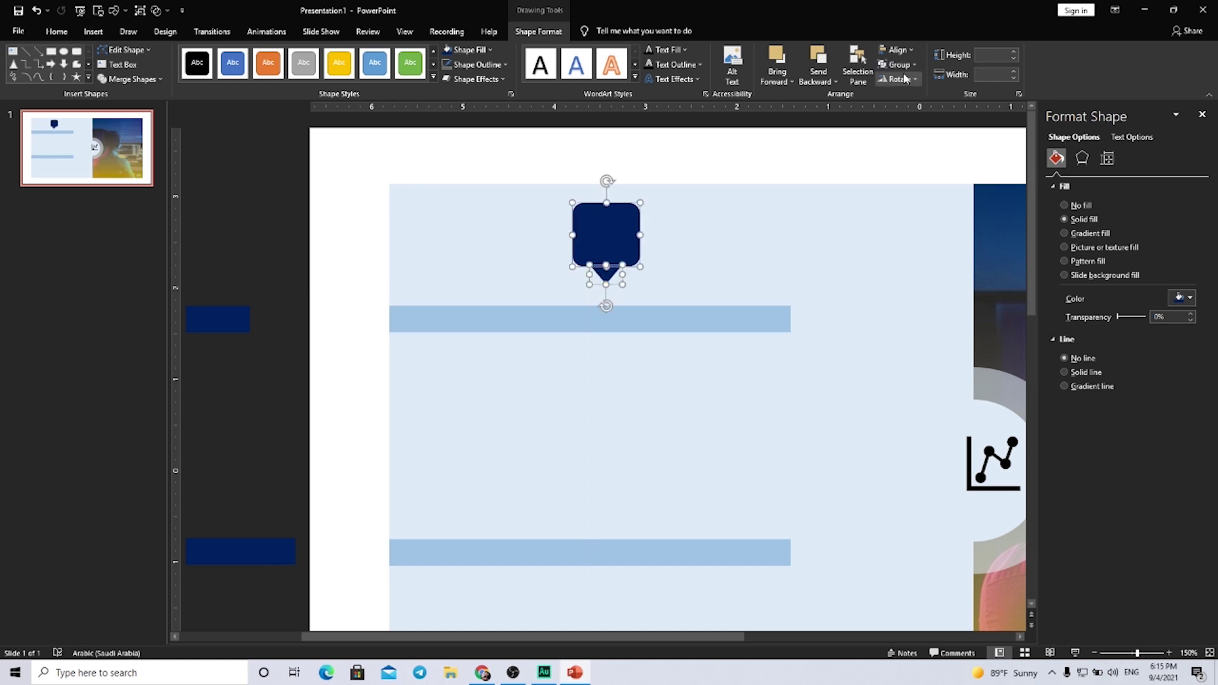
- Fit the triangle snugly under the rounded square and group them with Ctrl+G
click(533, 227)
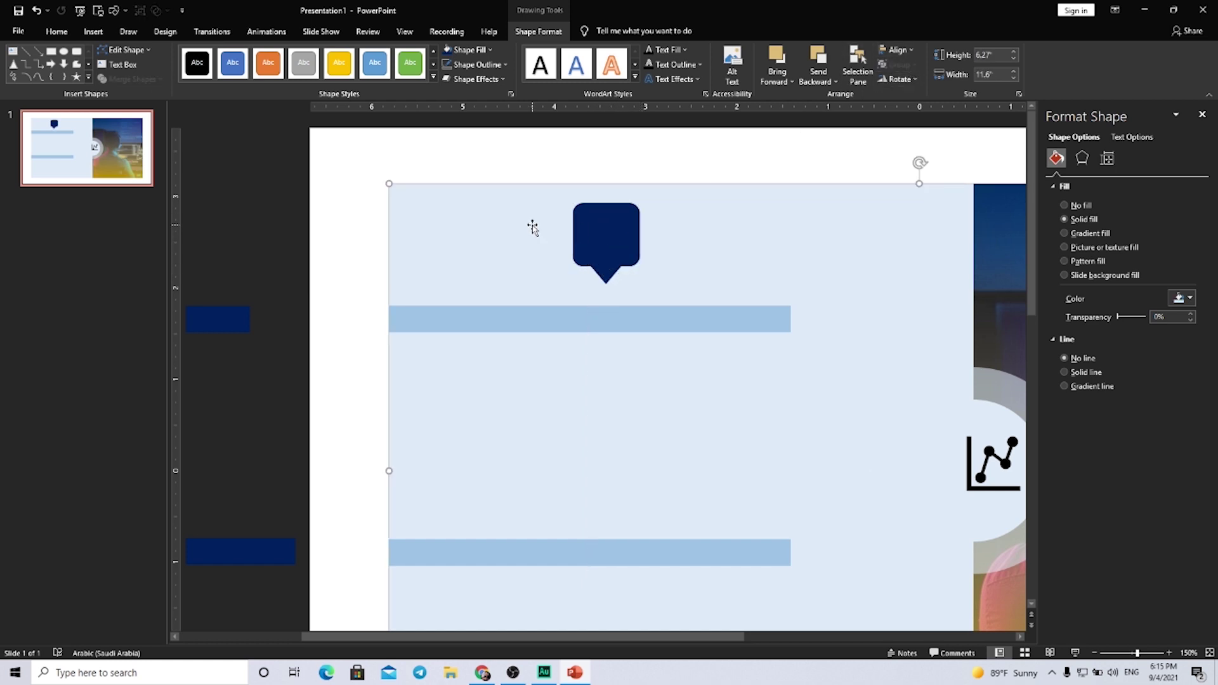
click(605, 282)
ctrl+scroll(605, 283, up, 5)
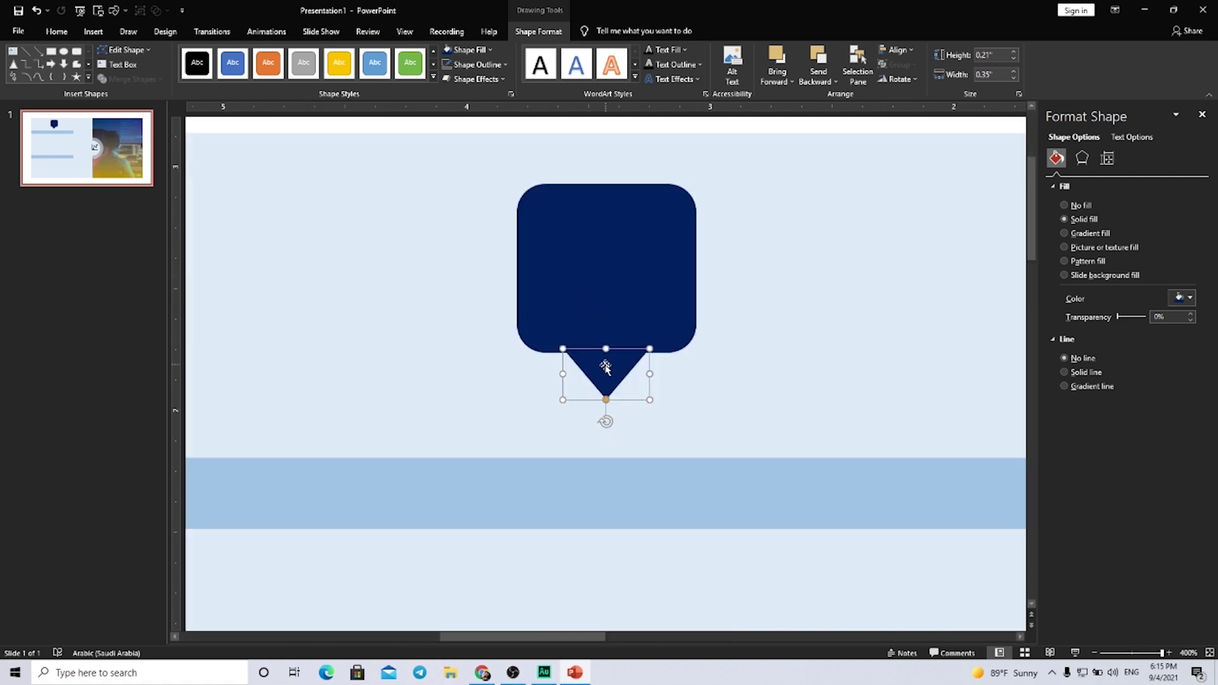
drag(604, 353, 597, 372)
drag(600, 371, 603, 369)
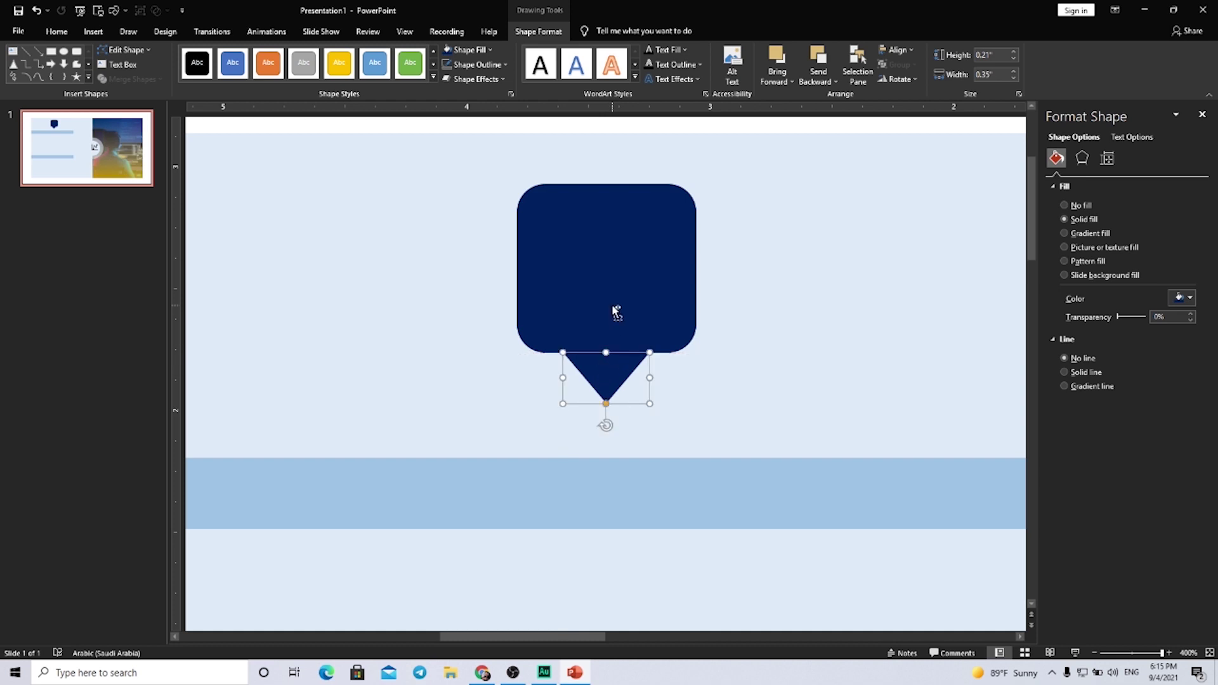
shift+click(617, 316)
key(ctrl+g)
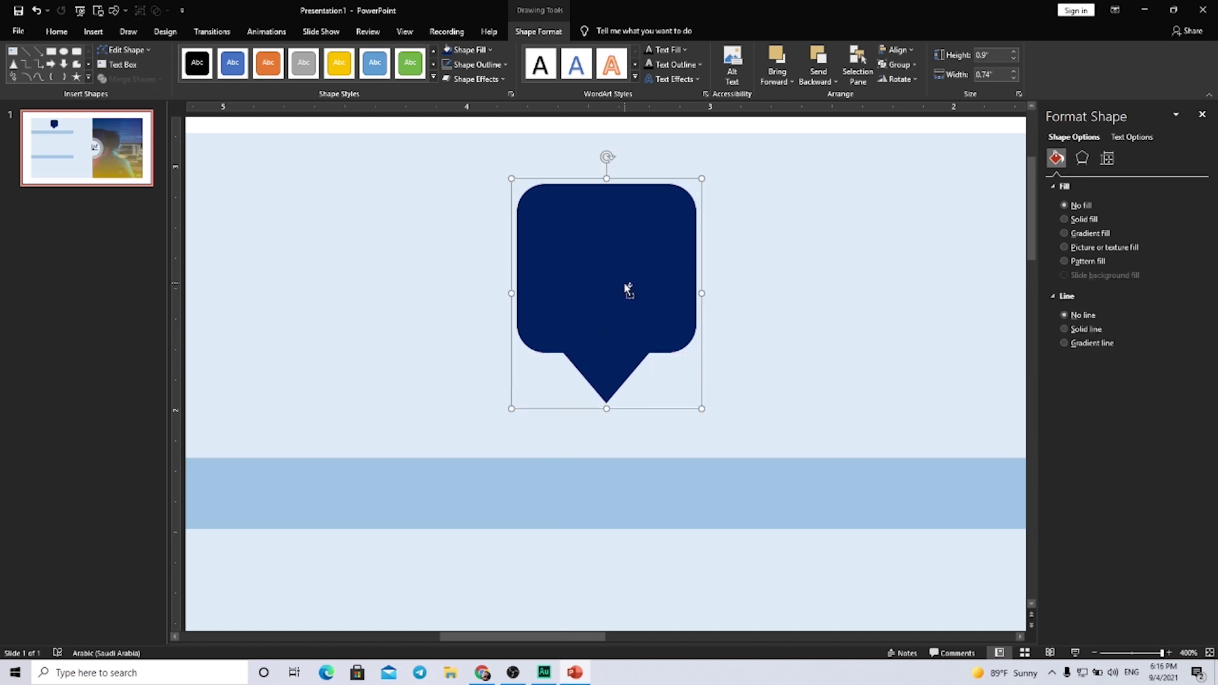
- Position a callout copy above the right end of each off-slide navy bar
scroll(626, 289, down, 10)
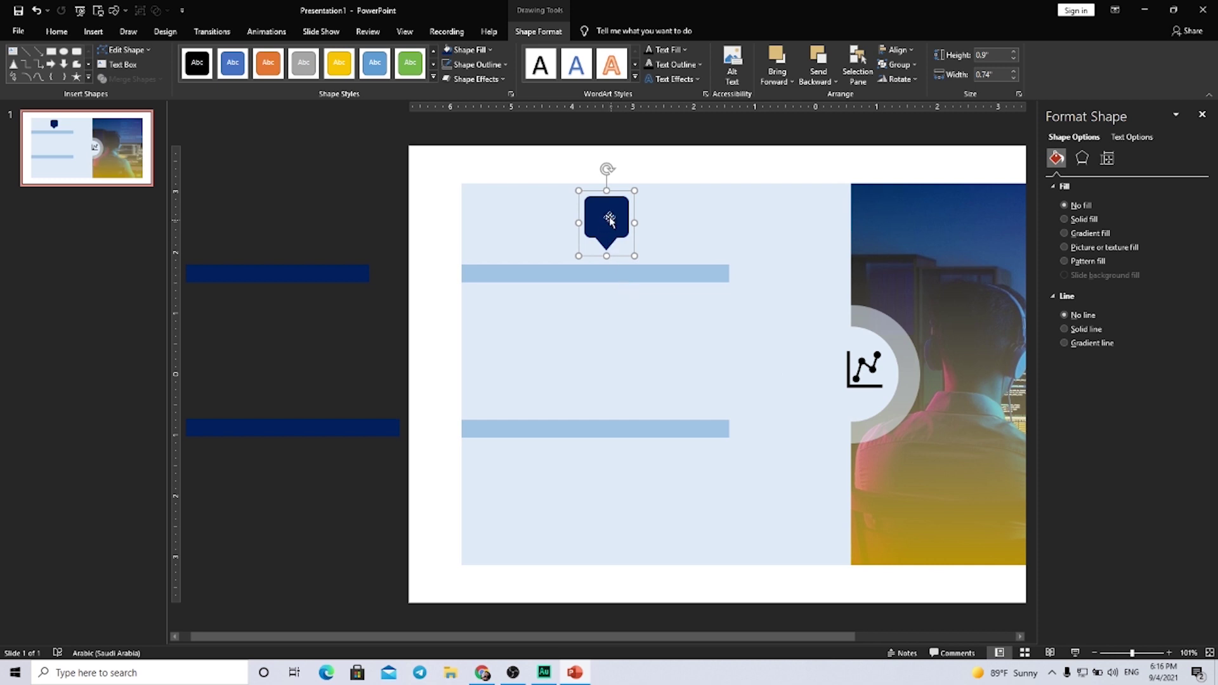
mouse_move(609, 223)
mouse_down()
mouse_move(340, 220)
mouse_move(354, 224)
mouse_up()
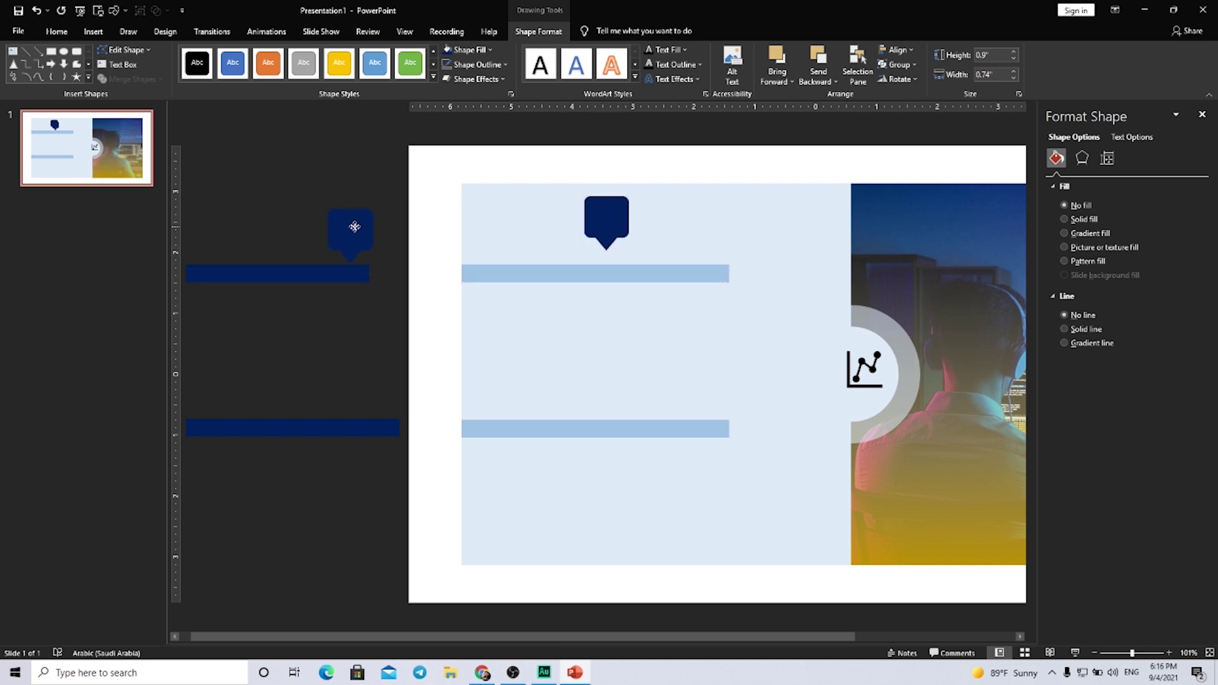
mouse_move(613, 213)
mouse_down()
mouse_move(393, 369)
mouse_move(391, 385)
mouse_up()
ctrl+scroll(310, 399, up, 5)
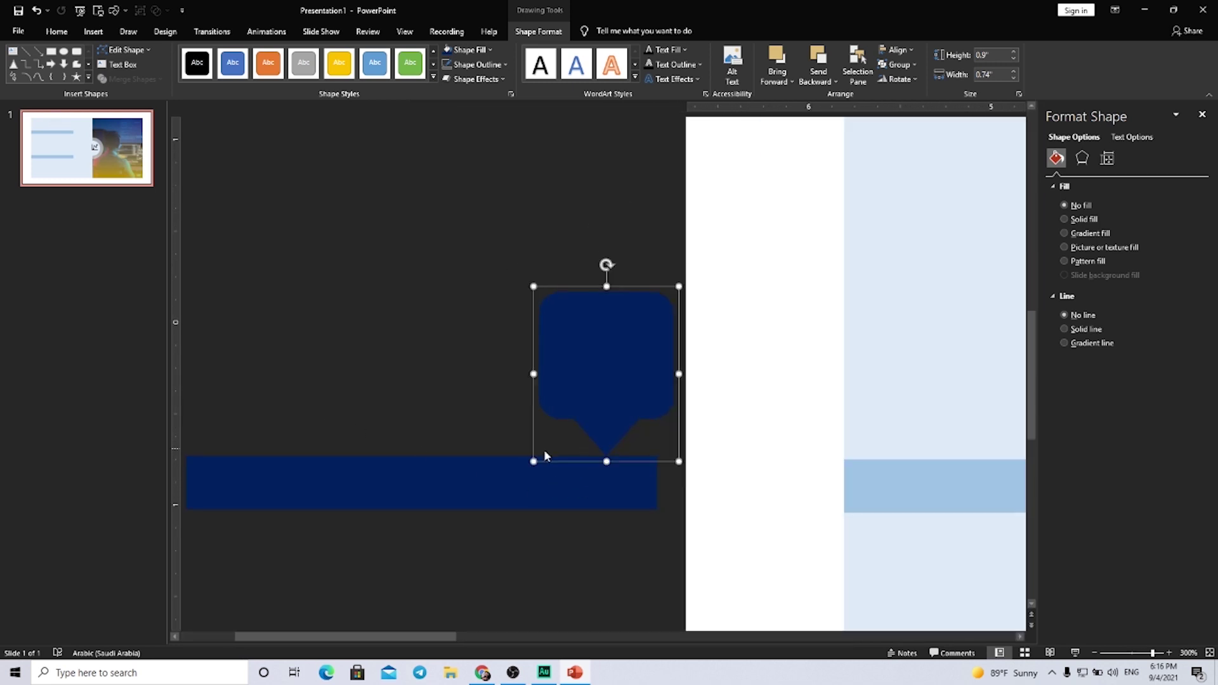
drag(592, 378, 592, 371)
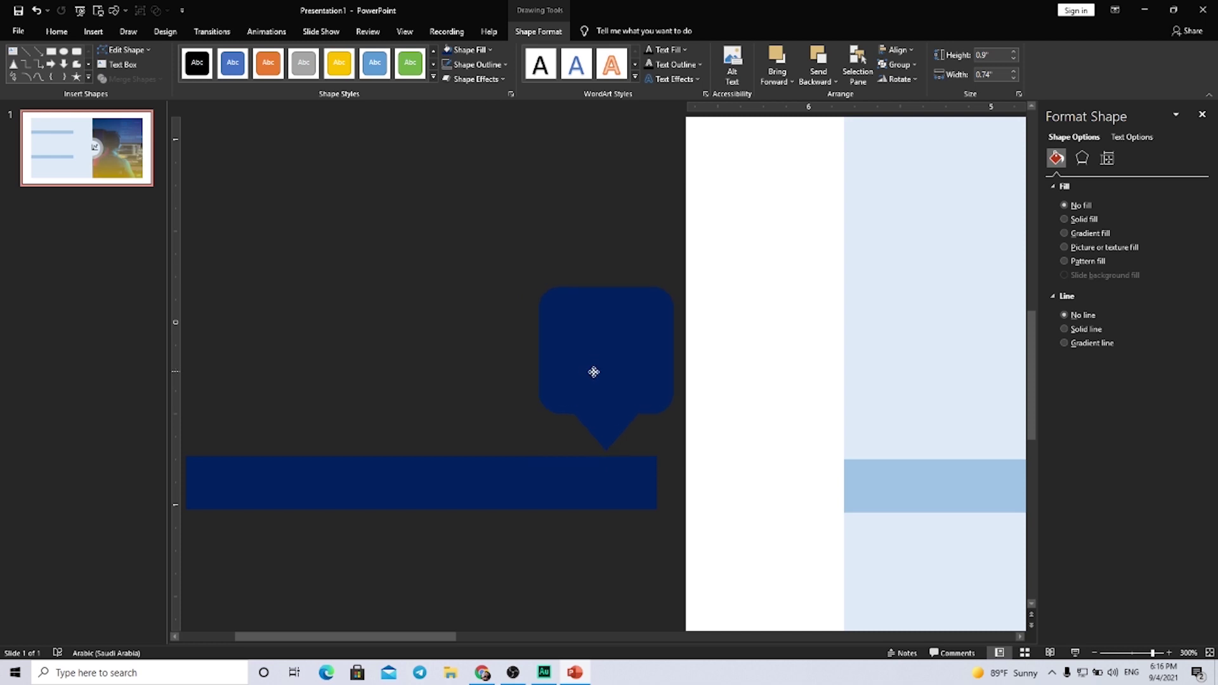
drag(634, 353, 608, 350)
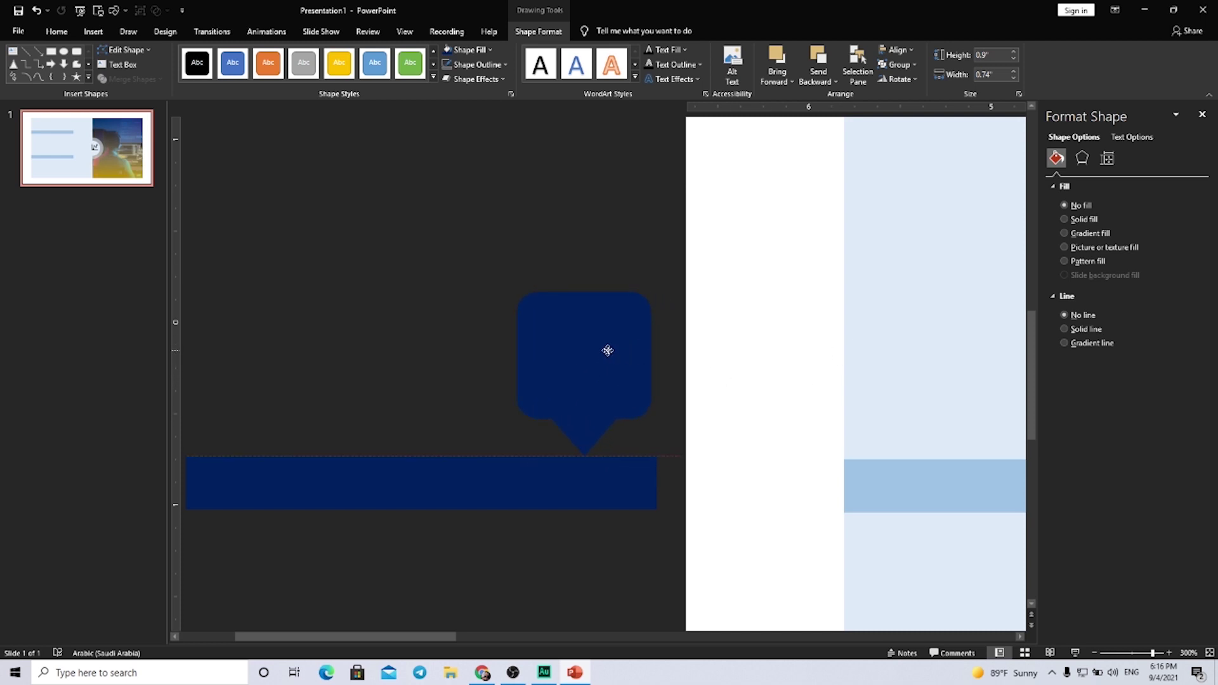
scroll(564, 397, down, 5)
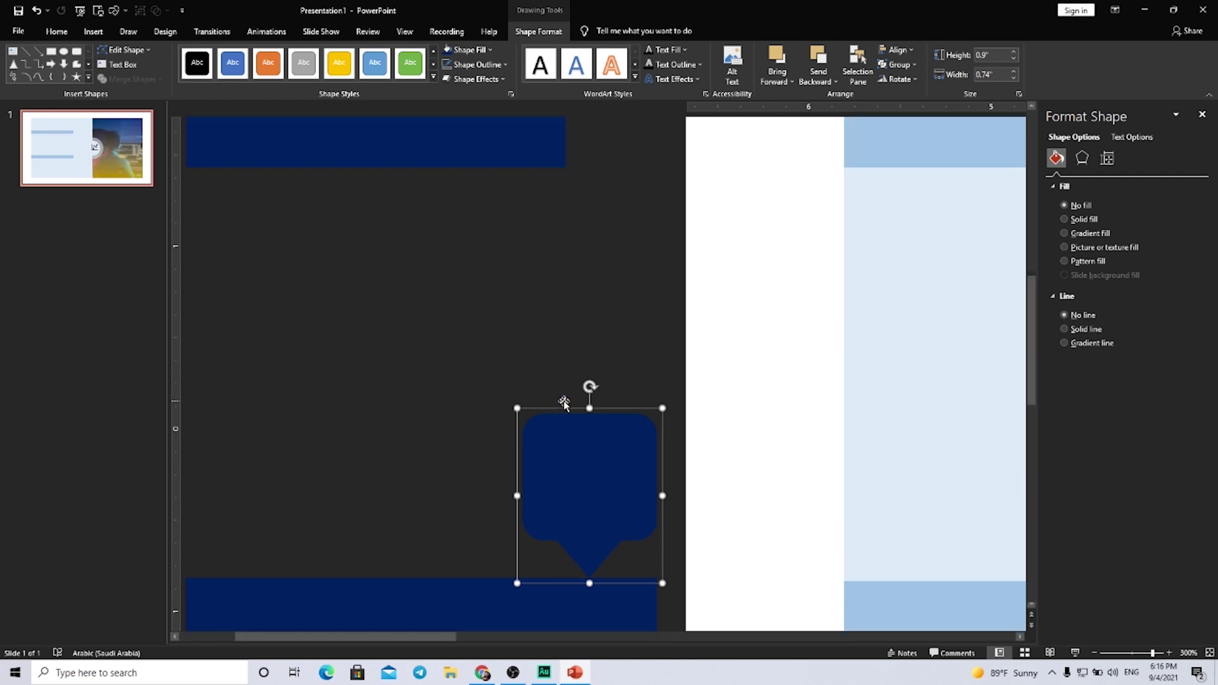
scroll(565, 397, up, 2)
scroll(563, 397, up, 2)
scroll(560, 390, up, 1)
drag(541, 241, 526, 242)
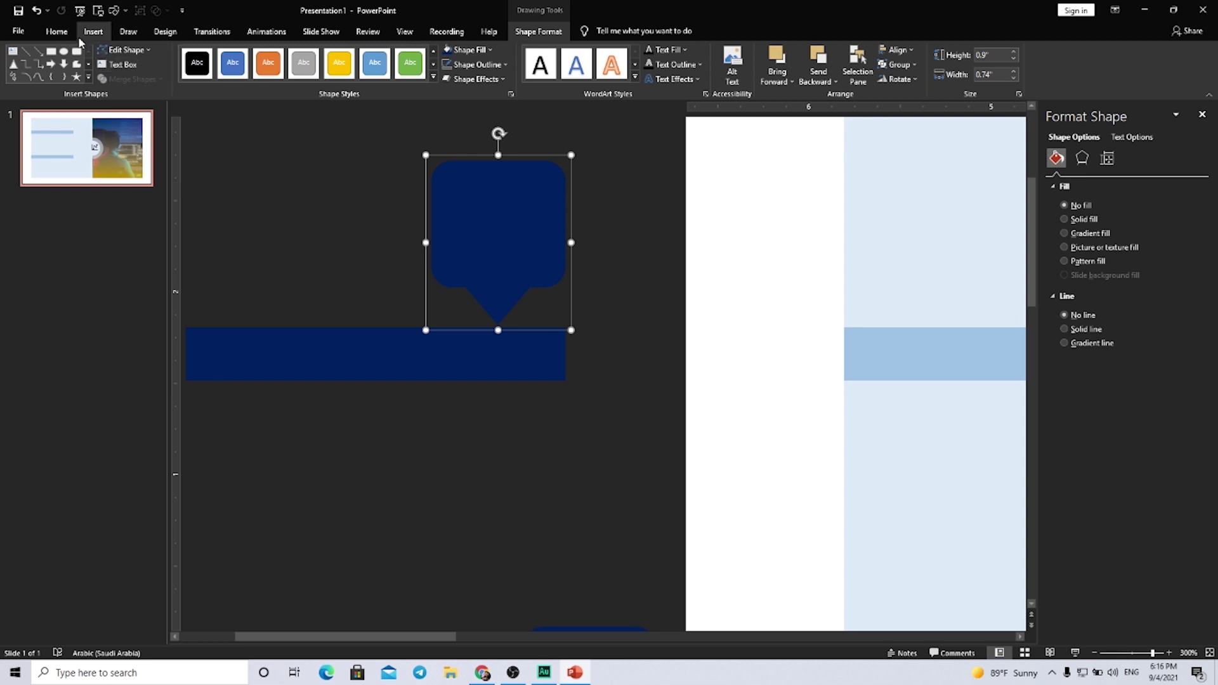
- Insert a WordArt box reading 65%, move it up-left below the upper bar, and bold it
click(94, 31)
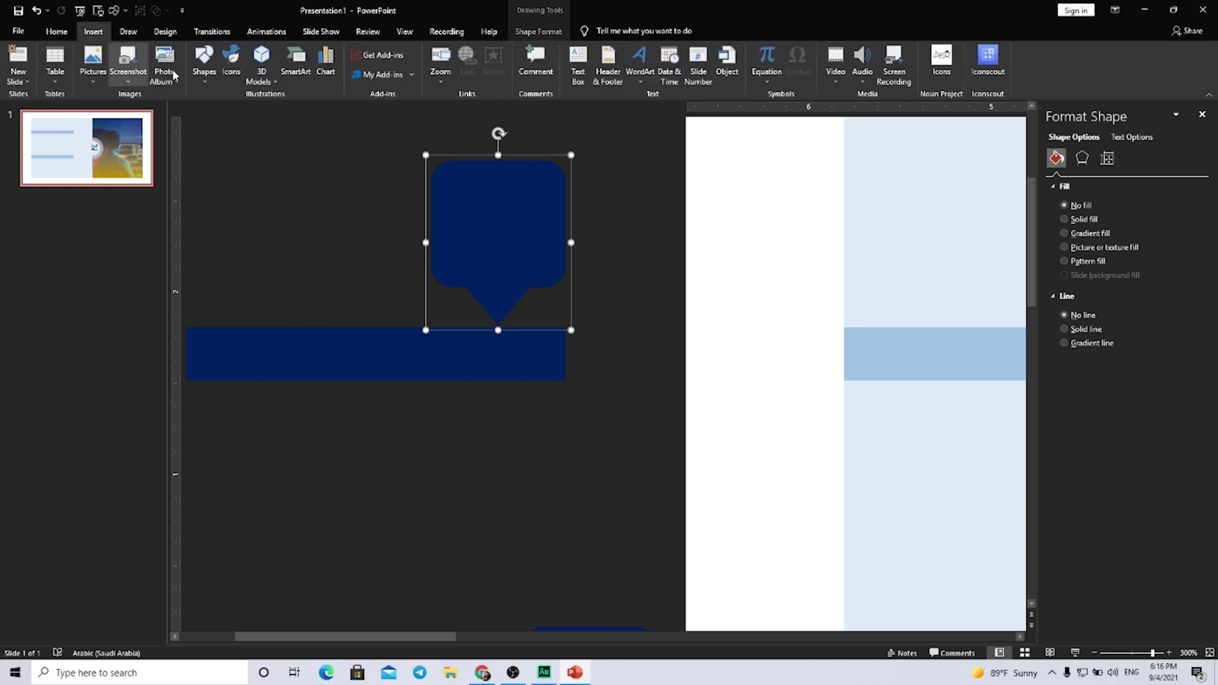
click(640, 64)
click(648, 111)
scroll(595, 292, down, 5)
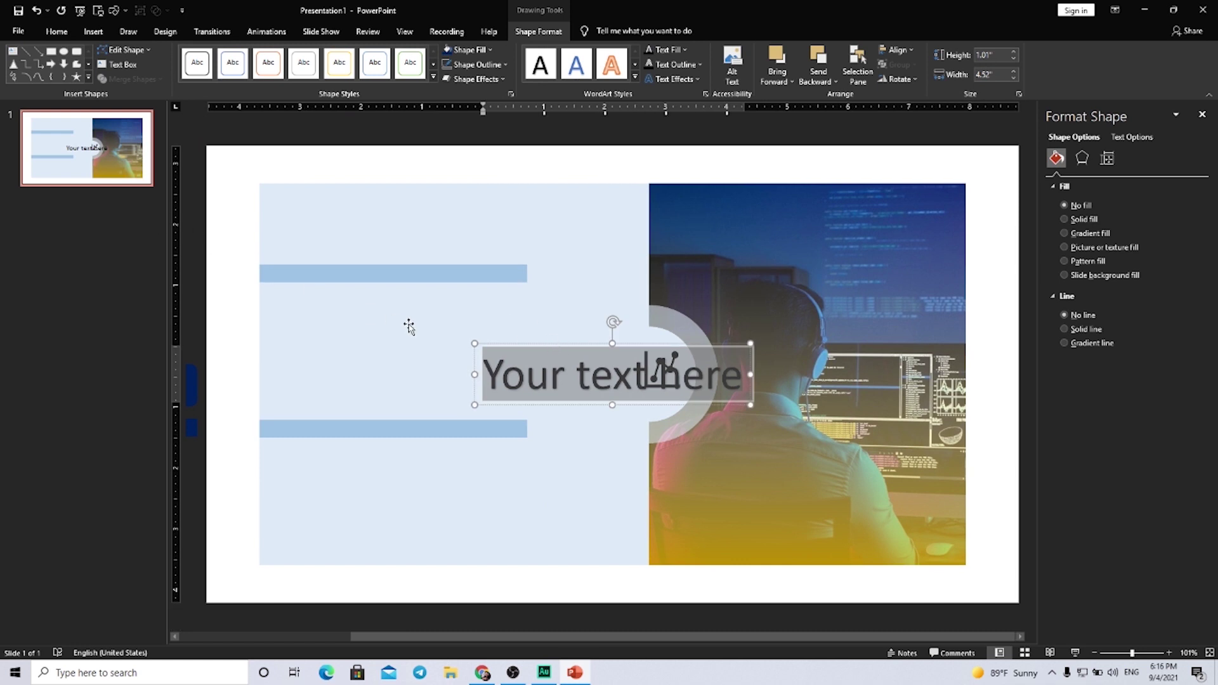
text(695)
key(BackSpace)
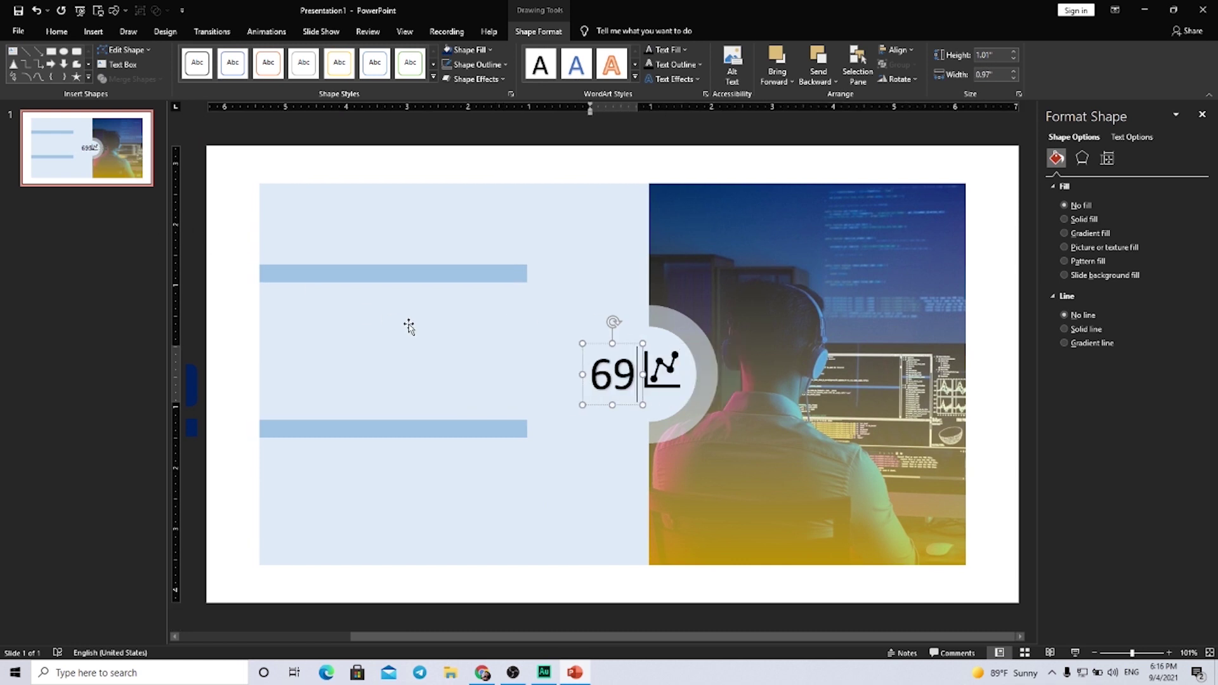
key(BackSpace)
key(BackSpace)
text(65)
text(%)
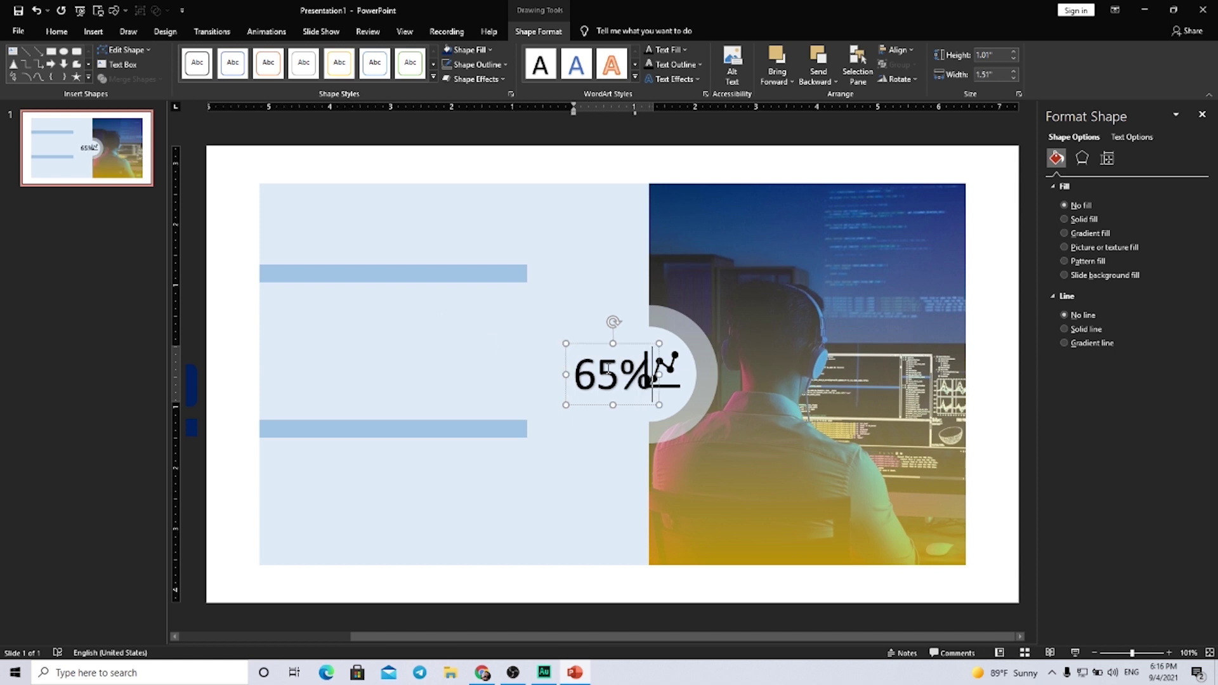
drag(602, 357, 502, 320)
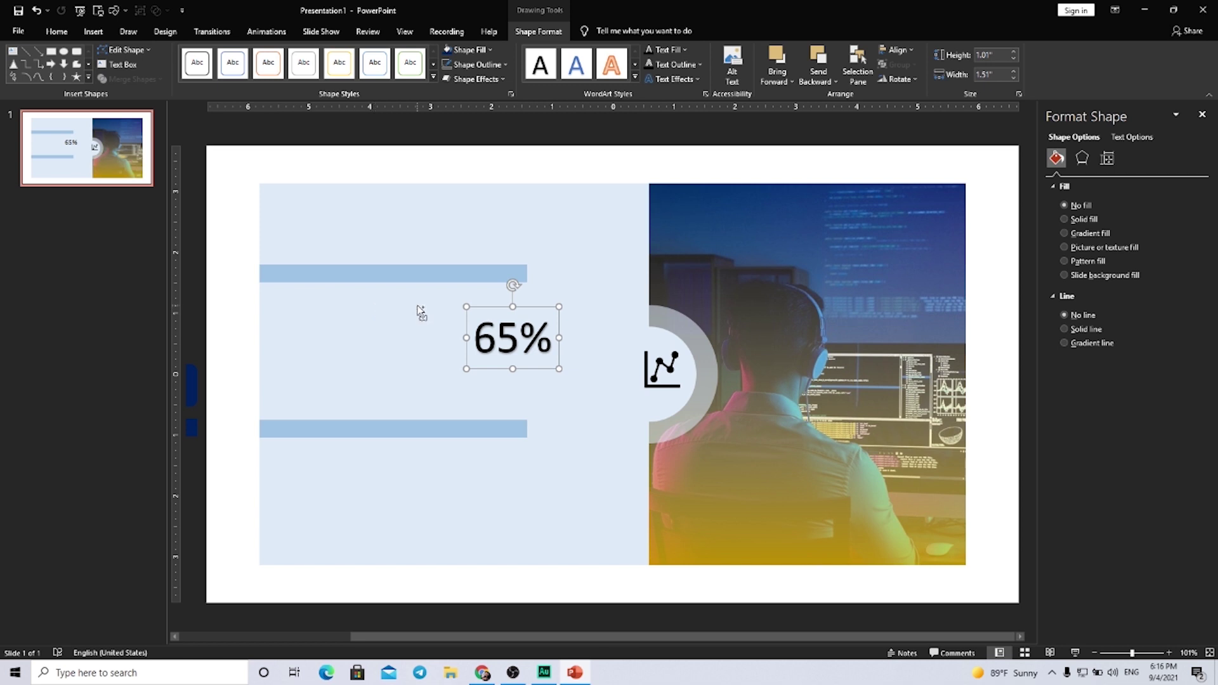
key(ctrl+b)
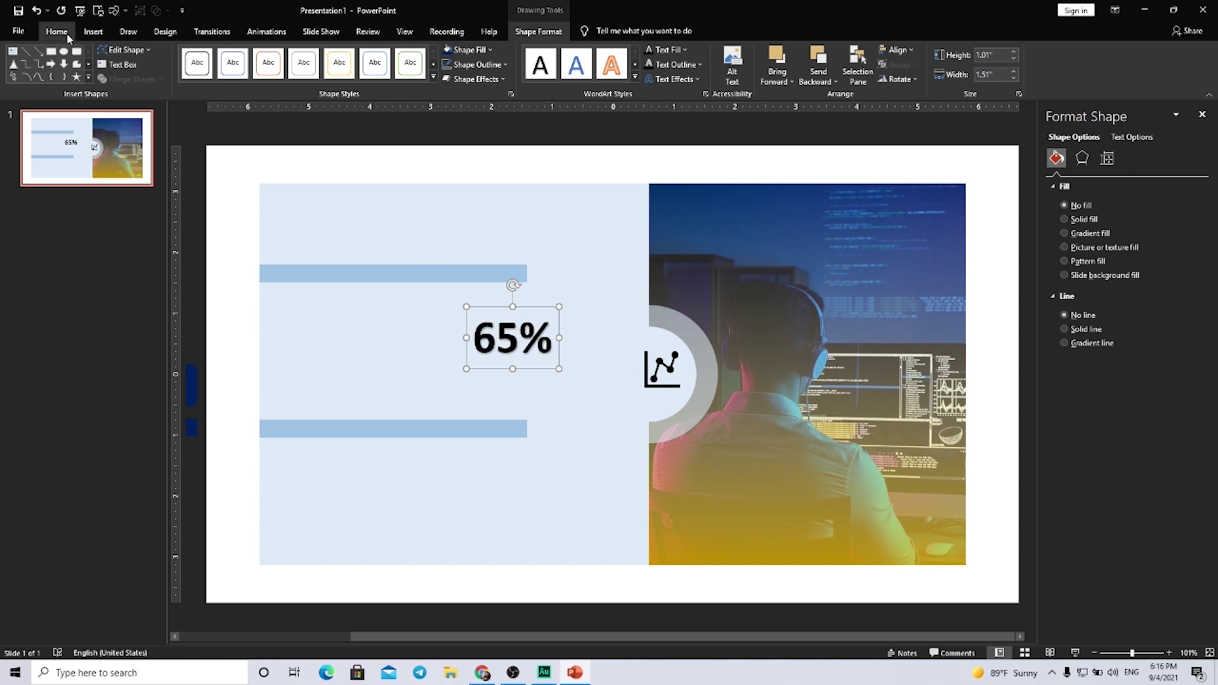
- Turn the 65% text yellow with no shadow and move it onto the upper navy callout
click(56, 31)
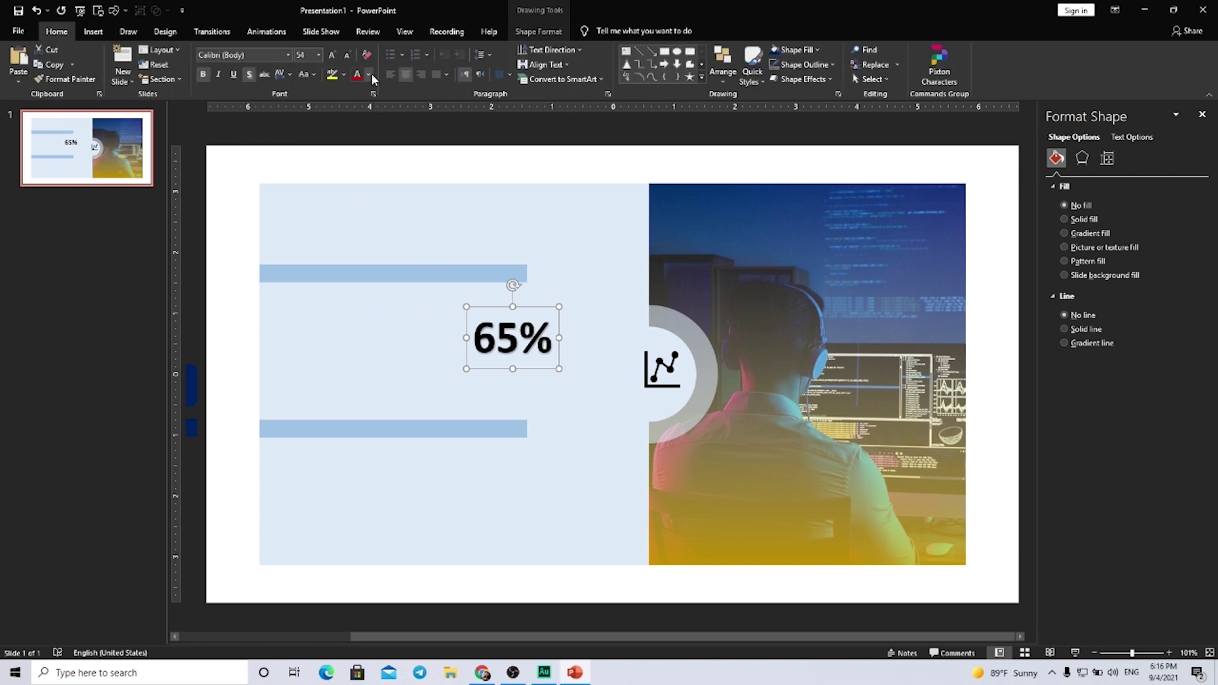
click(369, 74)
click(388, 174)
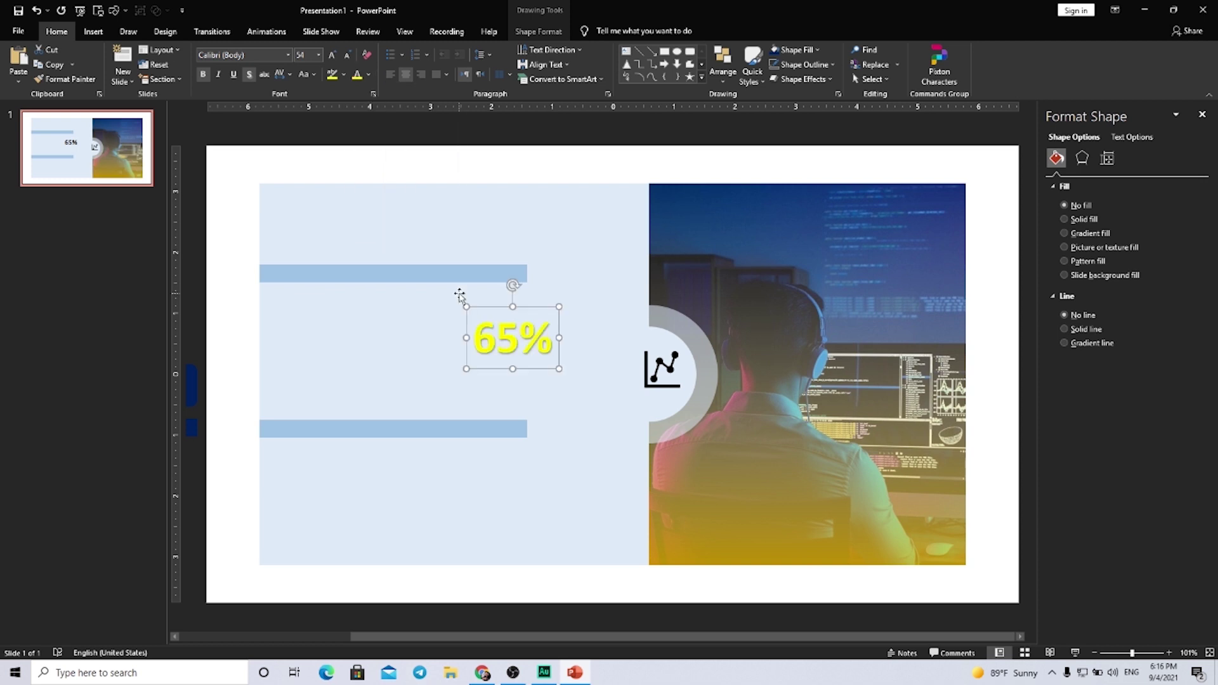
click(248, 74)
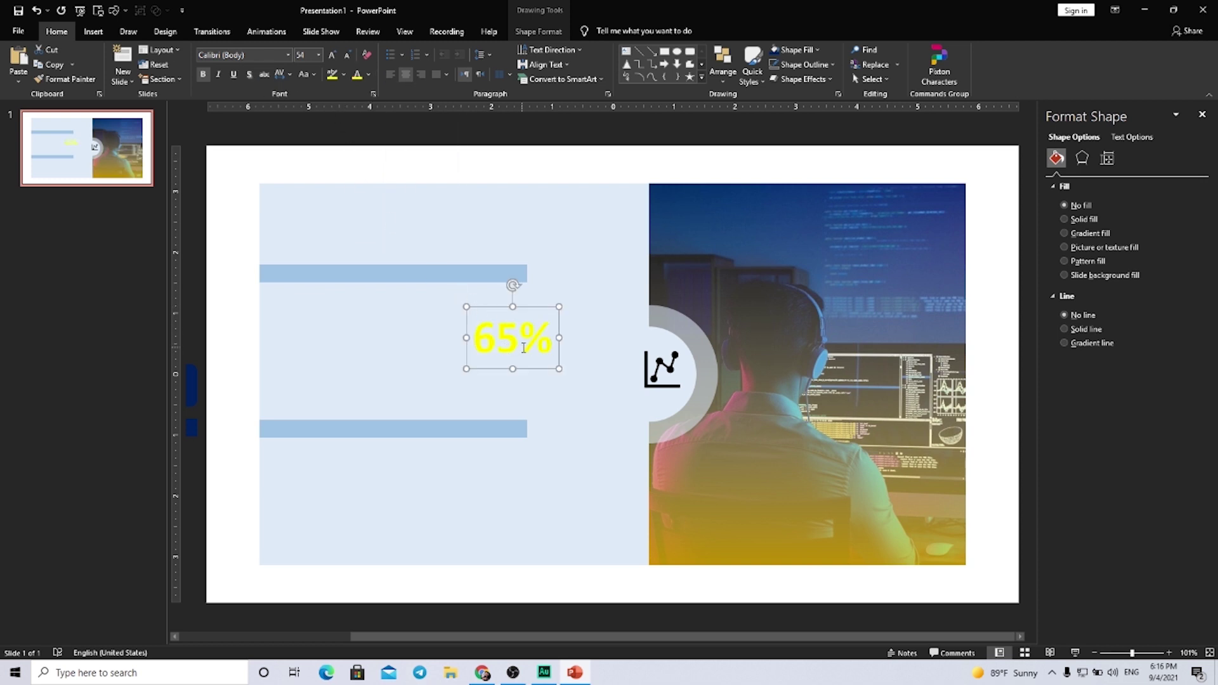
drag(526, 307, 243, 197)
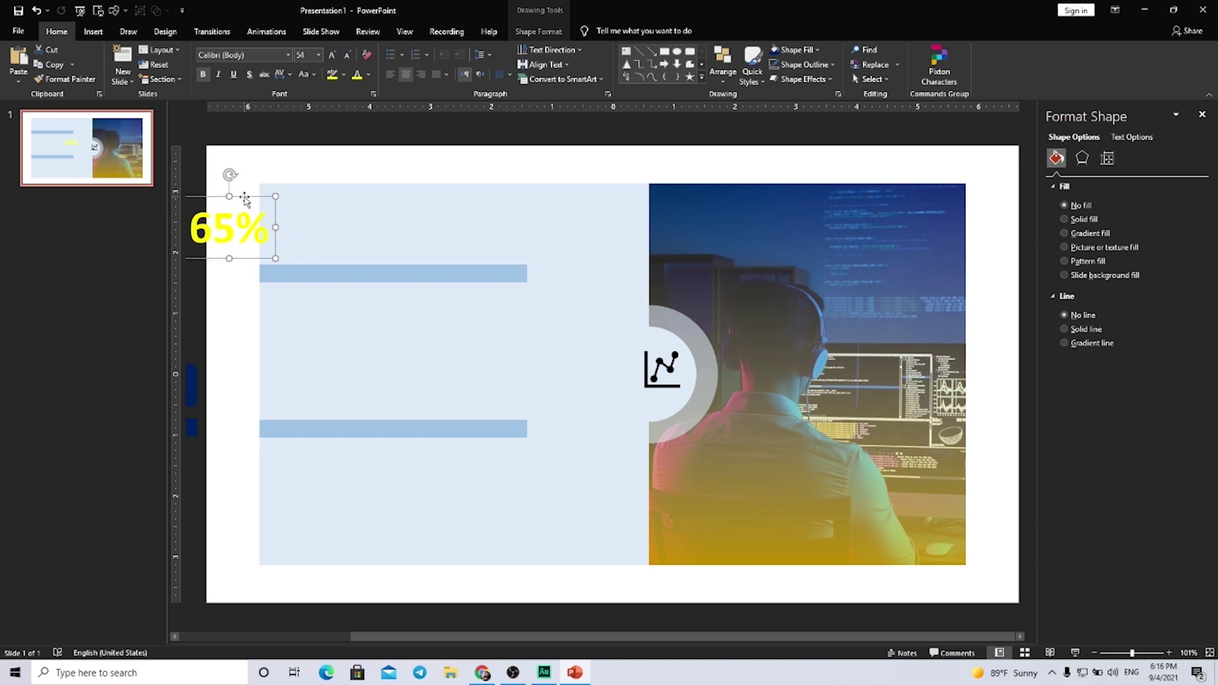
drag(398, 637, 255, 638)
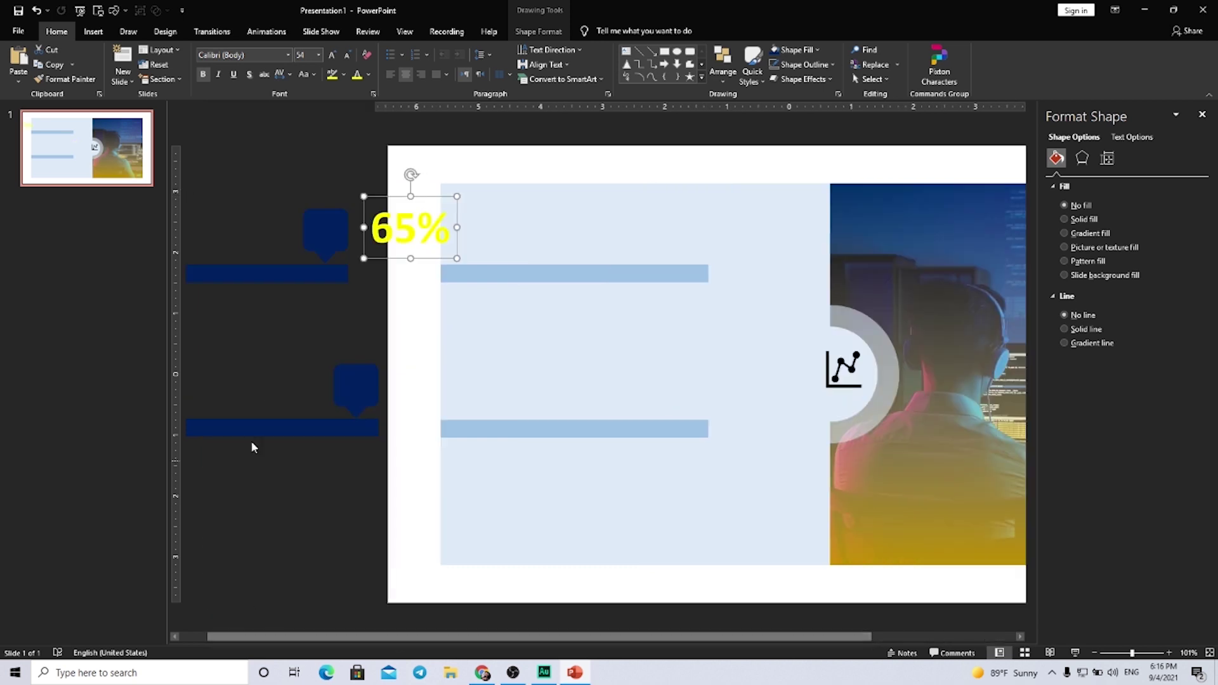
drag(426, 200, 355, 201)
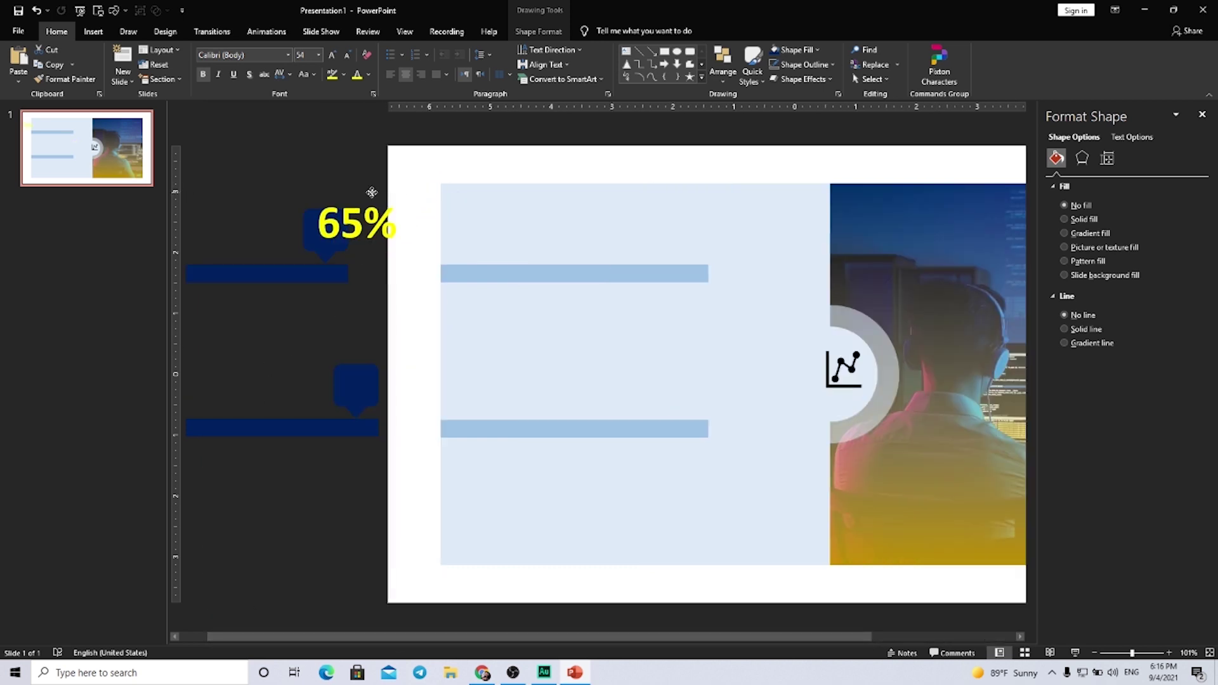
- Shrink the 65% label to 24 pt and centre it inside the navy callout
click(349, 55)
click(348, 55)
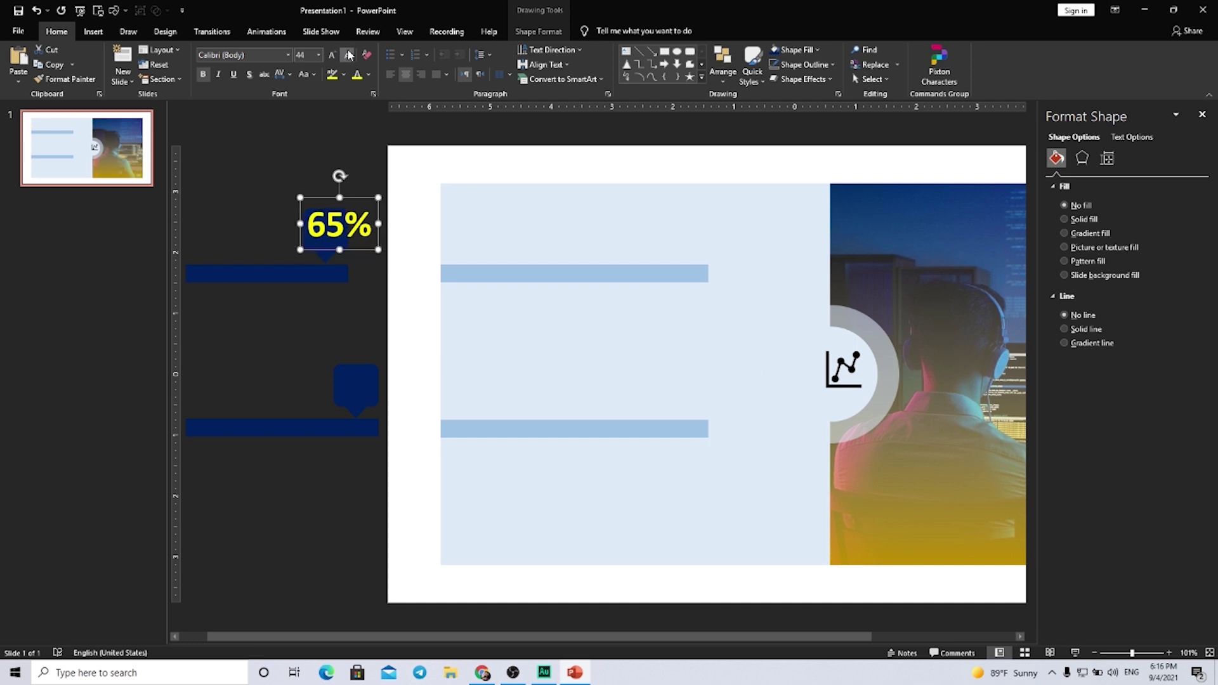
click(348, 54)
click(348, 55)
click(348, 55)
scroll(442, 299, up, 5)
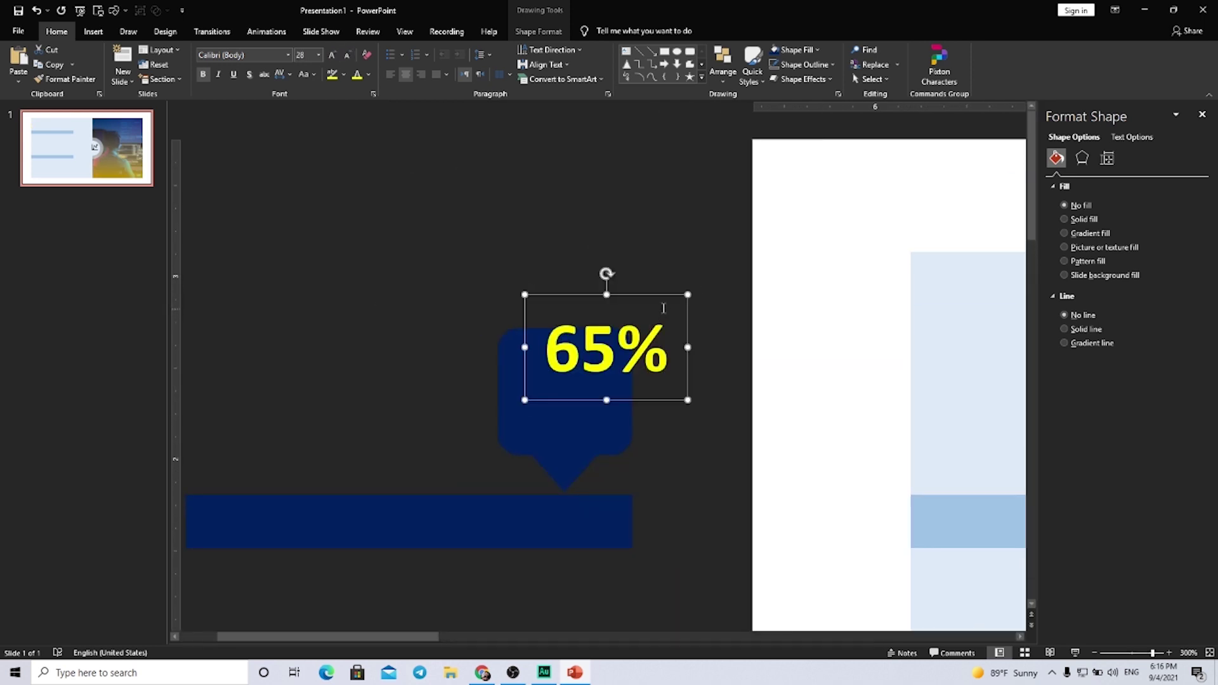
drag(659, 296, 618, 334)
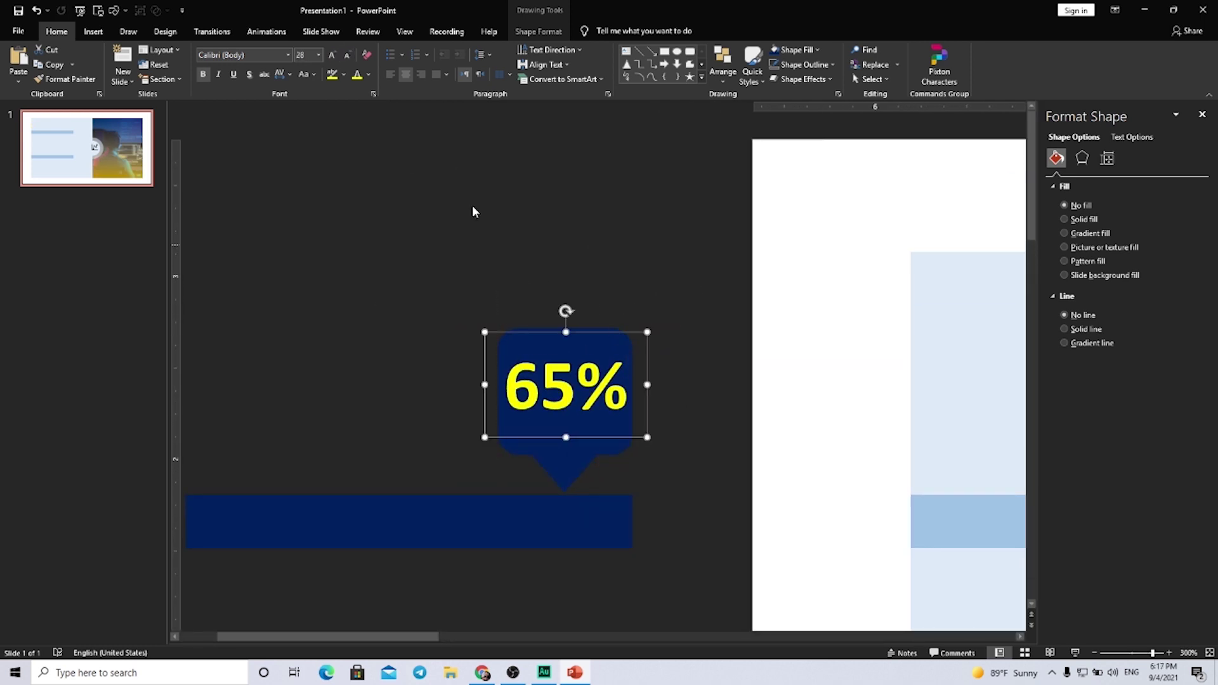
click(349, 55)
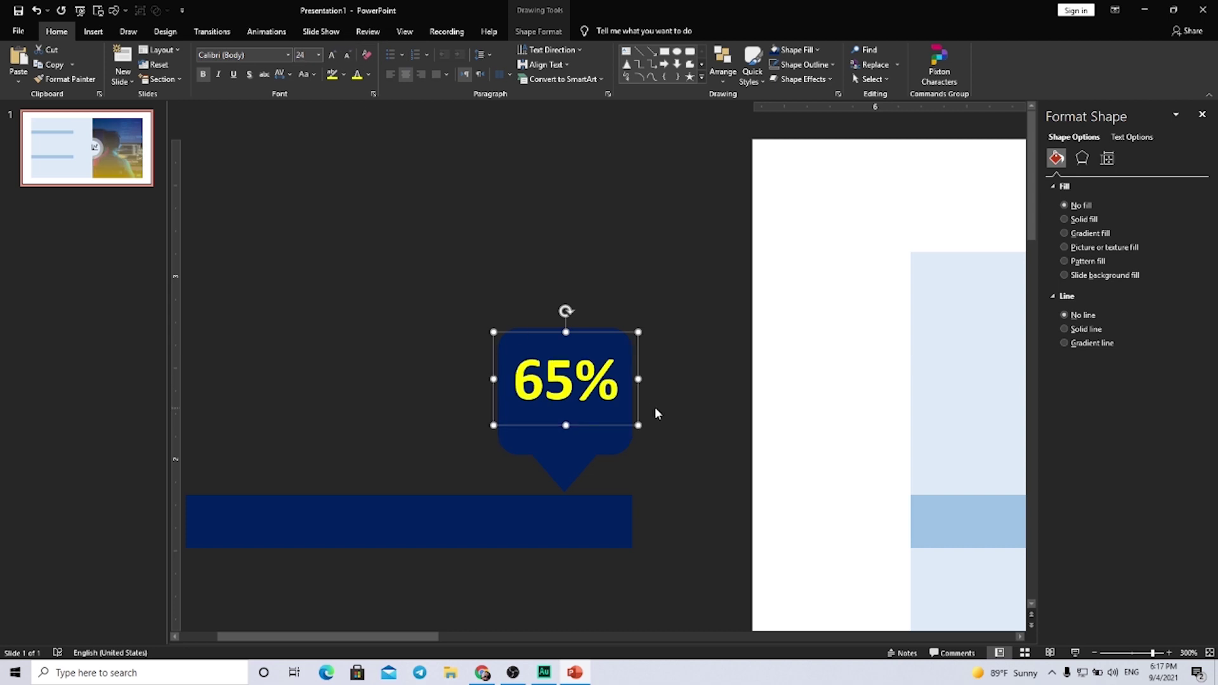
click(618, 335)
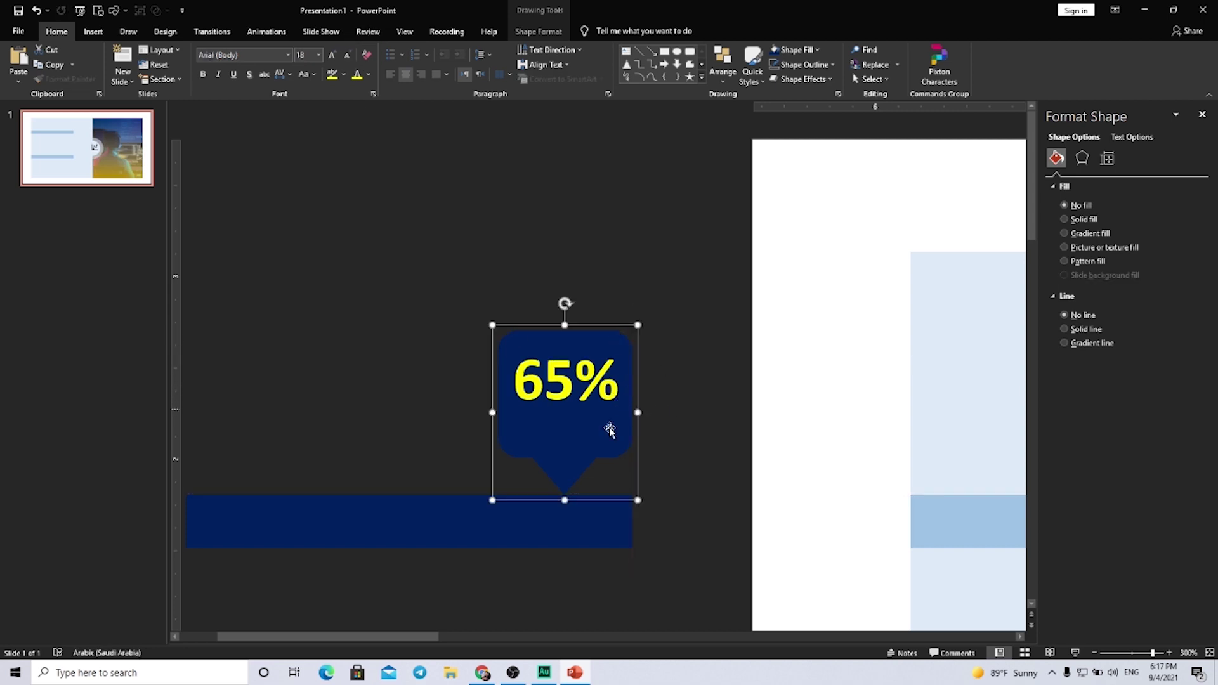
click(610, 430)
drag(622, 427, 618, 441)
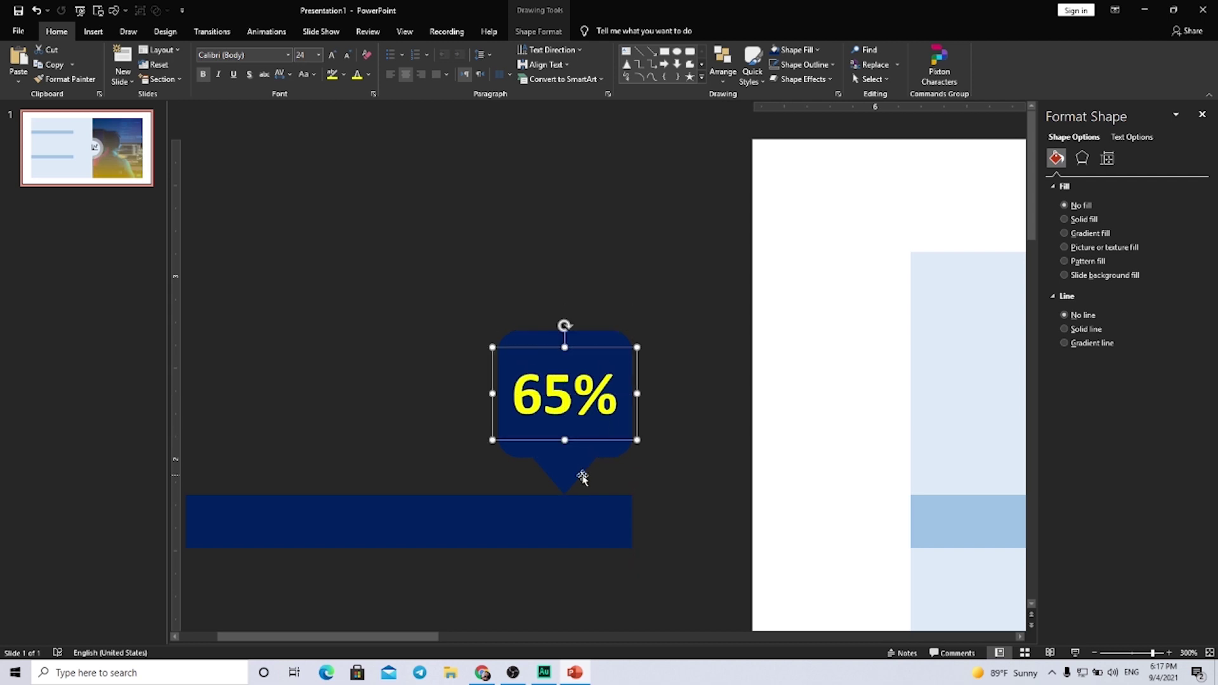
- Select the callout together with its 65% label, then deselect and scroll toward the lower callout
click(565, 505)
click(565, 462)
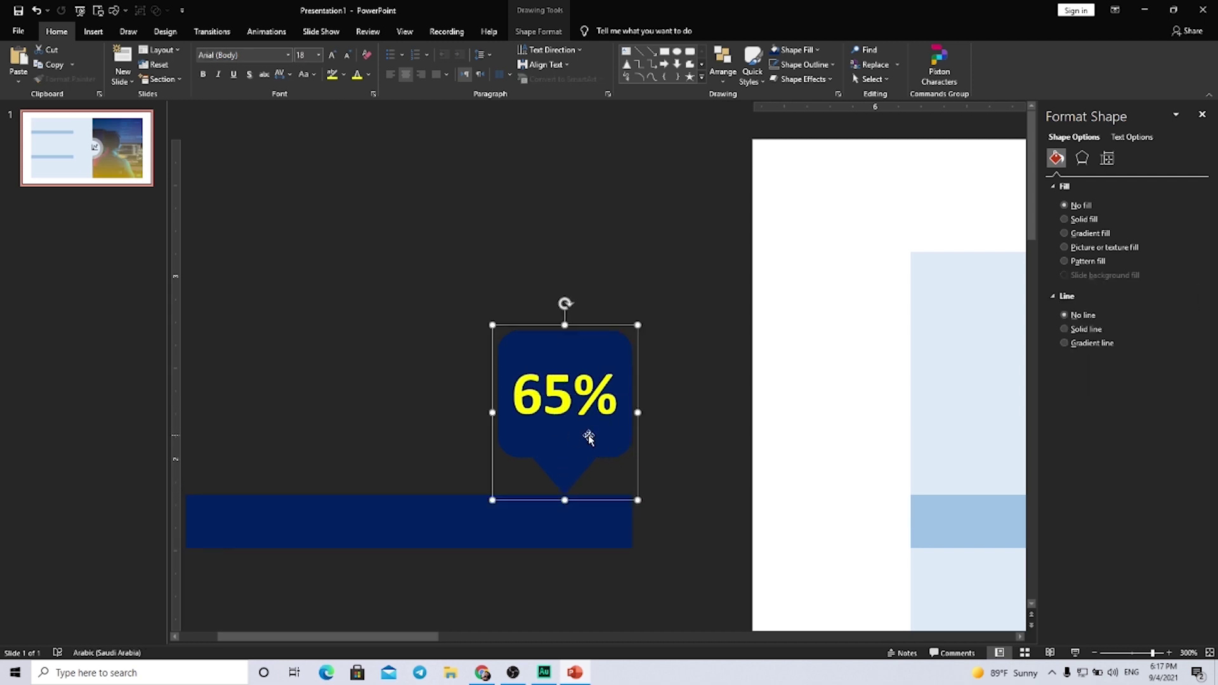
shift+click(582, 389)
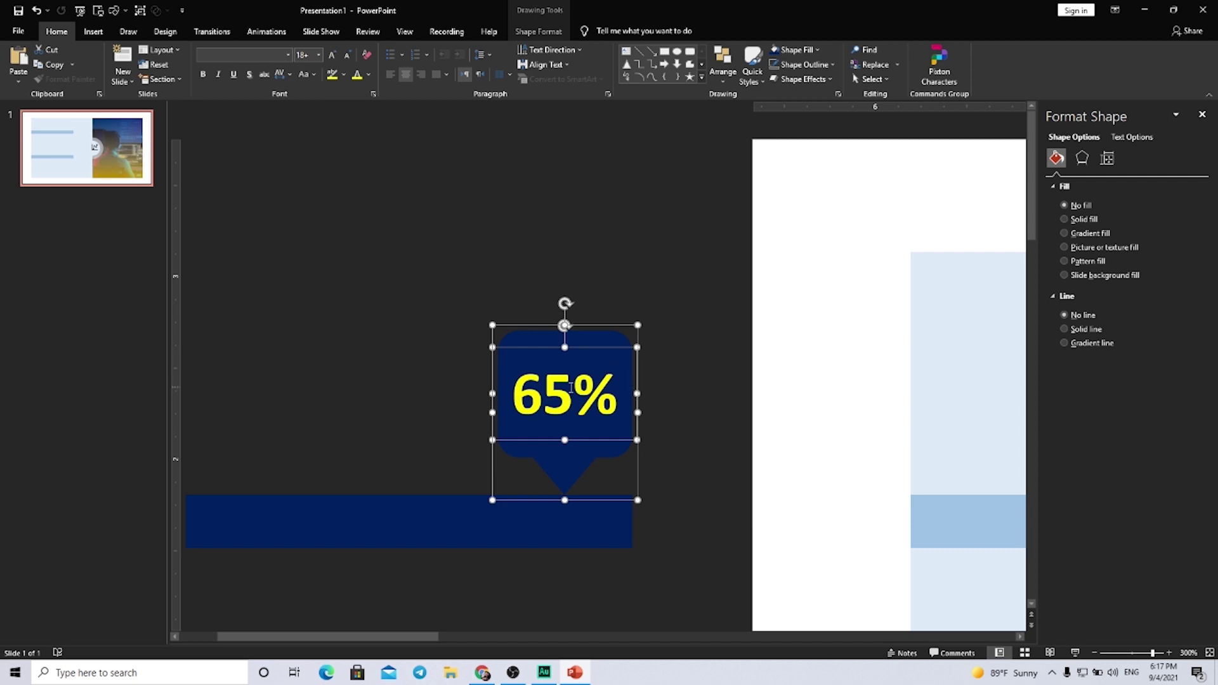
click(572, 388)
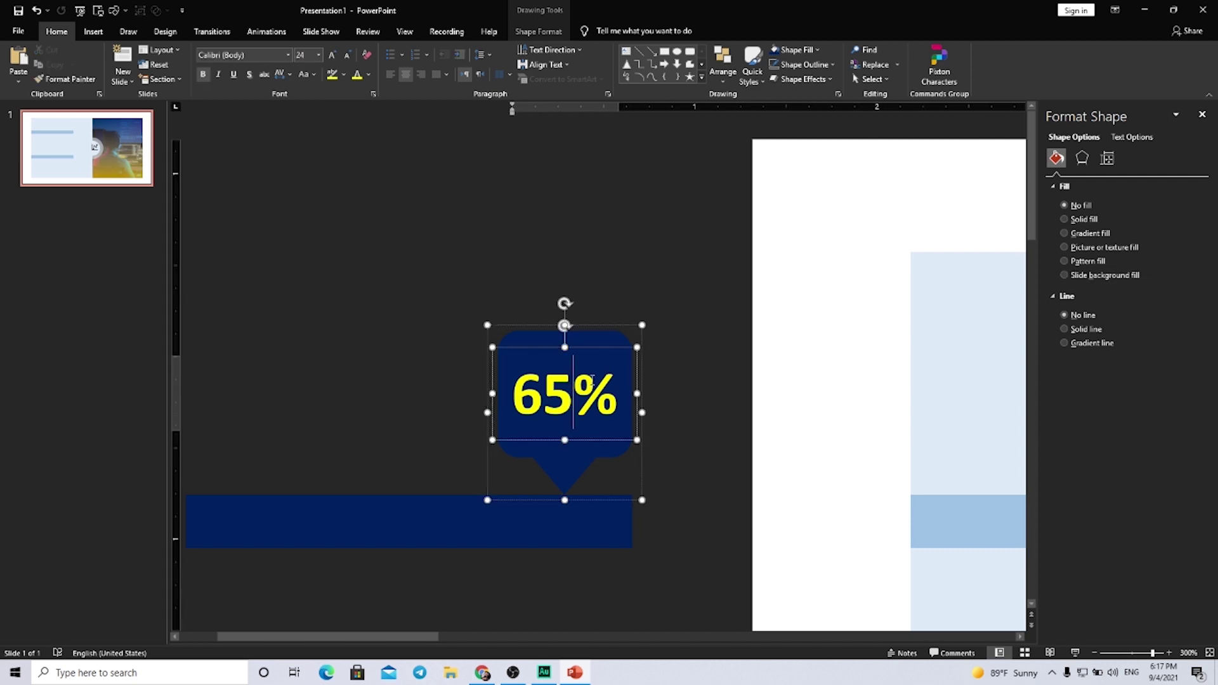
click(596, 351)
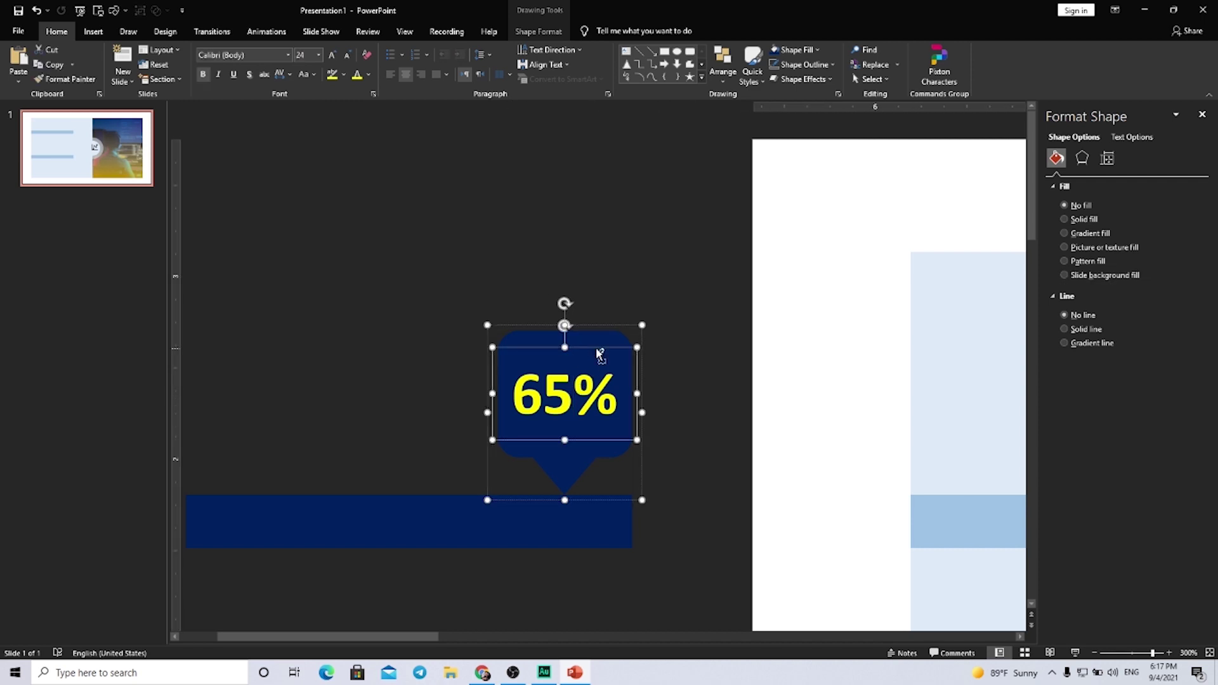
click(692, 417)
scroll(690, 420, down, 2)
- Duplicate the 65% label and move the copy onto the lower navy callout
scroll(688, 422, down, 3)
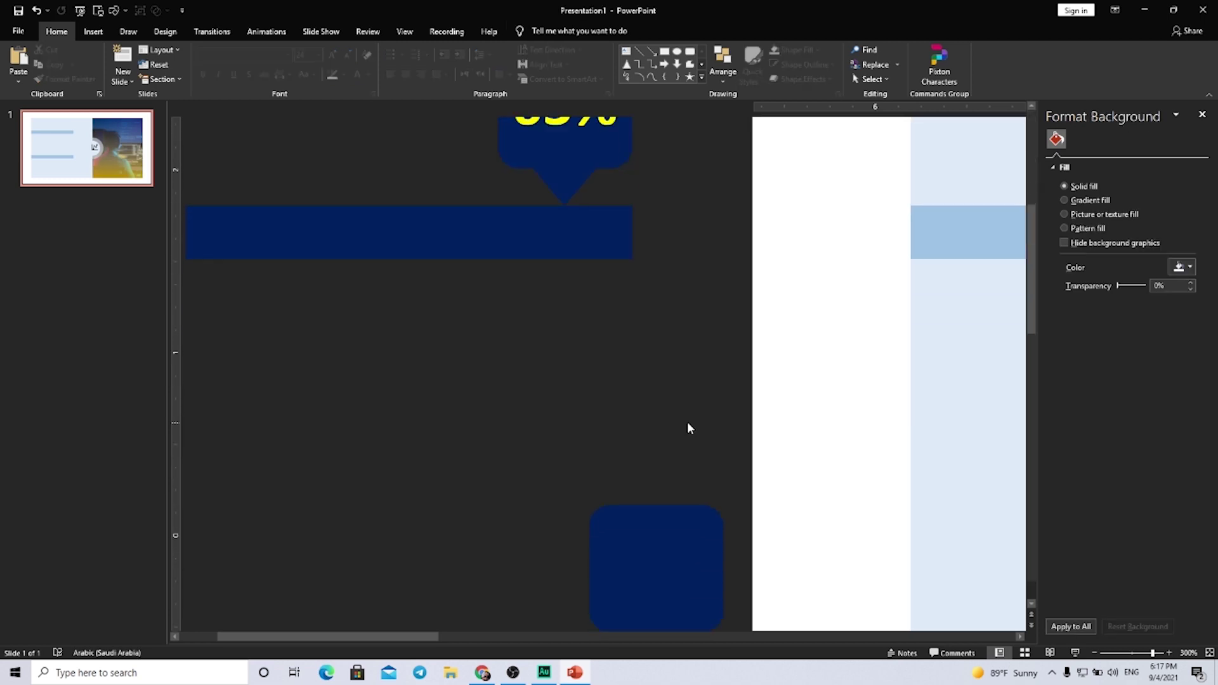
scroll(686, 421, down, 2)
click(646, 404)
key(ctrl+v)
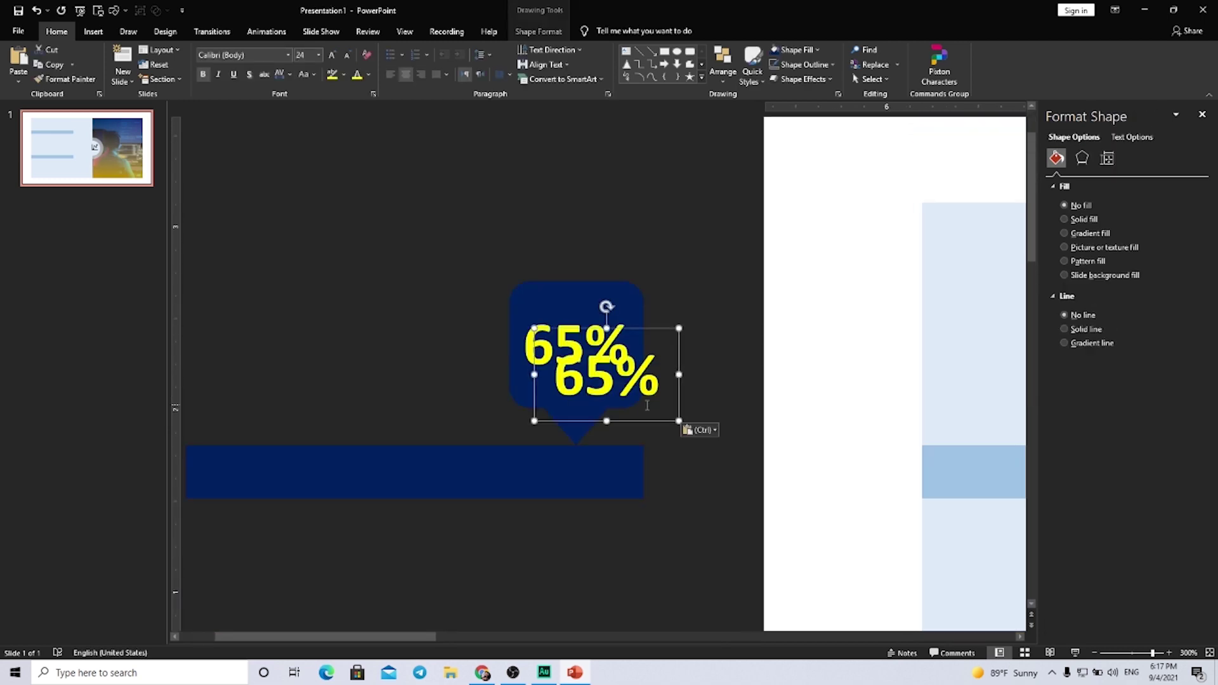
drag(659, 419, 647, 592)
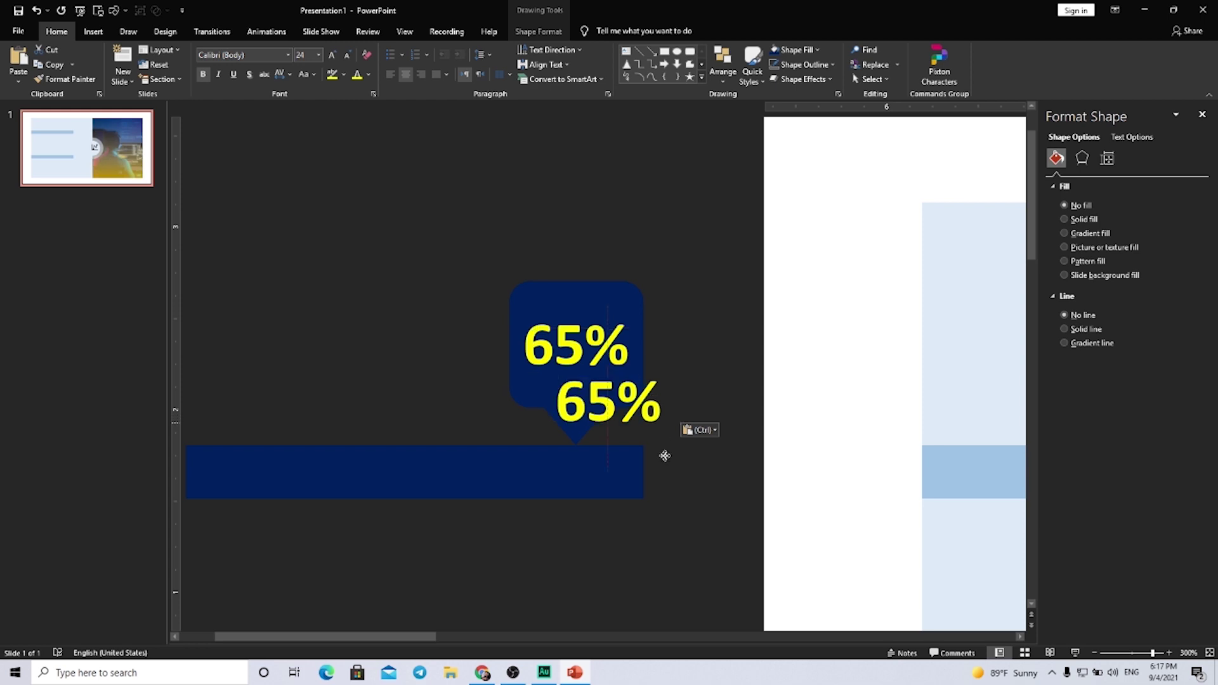
scroll(665, 563, down, 1)
scroll(670, 551, down, 2)
scroll(670, 549, down, 1)
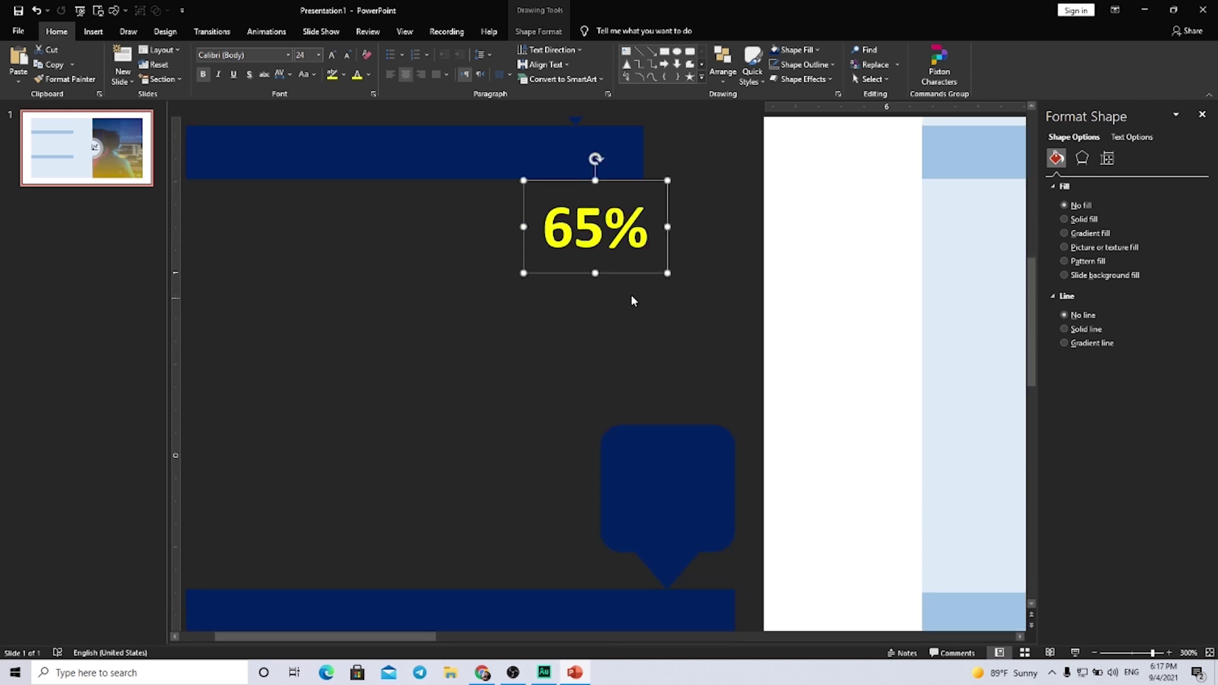
drag(640, 273, 715, 532)
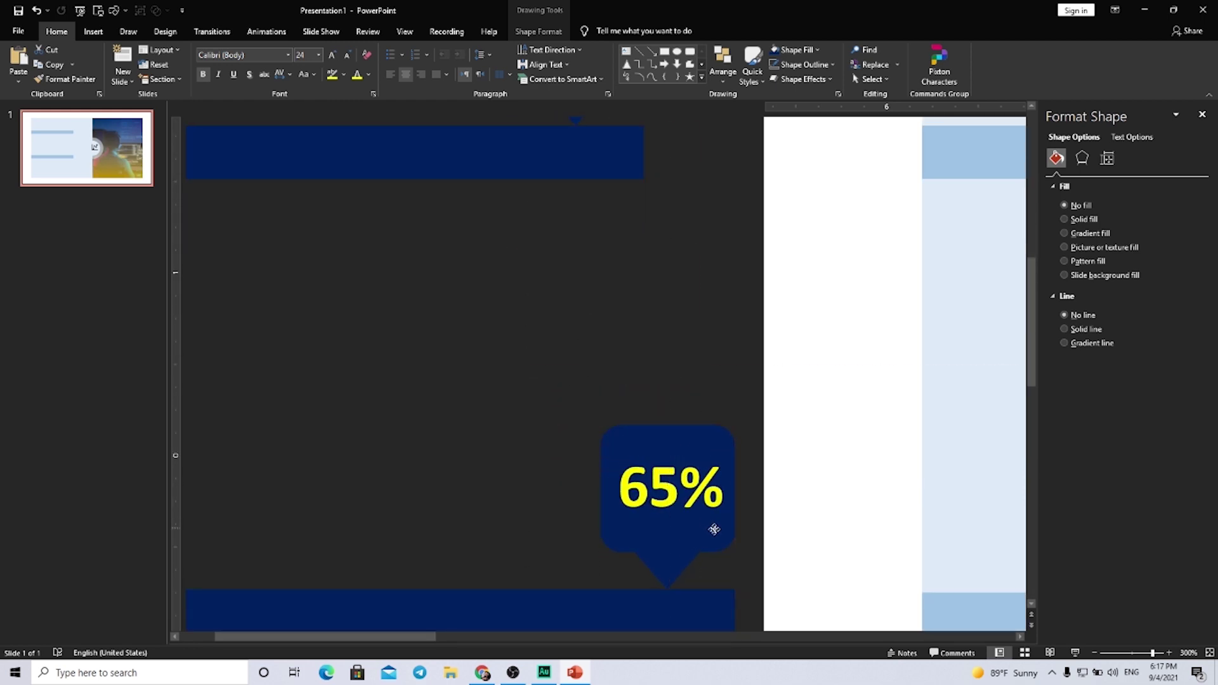
- Change the copied label's number to 85 and align it on the lower callout
double_click(648, 486)
text(8)
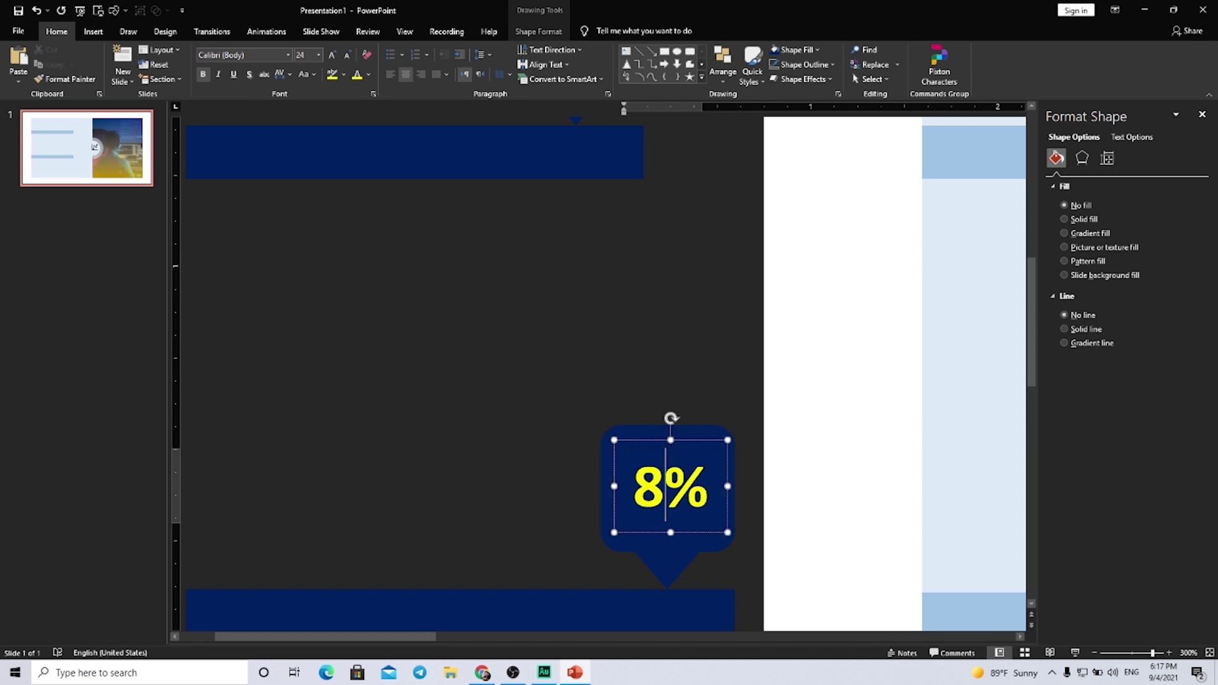
text(5)
drag(722, 441, 717, 440)
click(717, 441)
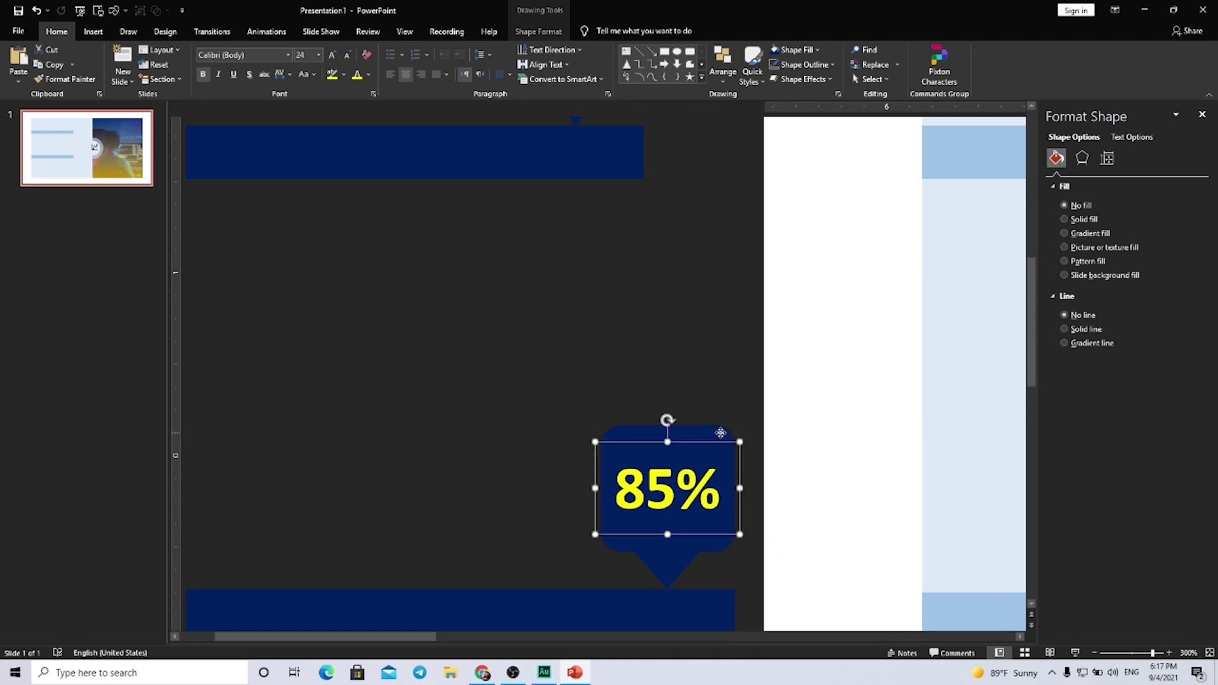
click(696, 485)
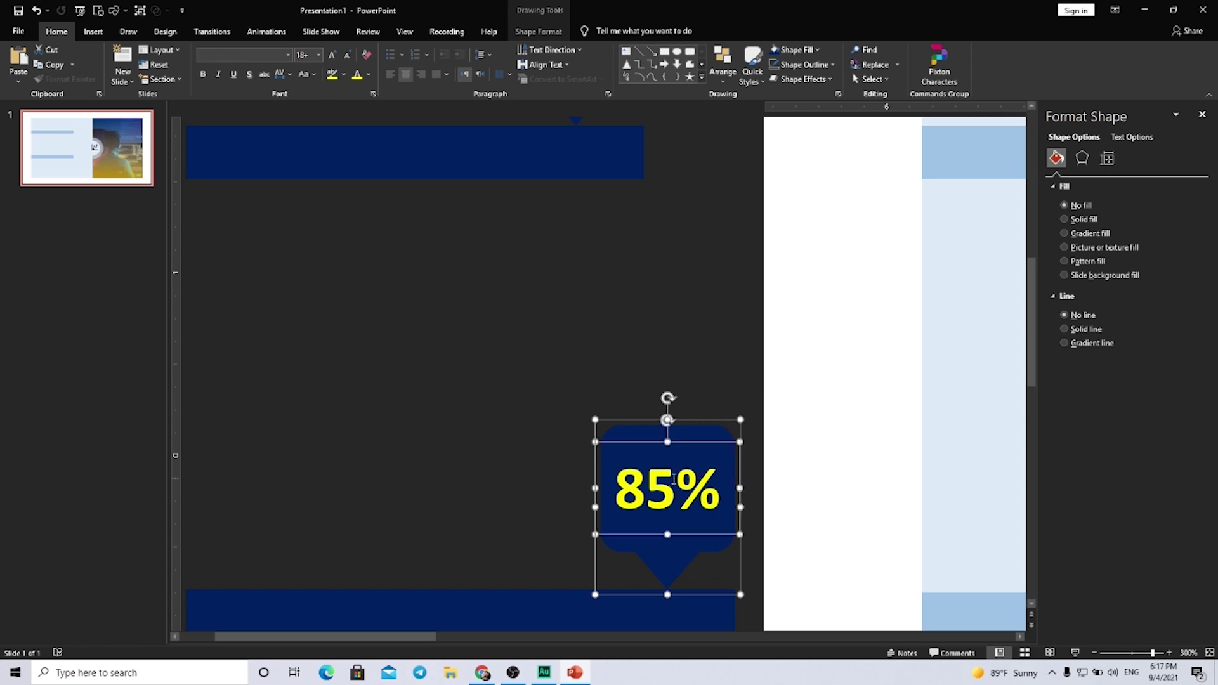
key(Escape)
scroll(557, 457, down, 5)
- Clear the selection and draw a text box below the first light-blue bar
scroll(552, 455, down, 2)
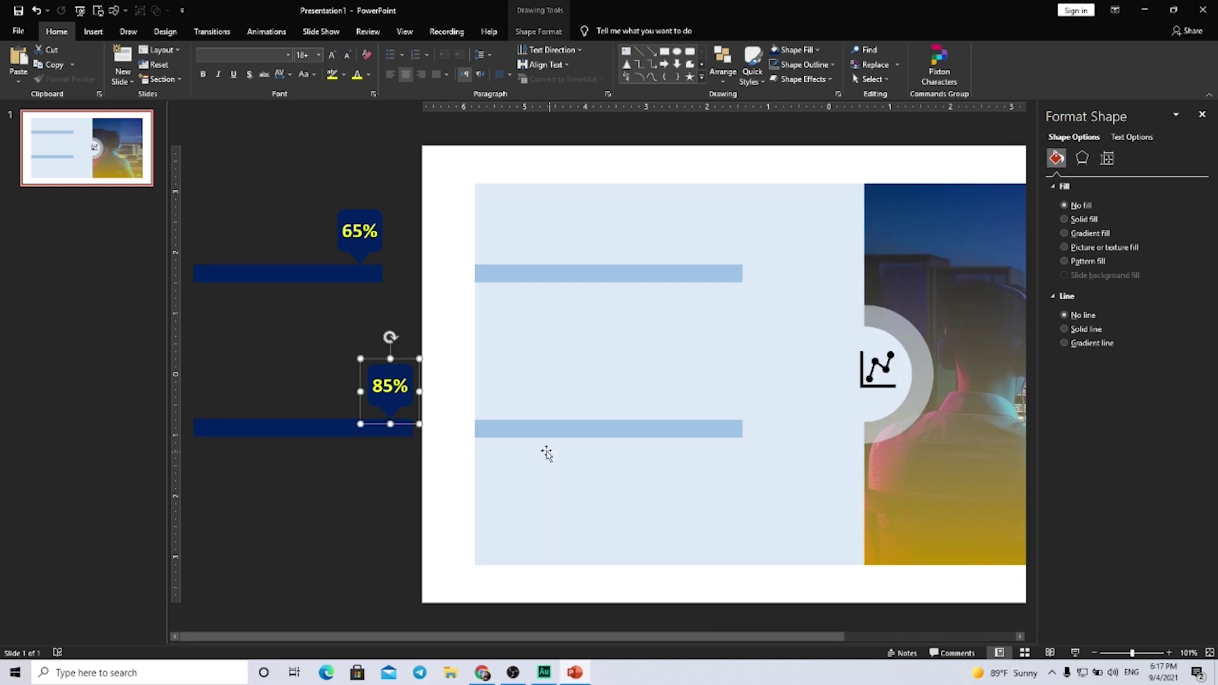
click(291, 311)
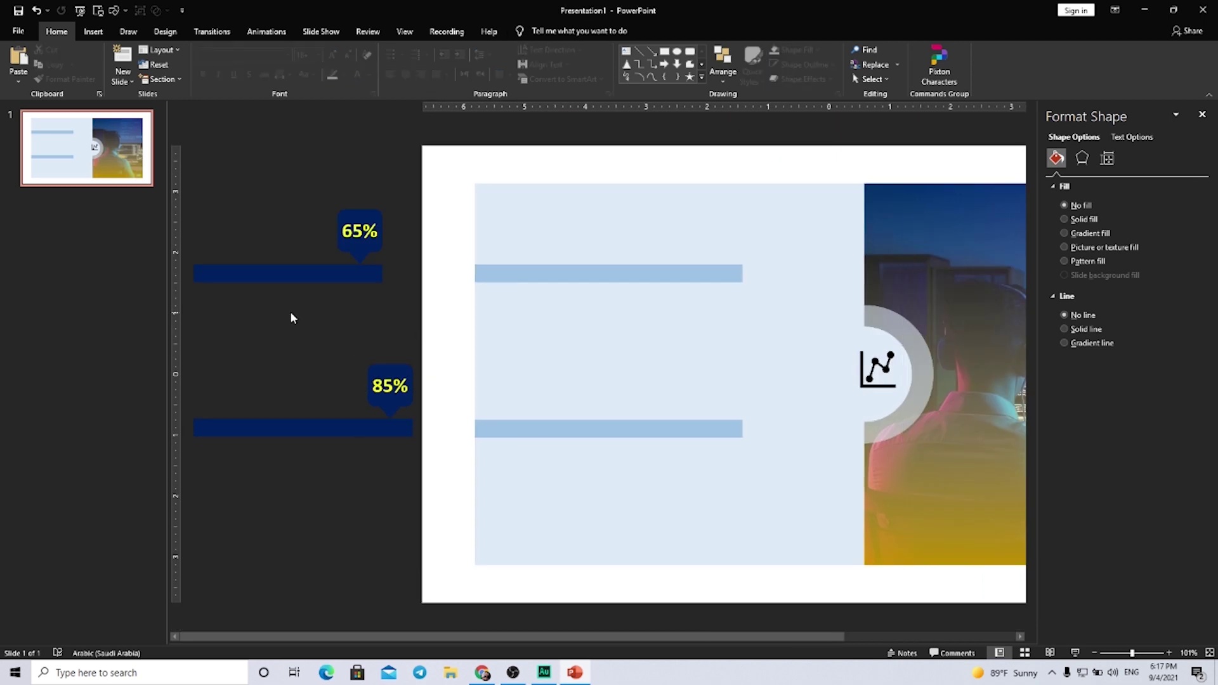
click(303, 273)
click(383, 315)
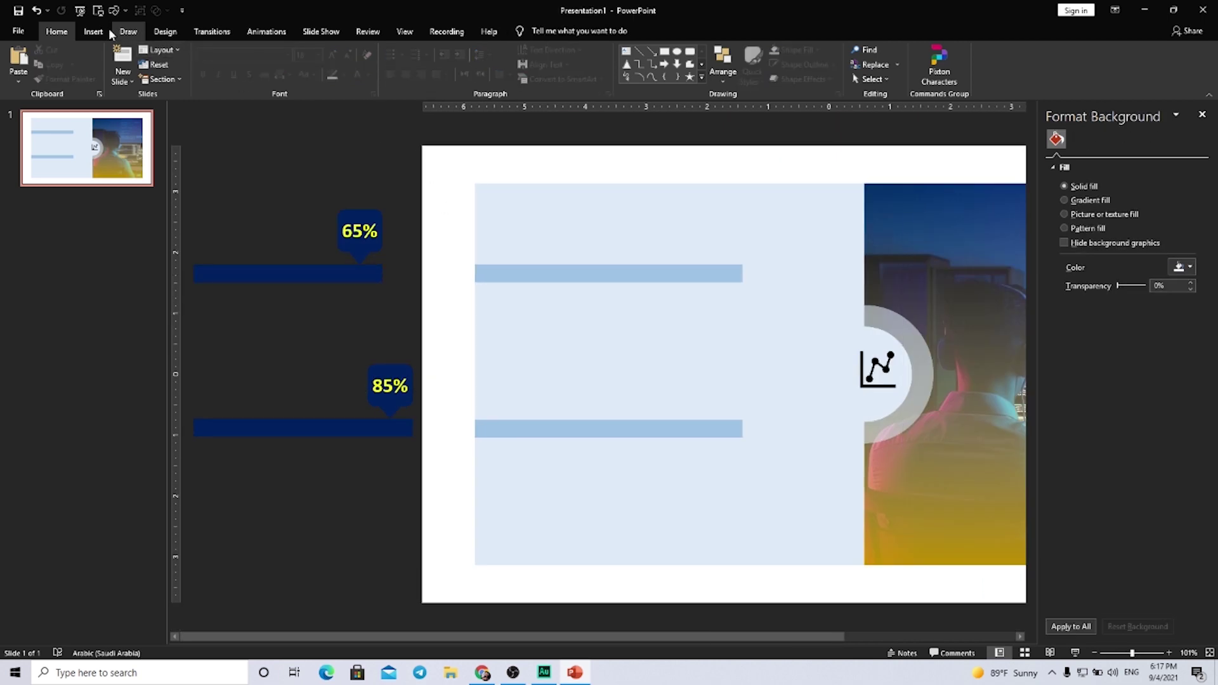
click(95, 31)
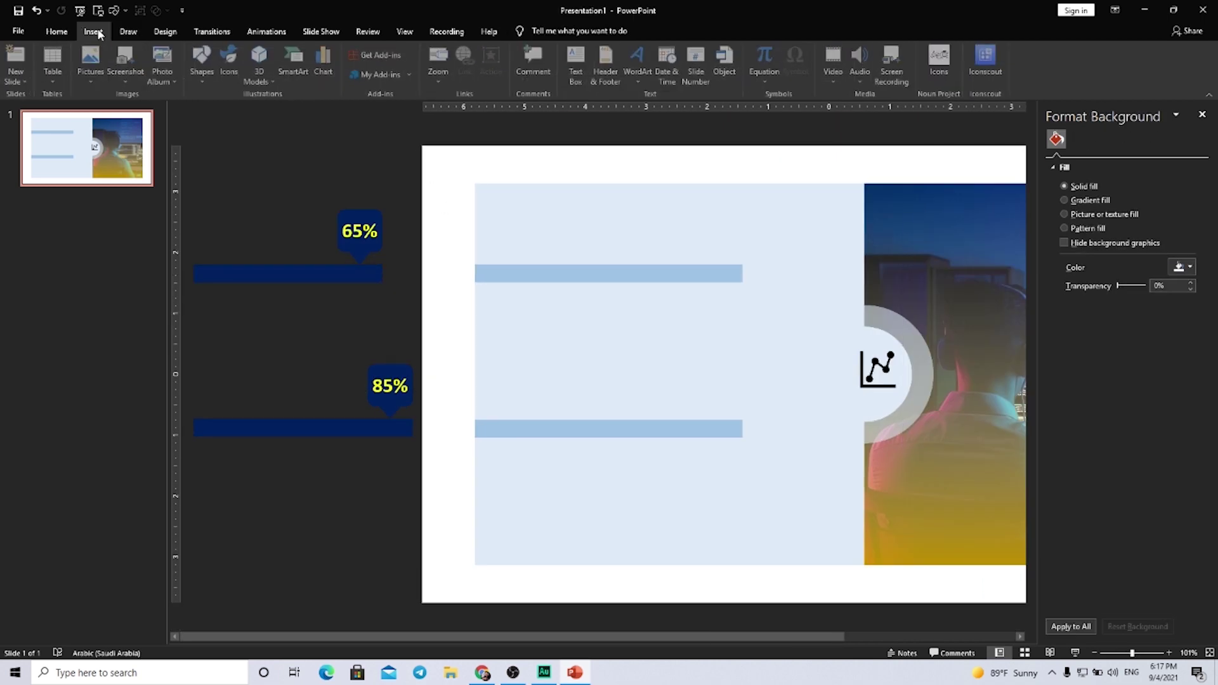
click(578, 72)
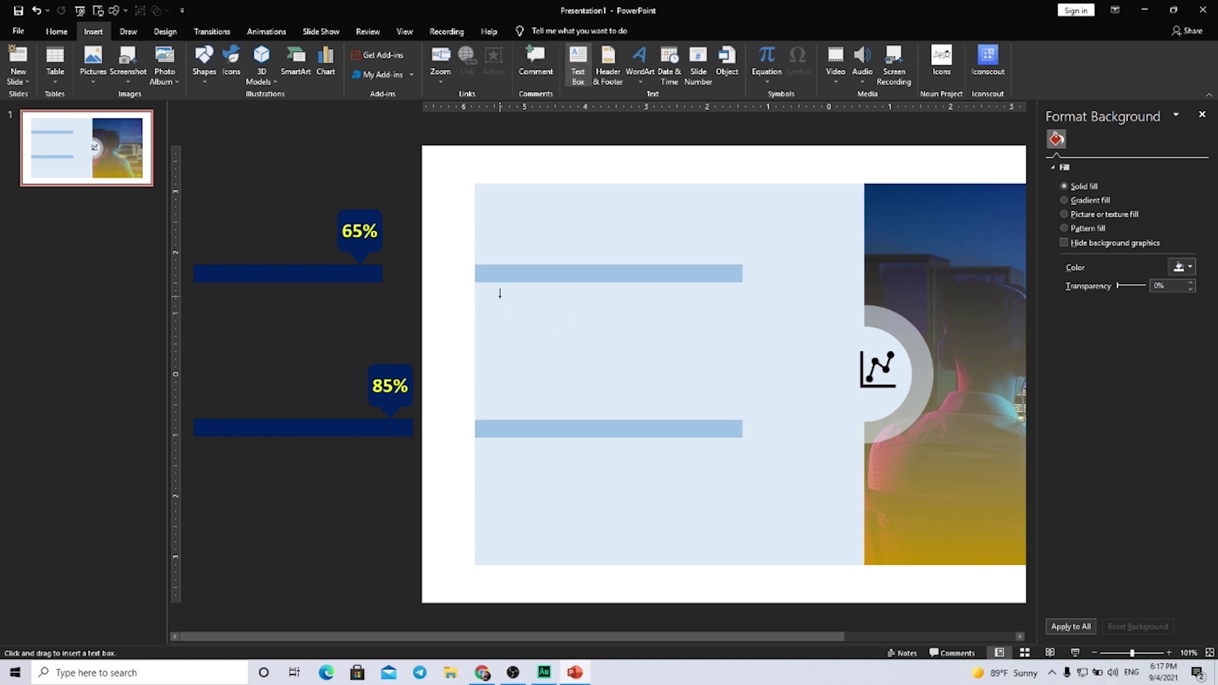
drag(476, 294, 691, 413)
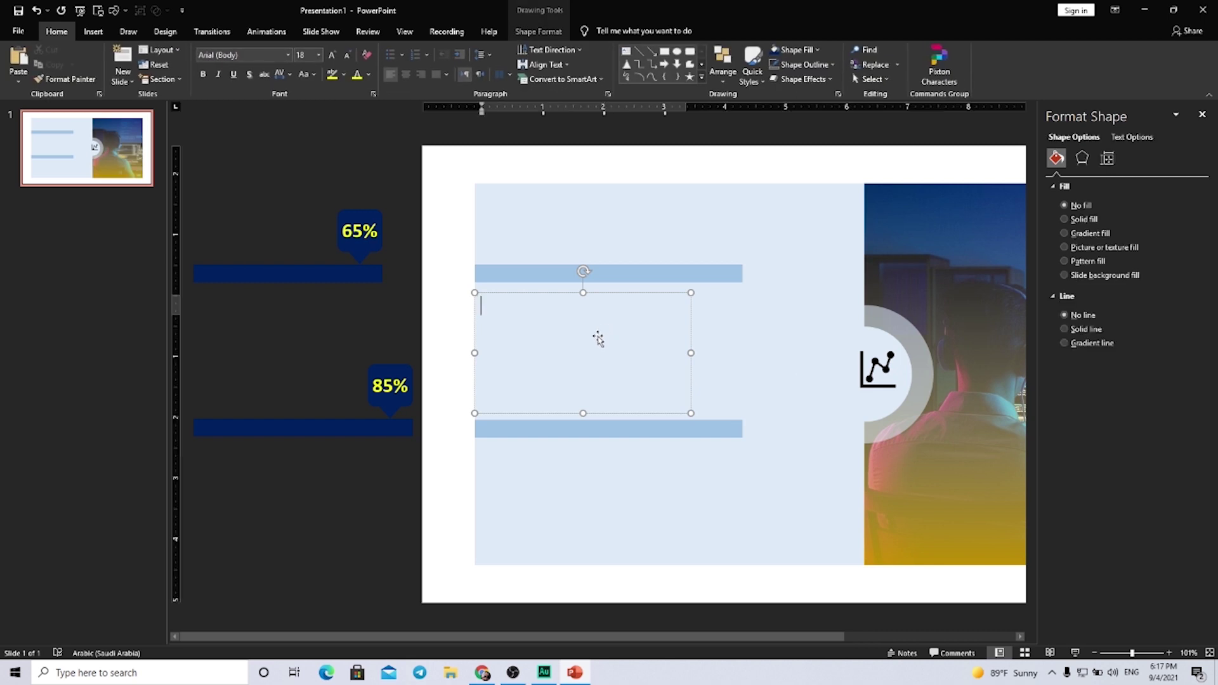
- Generate sample text with =rand(), keep one paragraph, and reduce its font to 14 pt
key(alt+shift)
text(=rand)
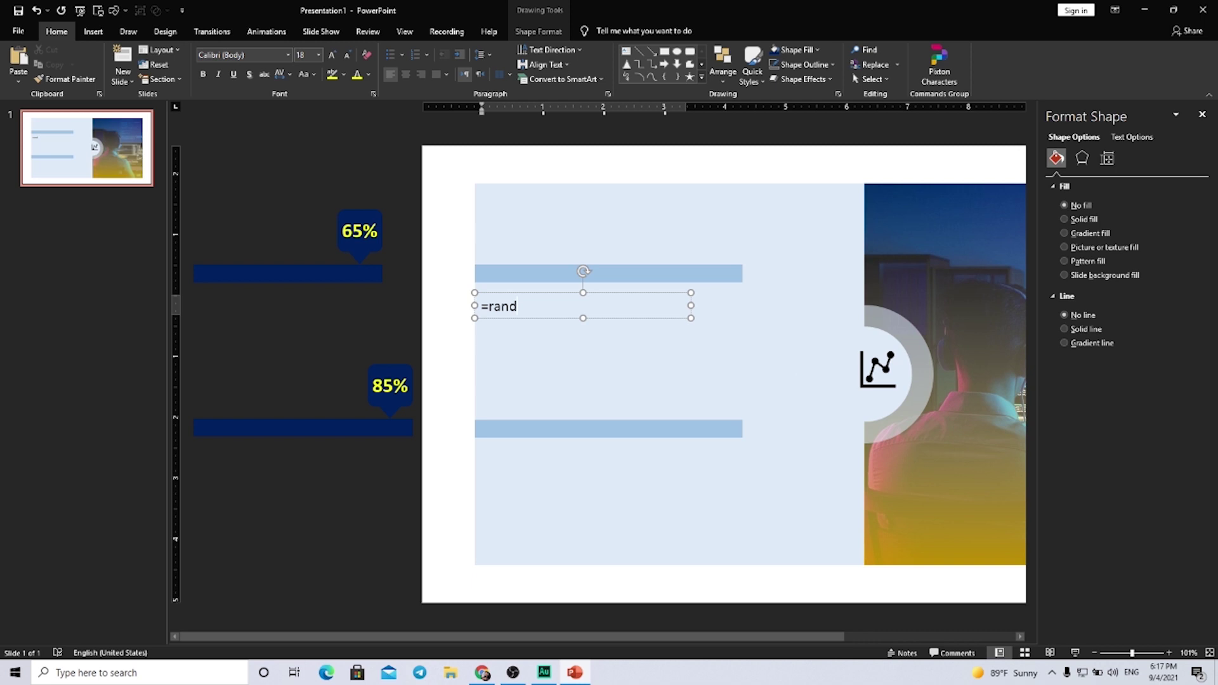
text(()
key(Return)
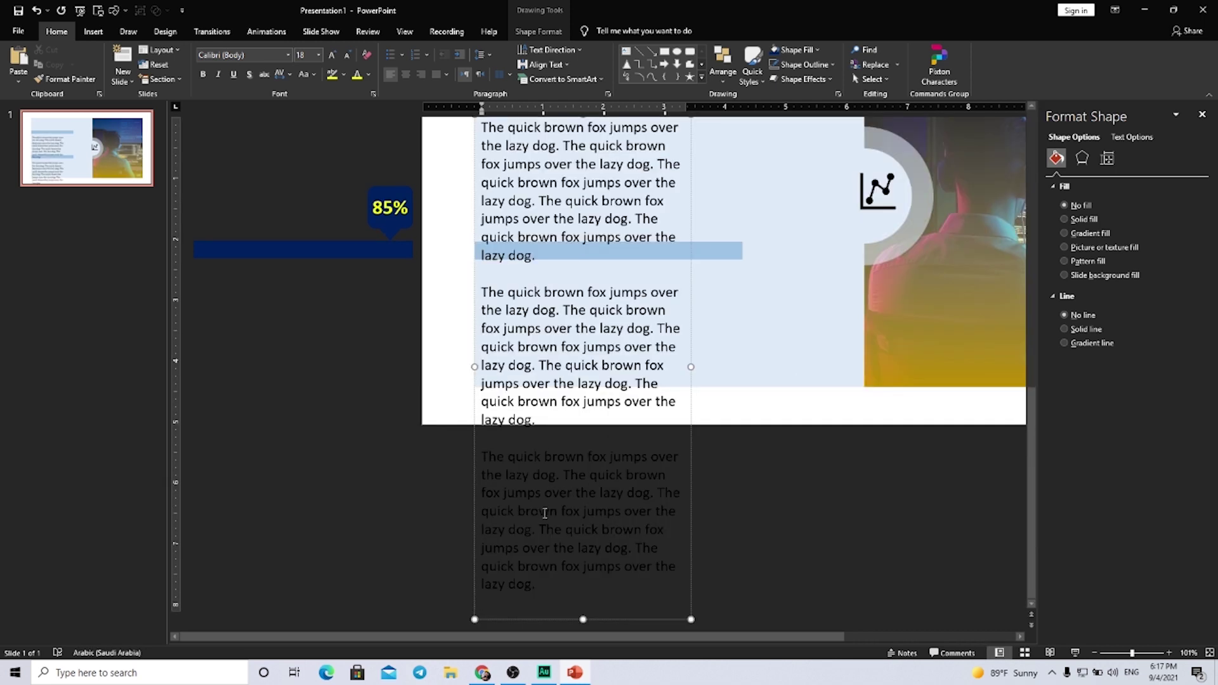
triple_click(545, 512)
scroll(546, 495, up, 3)
double_click(559, 438)
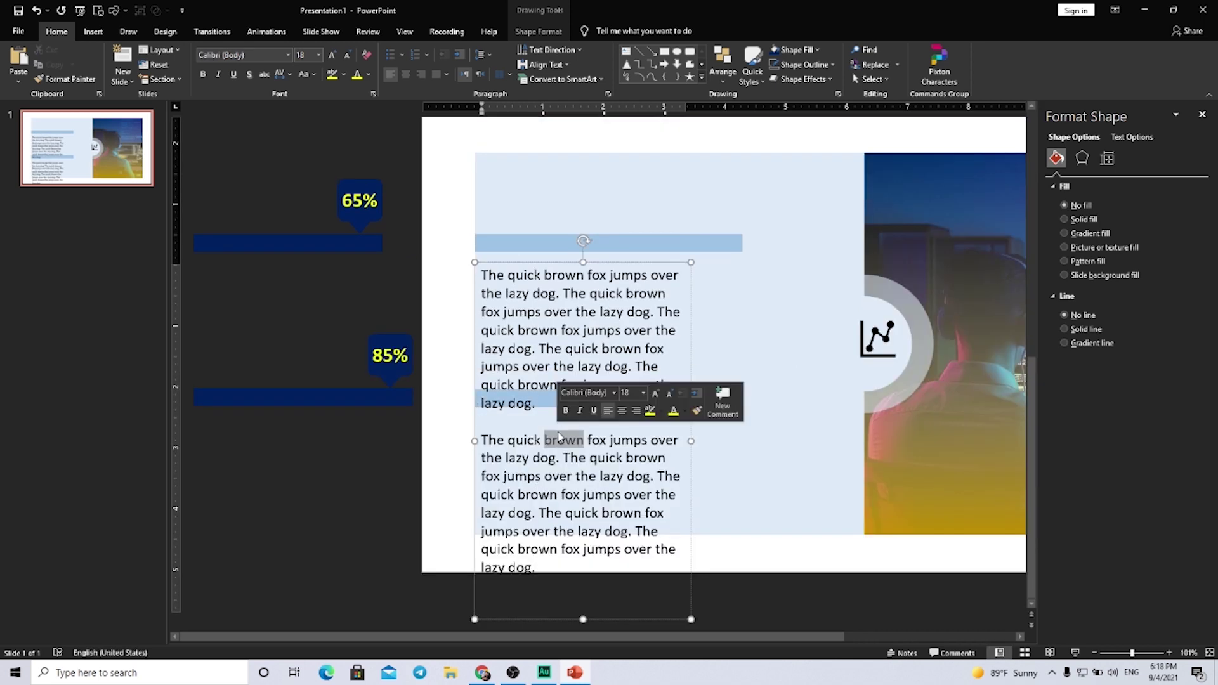
triple_click(560, 438)
key(BackSpace)
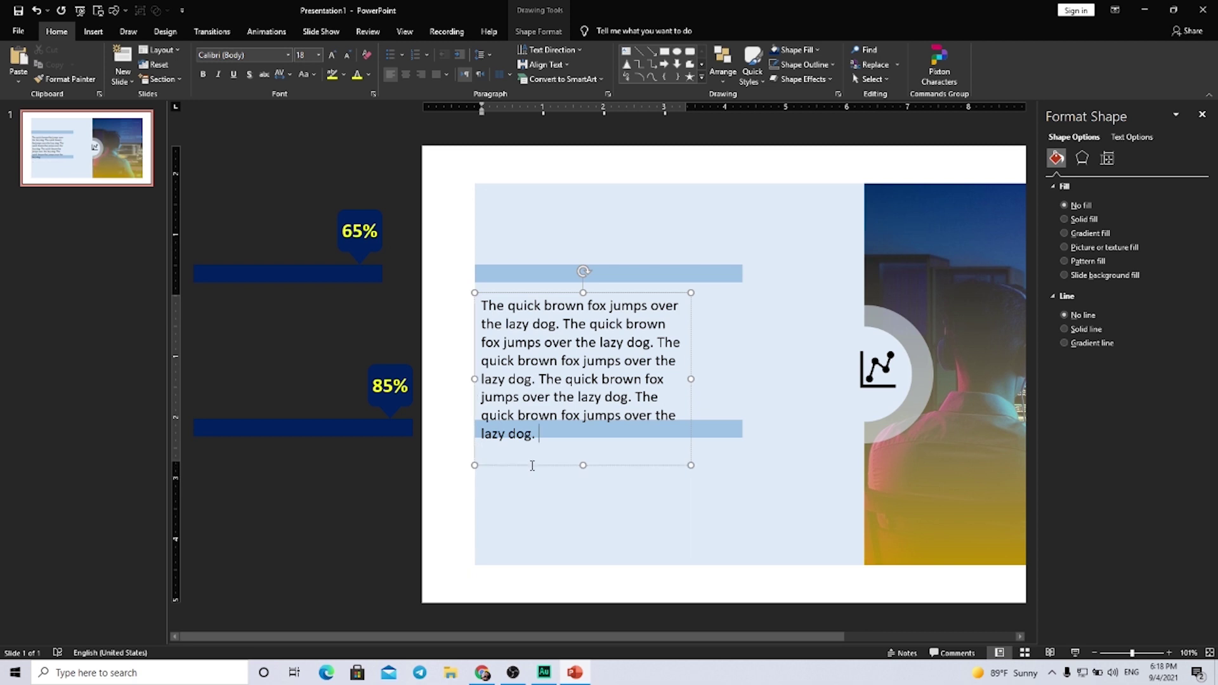
key(Delete)
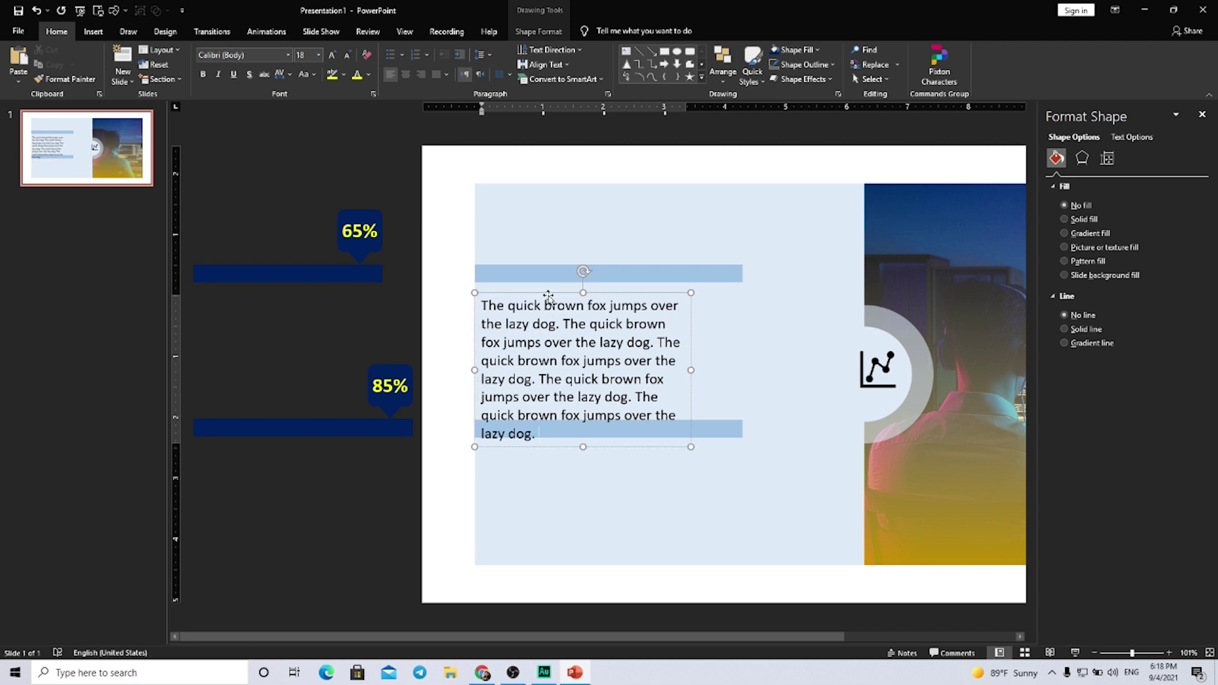
click(549, 296)
click(347, 55)
- Set the paragraph to 12 pt with 1.5 line spacing, widen it, and copy it below the second bar
click(347, 55)
click(347, 55)
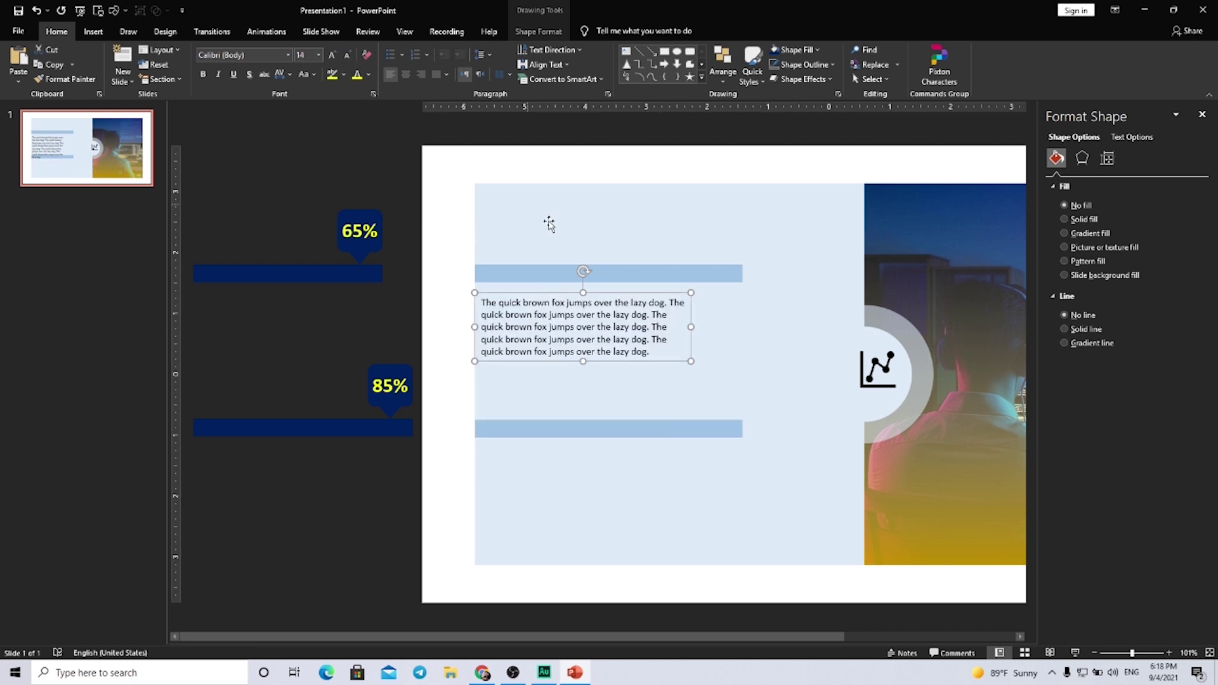
drag(694, 325, 689, 349)
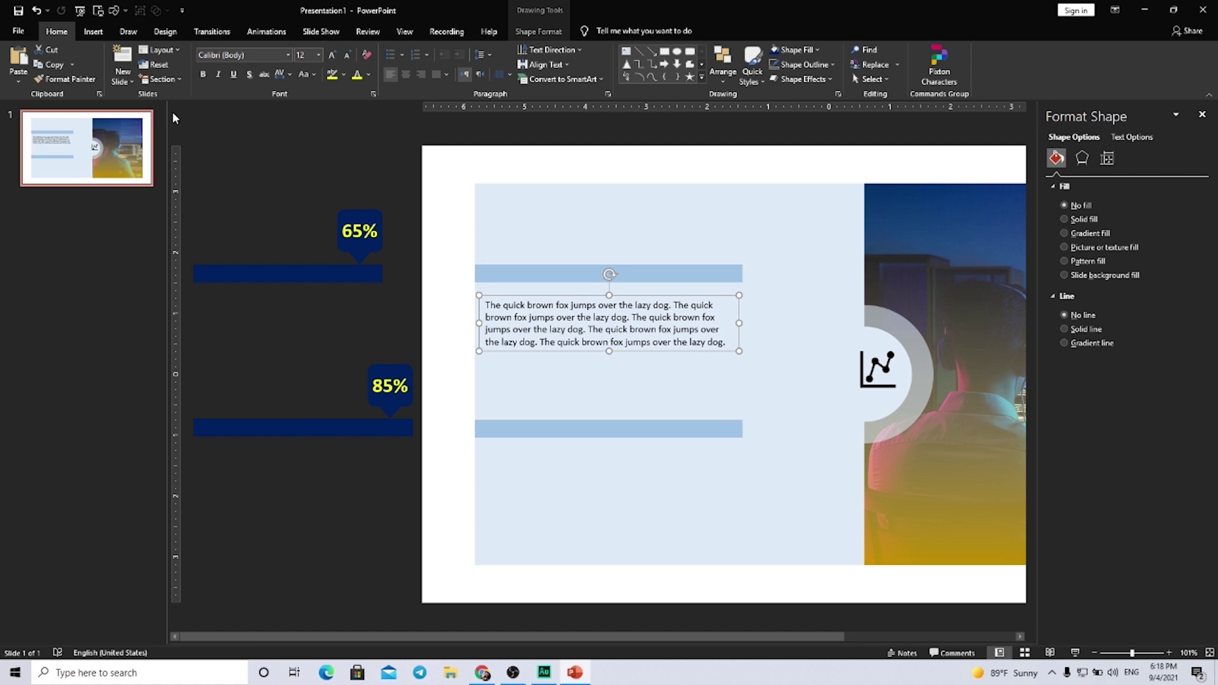
click(288, 55)
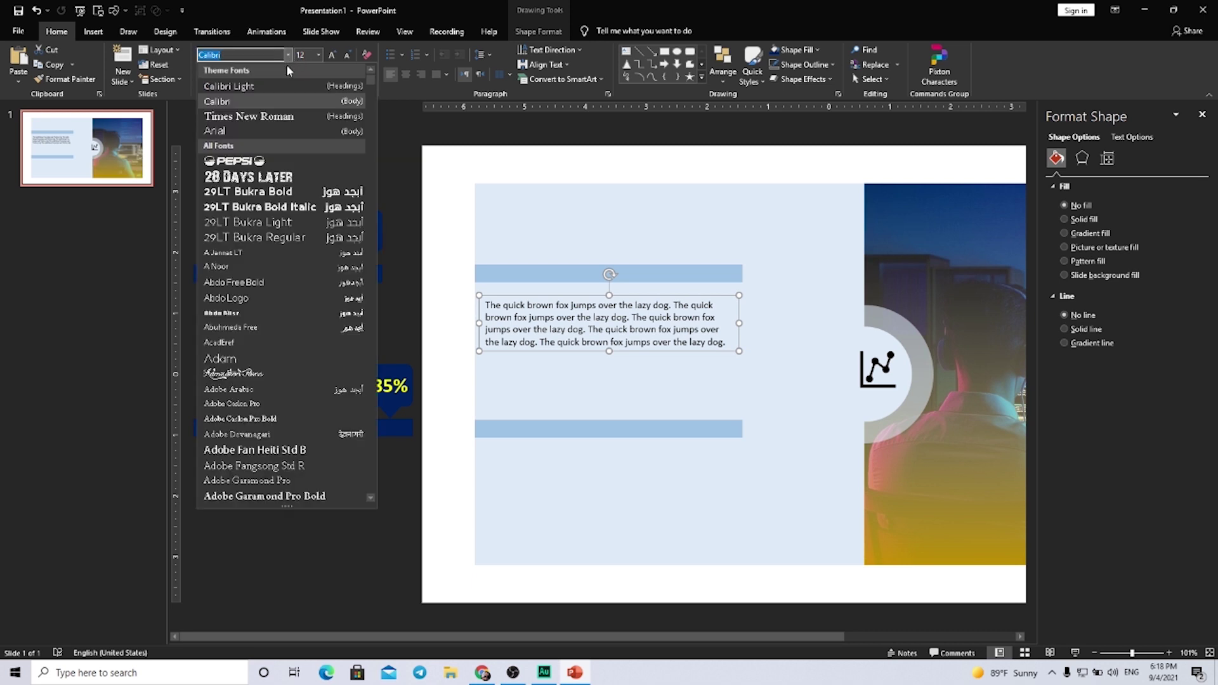
key(Escape)
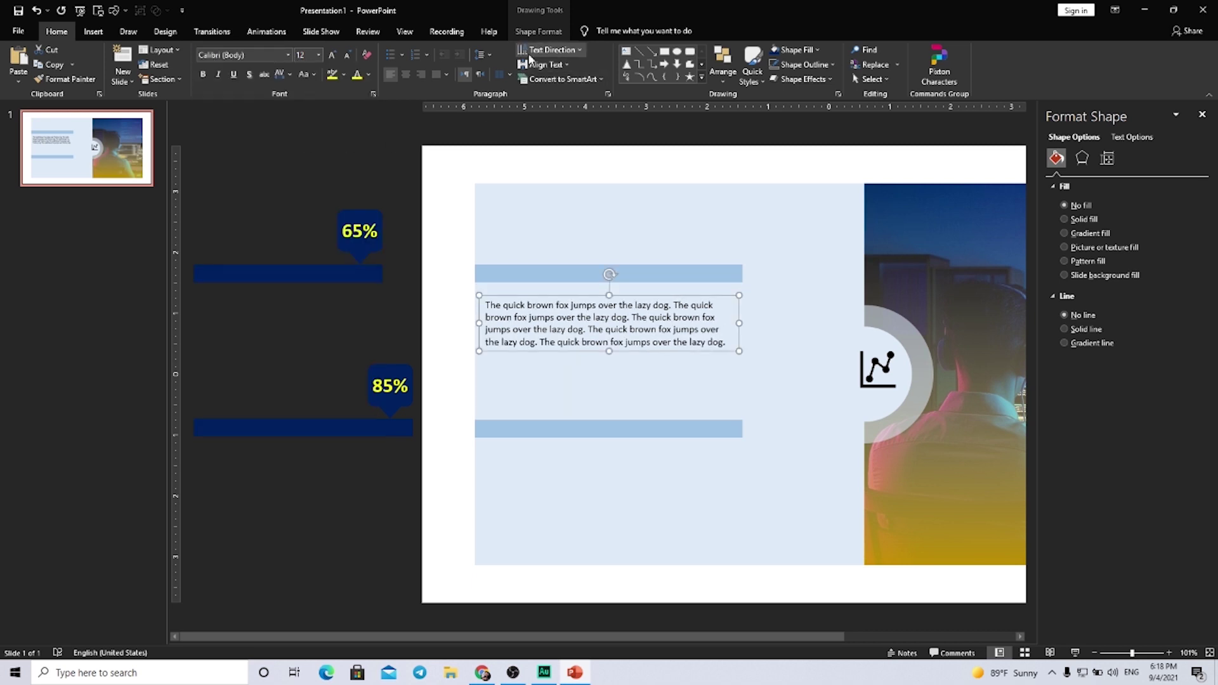
click(487, 54)
click(496, 91)
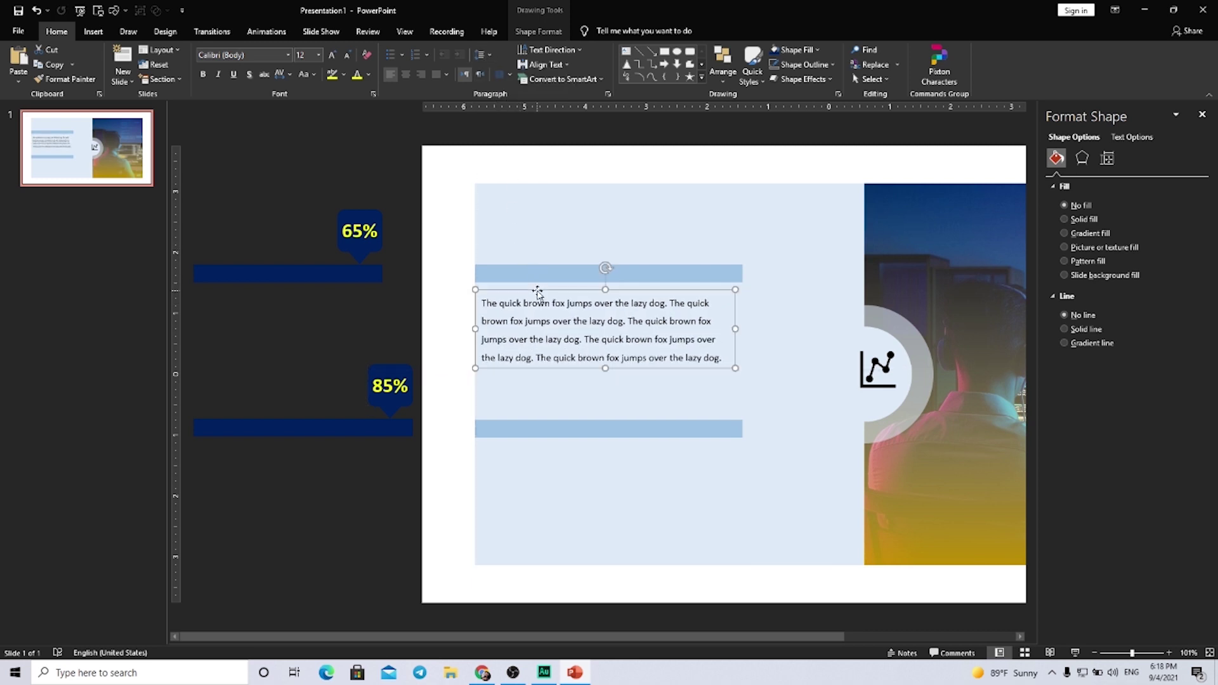
drag(540, 296, 546, 300)
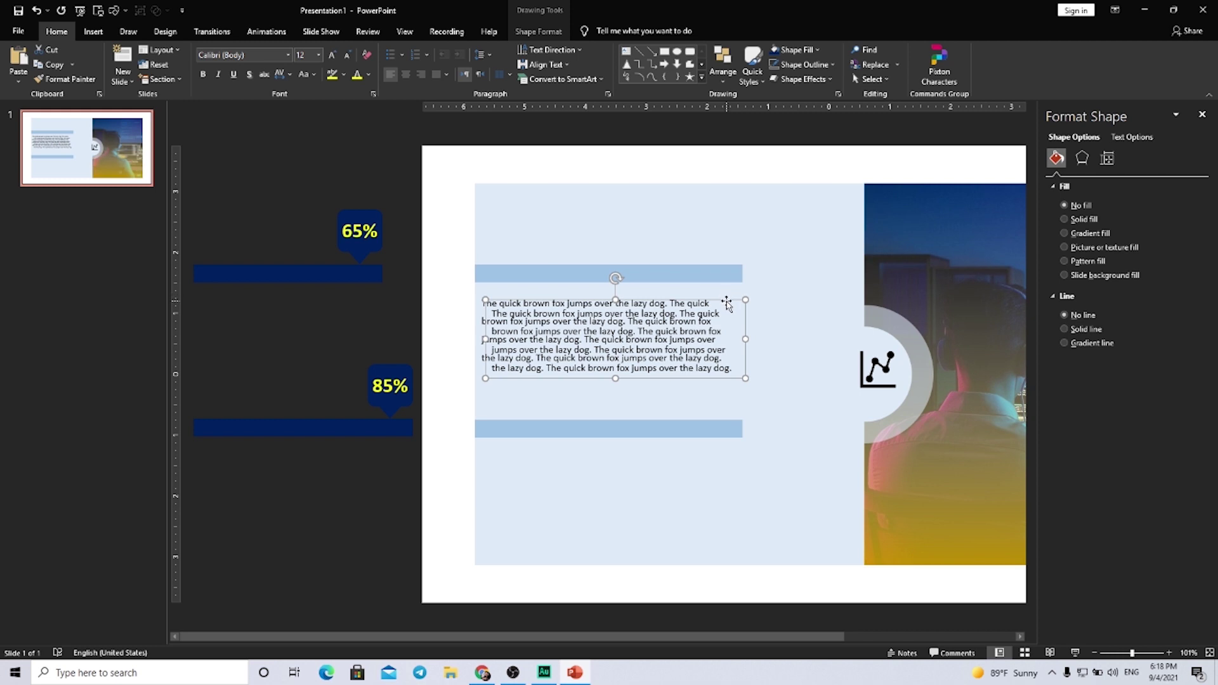
drag(727, 303, 717, 450)
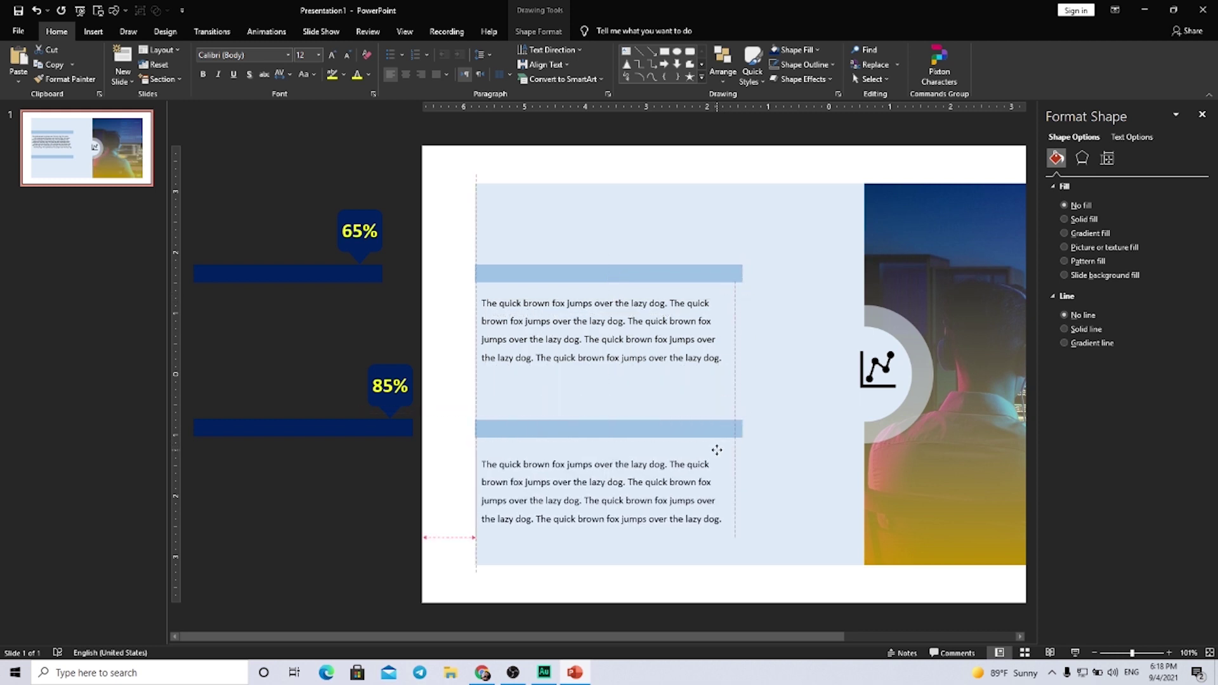
drag(716, 450, 715, 449)
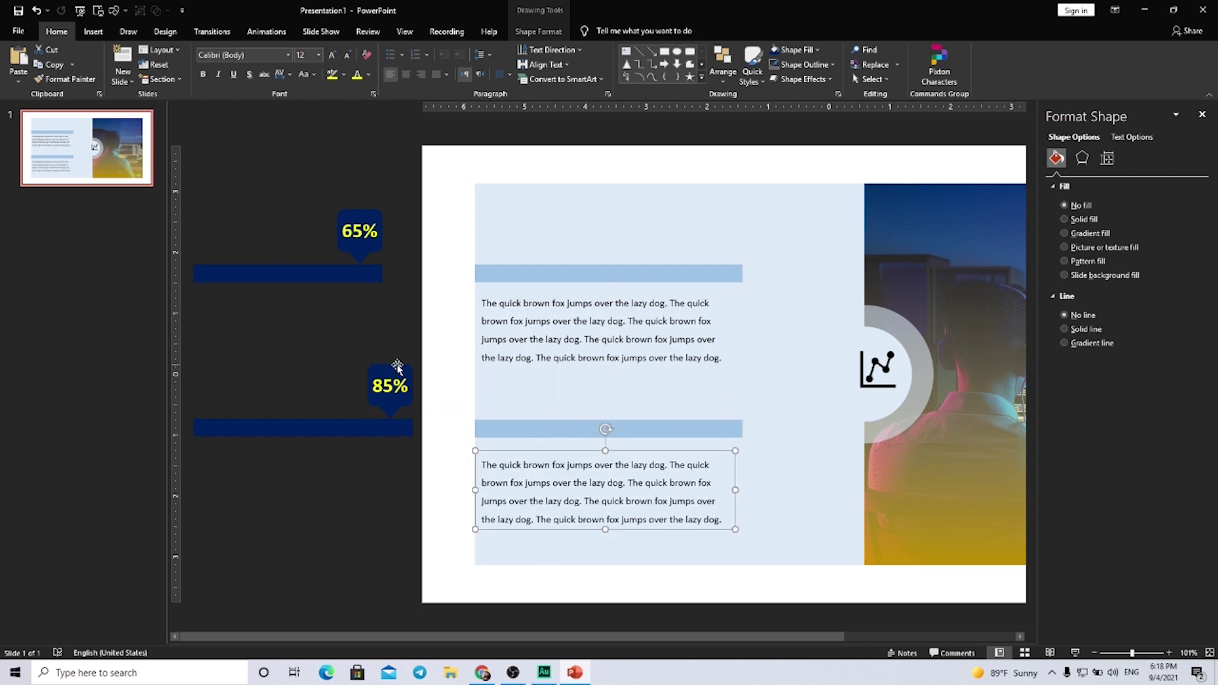
- Select the 85% callout together with its navy bar
click(329, 279)
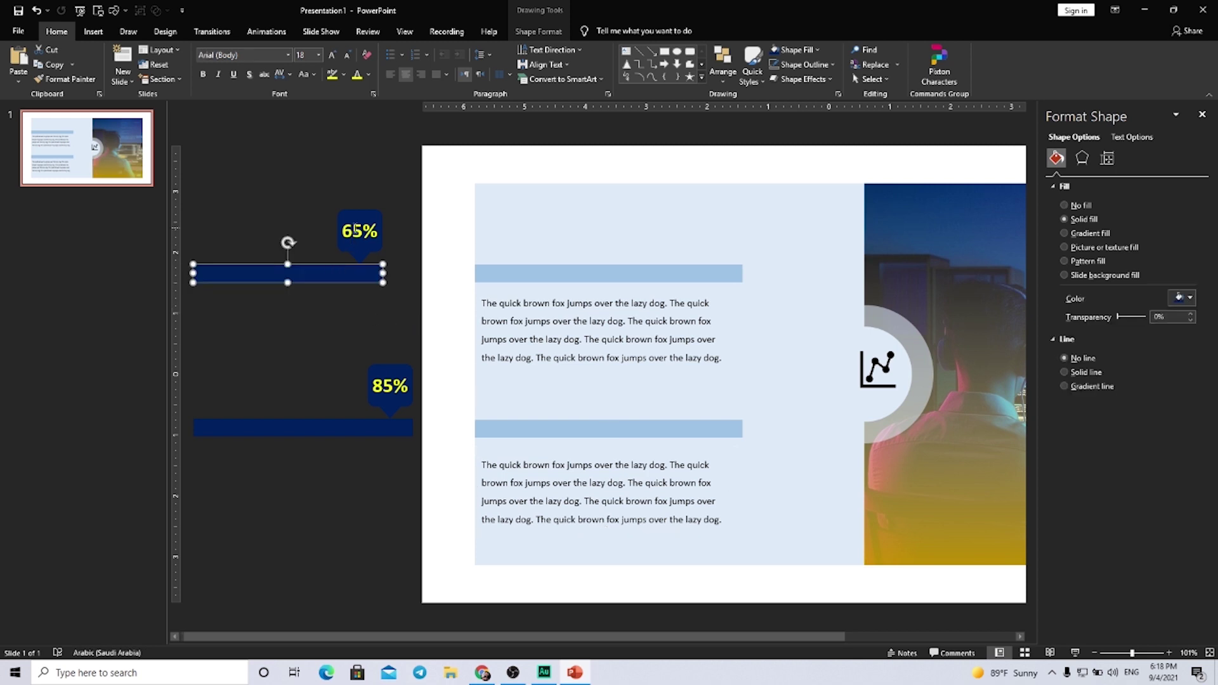
shift+click(357, 230)
click(375, 257)
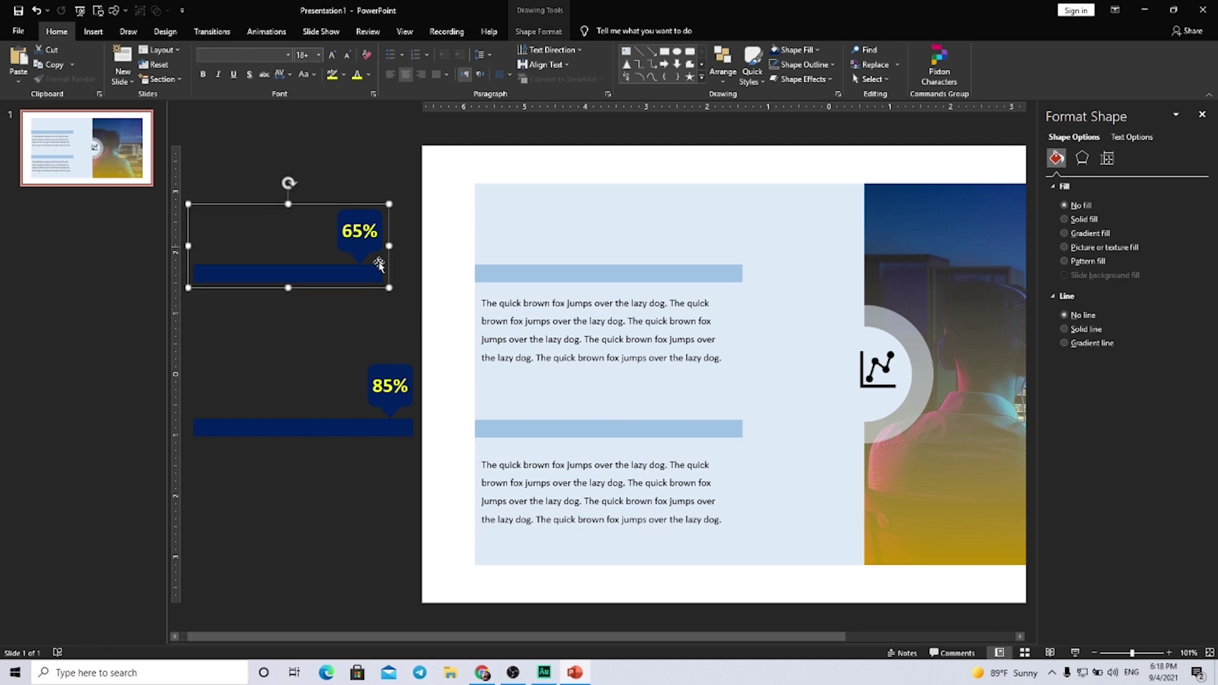
click(365, 398)
shift+click(333, 422)
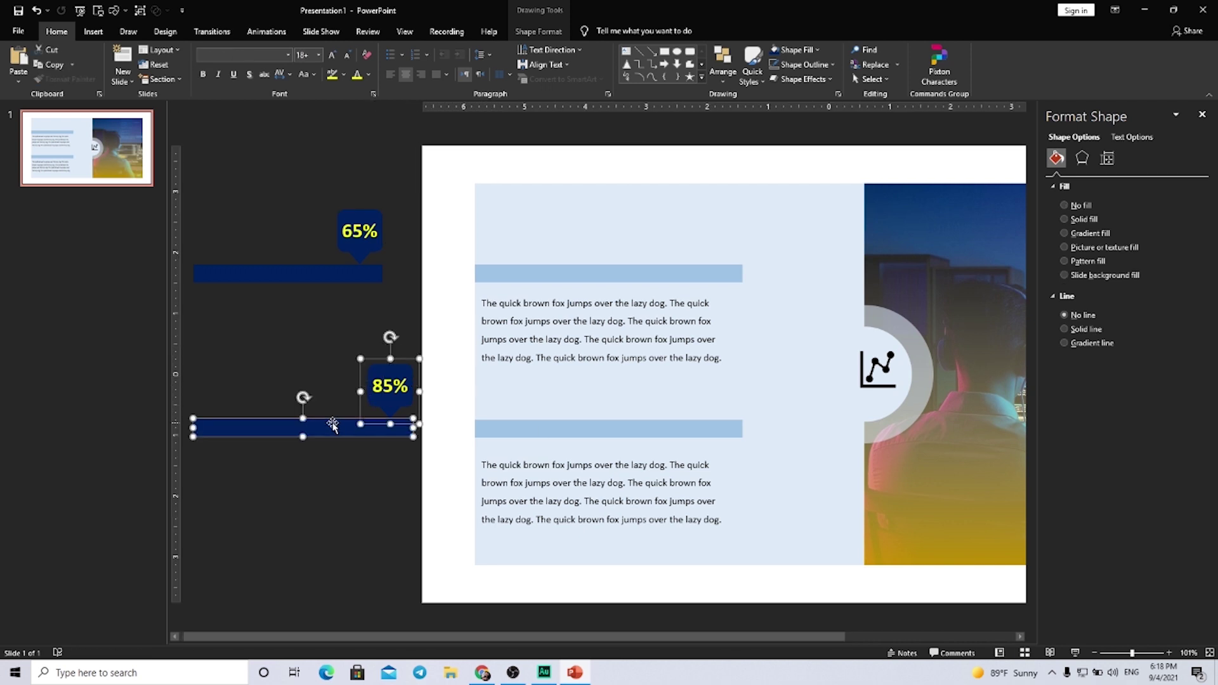
- Group the 85% callout with its bar, then test both groups on the light-blue tracks
key(ctrl+g)
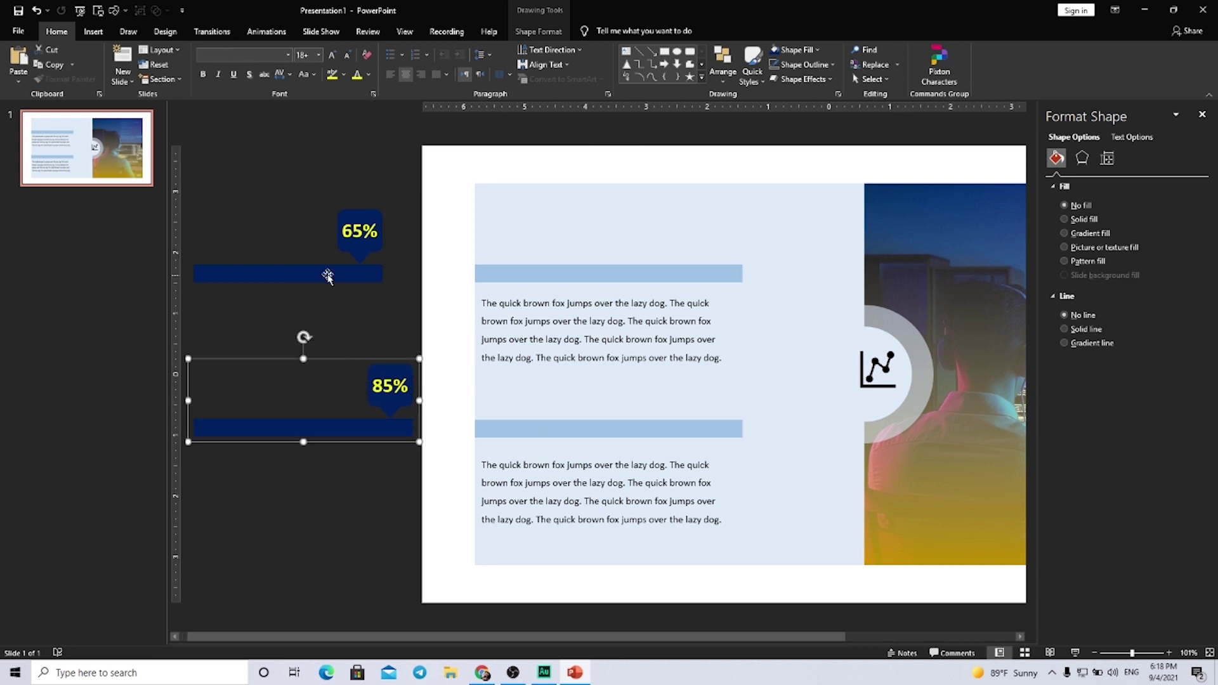
click(329, 273)
drag(346, 286, 626, 287)
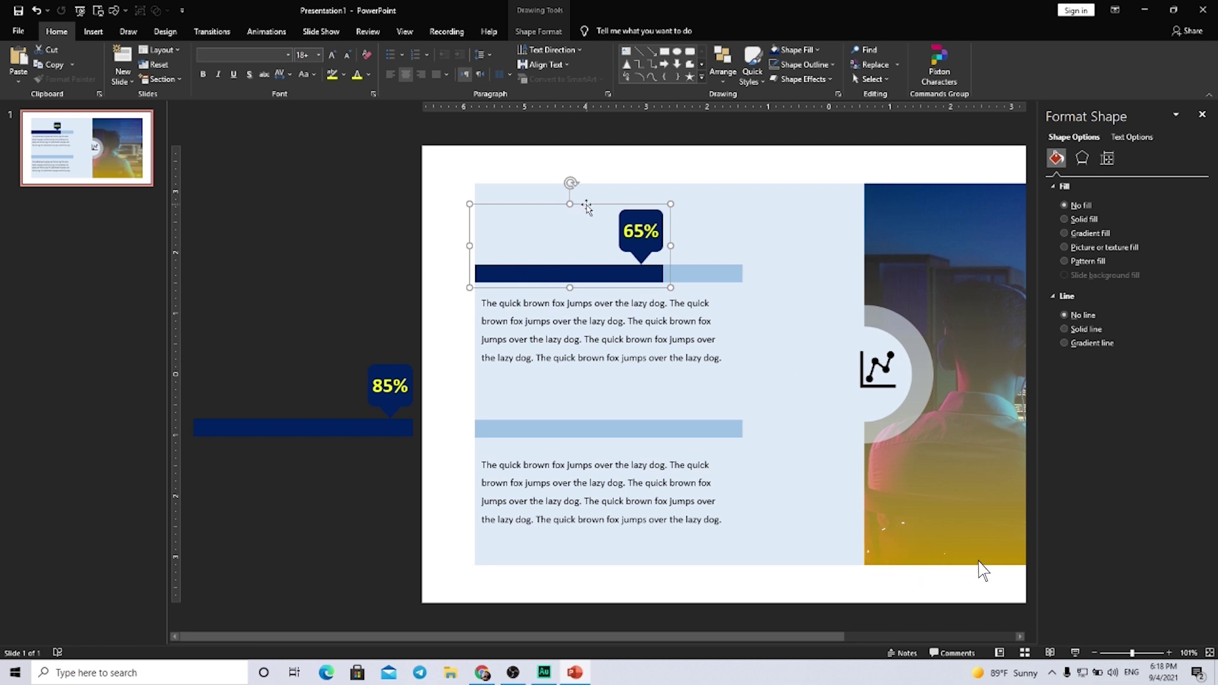
drag(587, 208, 630, 206)
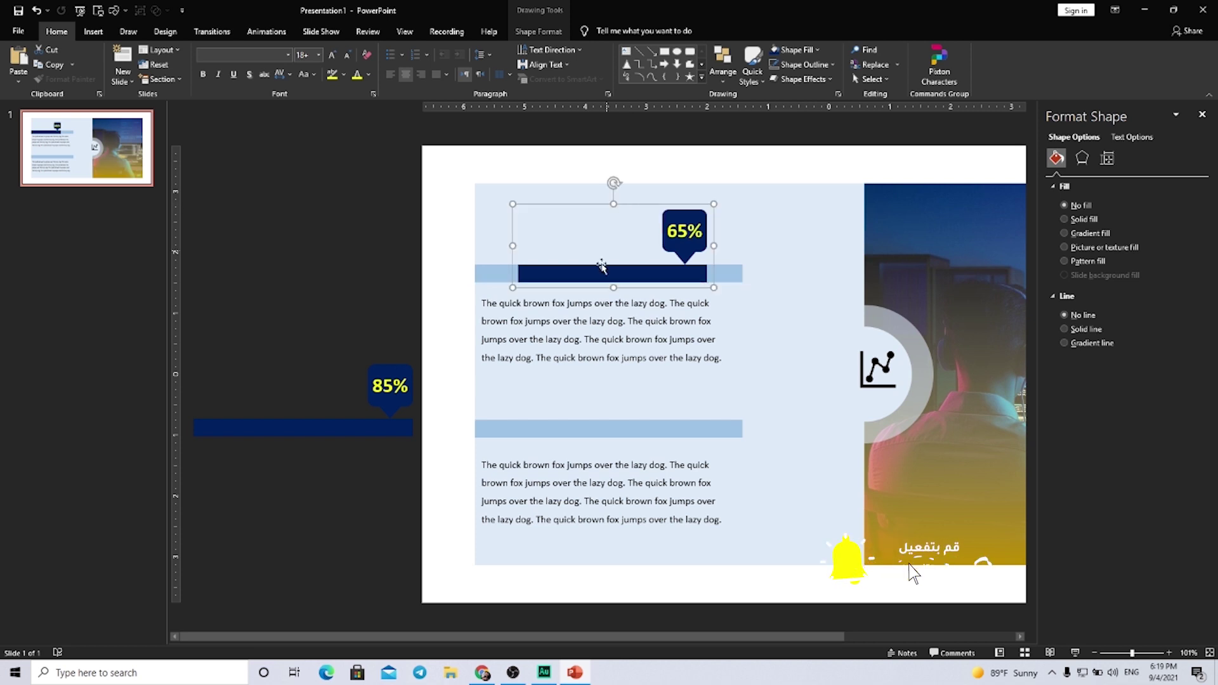
click(349, 425)
drag(334, 430, 642, 429)
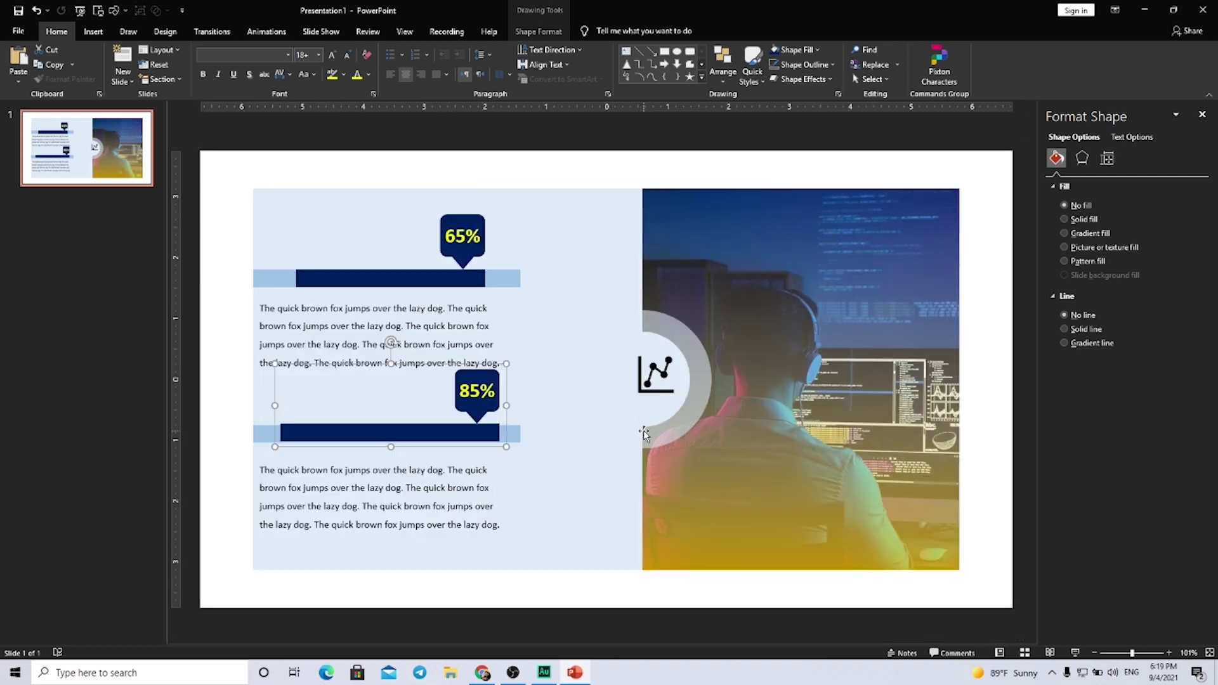
key(ctrl+Down)
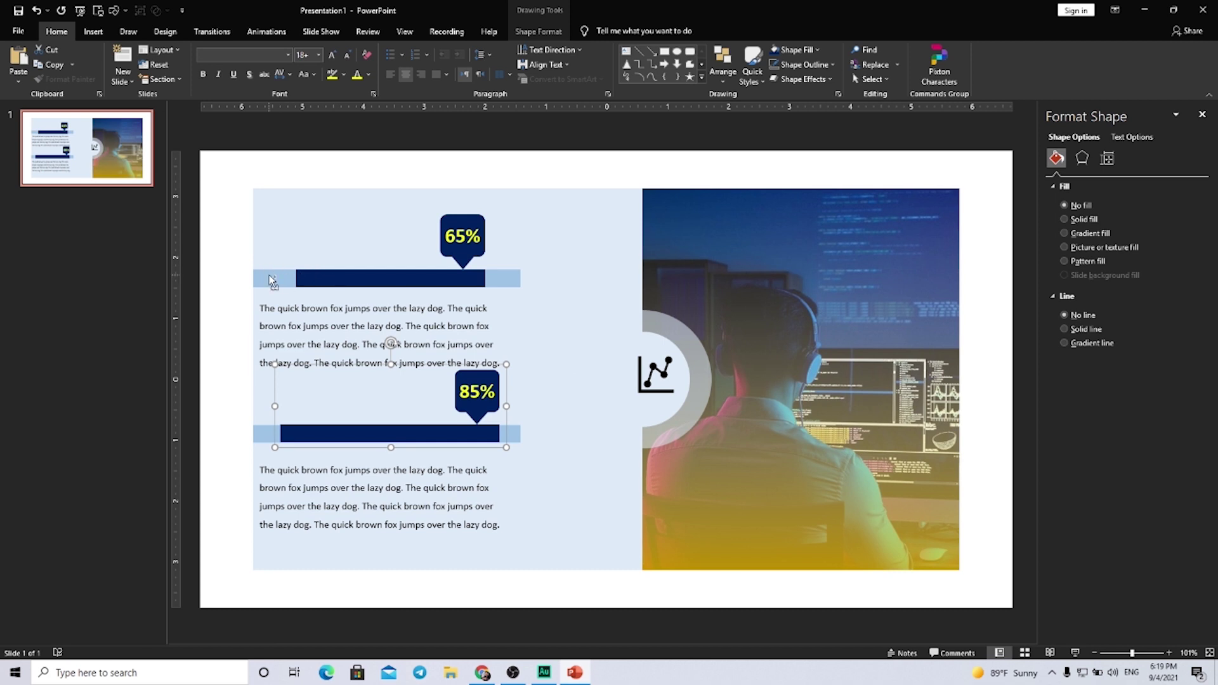
- Move both percentage groups back off the slide's left edge
key(Left)
key(Left)
key(Left)
click(269, 275)
key(Left)
key(Left)
key(Left)
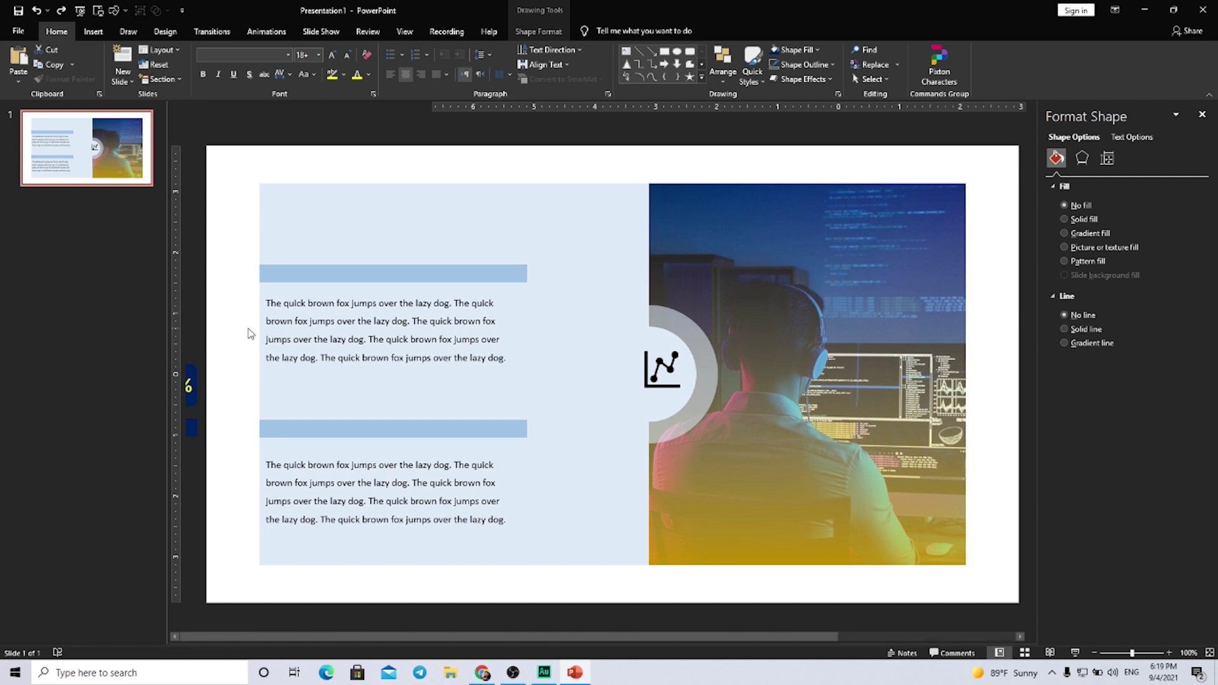
click(238, 332)
scroll(237, 333, left, 3)
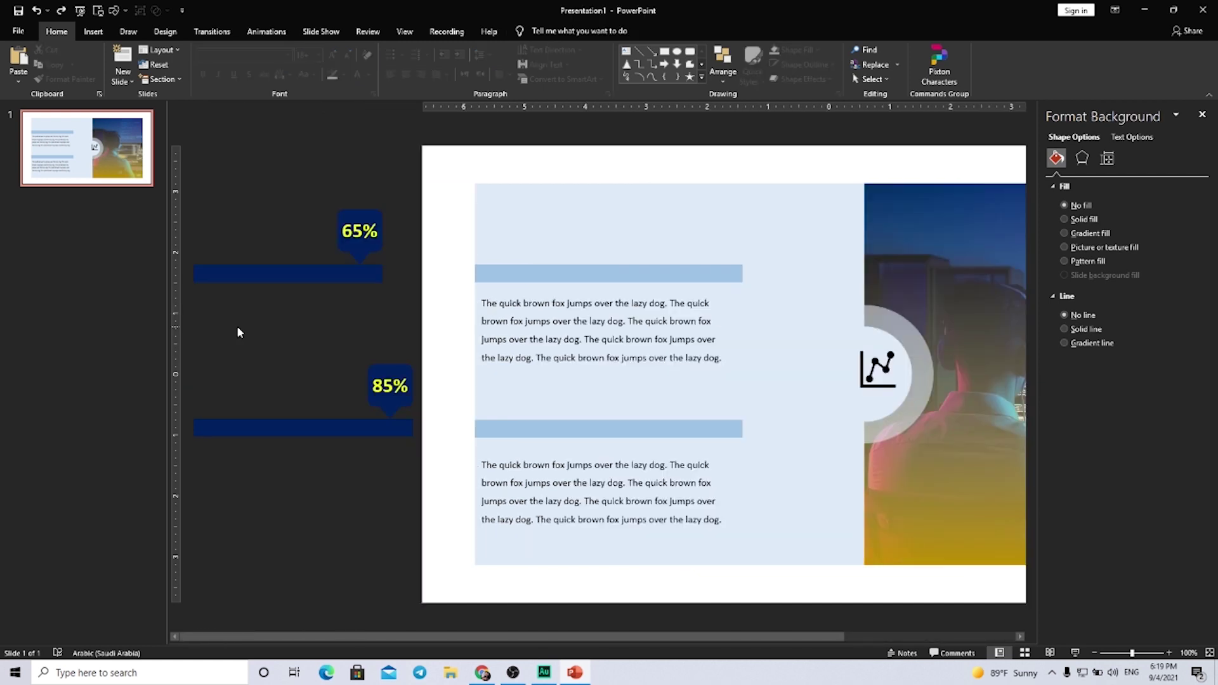
- Draw a tall rectangle down the slide's left edge and fill it white
click(92, 30)
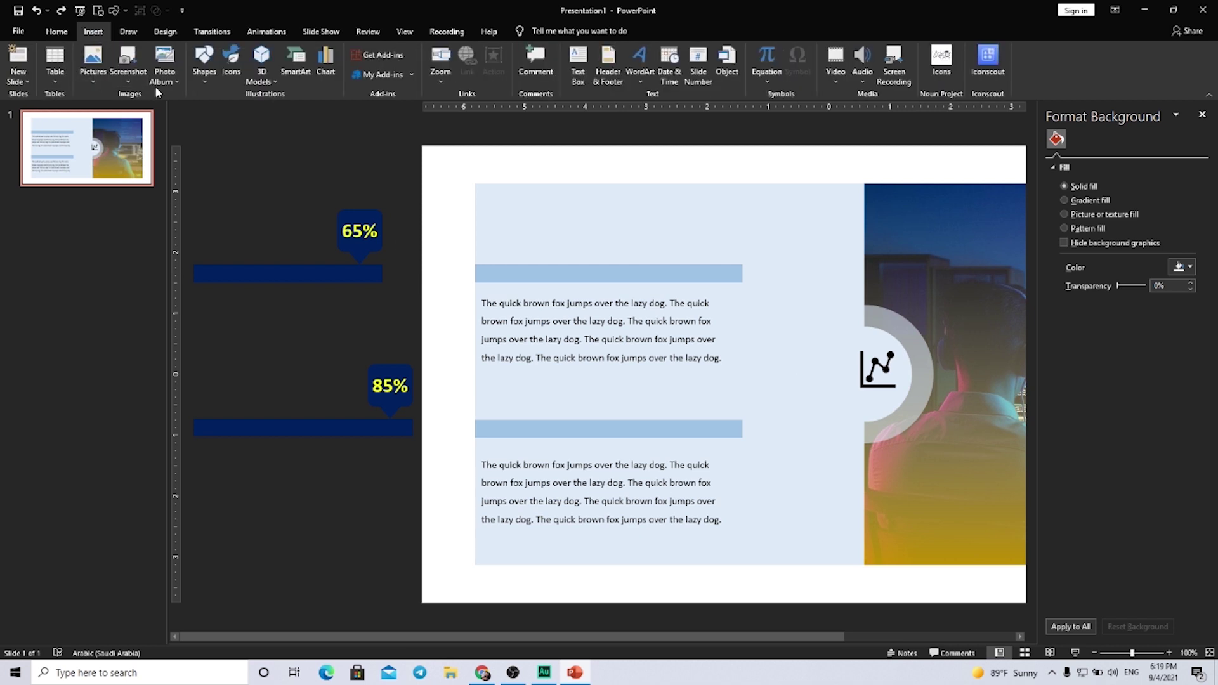
click(204, 64)
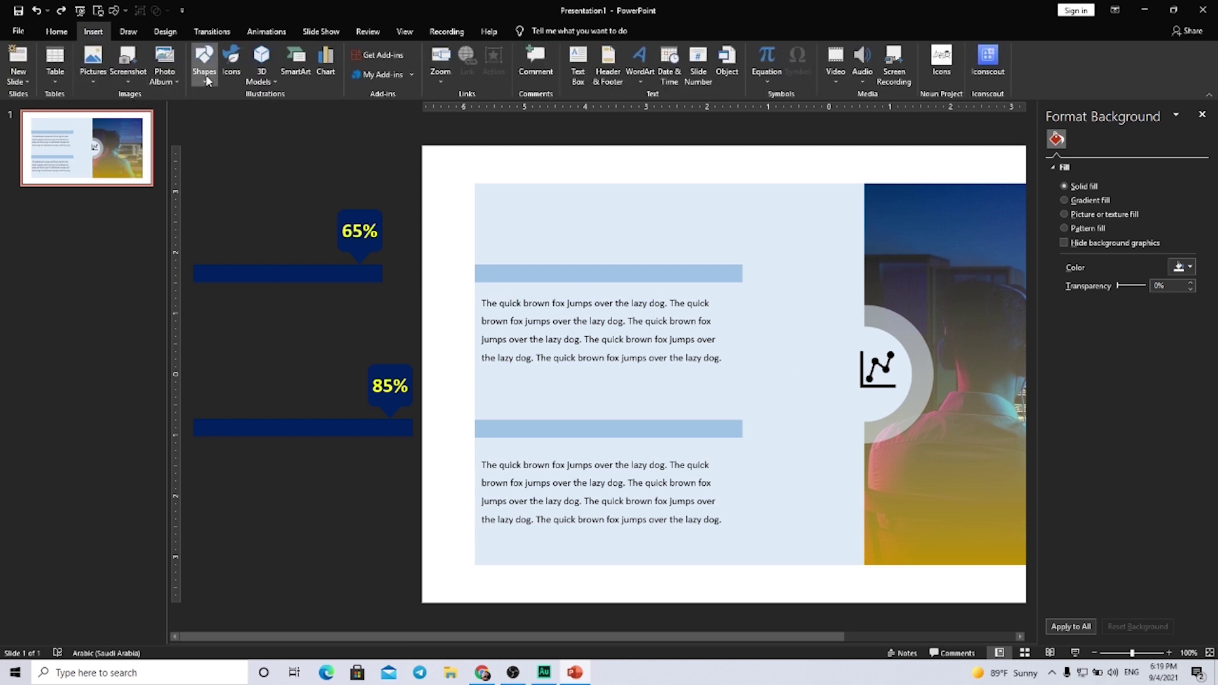
click(235, 109)
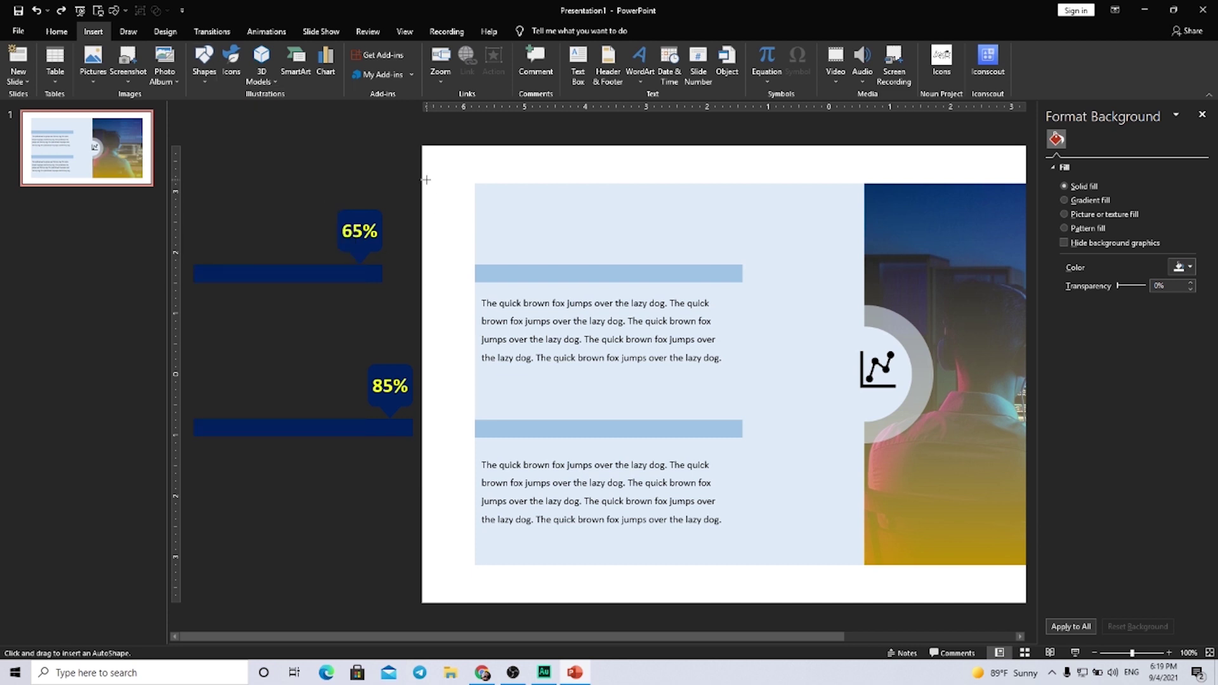
drag(423, 178, 474, 581)
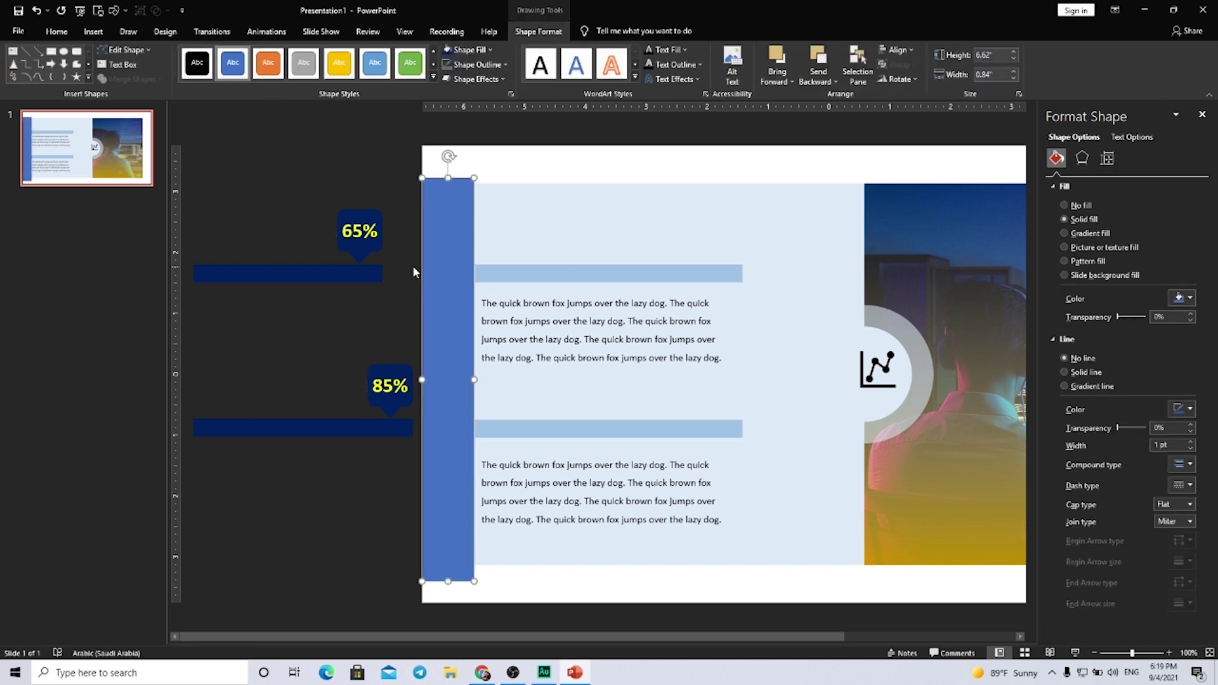
click(458, 55)
click(447, 78)
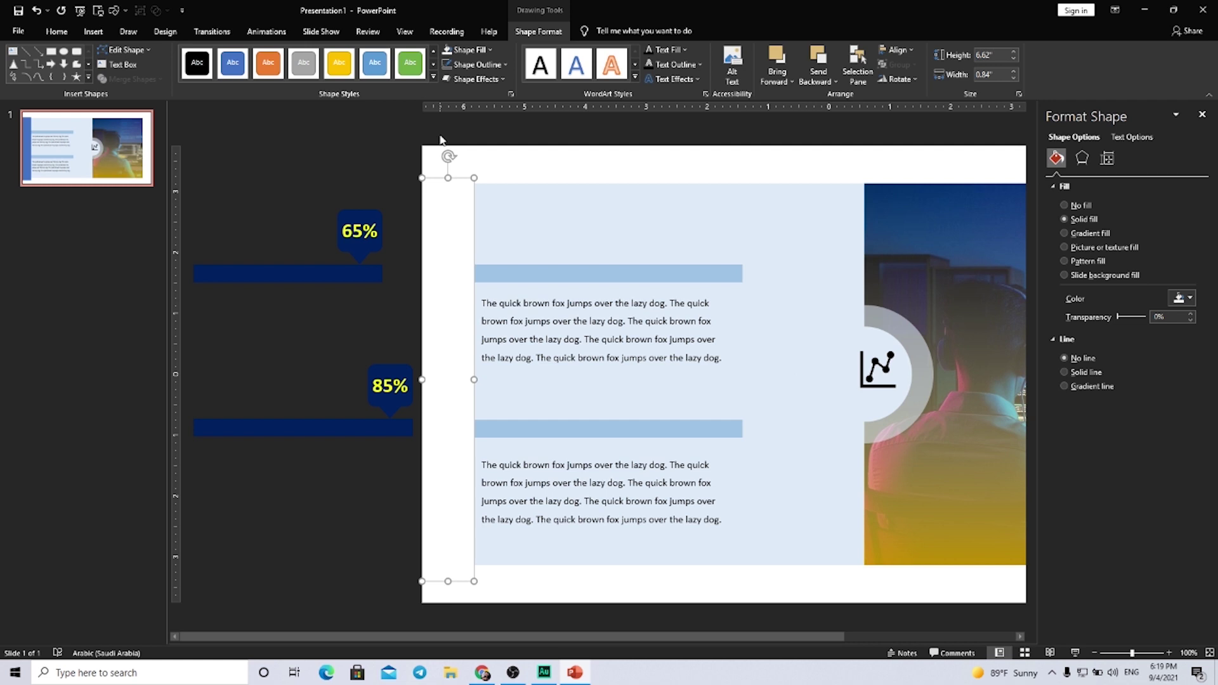
click(380, 155)
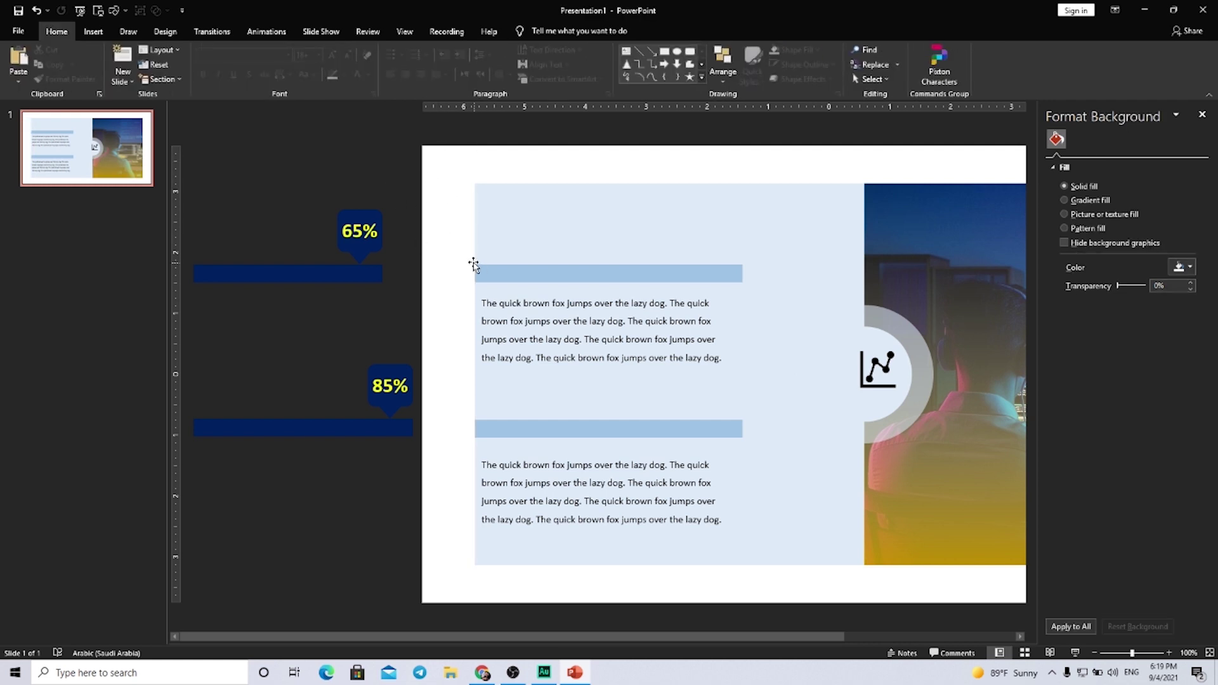
- Shift the 65% group slightly right, still off-slide, and reselect the white strip
click(339, 272)
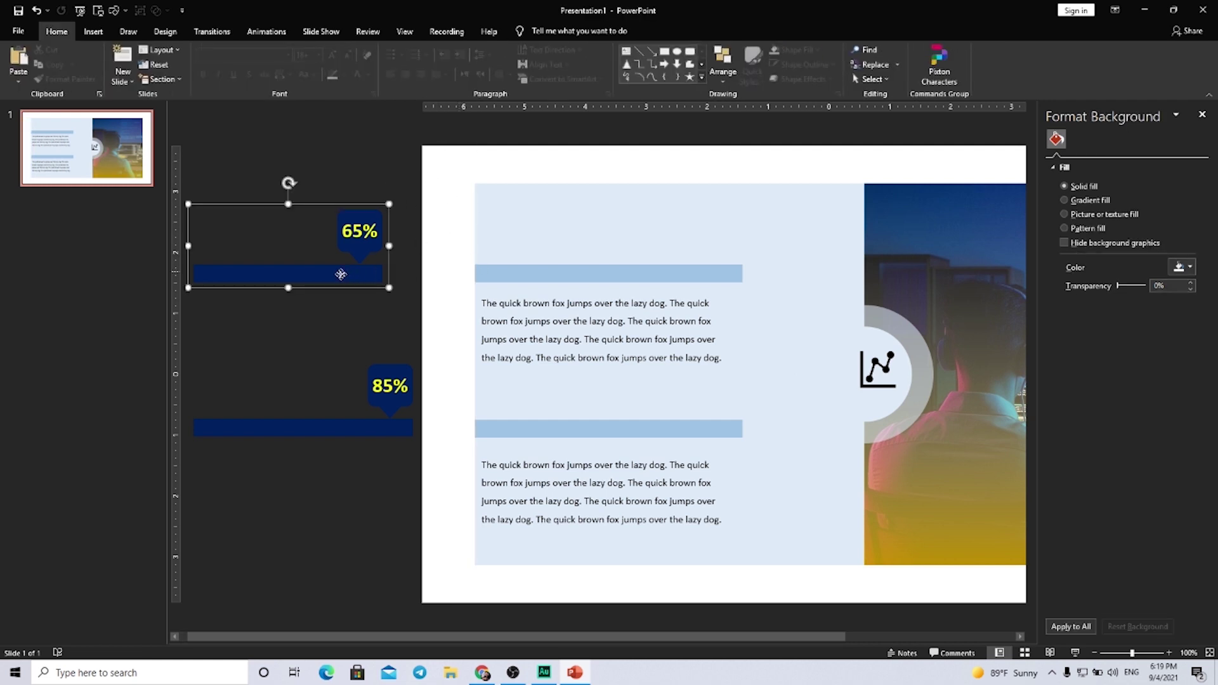
mouse_move(354, 271)
mouse_down()
mouse_move(514, 275)
mouse_move(364, 267)
mouse_up()
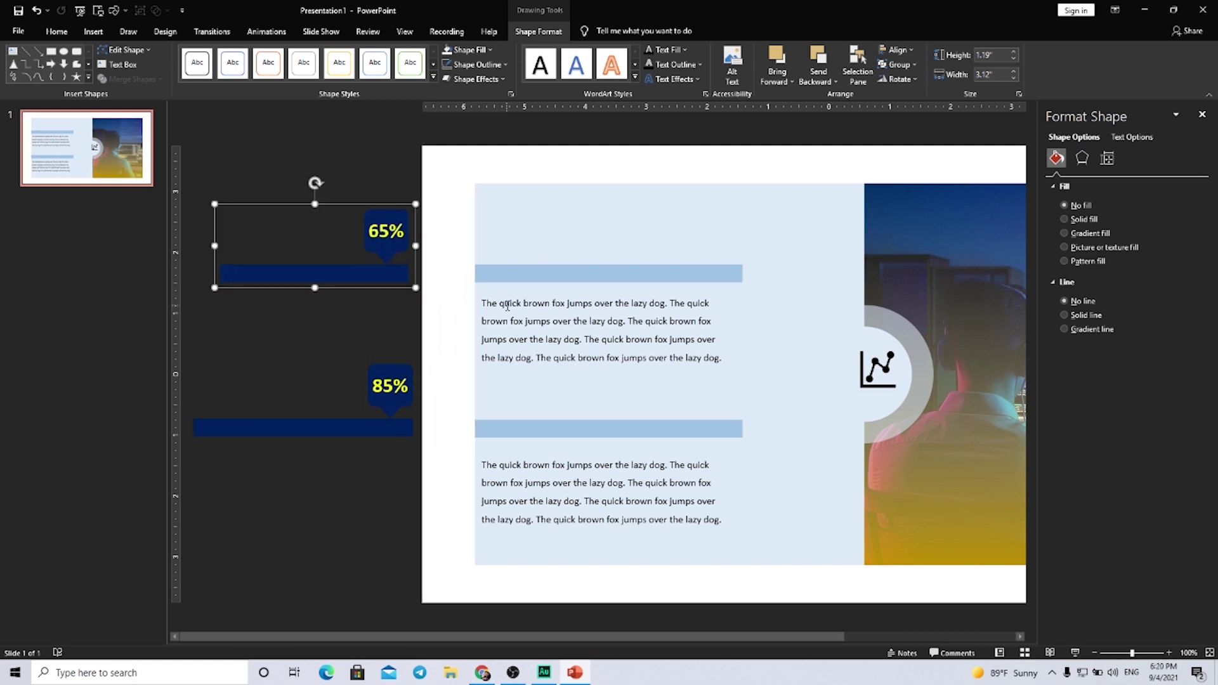
click(506, 304)
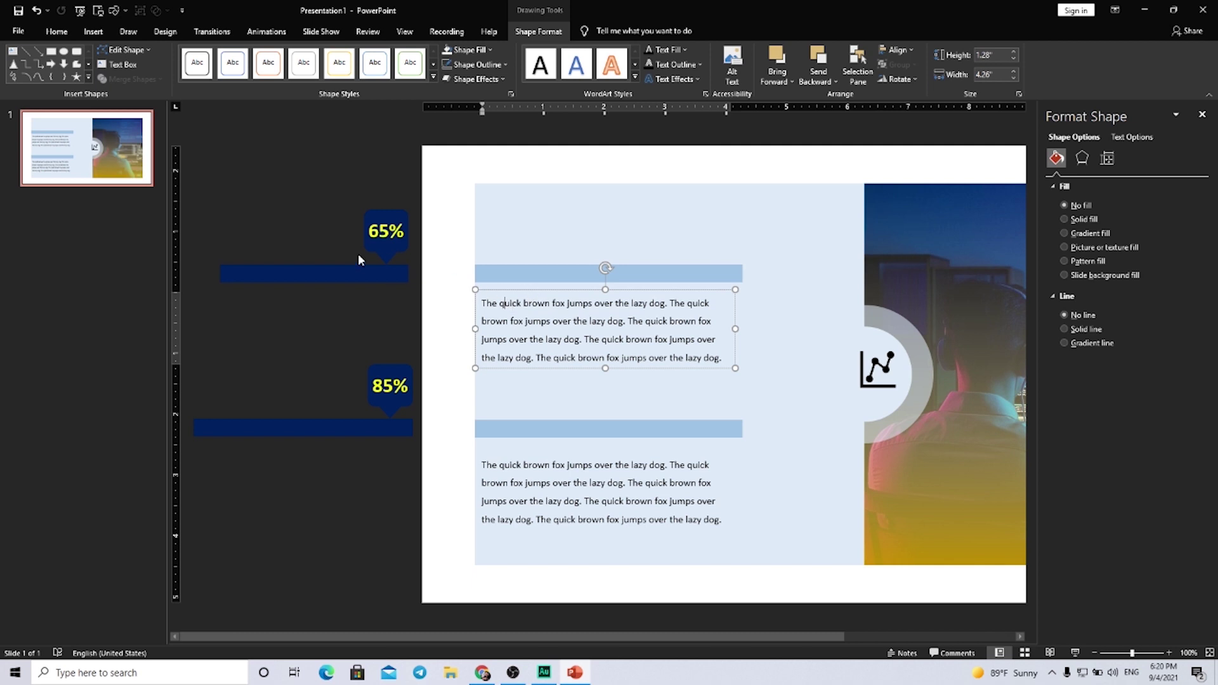
click(446, 244)
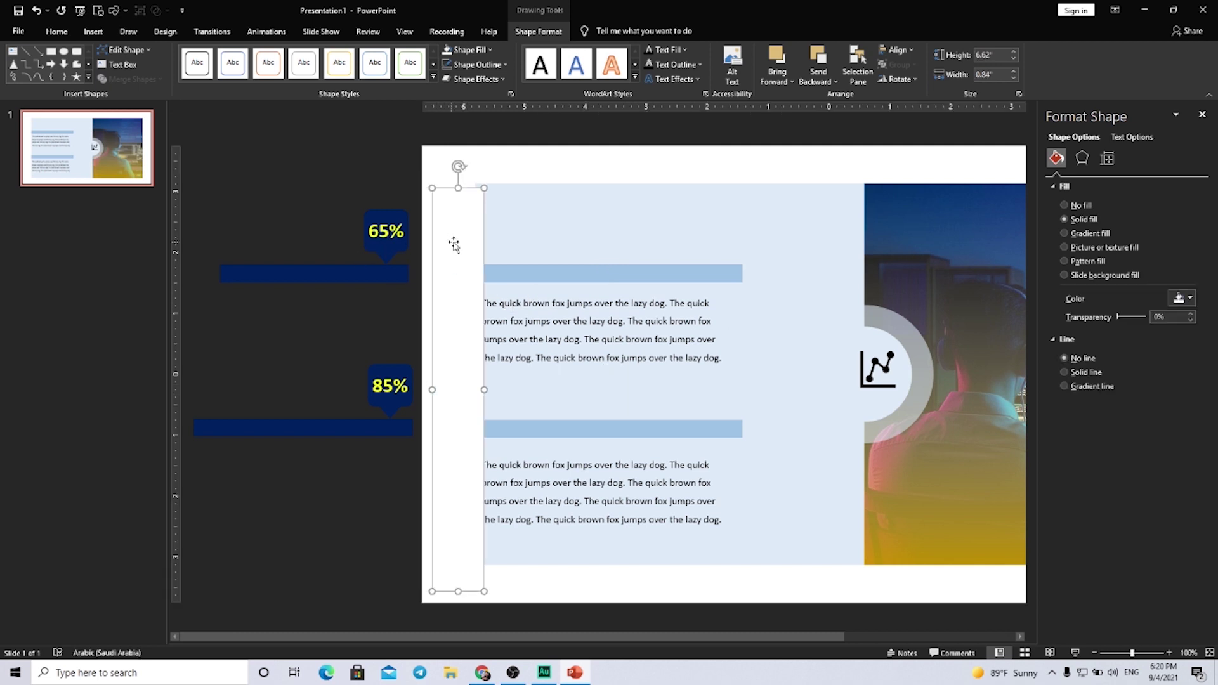
- Nudge the strip and fill it with the panel's light blue using the eyedropper
drag(446, 245, 478, 259)
click(478, 54)
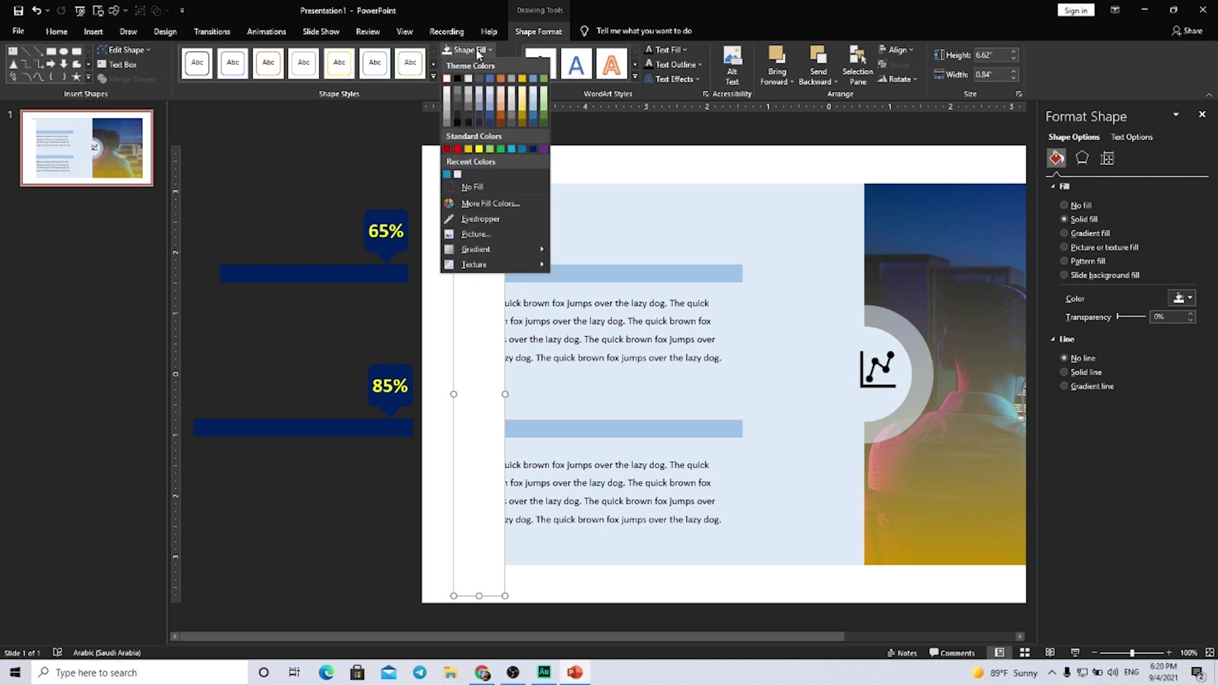
click(482, 223)
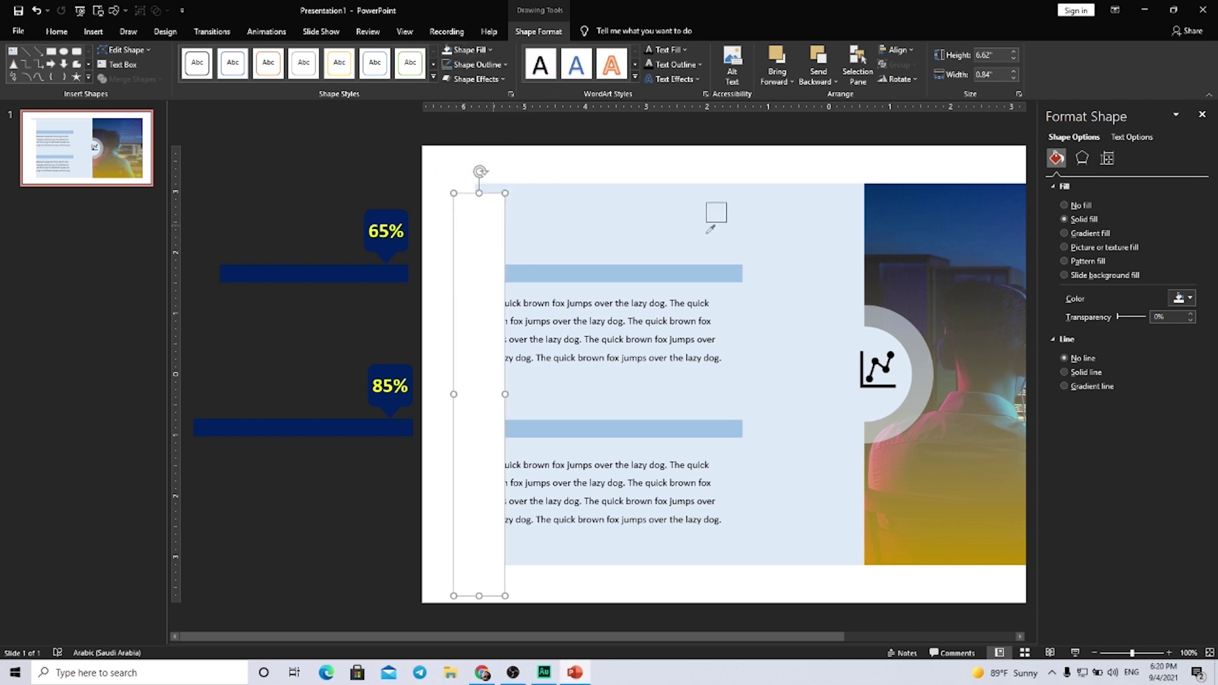
click(782, 212)
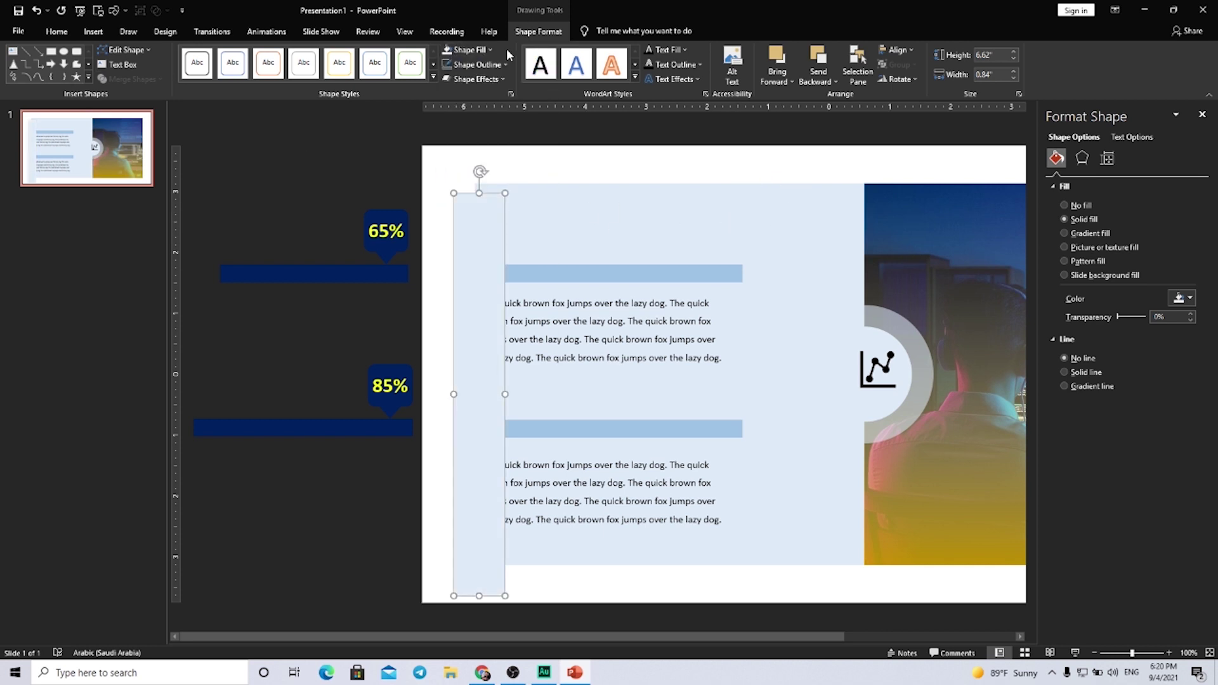
- Fit the strip over the panel's left edge at 6.27" tall and send it behind the paragraphs
drag(484, 220, 496, 222)
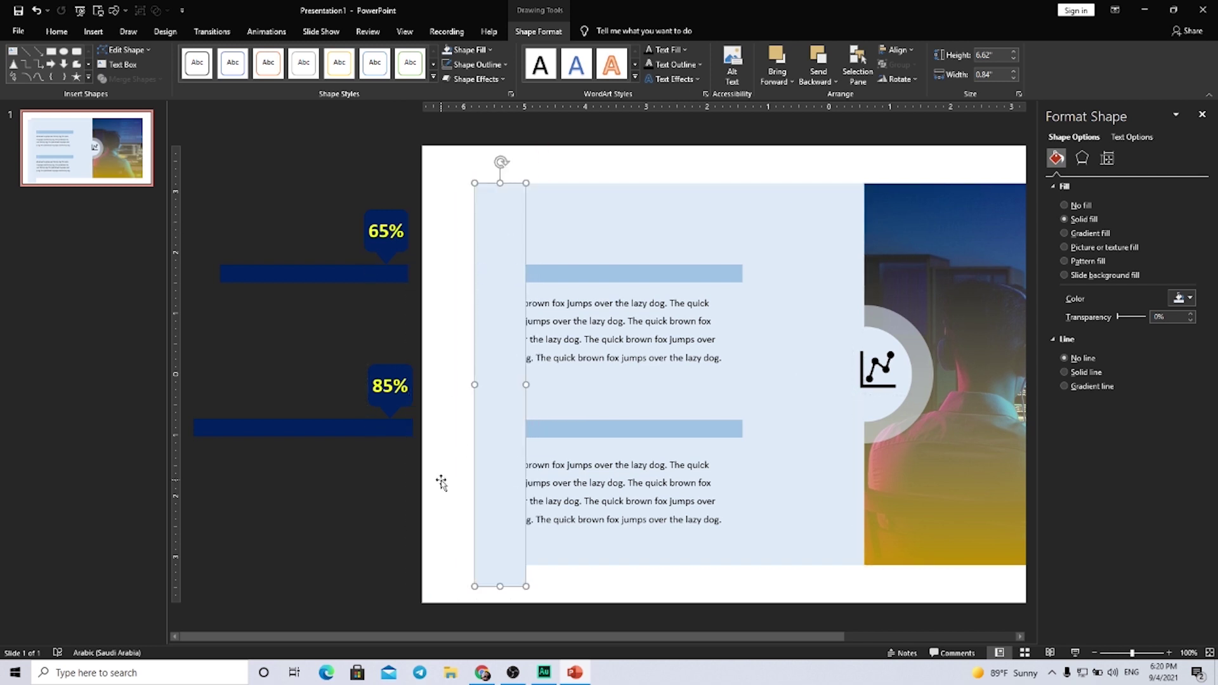
drag(498, 587, 498, 565)
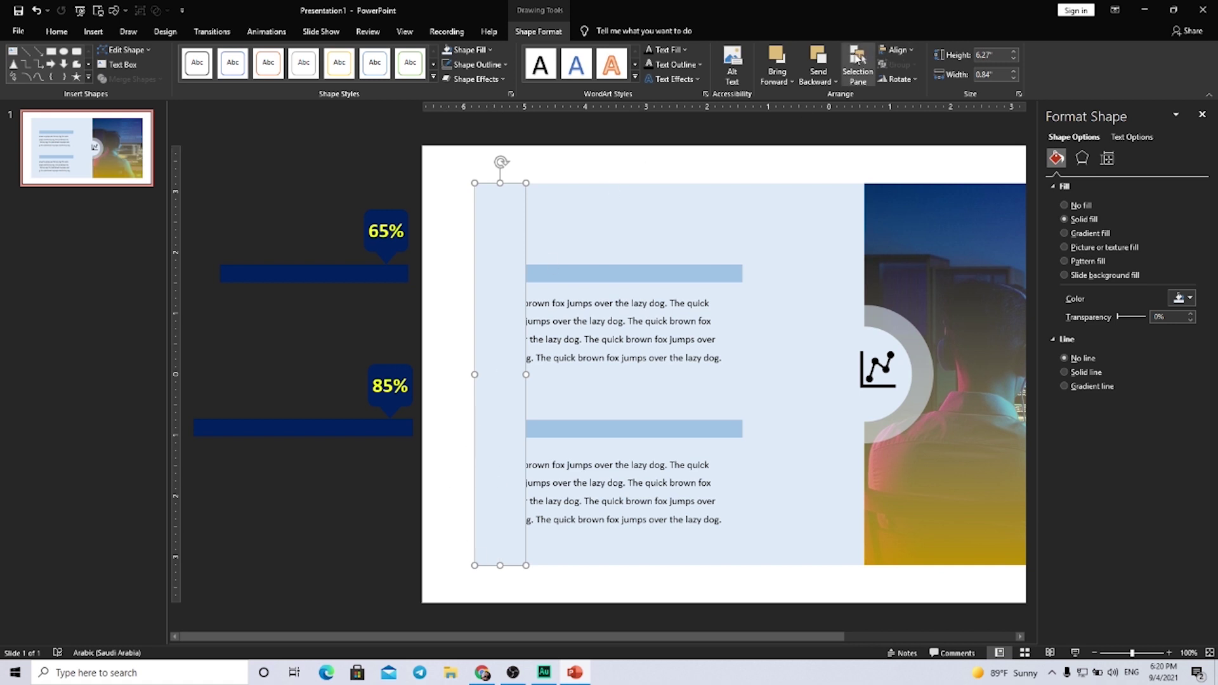
click(817, 57)
click(817, 57)
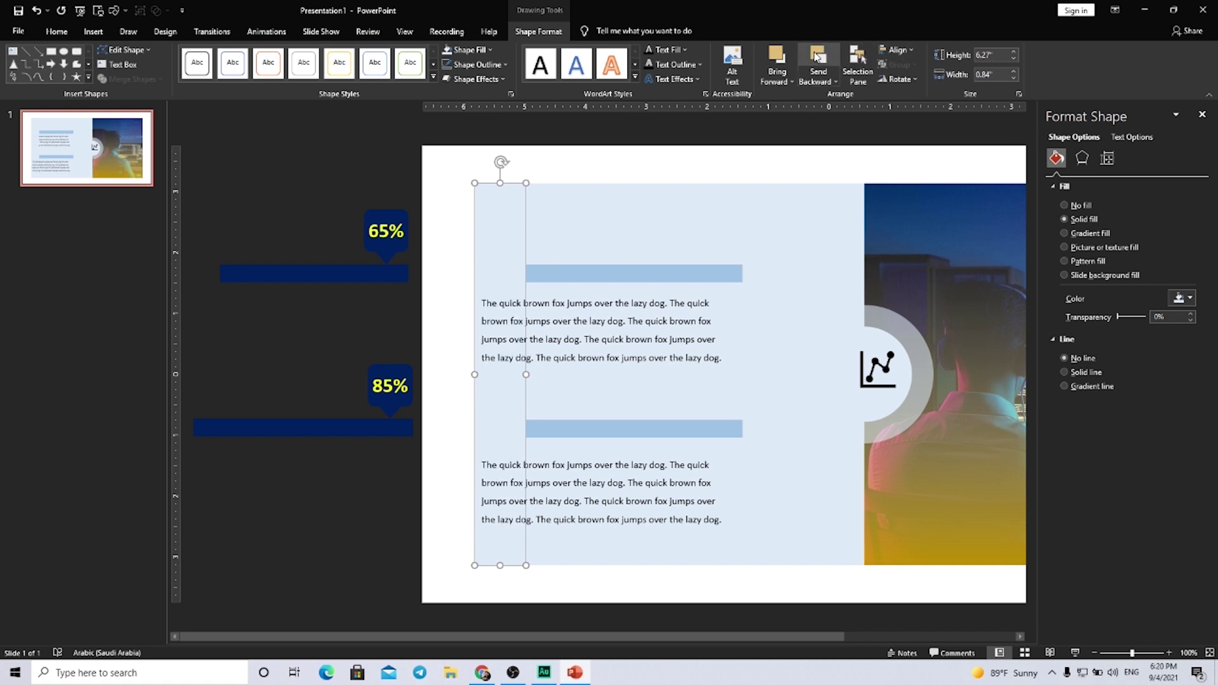
- Try moving the 65% group onto the top bar, then undo the move
drag(318, 280, 462, 276)
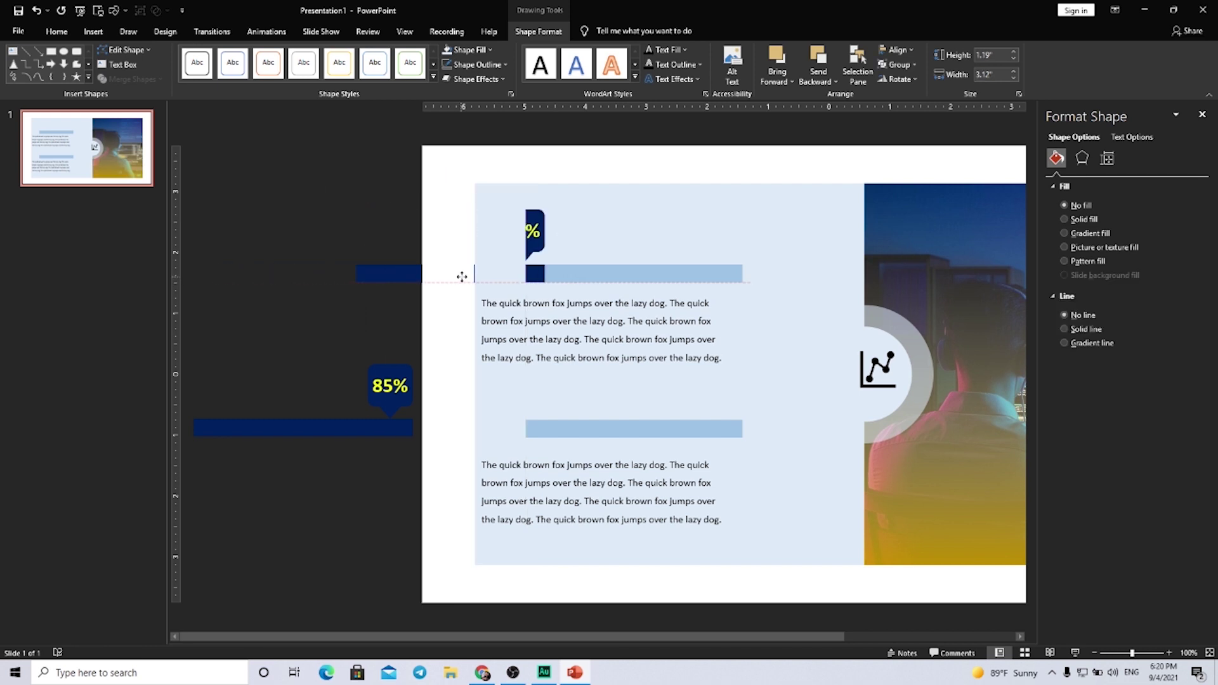
click(499, 256)
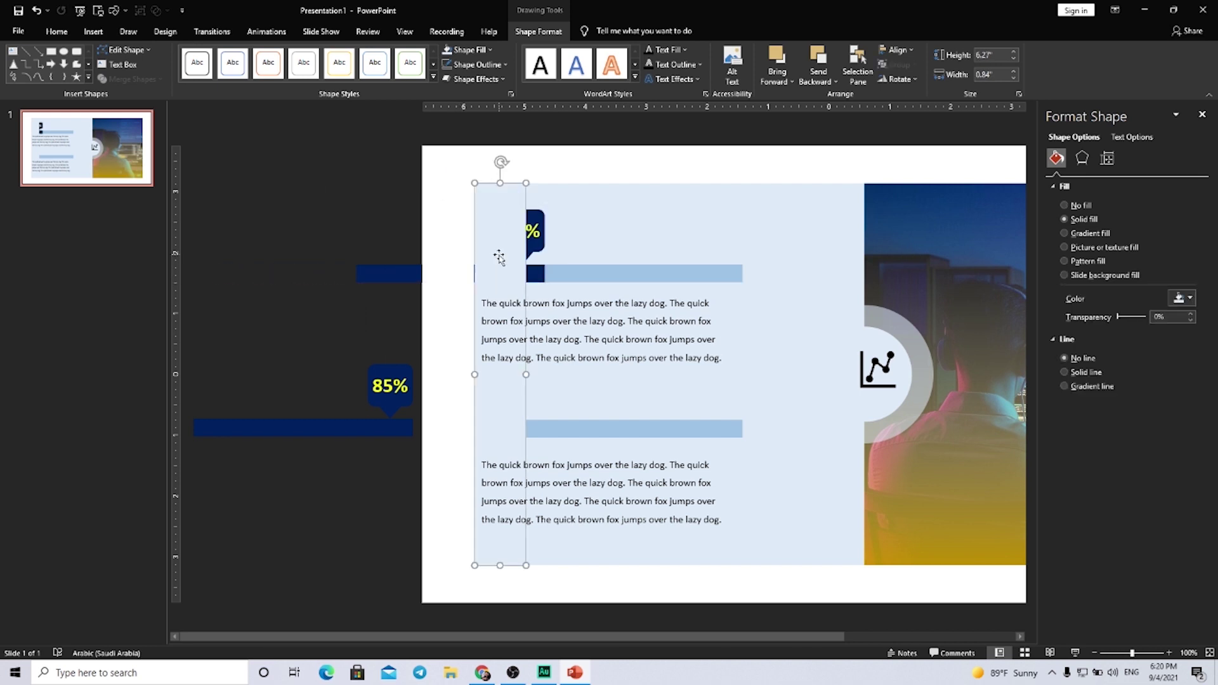
click(401, 259)
click(402, 273)
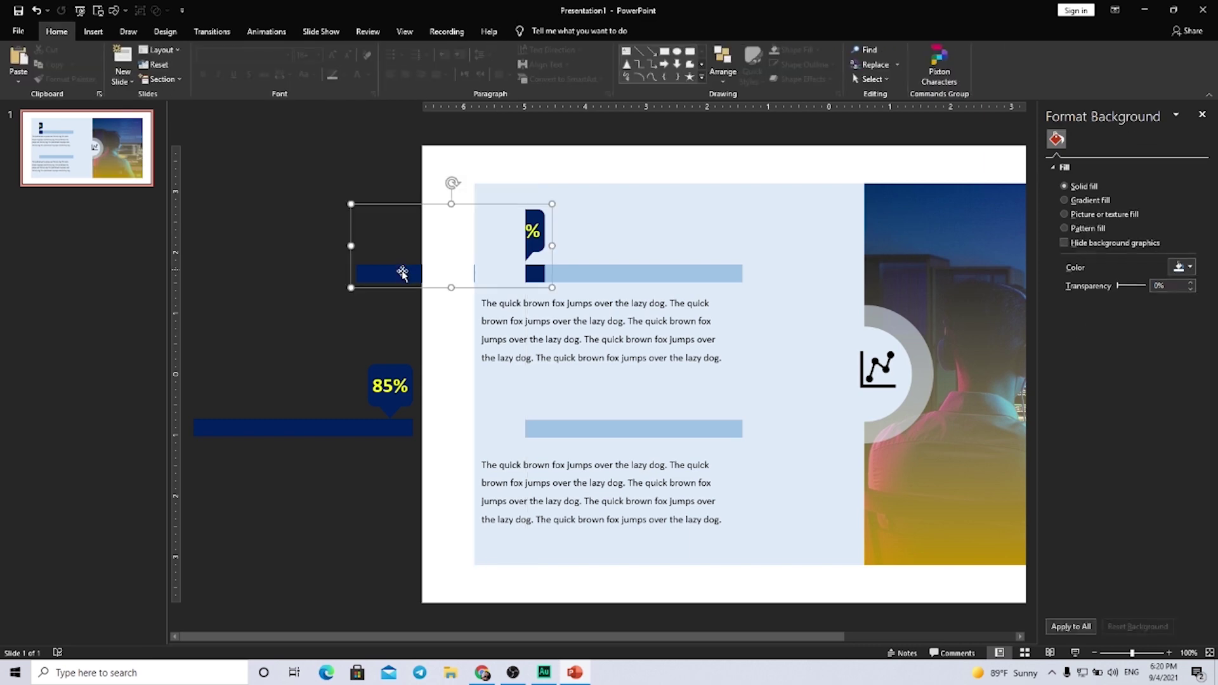
click(509, 201)
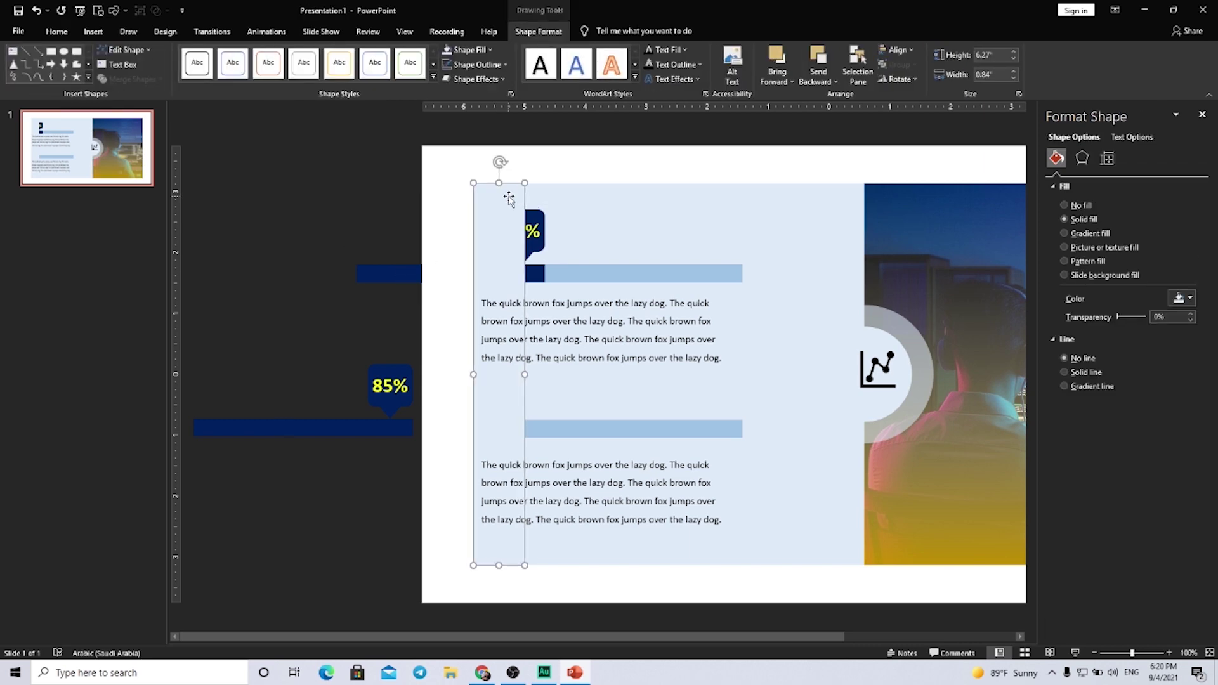
click(379, 208)
click(386, 274)
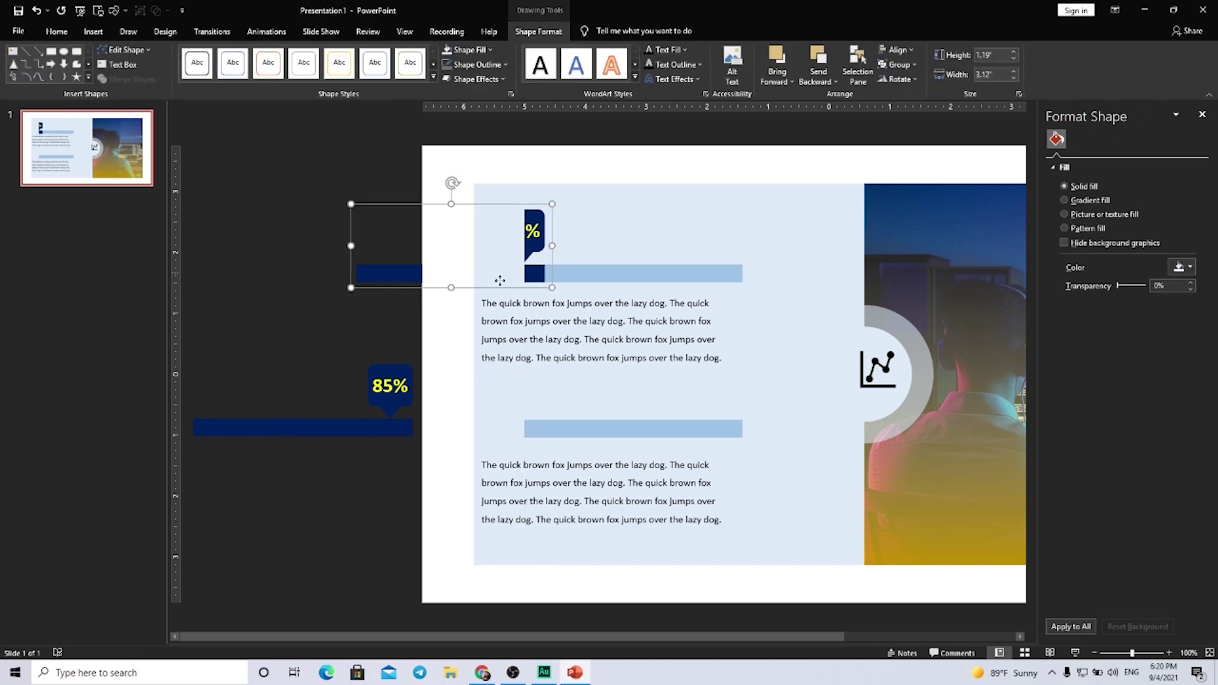
drag(538, 281, 698, 274)
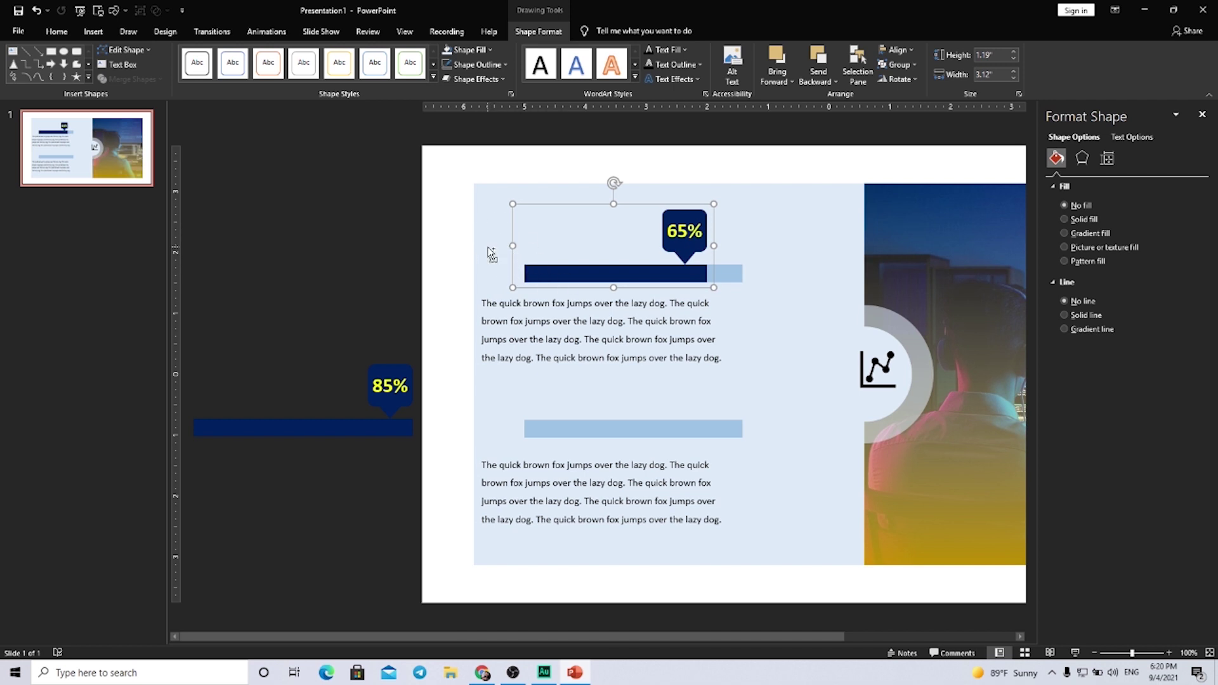
key(ctrl+z)
key(ctrl+z)
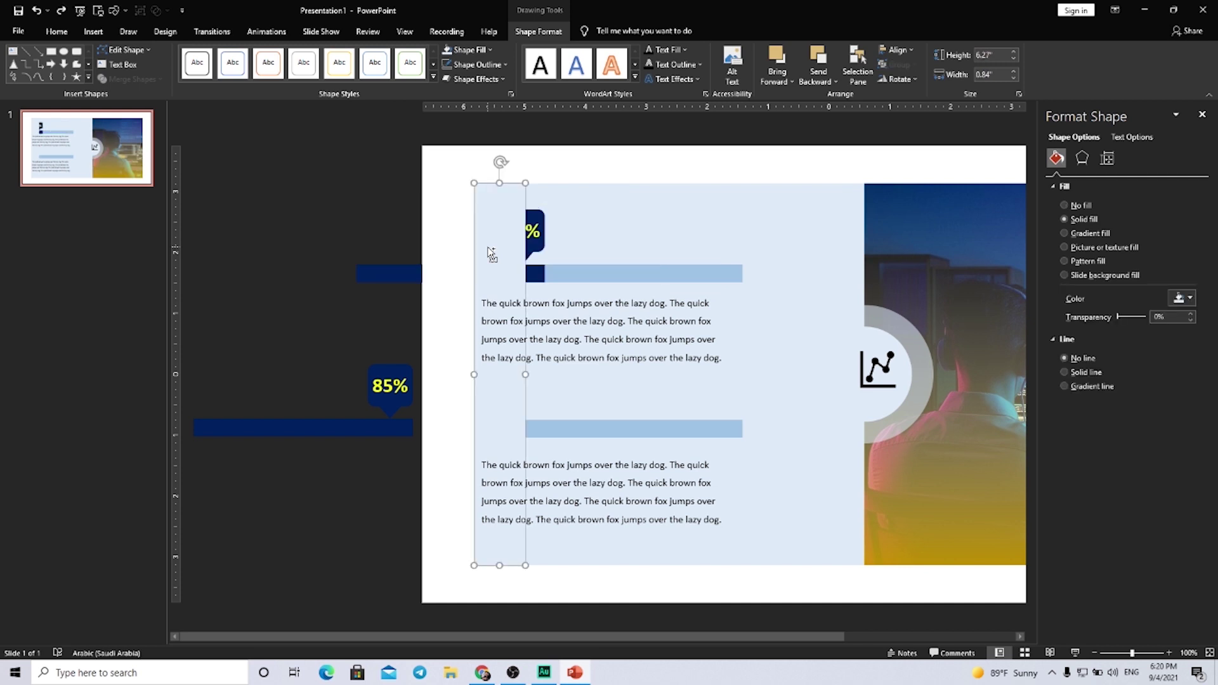
- Drag the 65% bar group off the slide's left edge, aligned above the 85% group
click(411, 232)
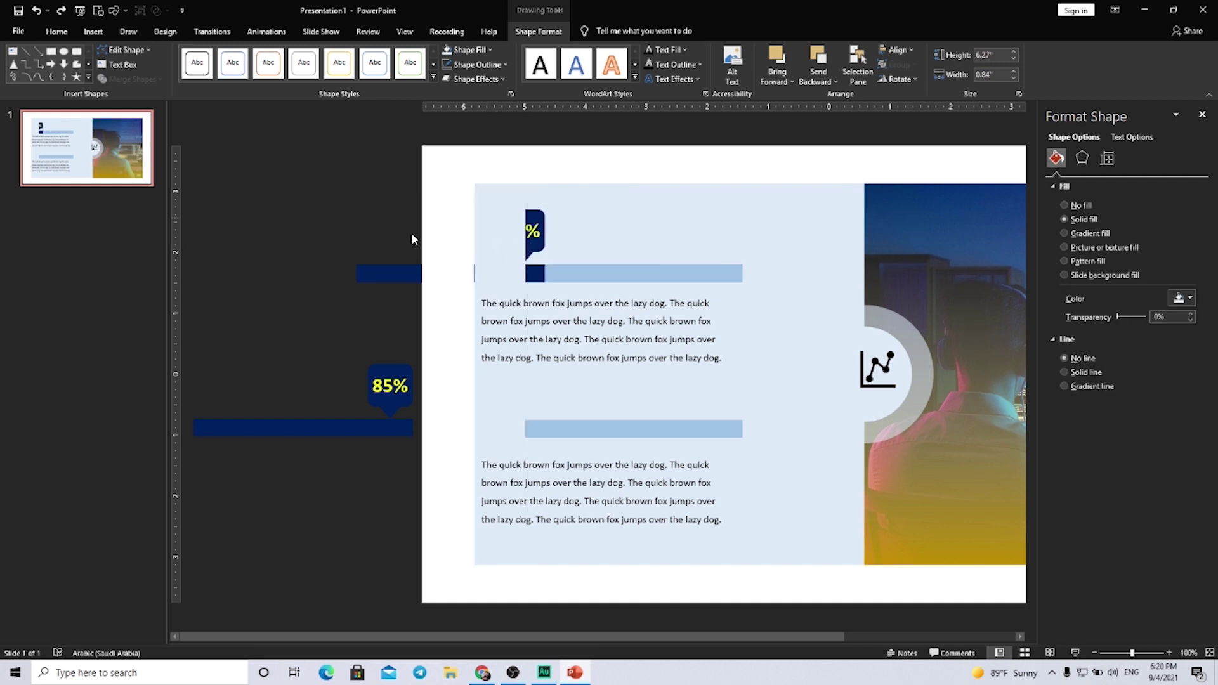
click(515, 237)
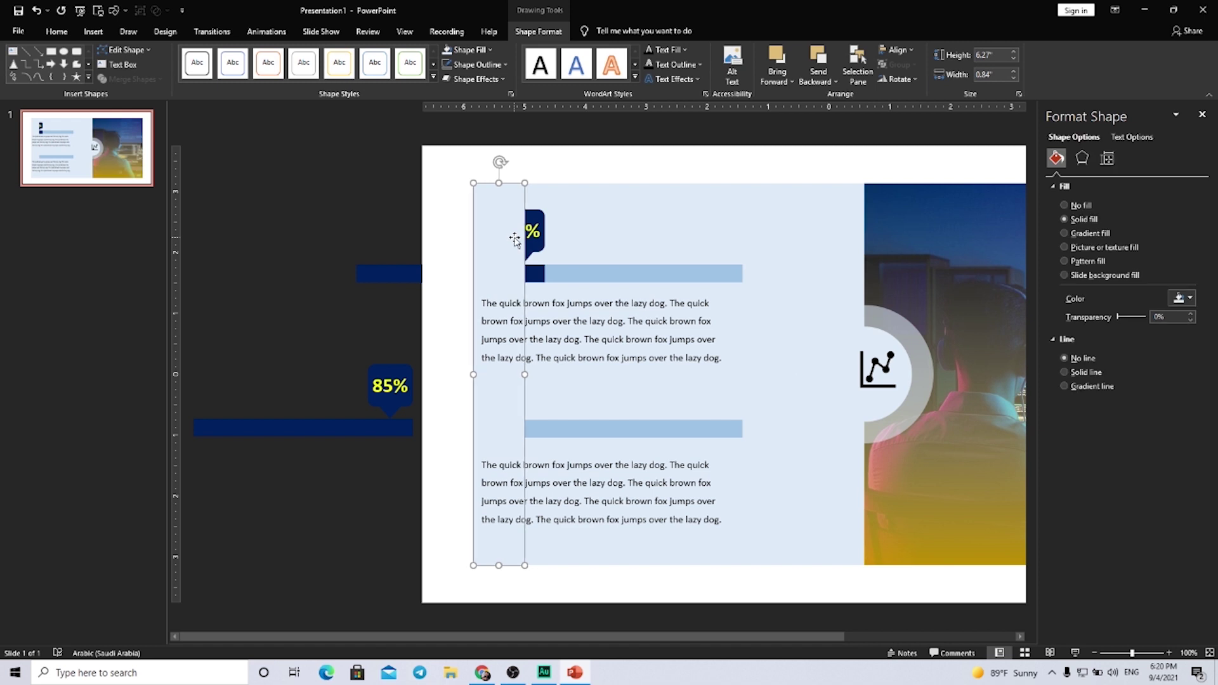
click(338, 211)
drag(540, 274, 269, 281)
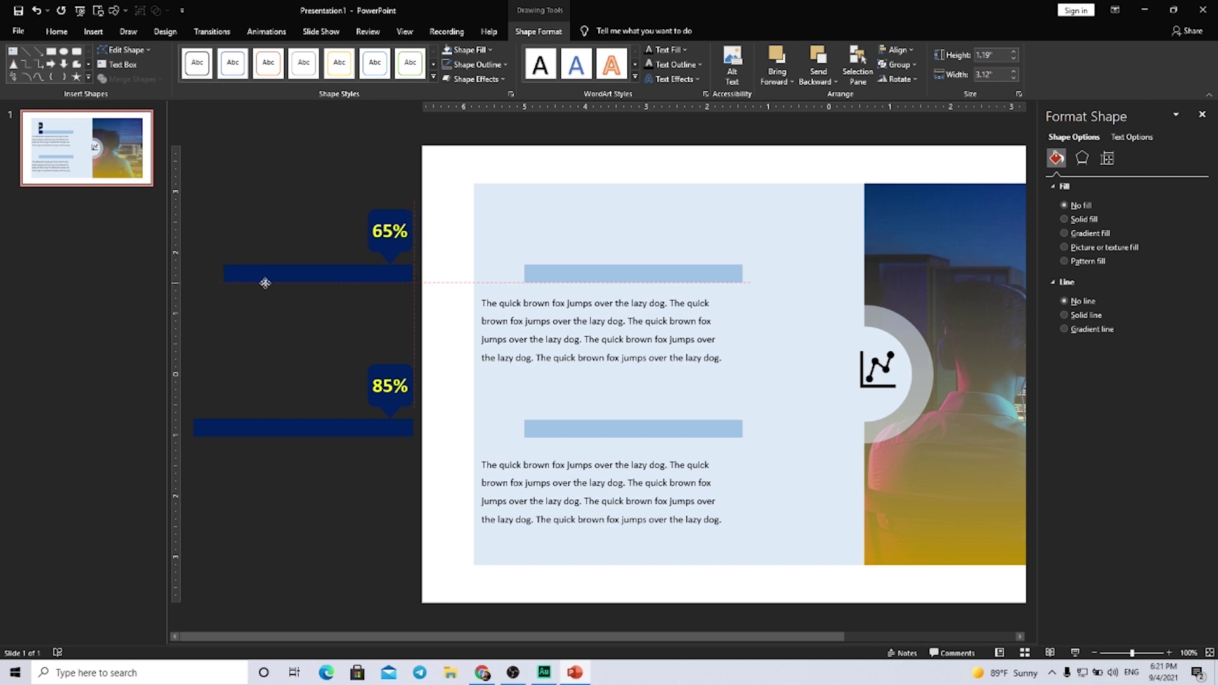
drag(267, 283, 263, 283)
click(322, 317)
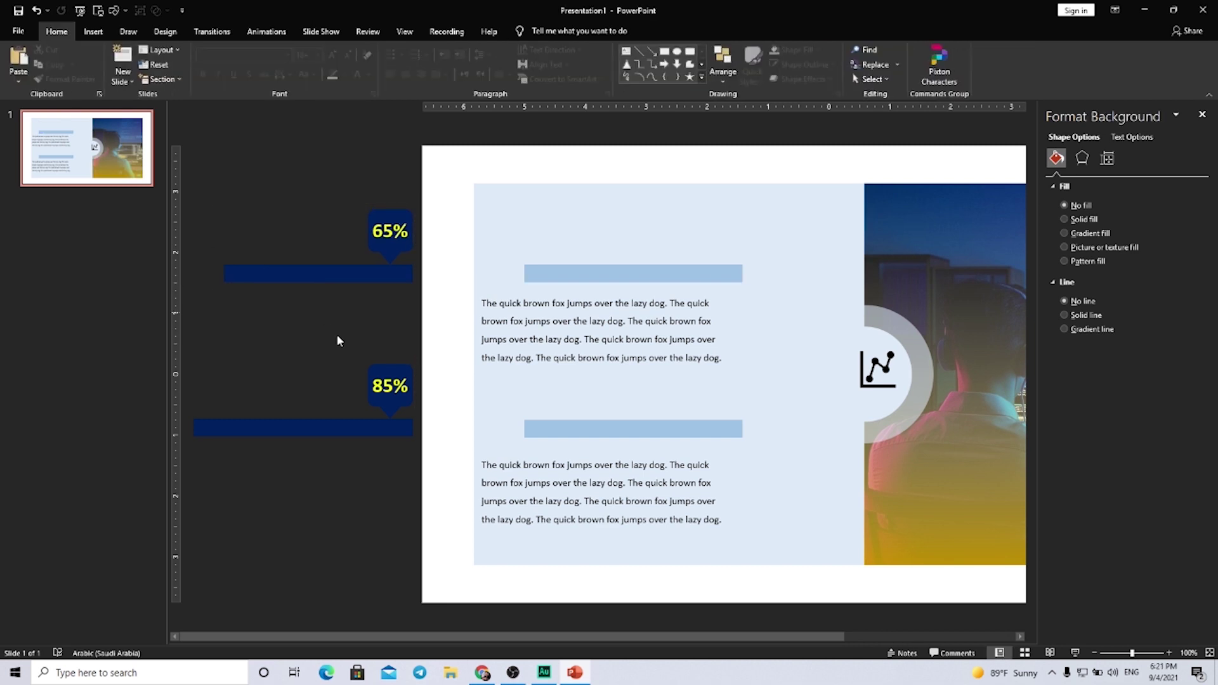
ctrl+scroll(336, 334, down, 3)
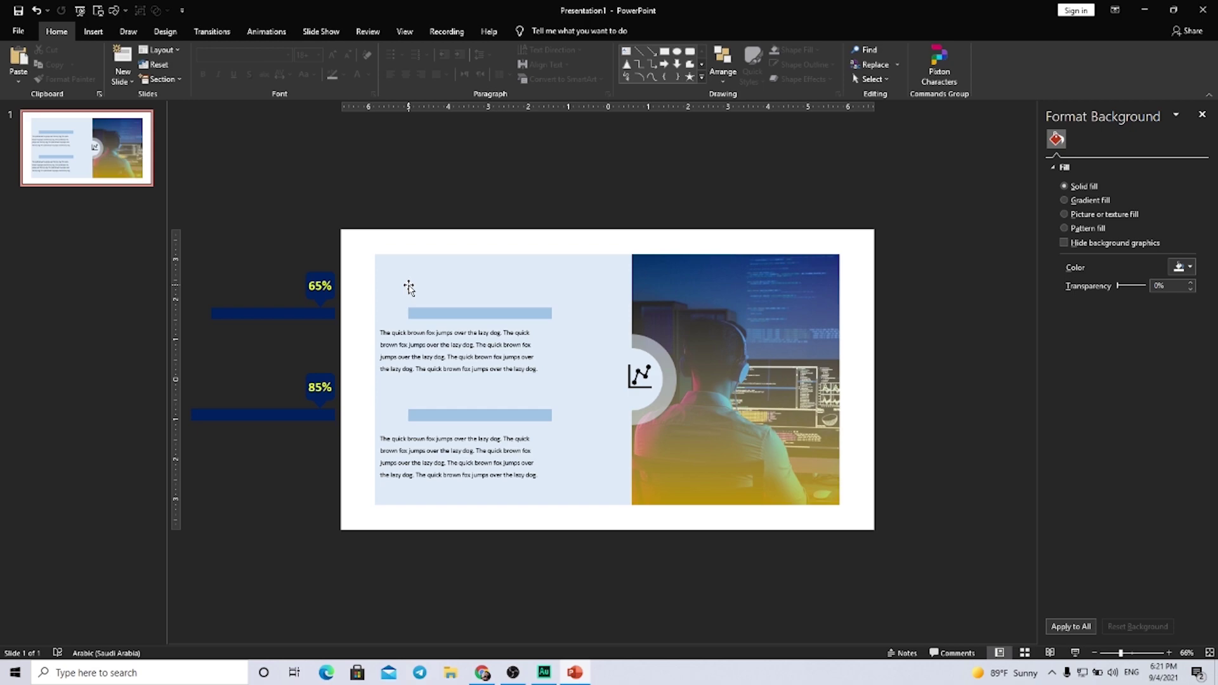
click(1074, 653)
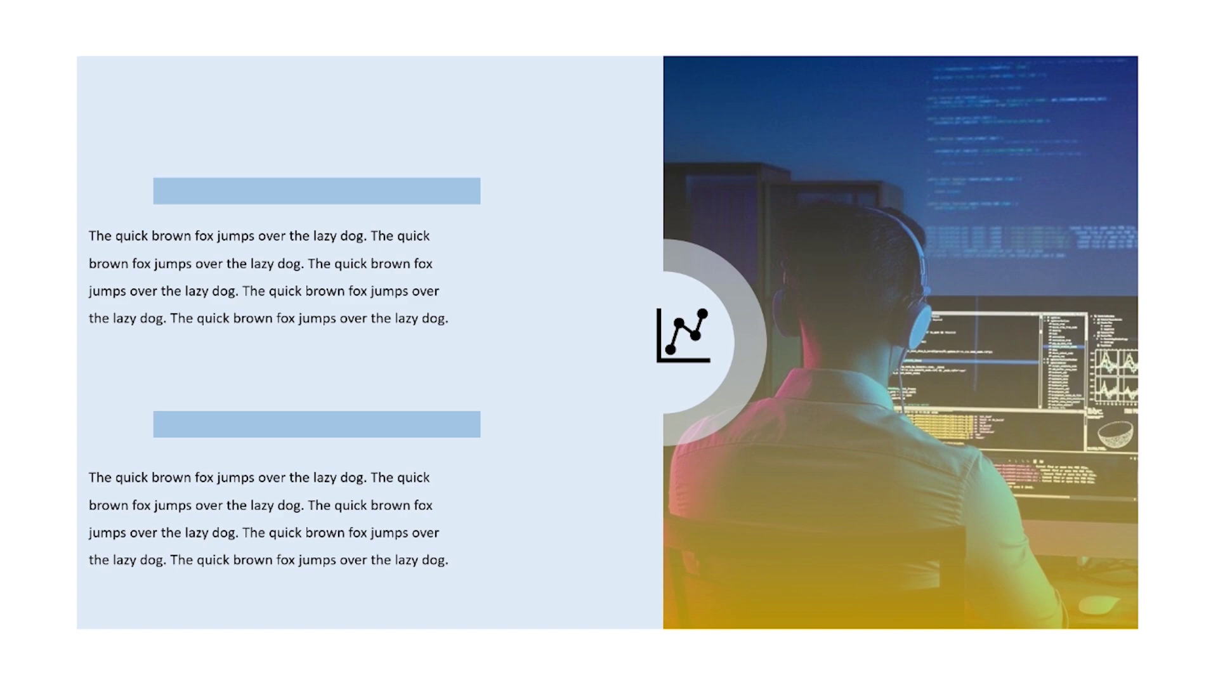
key(Escape)
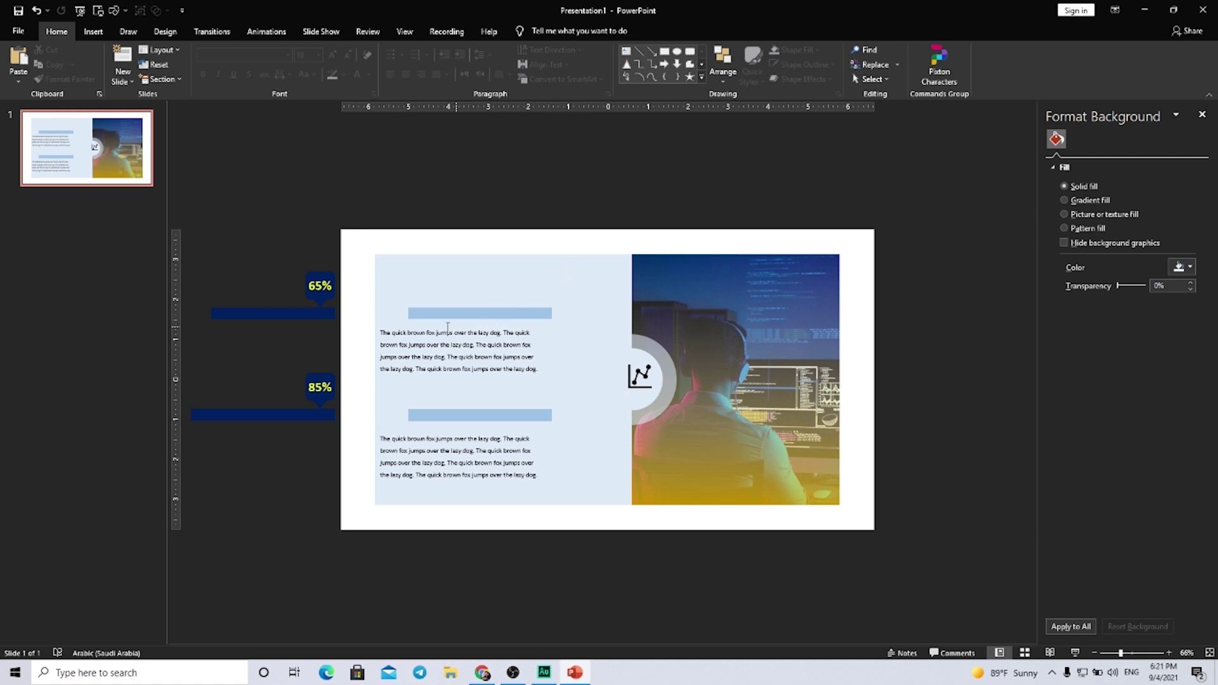
- Apply a rightward Lines motion path to the 65% bar group
click(303, 315)
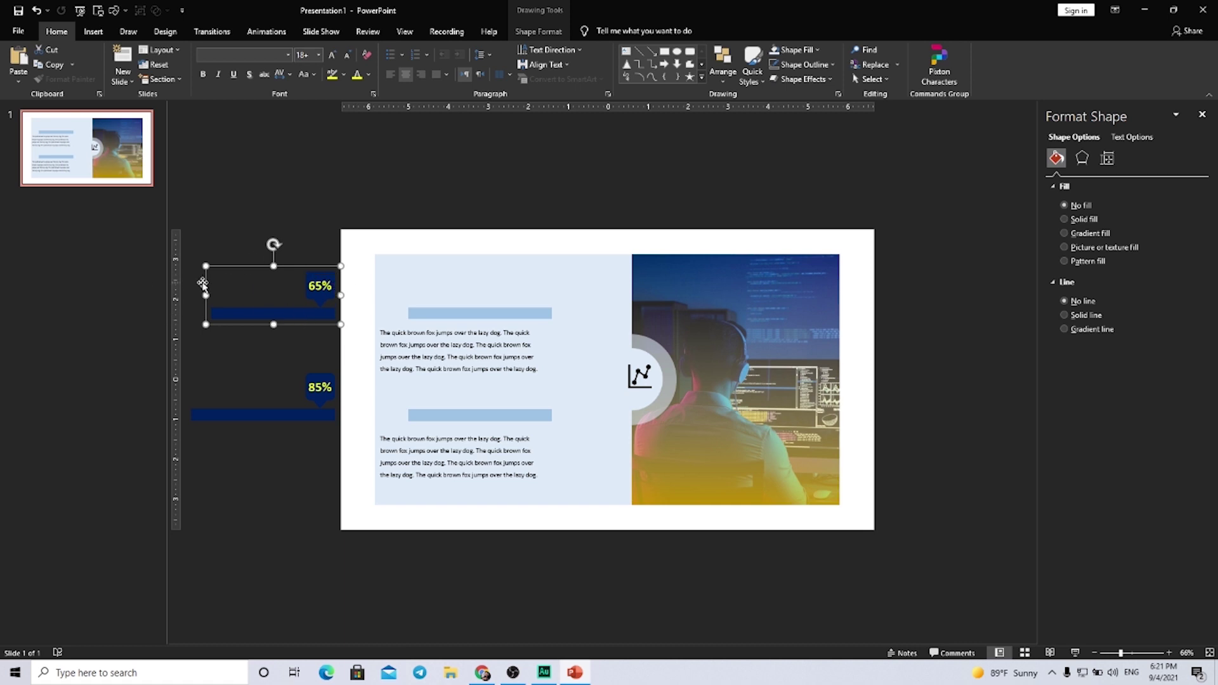
click(93, 33)
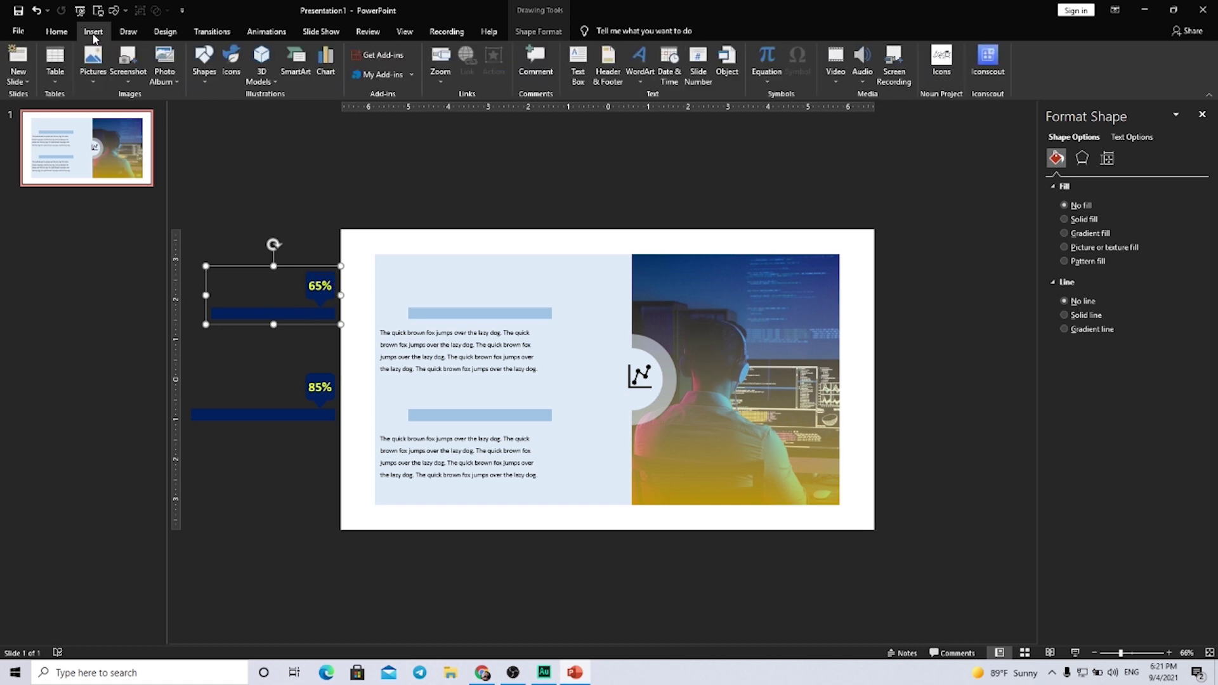
click(257, 33)
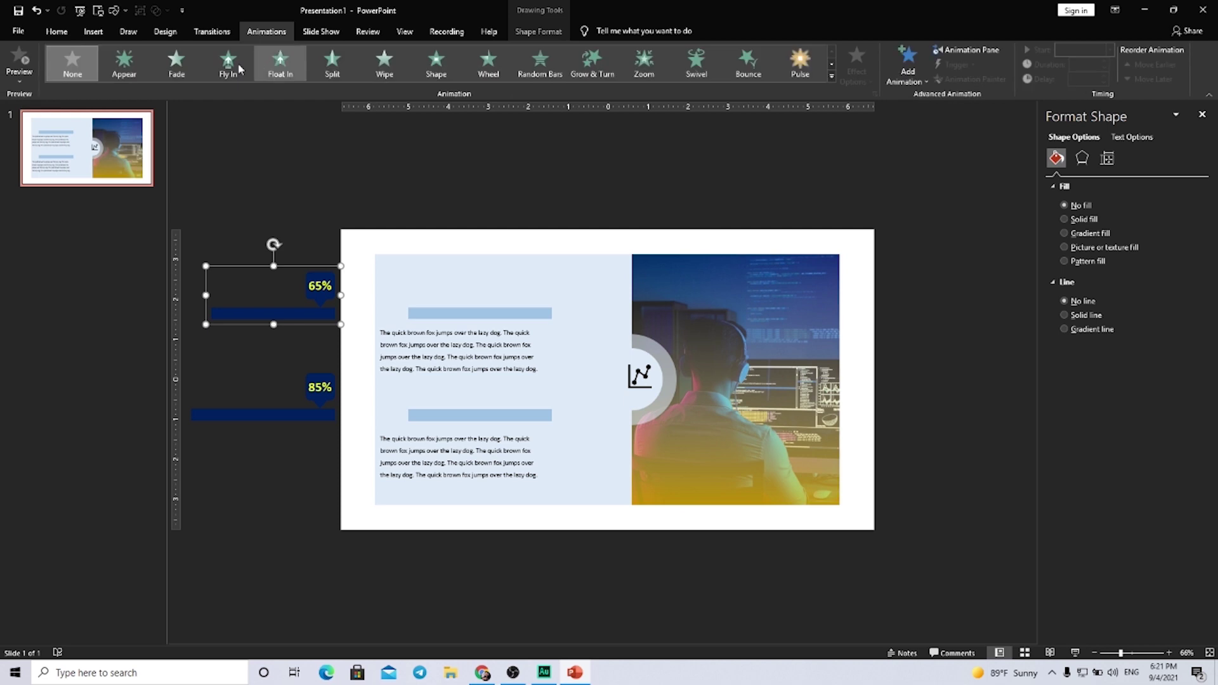
click(827, 76)
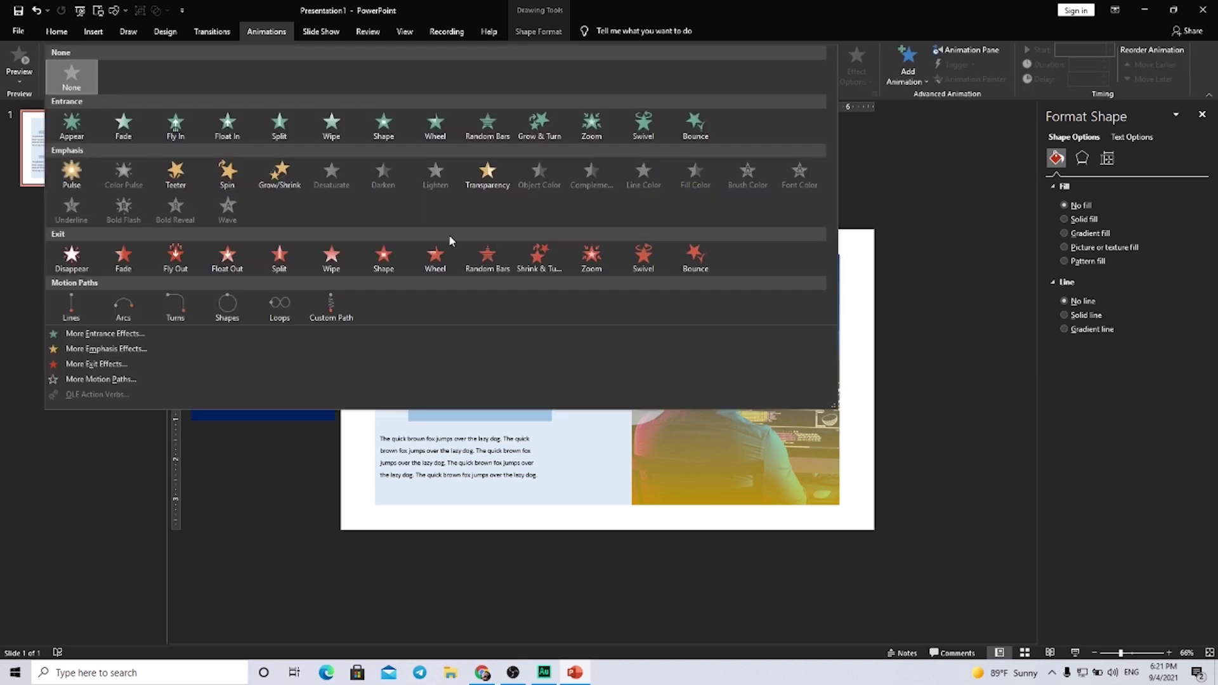
click(80, 305)
click(857, 73)
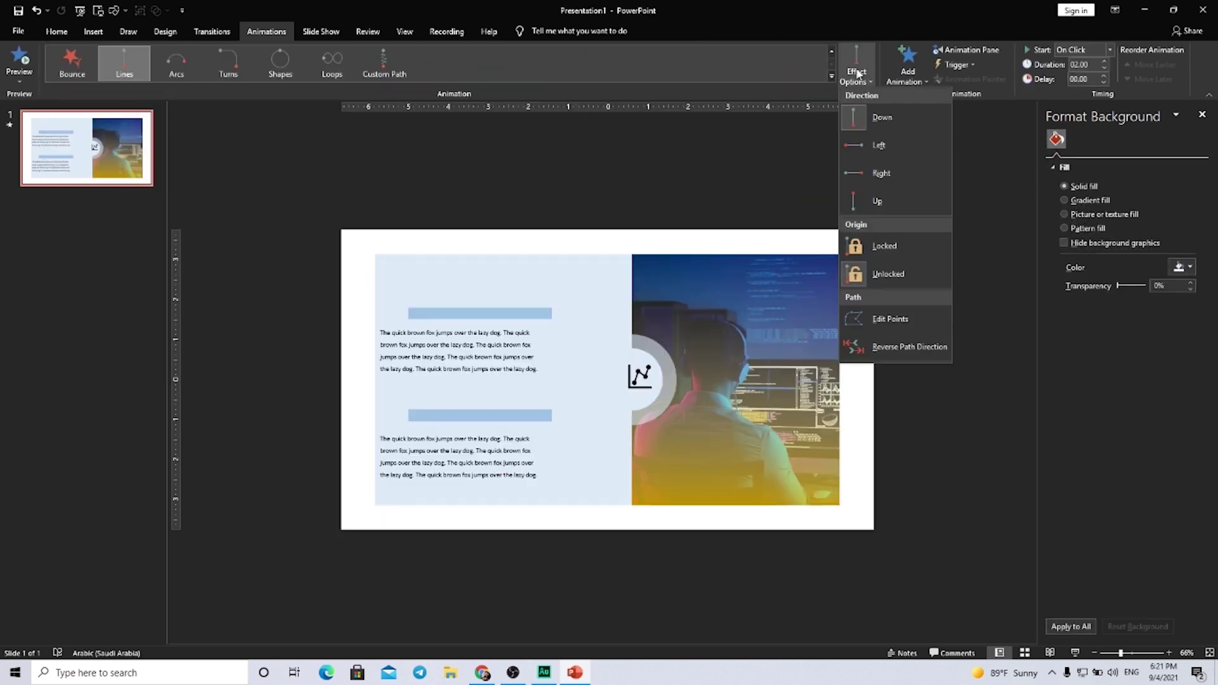
click(856, 174)
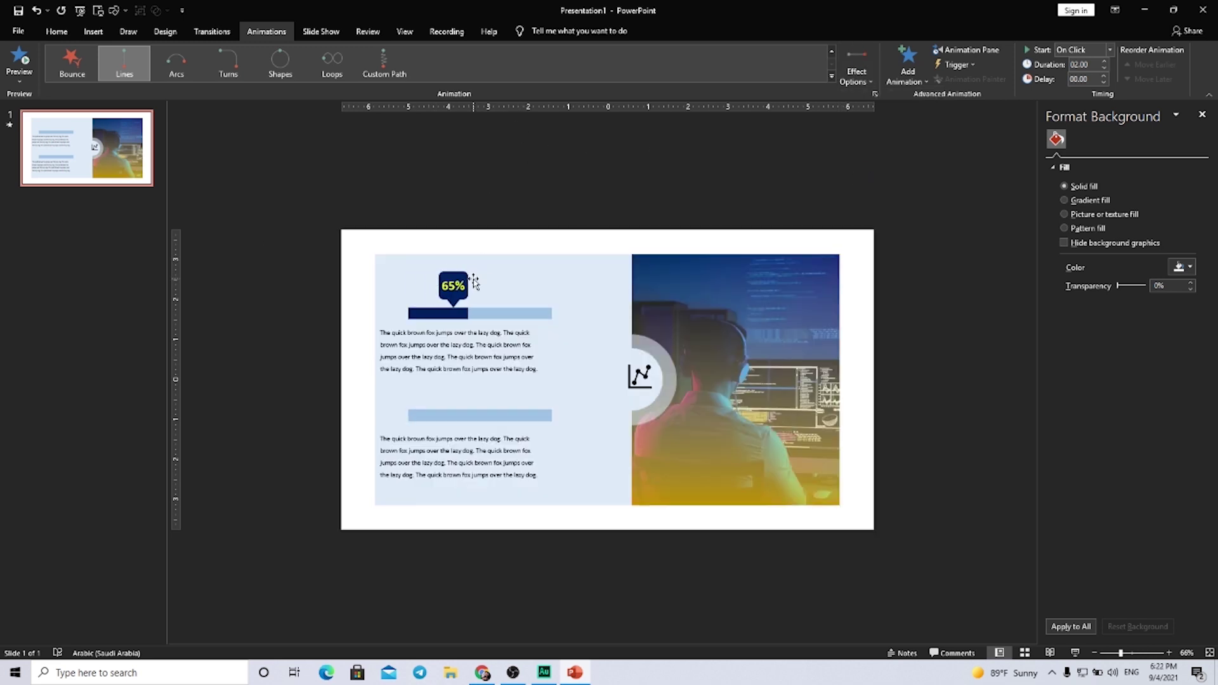
- Extend the path's end over the top light-blue track and set it to start After Previous
click(406, 295)
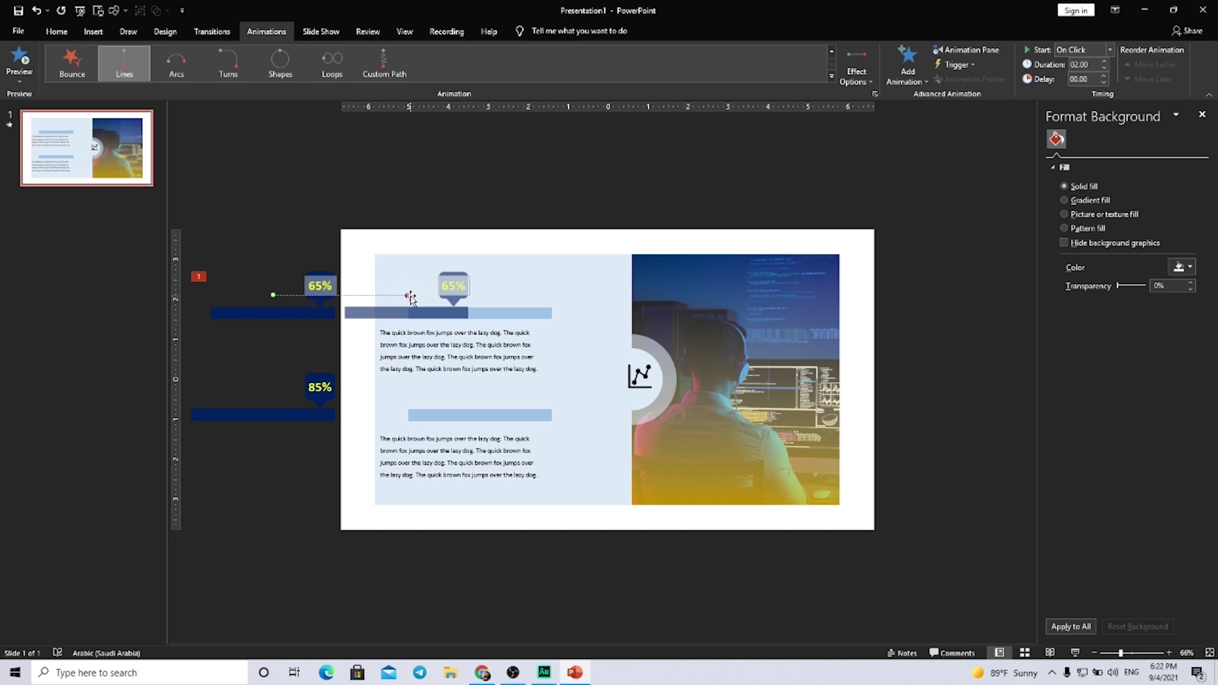
mouse_move(408, 295)
mouse_down()
mouse_move(470, 299)
mouse_move(453, 302)
mouse_up()
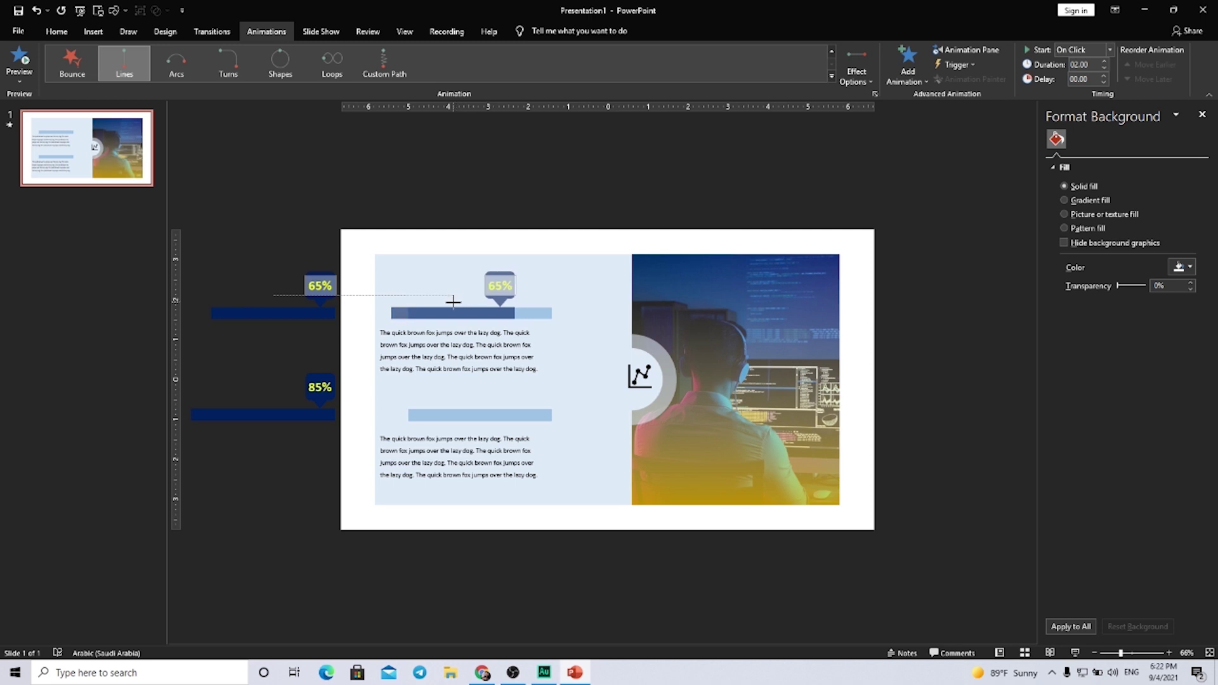
drag(453, 301, 455, 304)
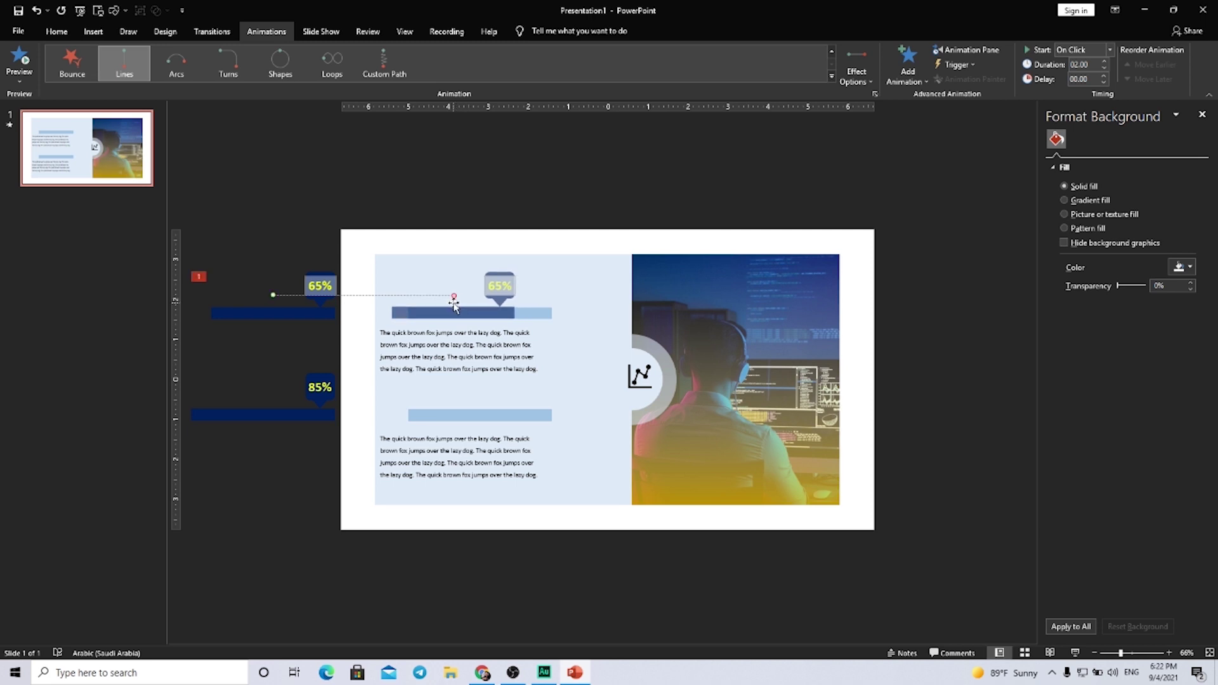
click(969, 56)
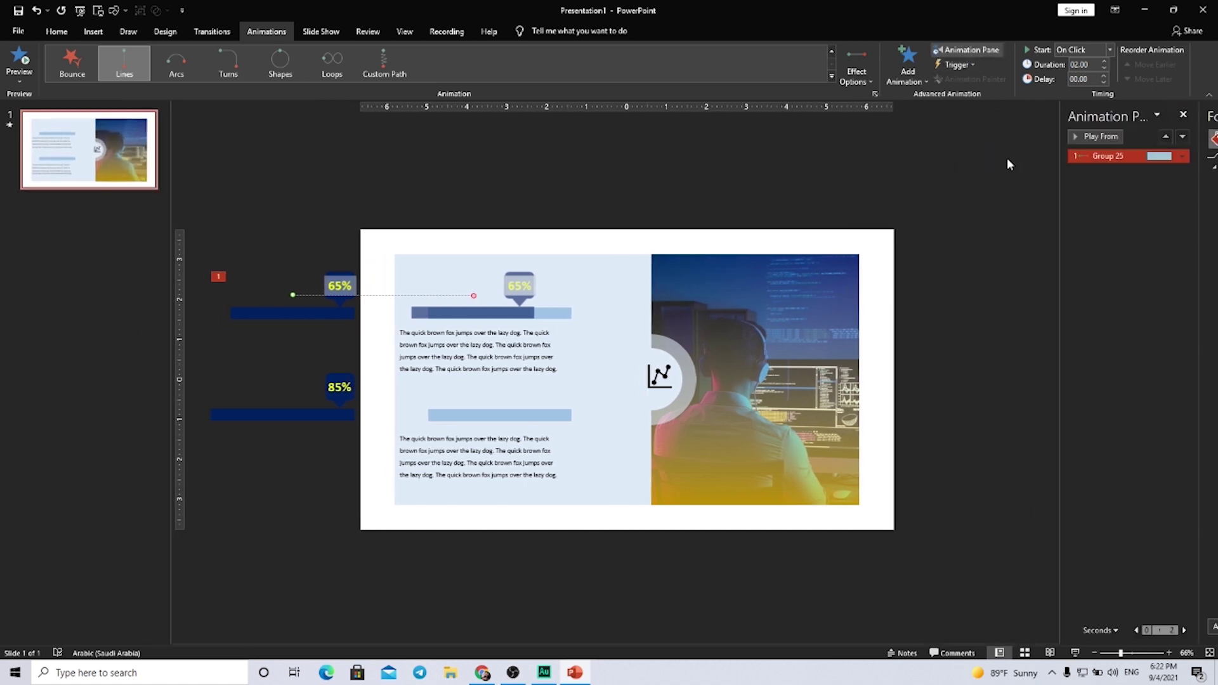
click(1111, 51)
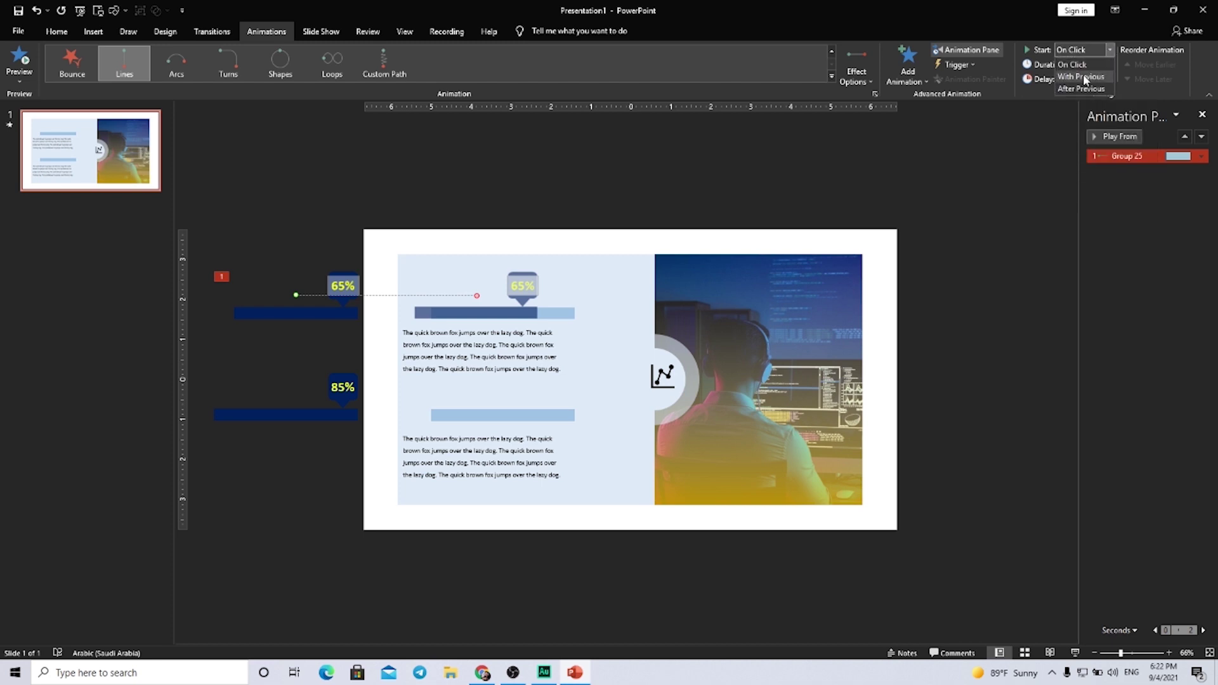
click(1073, 89)
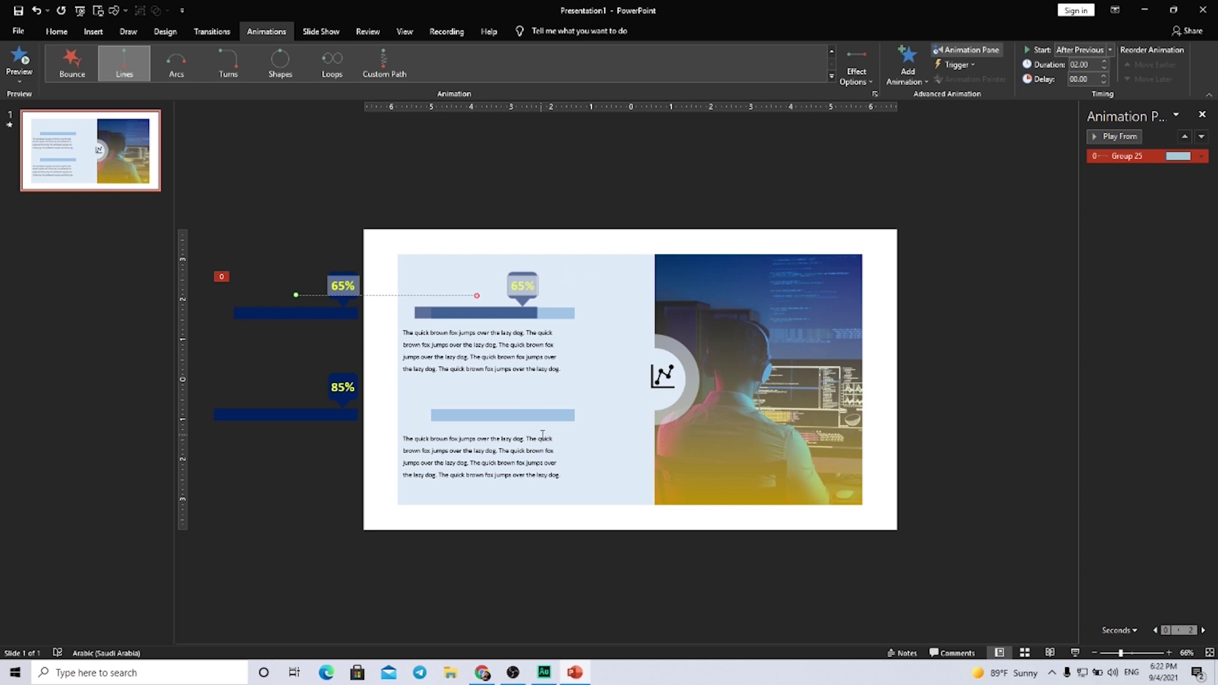
- Give the 65% motion path a 3-second duration, 0 s smooth start/end, and 1.29 s bounce end
double_click(1177, 156)
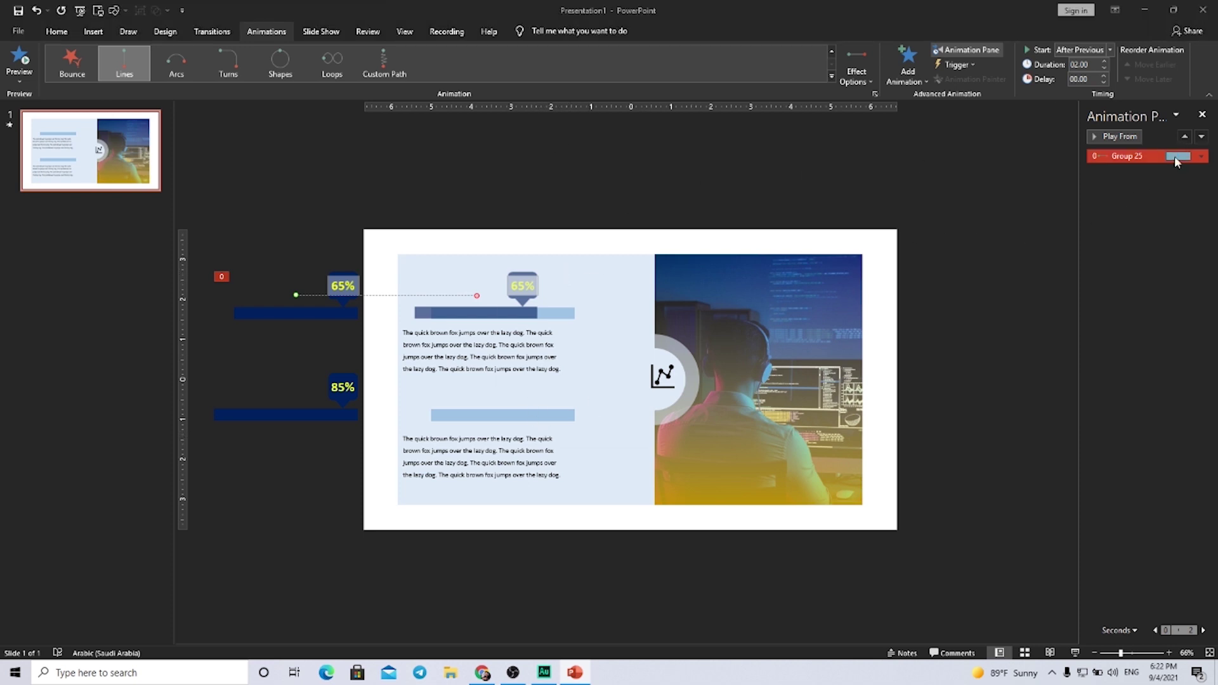
drag(636, 211, 915, 210)
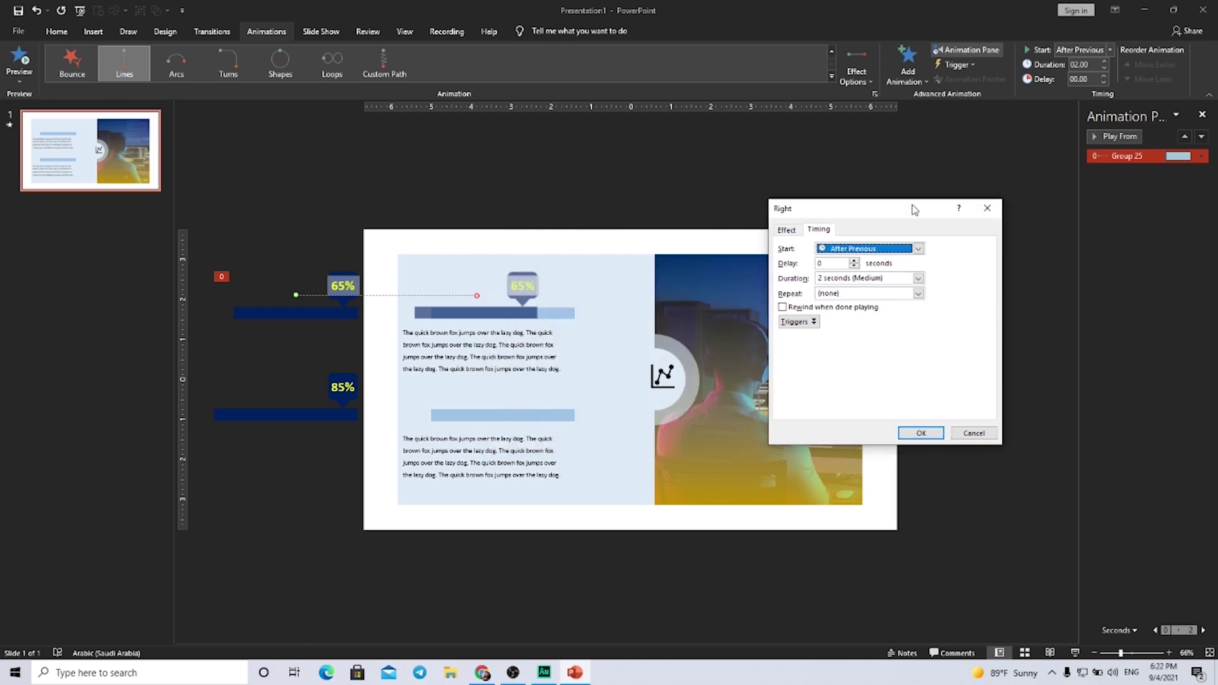
click(787, 229)
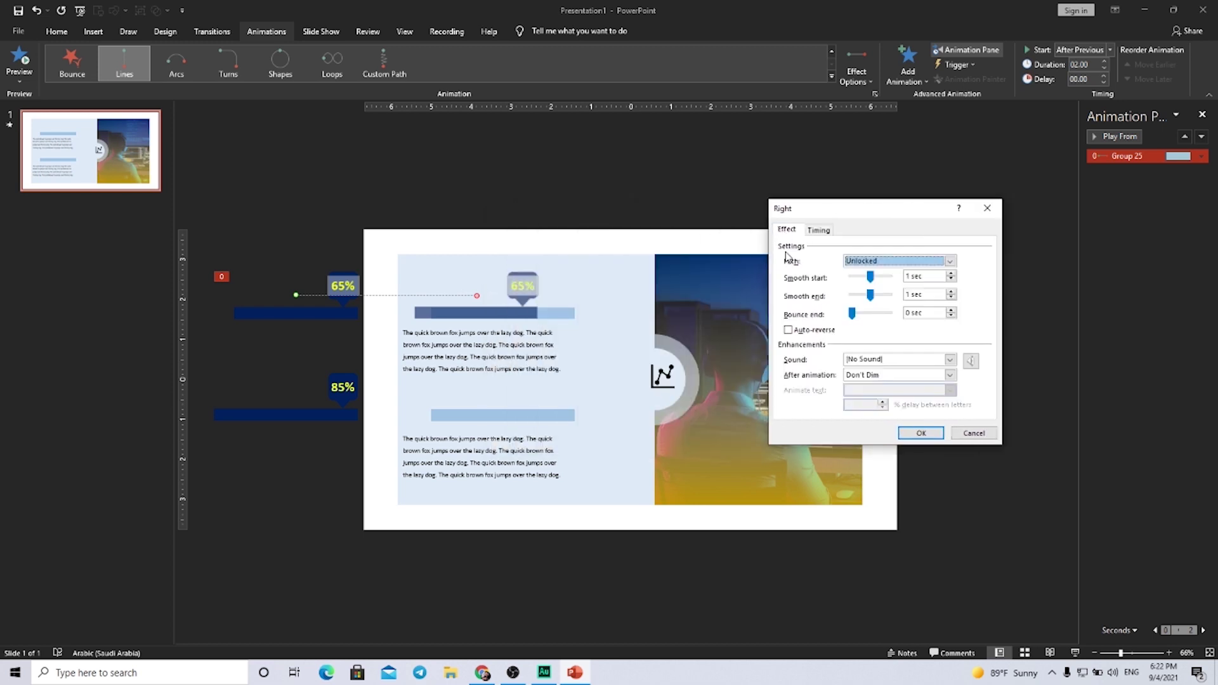
mouse_move(870, 277)
mouse_down()
mouse_move(852, 277)
mouse_move(868, 314)
mouse_up()
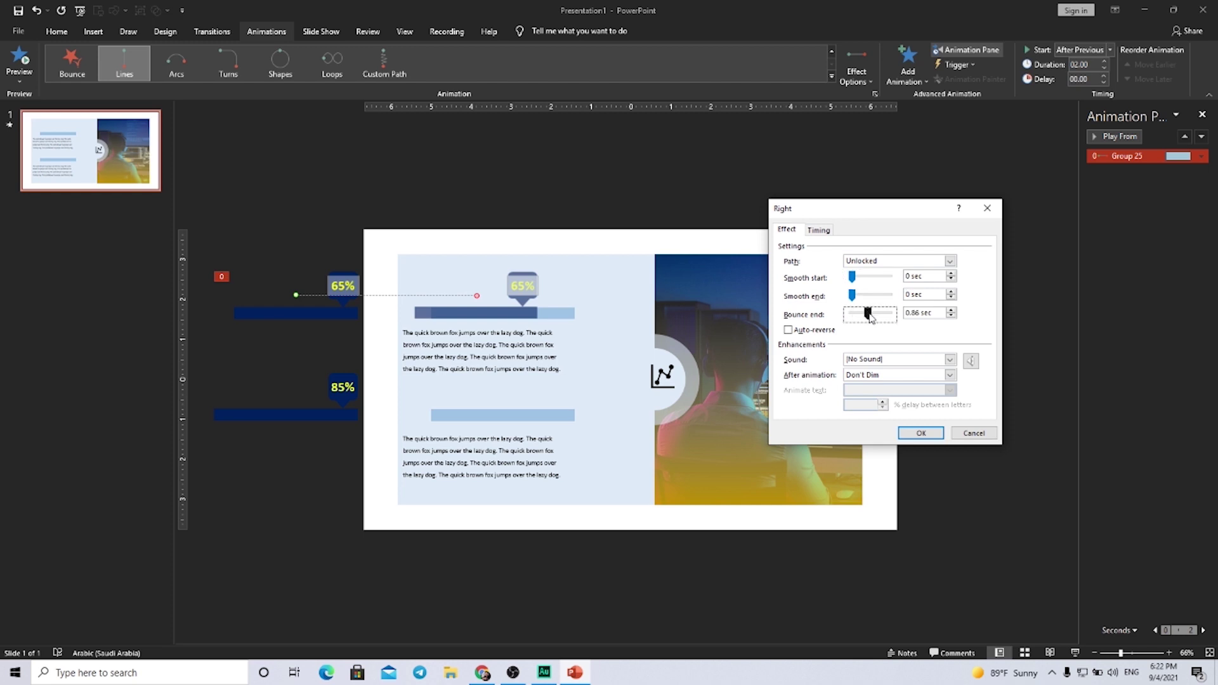
click(818, 230)
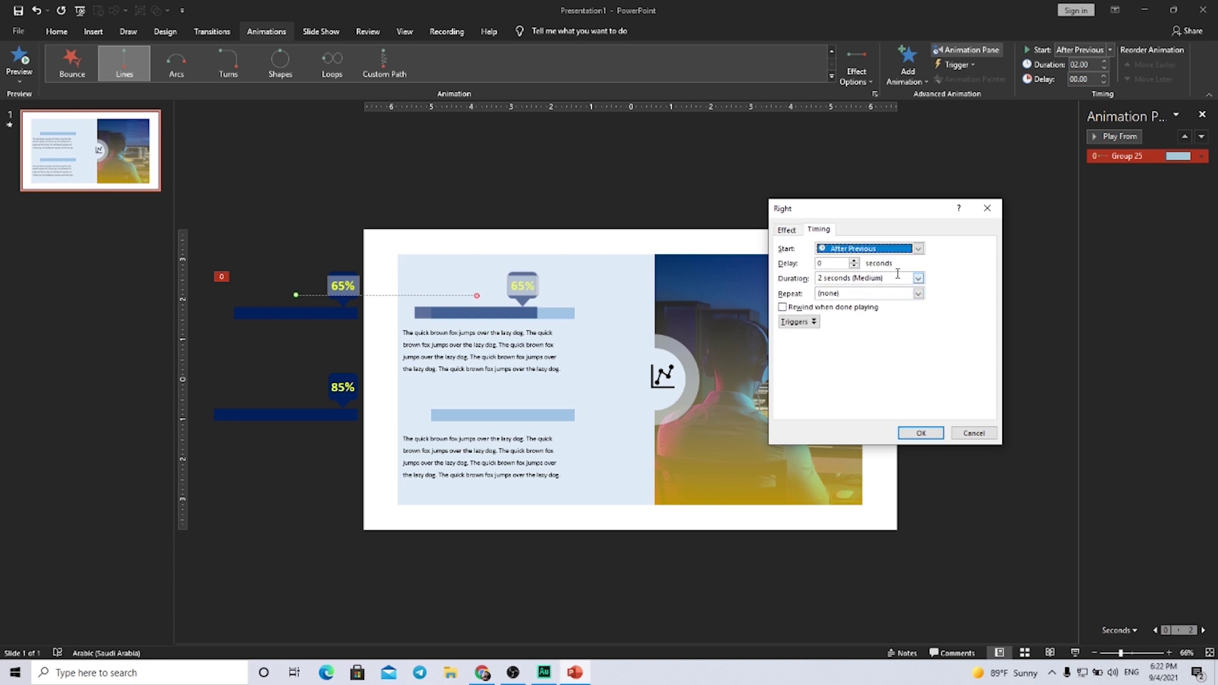
click(918, 279)
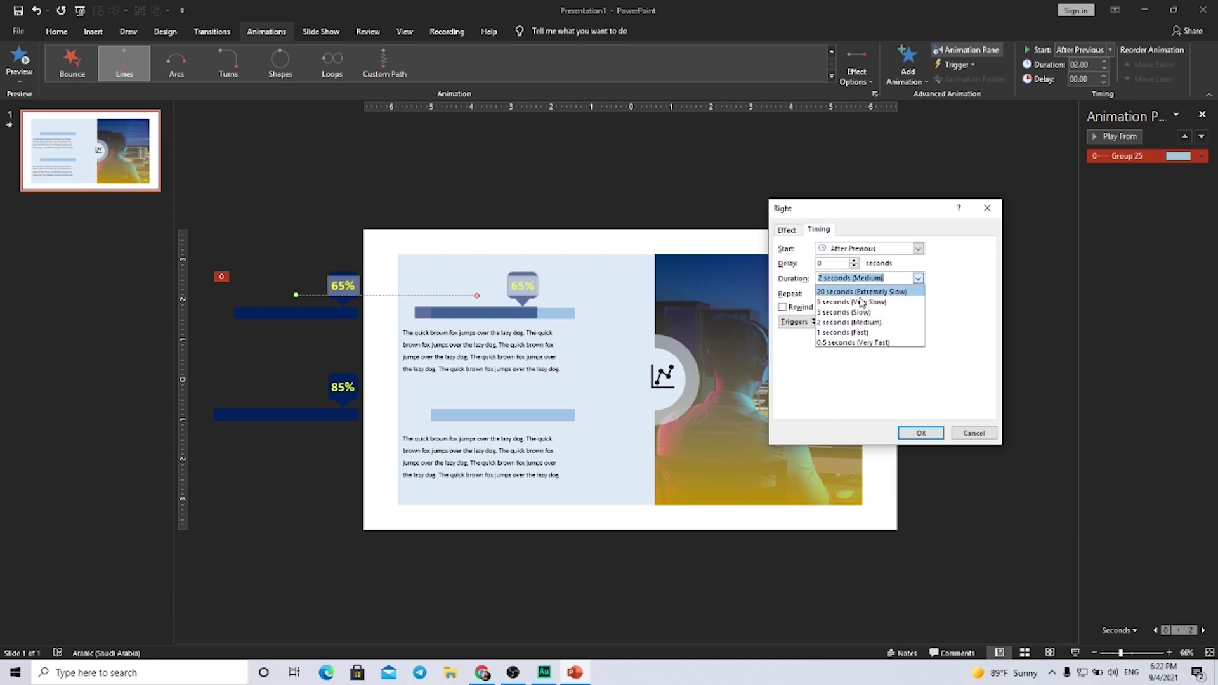
click(844, 312)
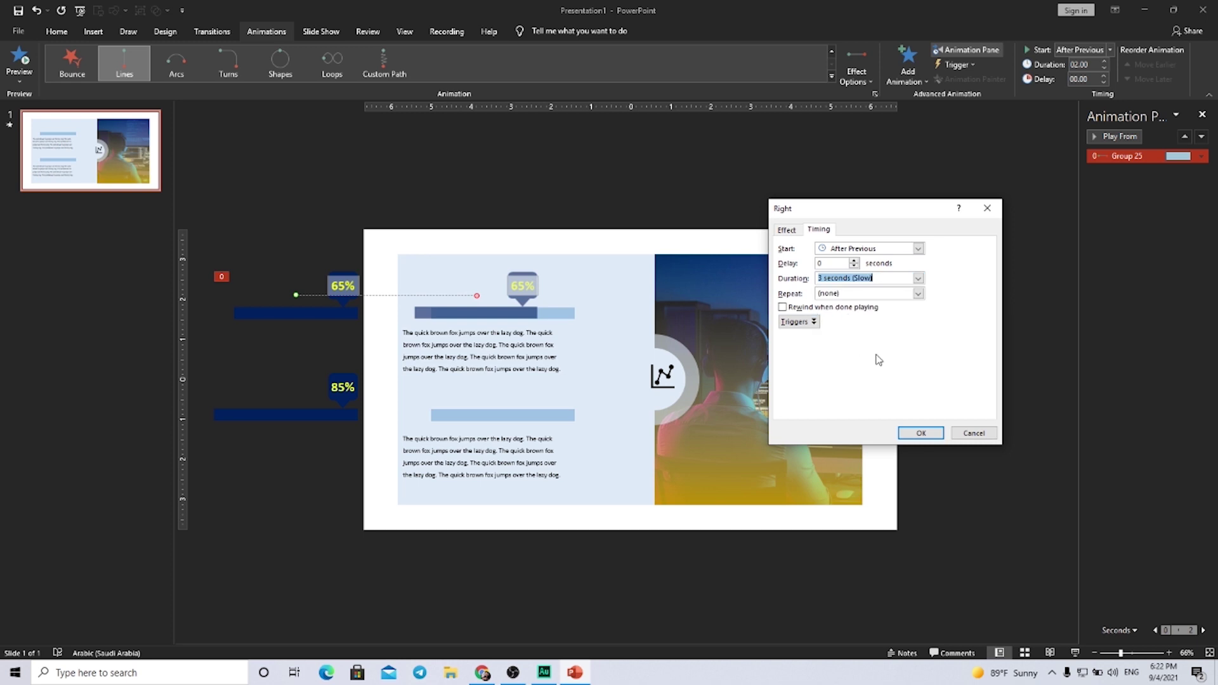
click(921, 433)
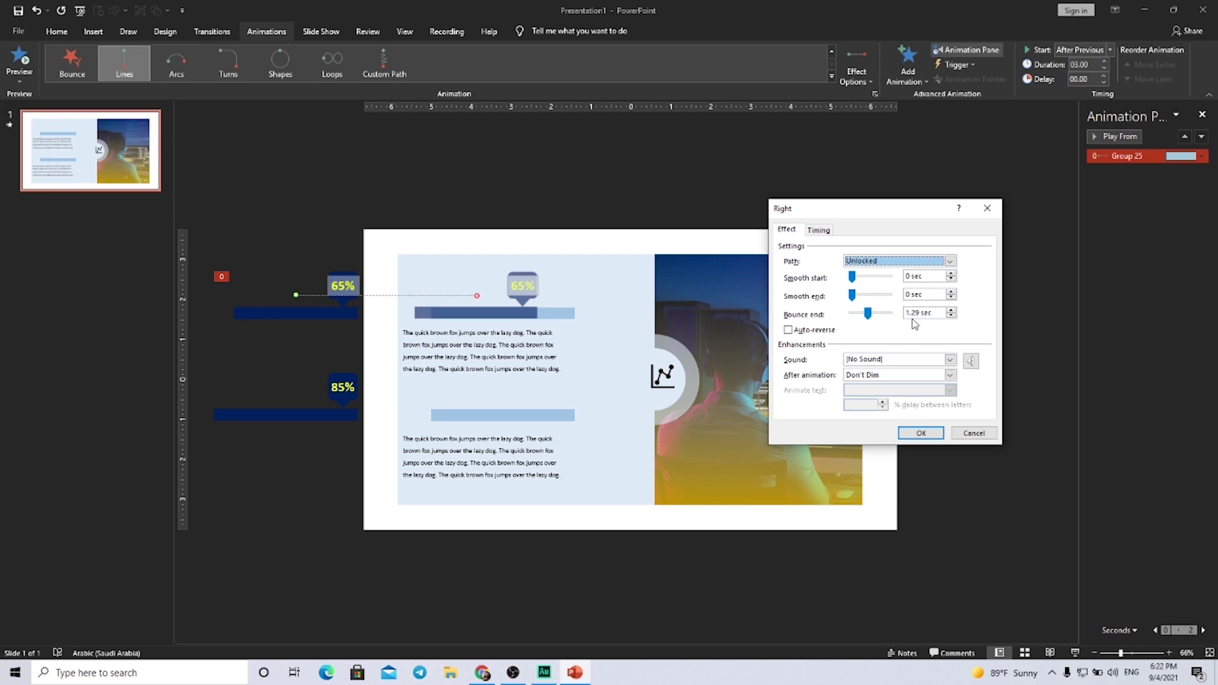
click(820, 232)
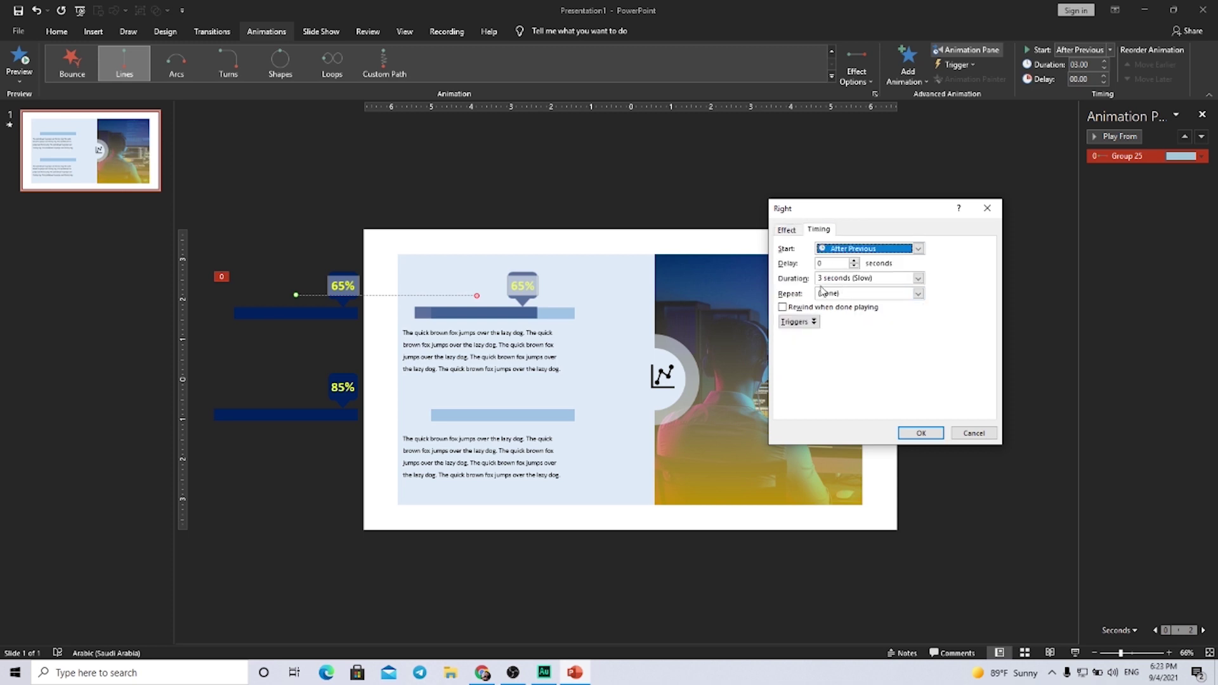
click(973, 434)
click(301, 420)
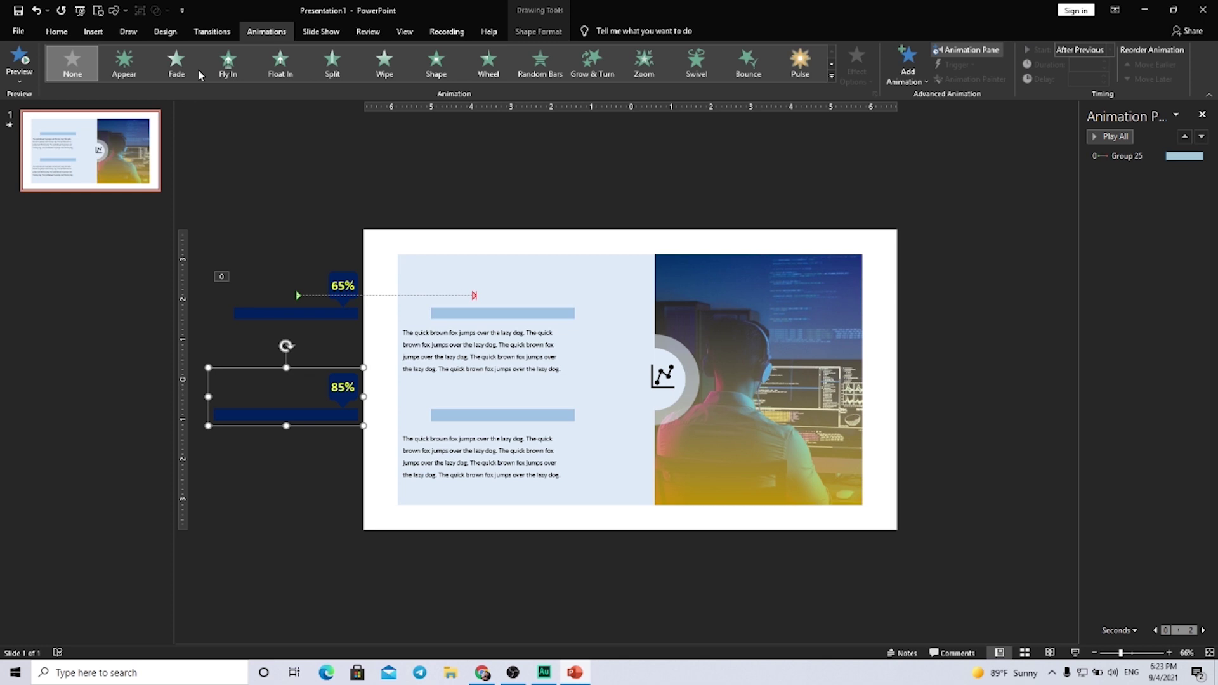
- Give the 85% group a rightward Lines path ending on the lower track, starting After Previous
click(898, 82)
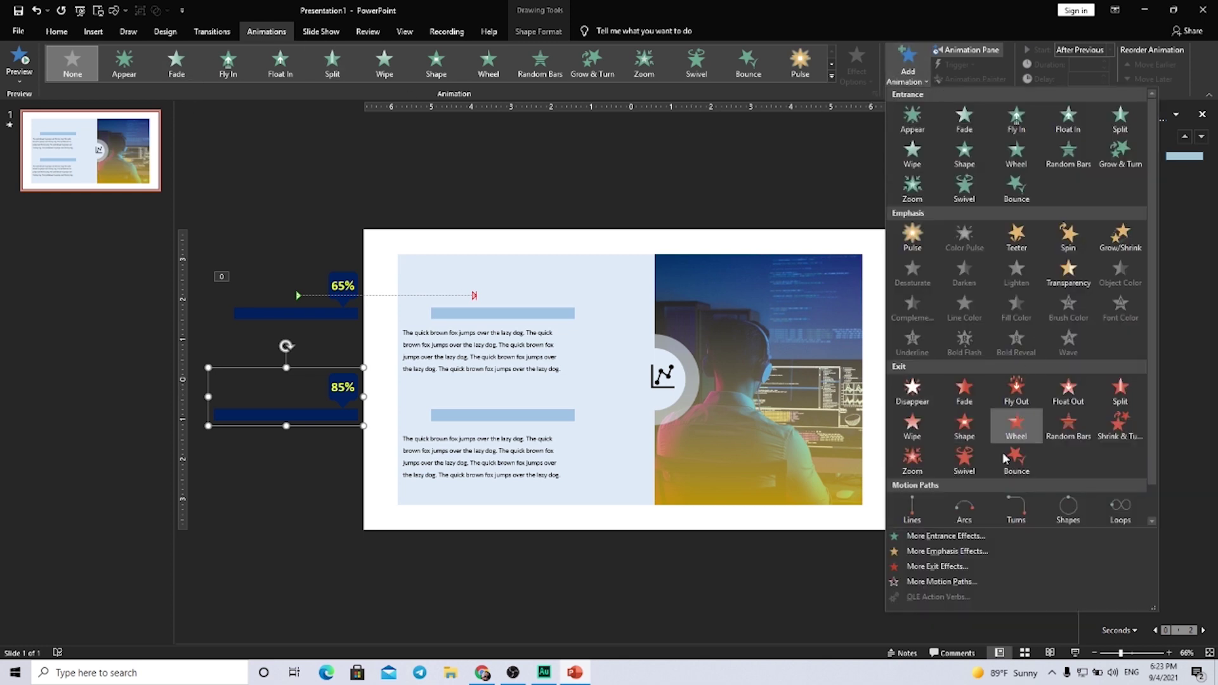
click(912, 508)
click(856, 73)
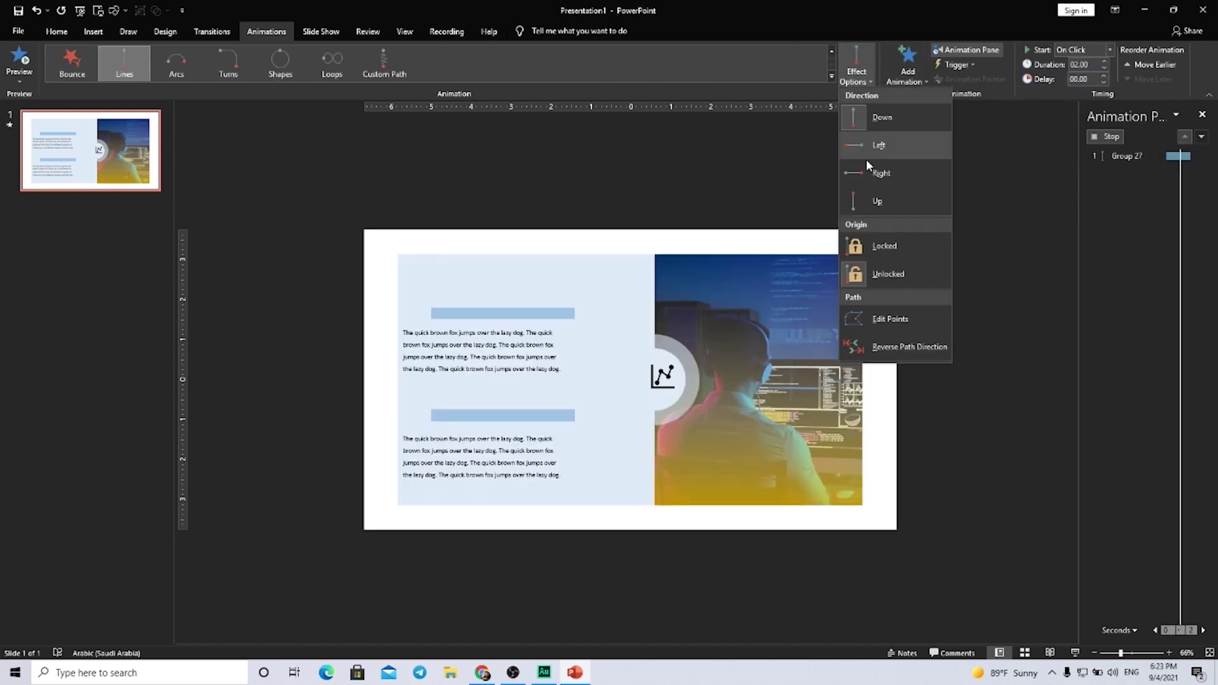
click(875, 173)
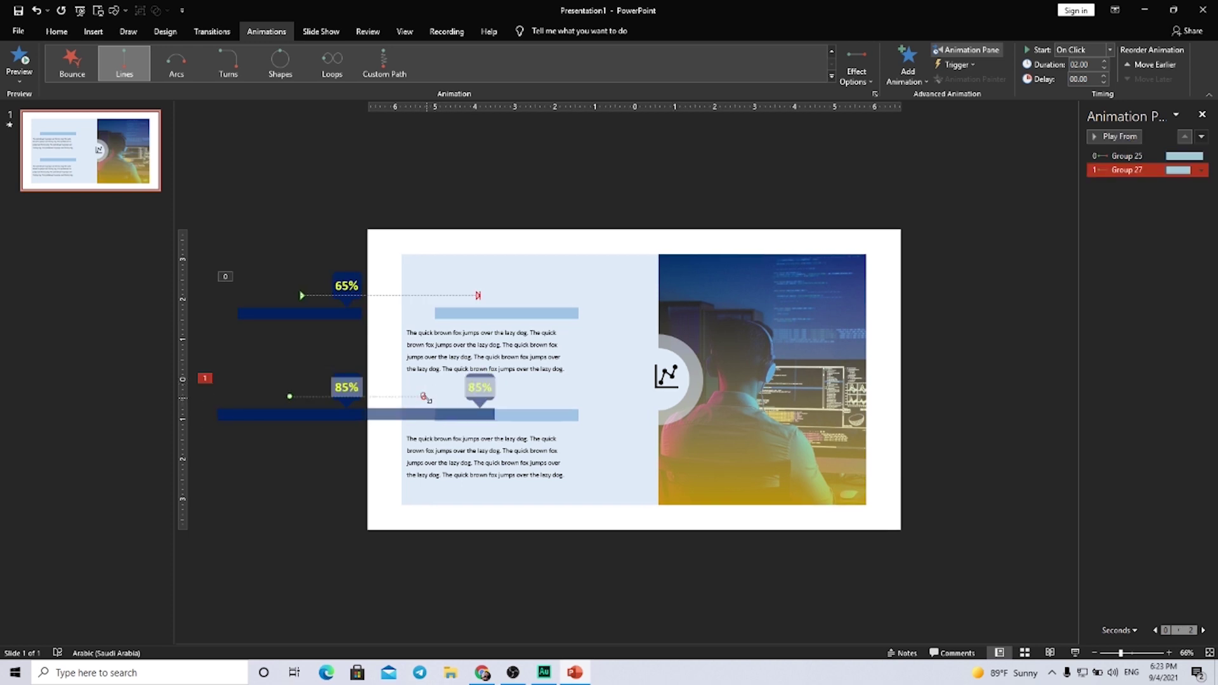
drag(423, 398, 483, 398)
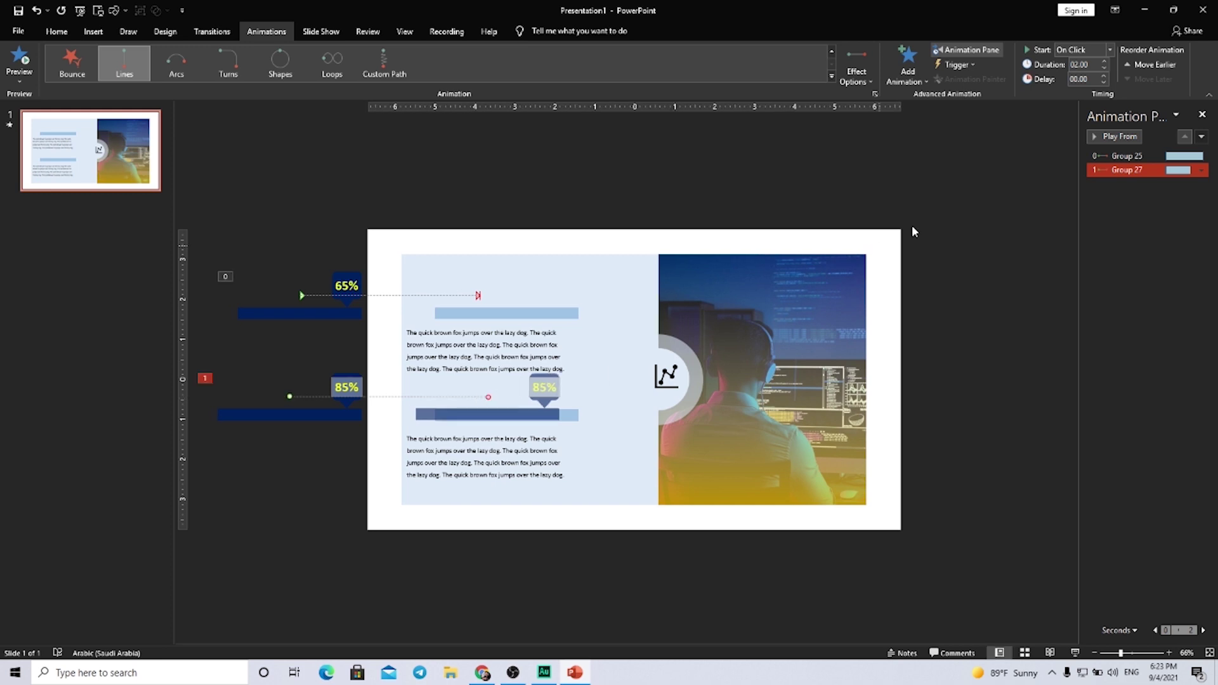
click(1111, 49)
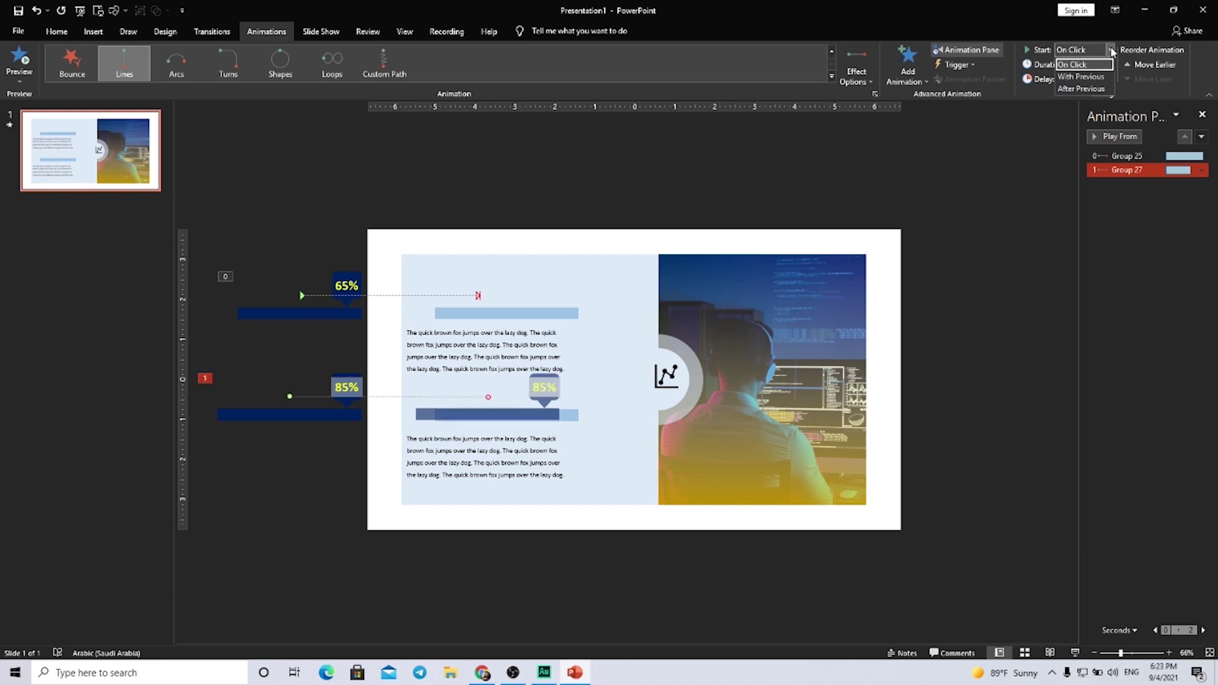
click(1086, 93)
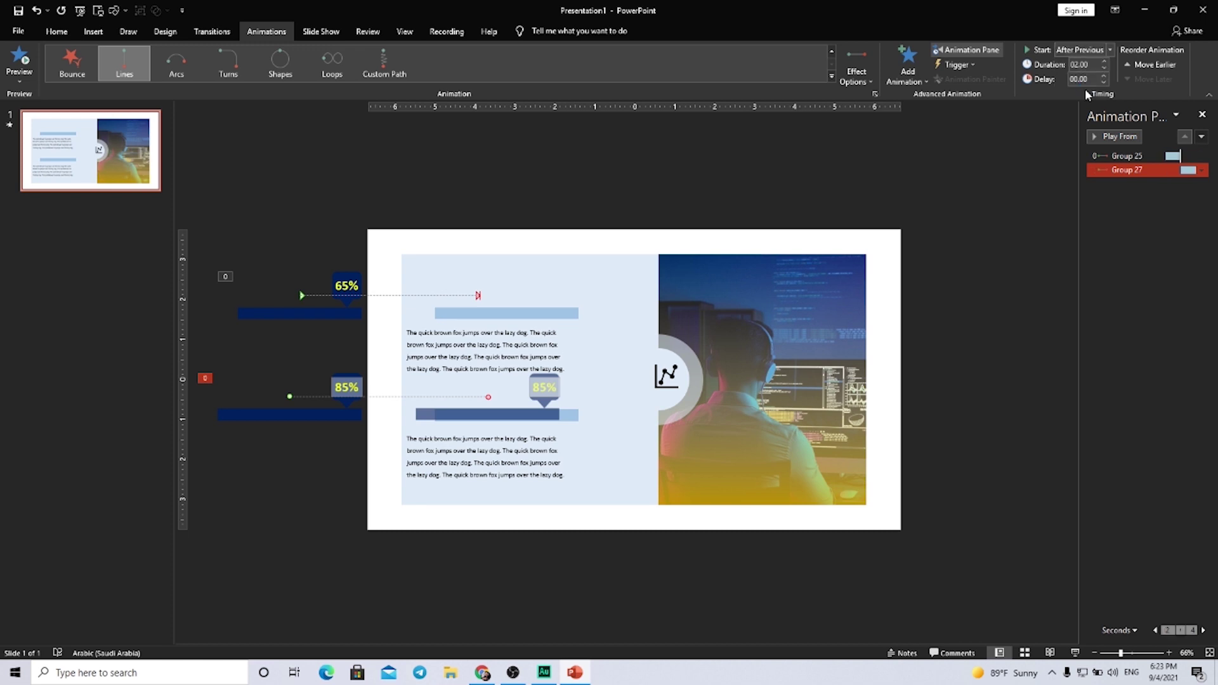
- Set the 85% path to 3 seconds with zero smooth start/end and about 1.19 s bounce end
double_click(1130, 170)
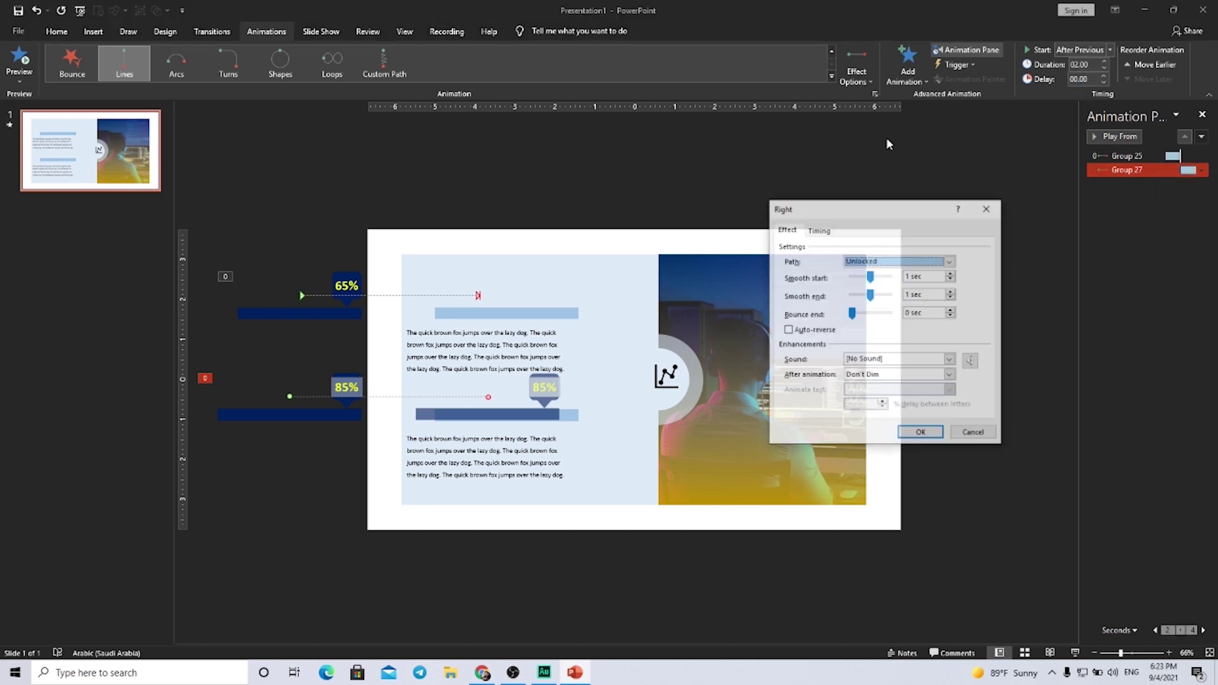
mouse_move(870, 296)
mouse_down()
mouse_move(835, 286)
mouse_move(877, 319)
mouse_up()
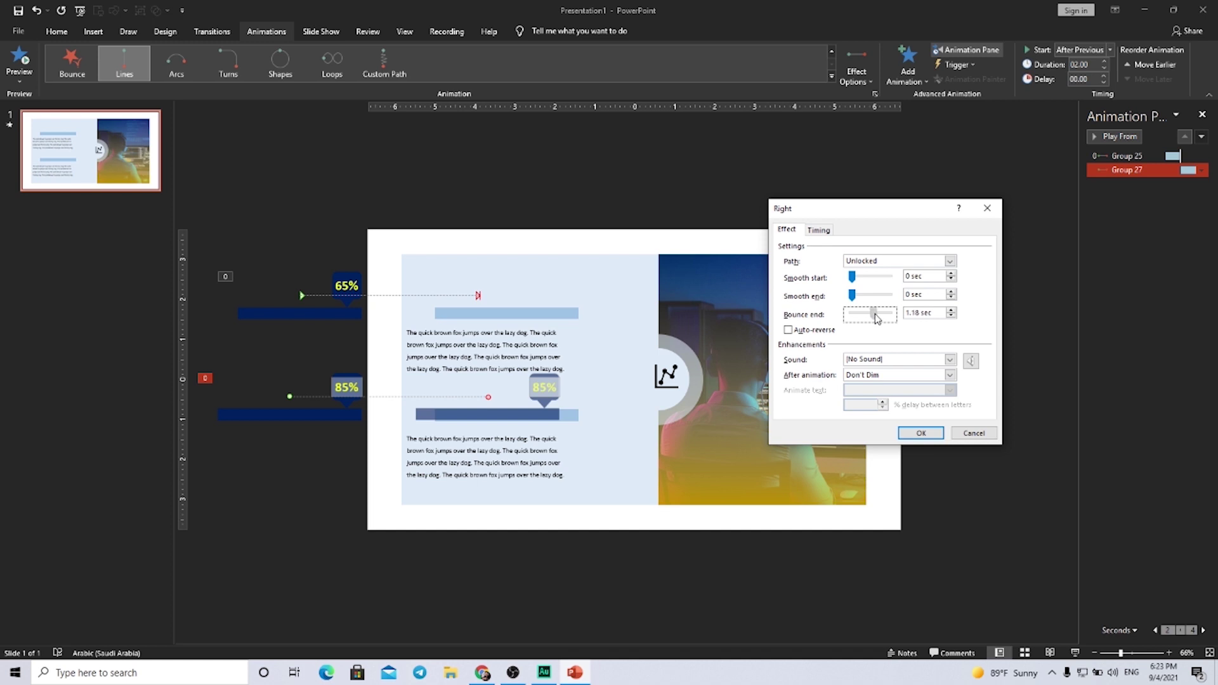
click(950, 309)
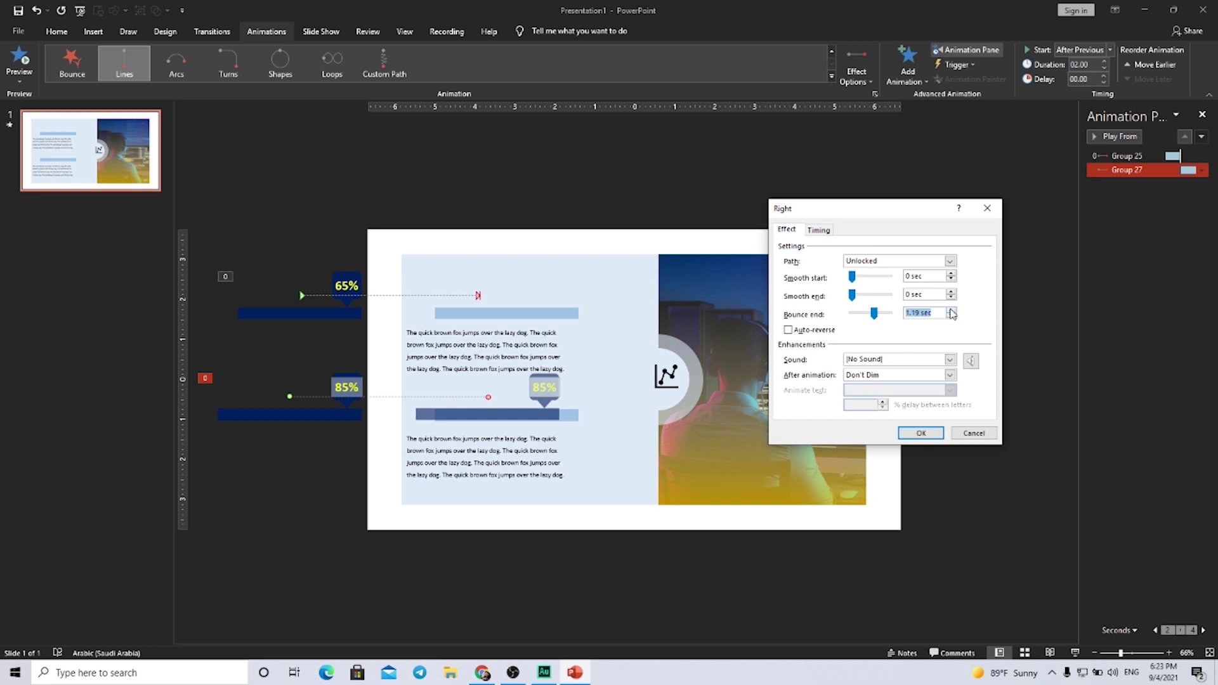
click(823, 229)
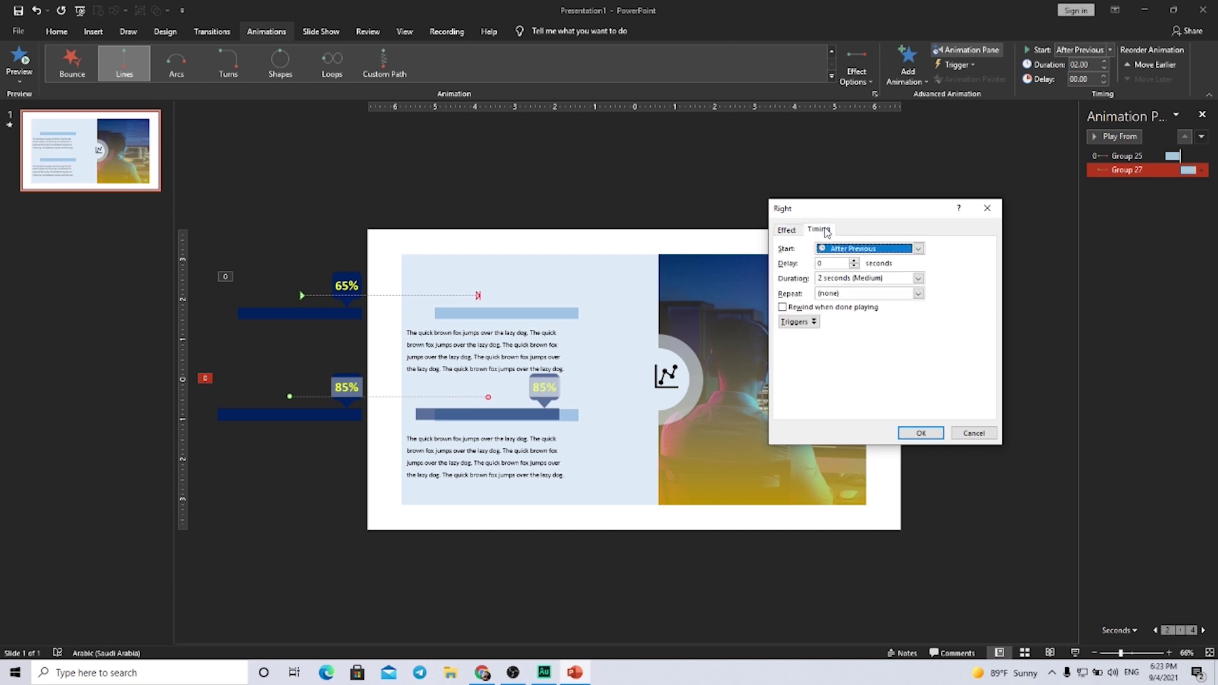
click(918, 278)
click(838, 312)
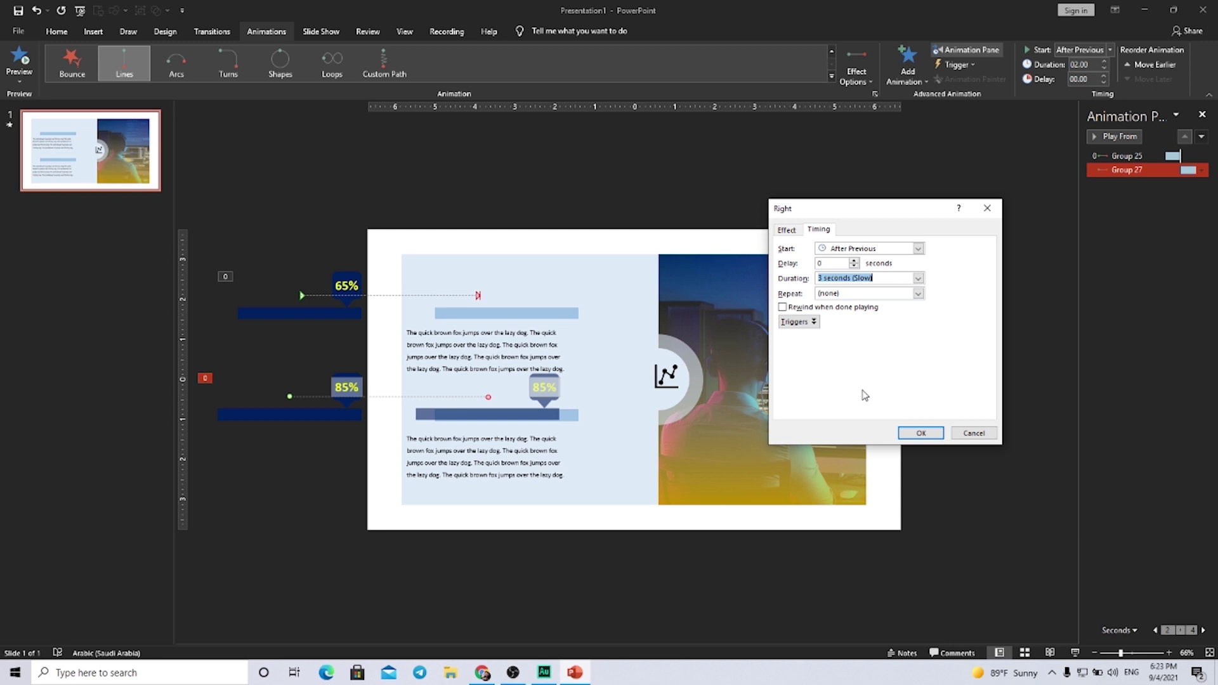
click(920, 433)
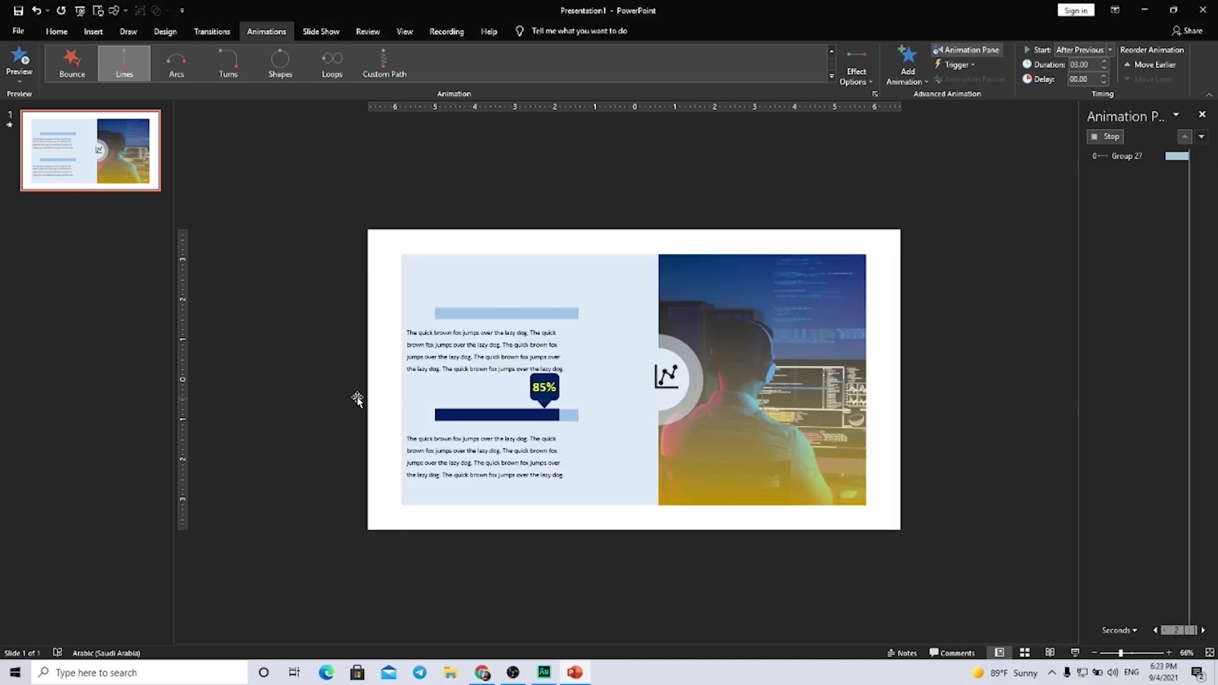
click(521, 340)
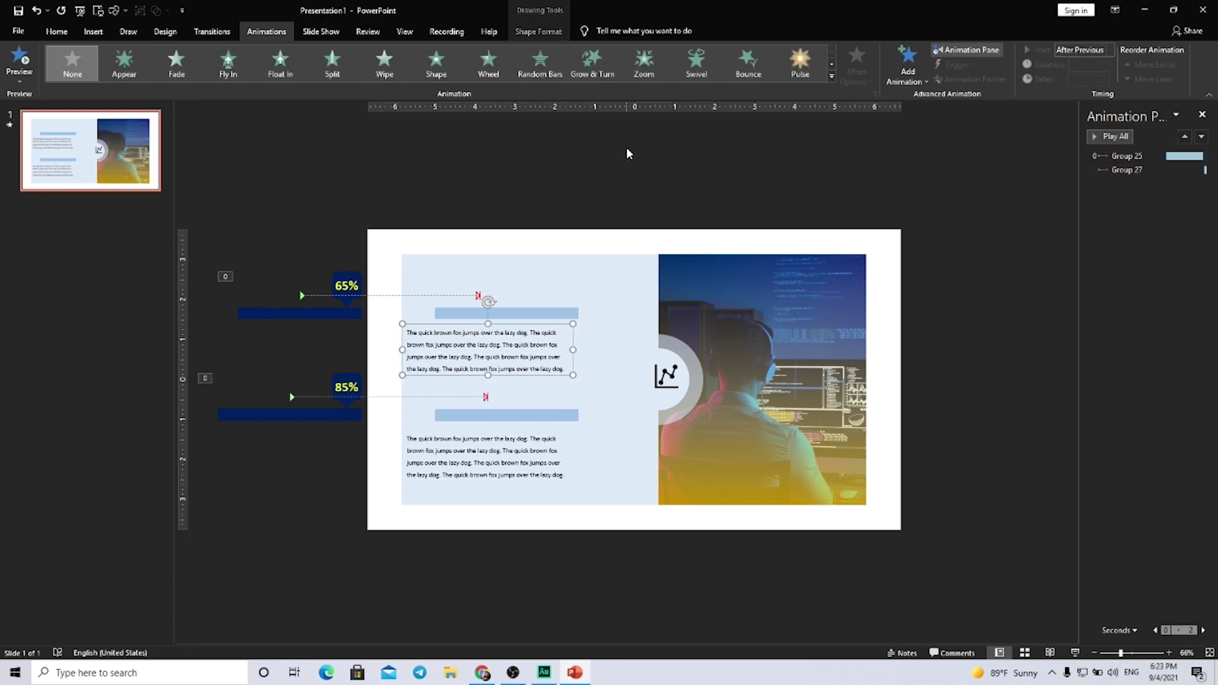
- Give the upper paragraph a Float Down entrance, With Previous, ordered right after the 65% bar
click(586, 75)
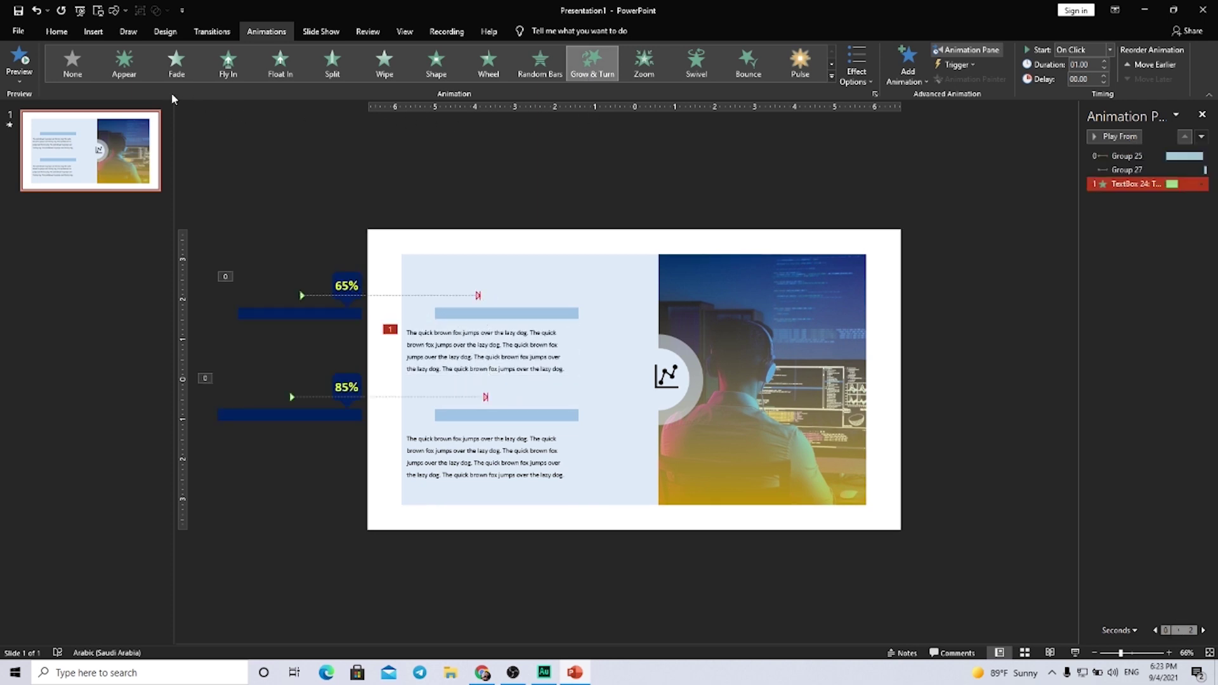
click(227, 64)
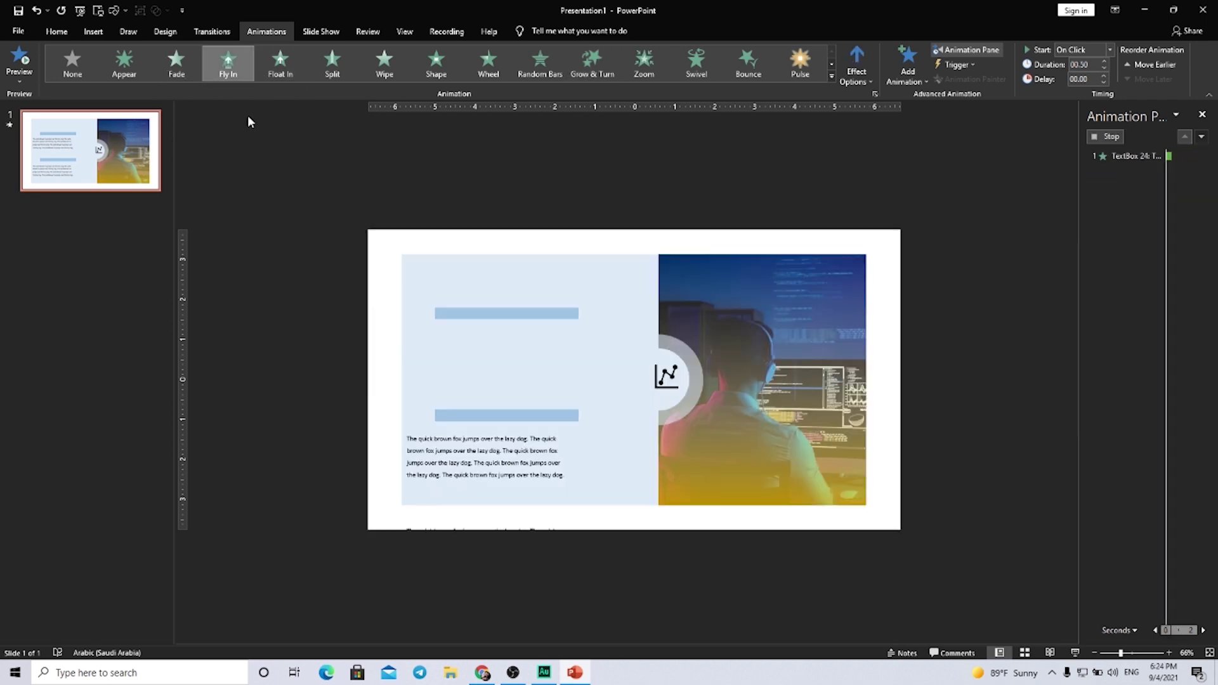
click(280, 63)
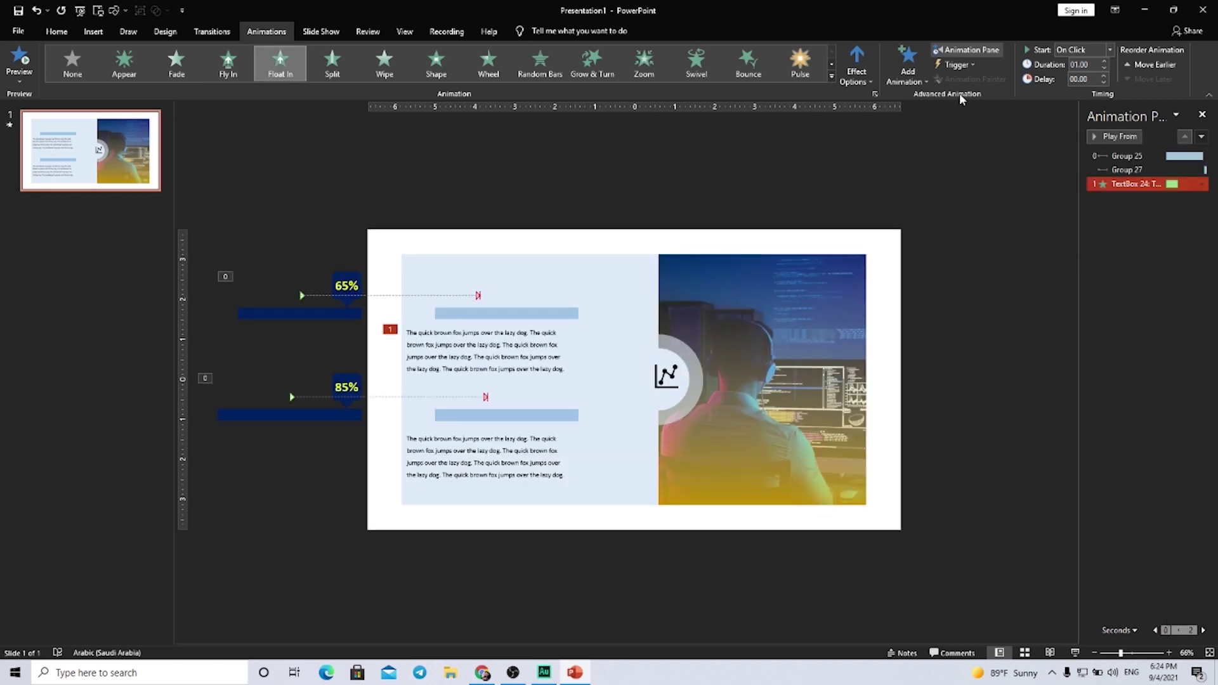
click(857, 66)
click(855, 146)
click(1110, 50)
click(1097, 73)
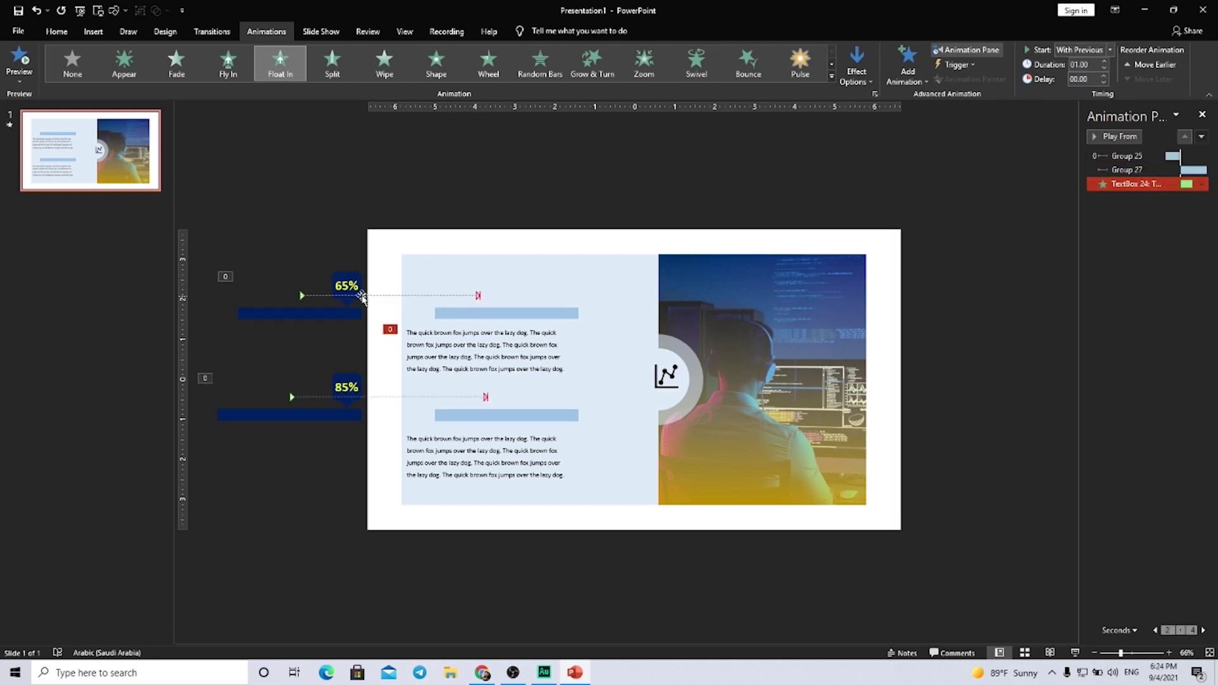
drag(1140, 169, 1142, 167)
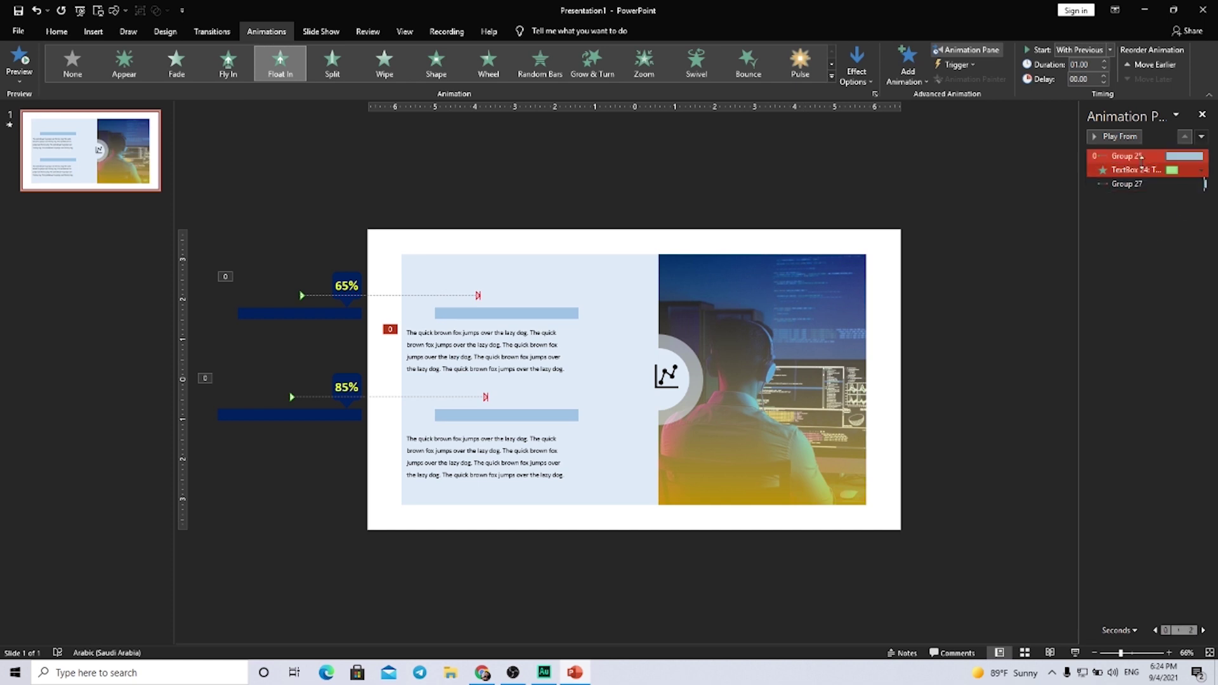
click(1160, 182)
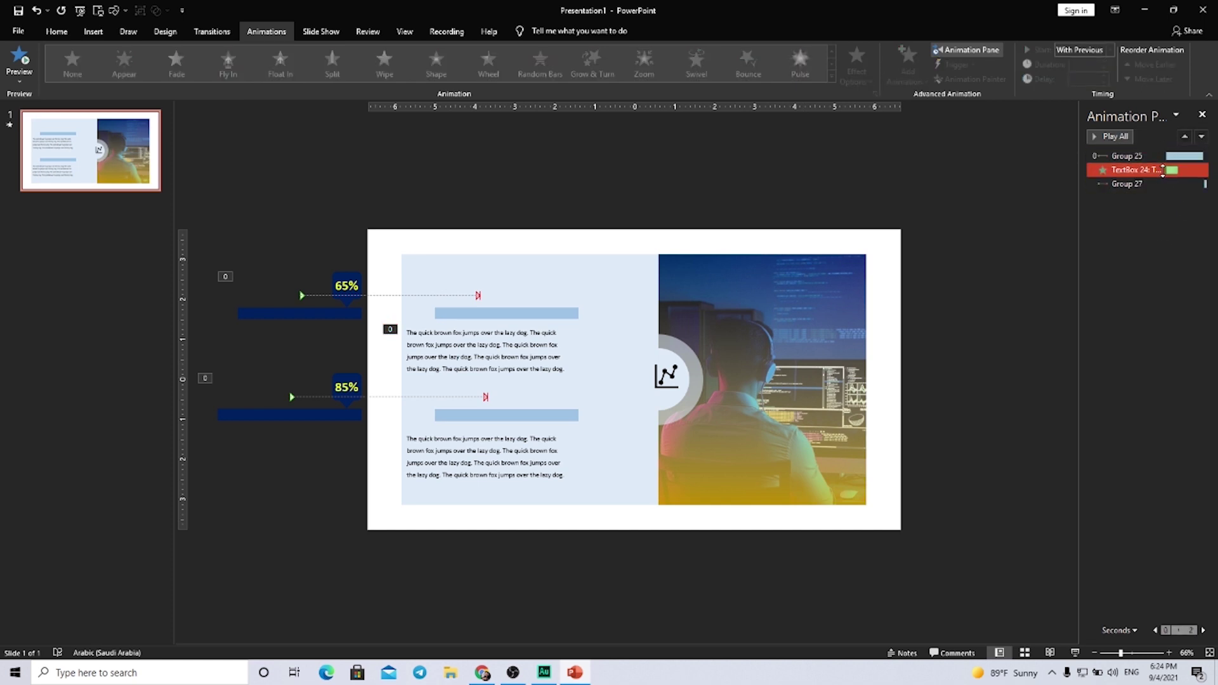
click(1158, 170)
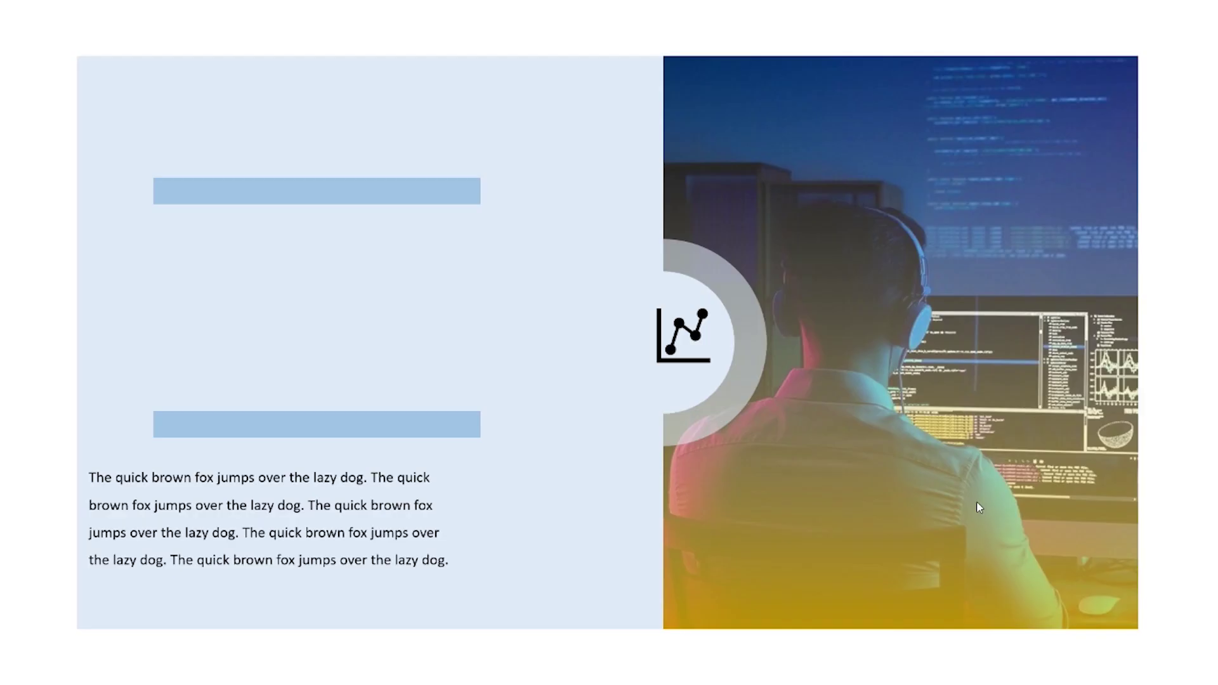
- Give the upper paragraph's Float In a 01.00 delay, previewing the timing in slide show before and after
click(1075, 653)
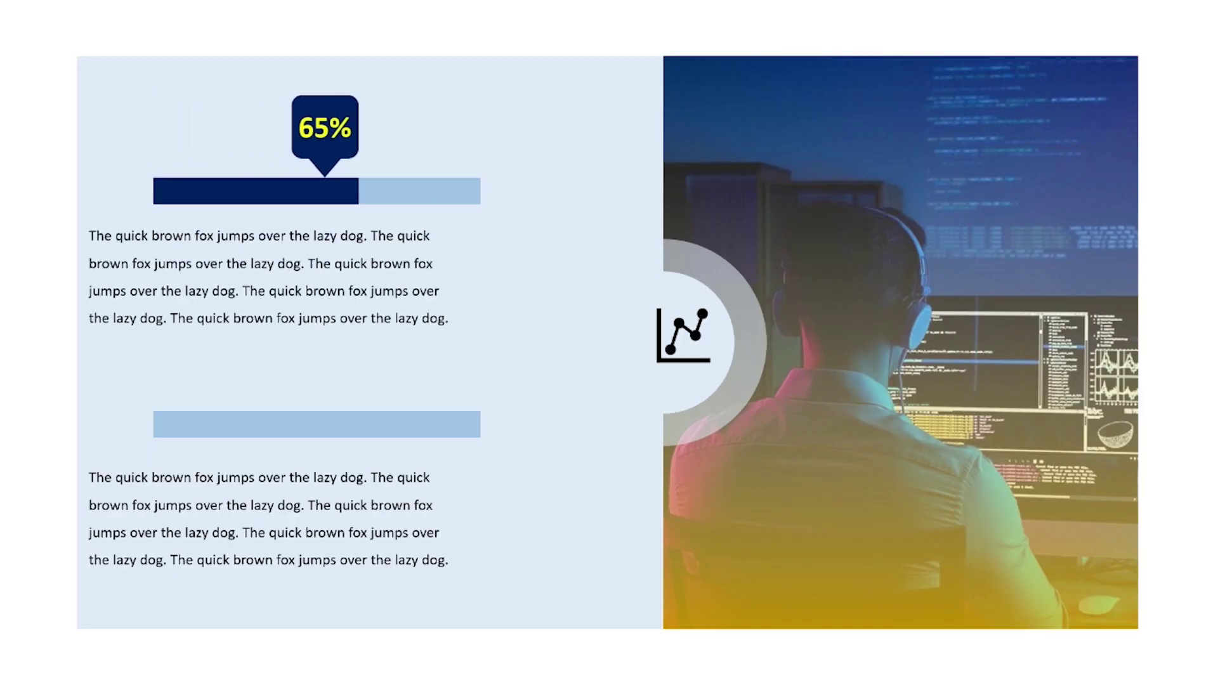
key(Escape)
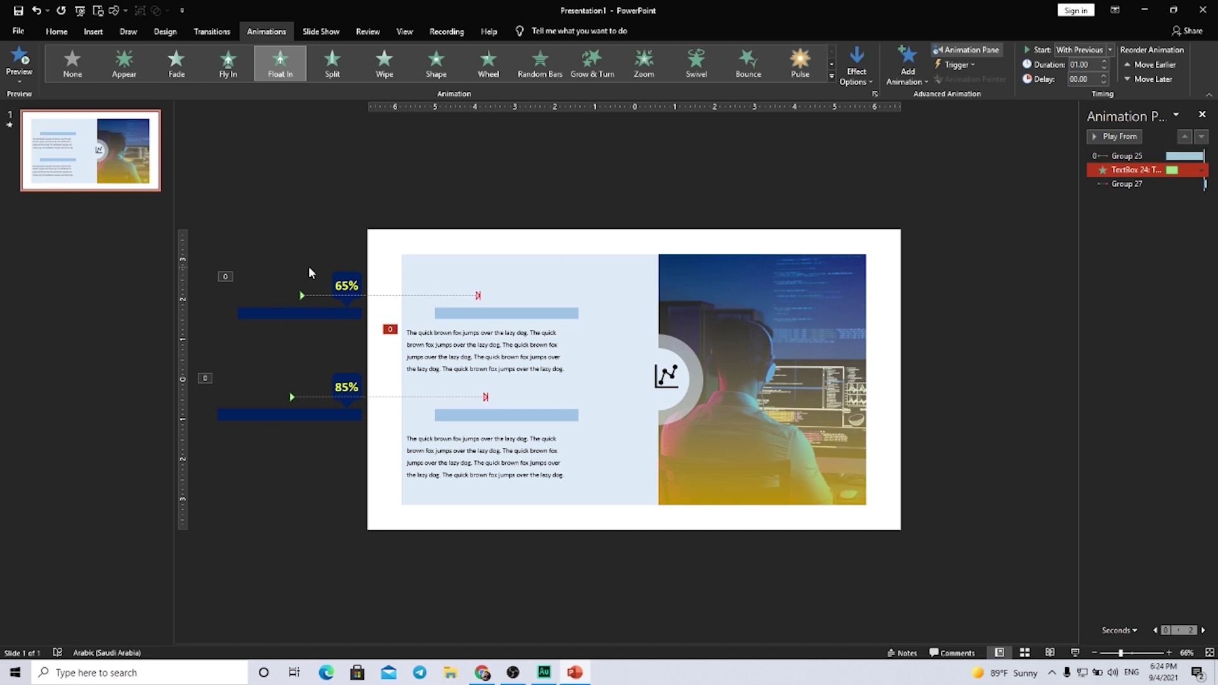
click(1105, 77)
click(1105, 77)
click(1105, 77)
click(1104, 77)
click(1072, 654)
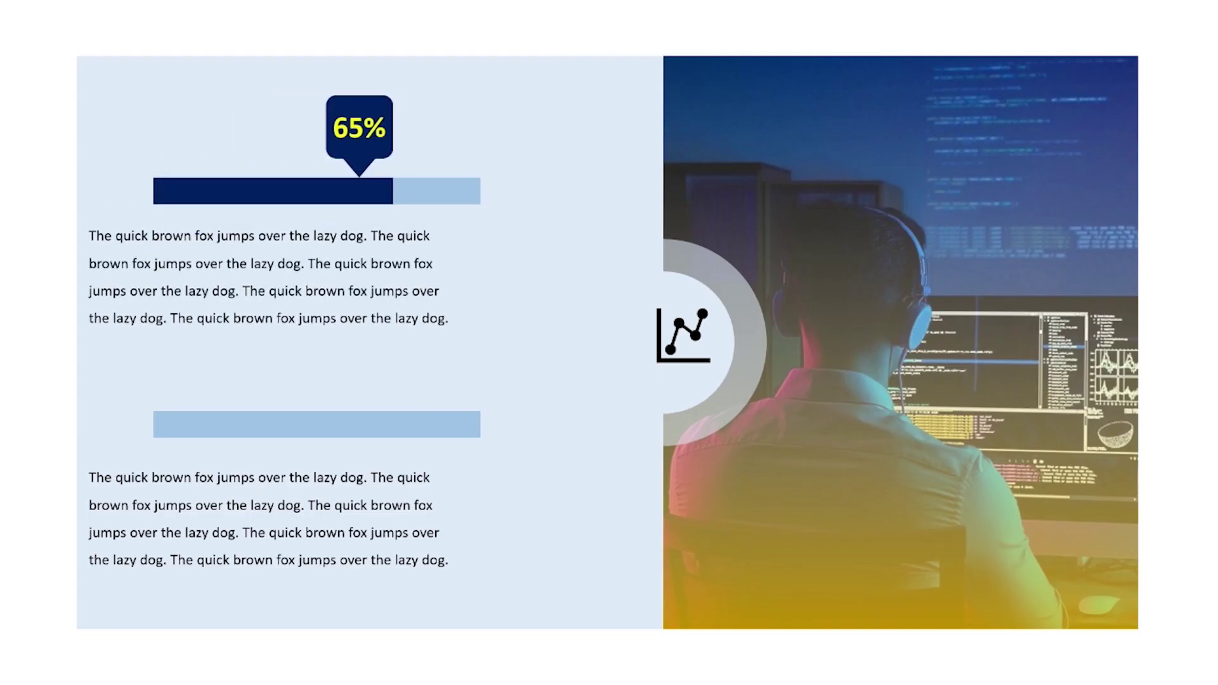
key(Escape)
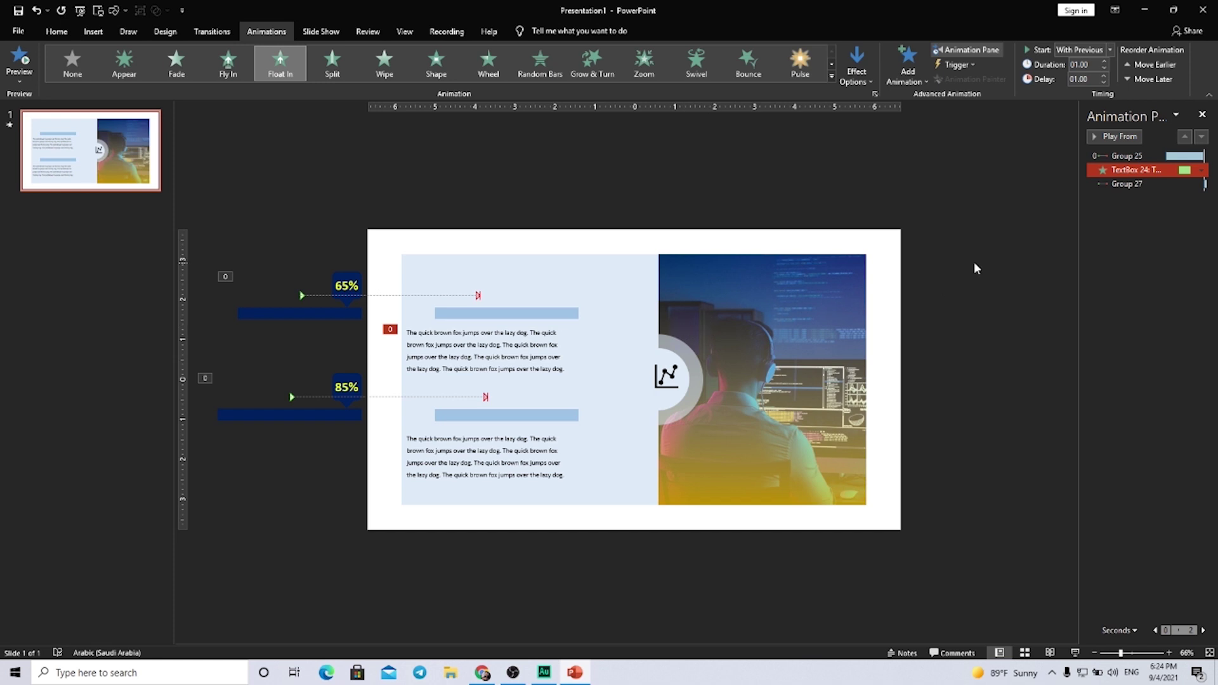
- Copy the upper paragraph's delayed Float In onto the lower paragraph with Animation Painter
click(508, 333)
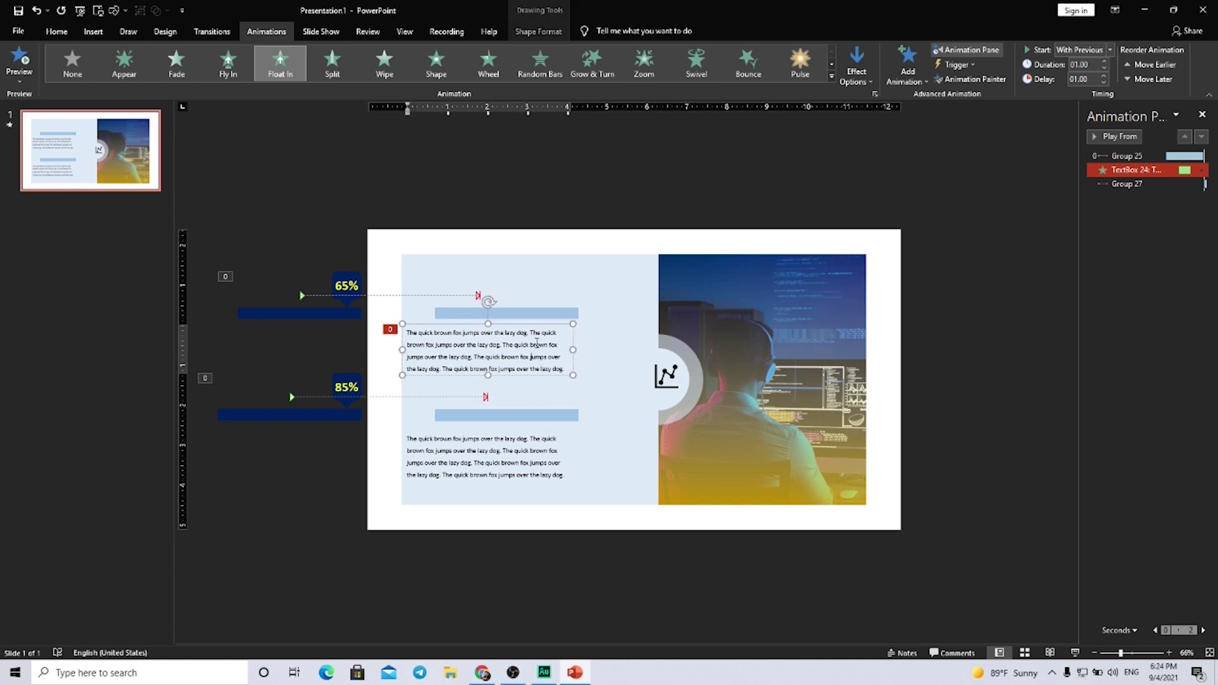
click(538, 325)
click(537, 325)
click(970, 78)
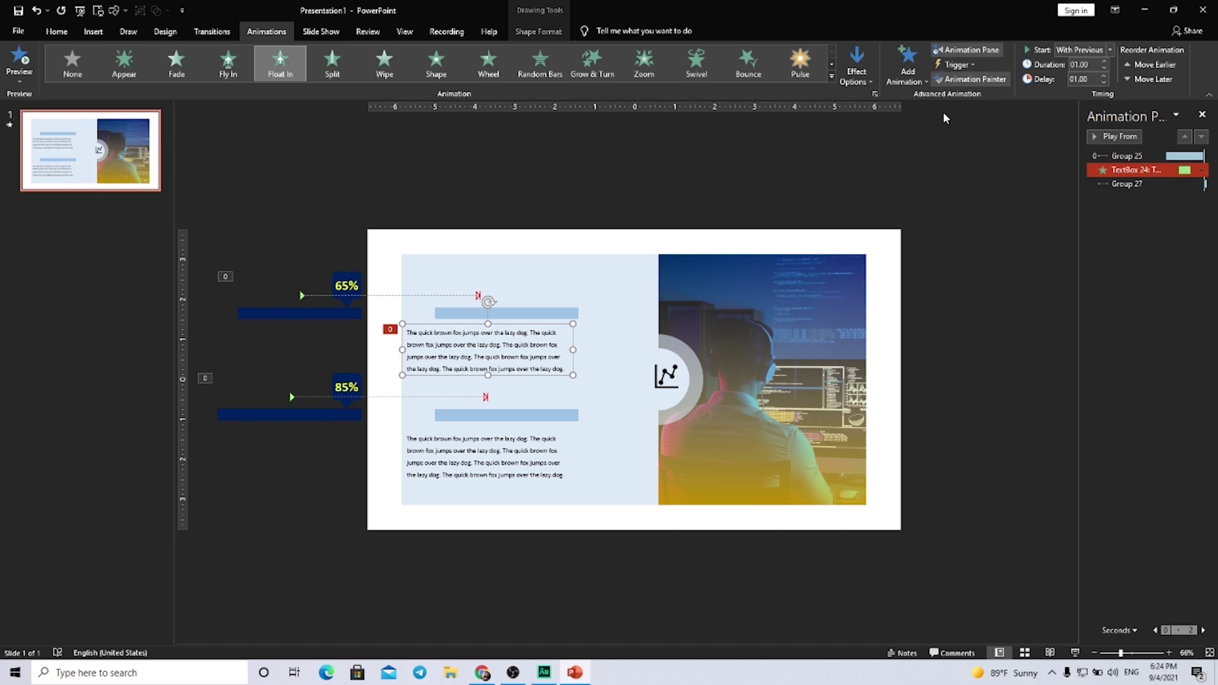
click(470, 452)
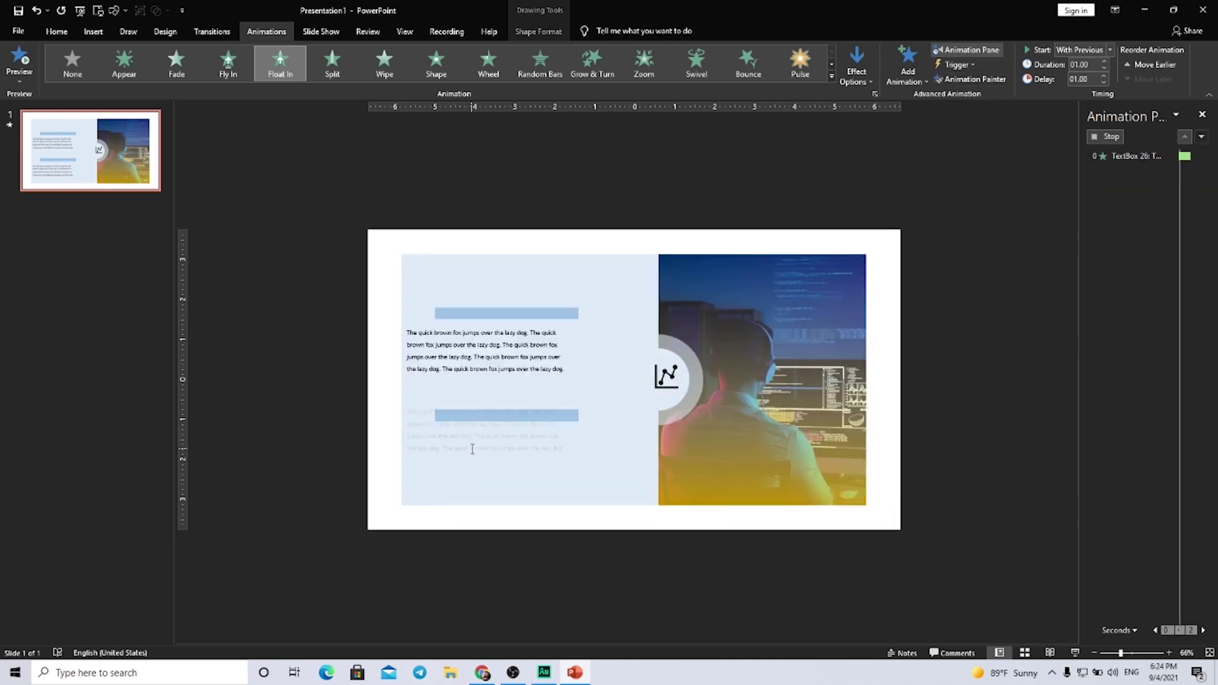
click(1166, 223)
click(1167, 198)
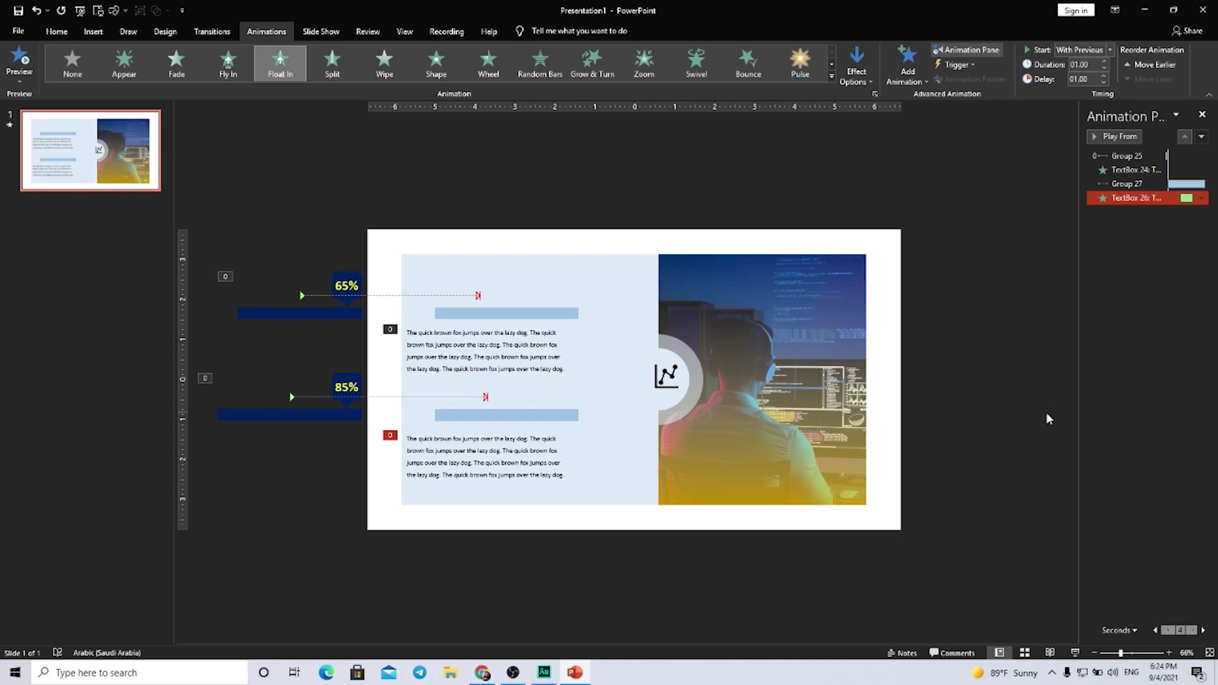
- Start the full-screen slide show to watch the 65% and 85% bars and both paragraphs animate
click(1075, 653)
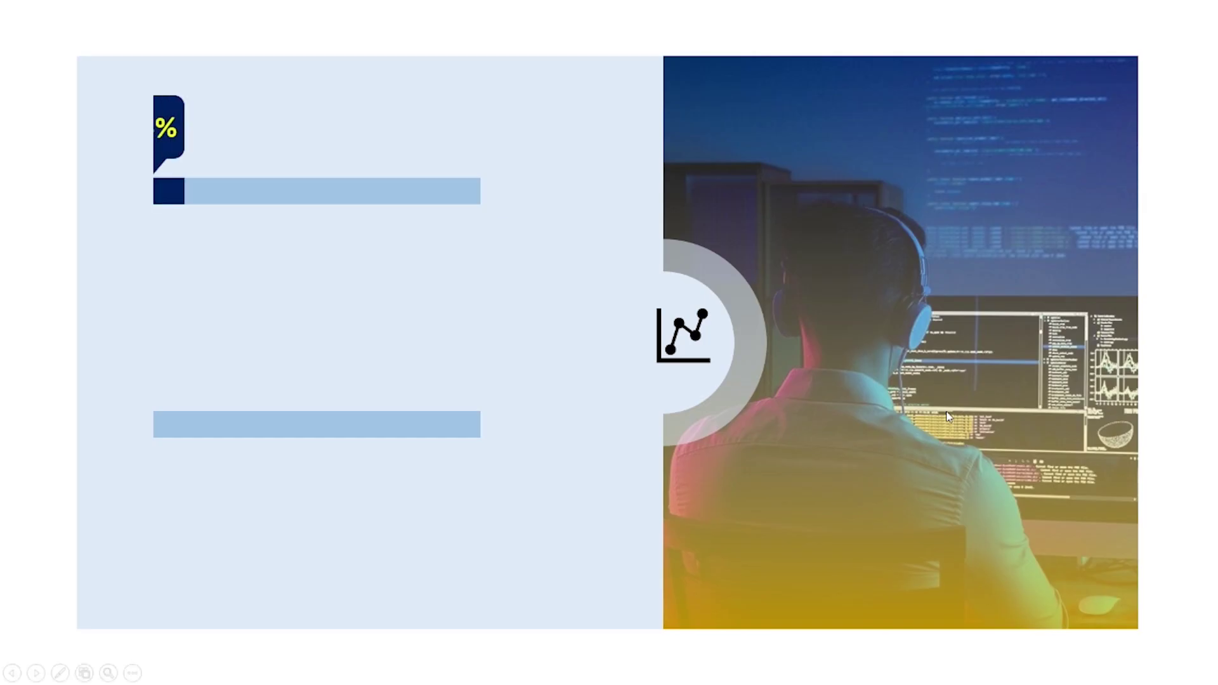